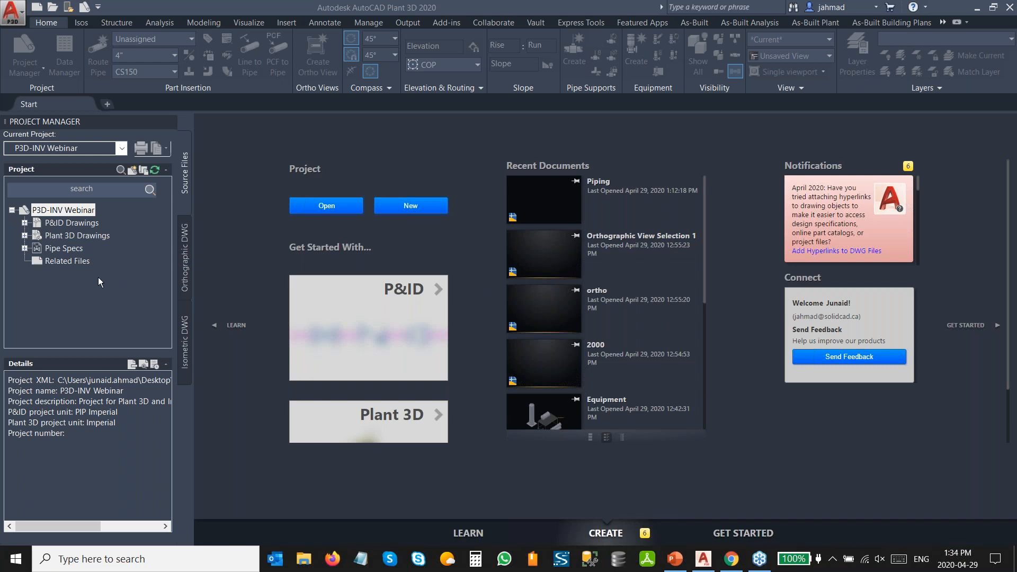
Step: Open the Structures drawing from the Steel Structure folder of the project's Plant 3D drawings
{"action": "left_click", "coordinate": [27, 236]}
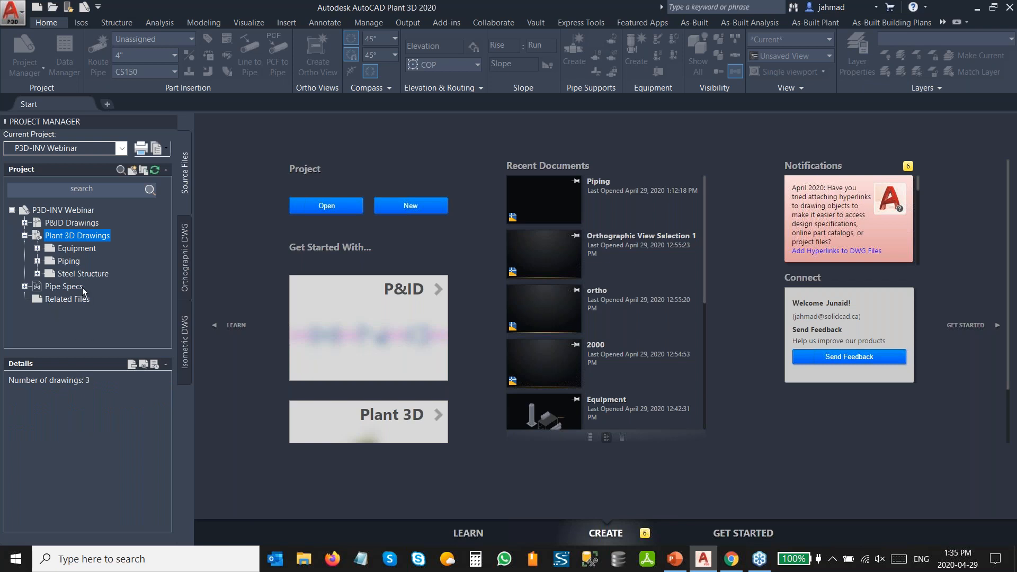
{"action": "left_click", "coordinate": [37, 275]}
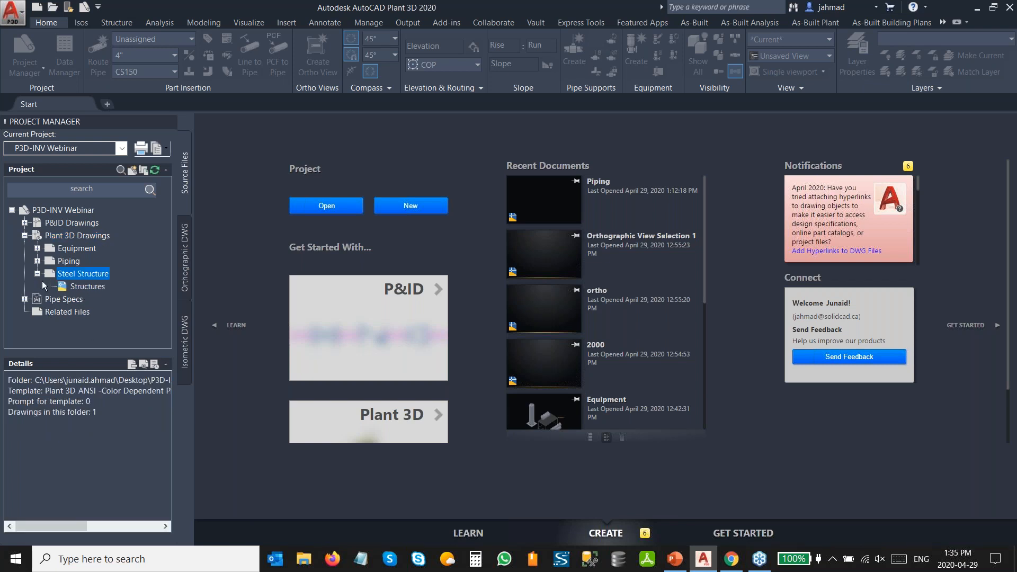
{"action": "double_click", "coordinate": [85, 290]}
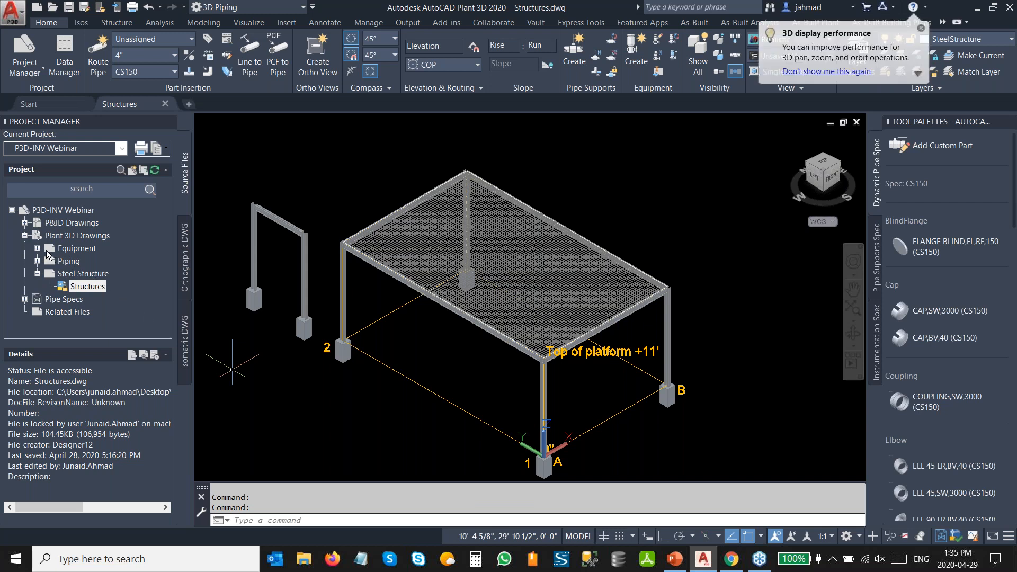
Step: Open the Equipment drawing from the project's Equipment folder
{"action": "double_click", "coordinate": [68, 247]}
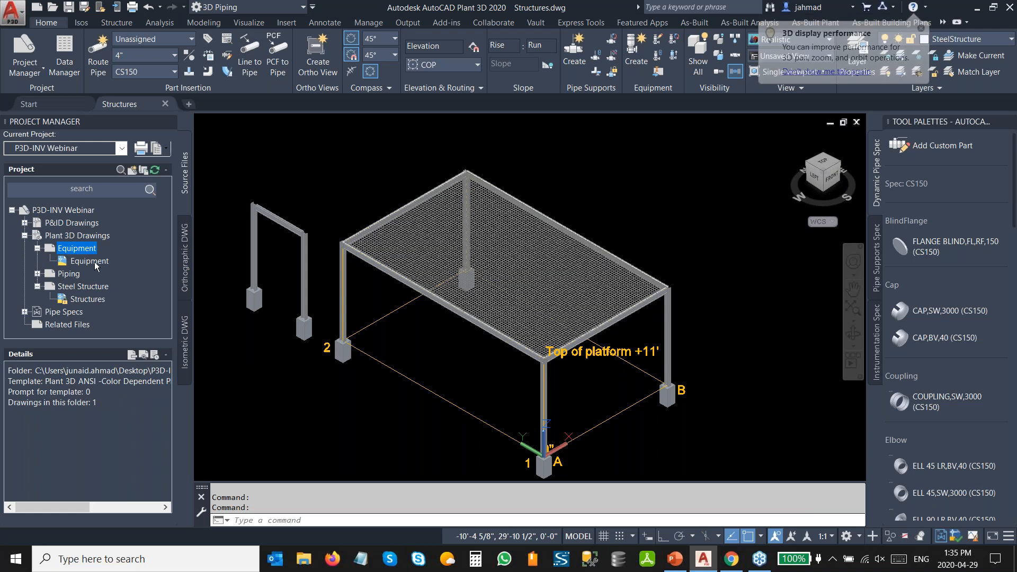
{"action": "left_click", "coordinate": [95, 262]}
{"action": "double_click", "coordinate": [95, 262]}
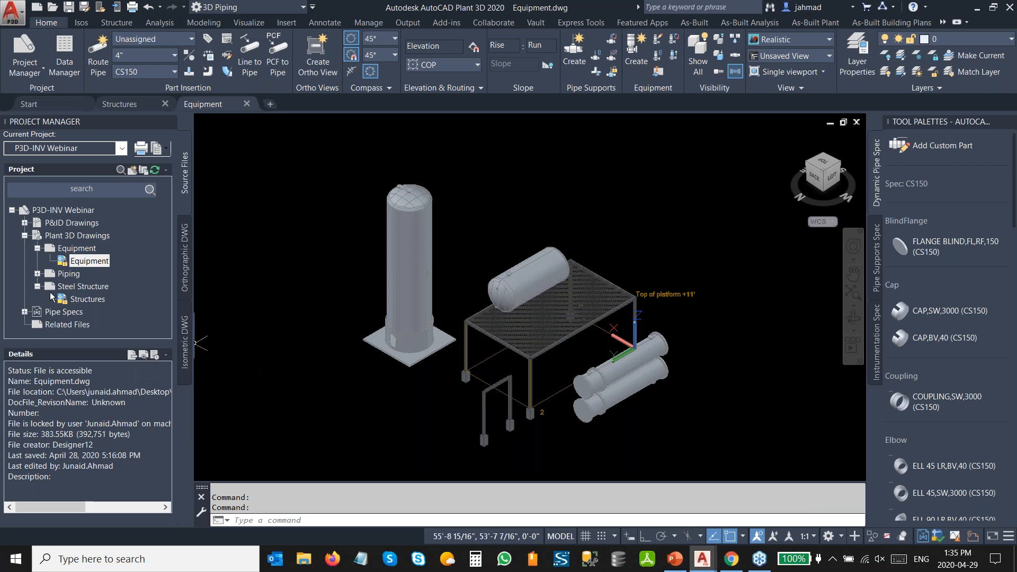
Step: Open the Piping drawing and attach the Structures drawing to it as an external reference
{"action": "left_click", "coordinate": [37, 274]}
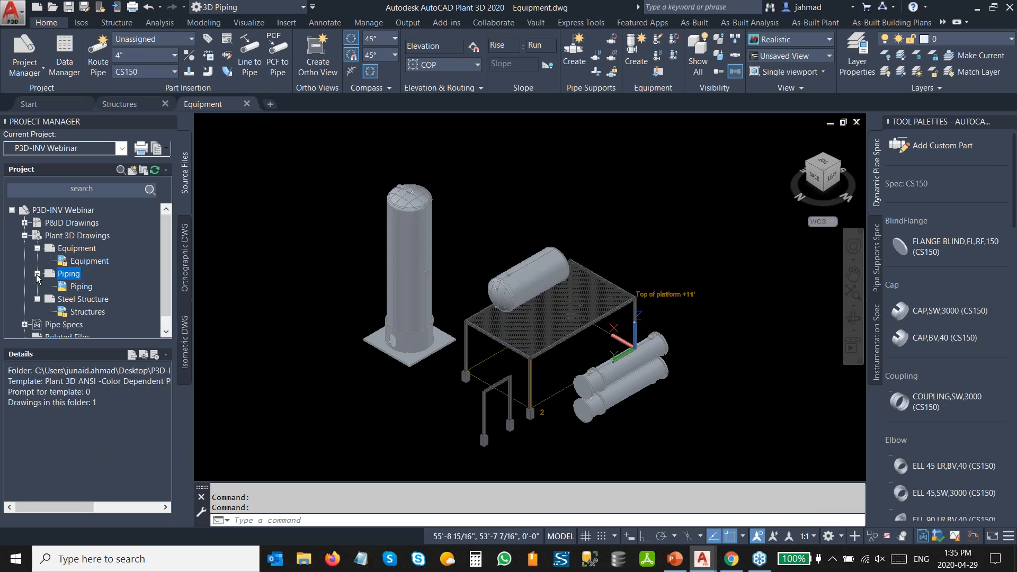
{"action": "double_click", "coordinate": [81, 287]}
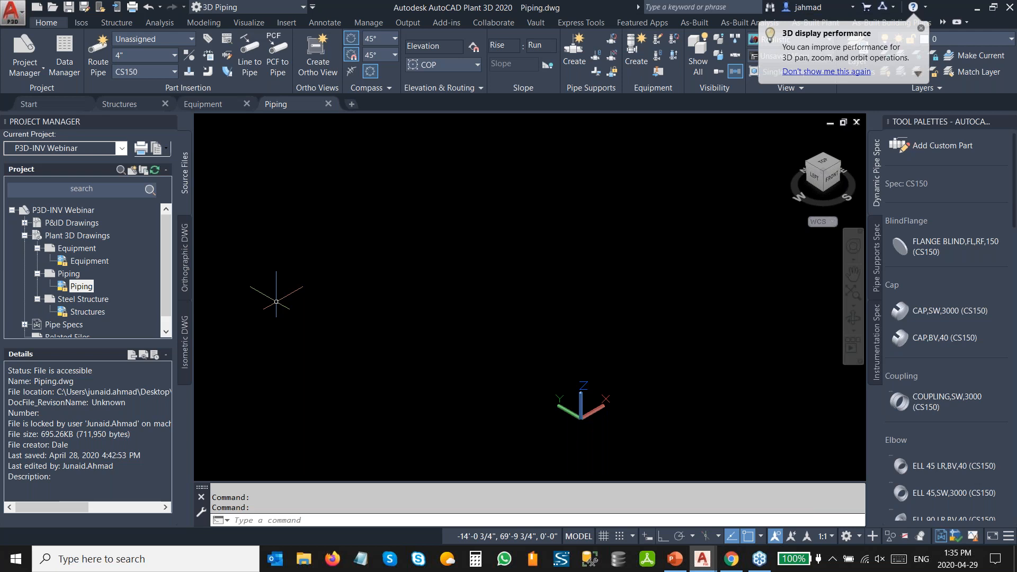
{"action": "right_click", "coordinate": [93, 317]}
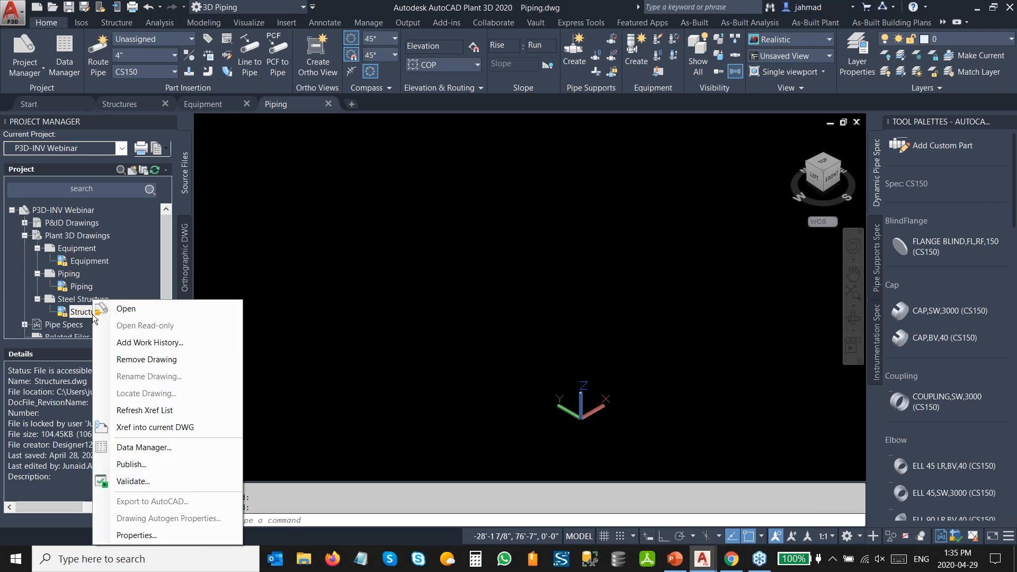
{"action": "left_click", "coordinate": [128, 428]}
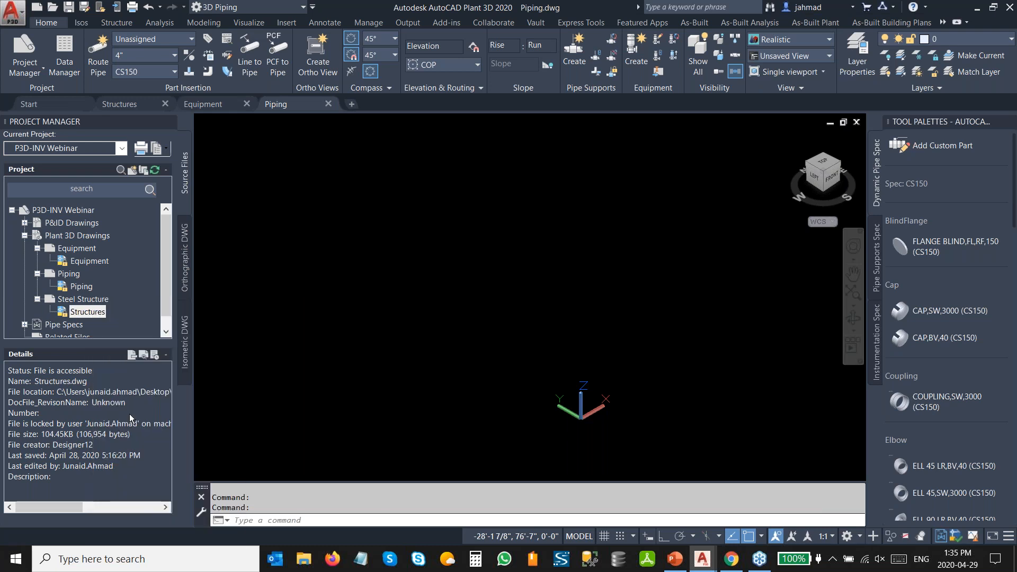
{"action": "left_click", "coordinate": [551, 404]}
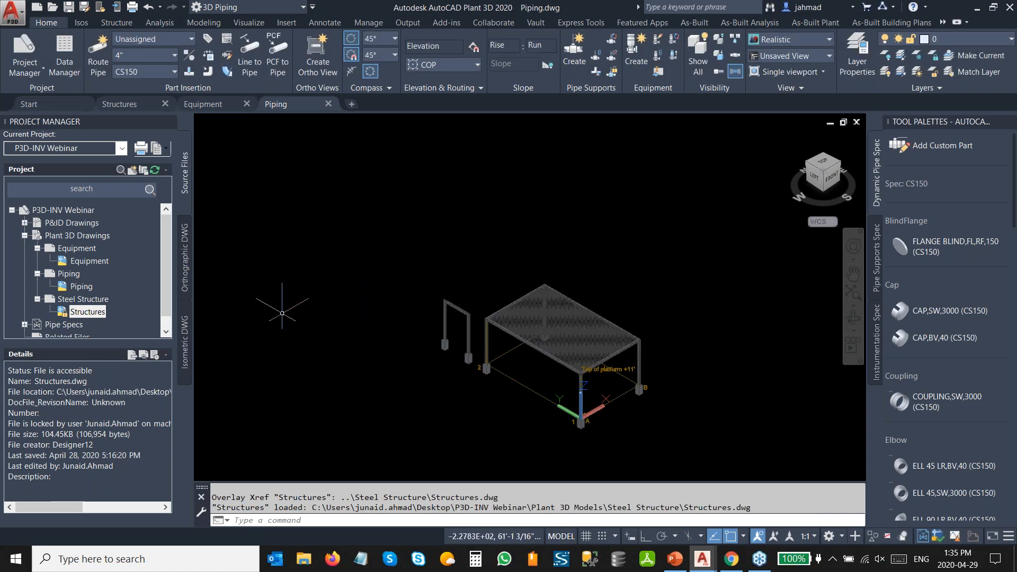
Step: Attach the Equipment drawing to the Piping drawing as an external reference
{"action": "left_click", "coordinate": [88, 262]}
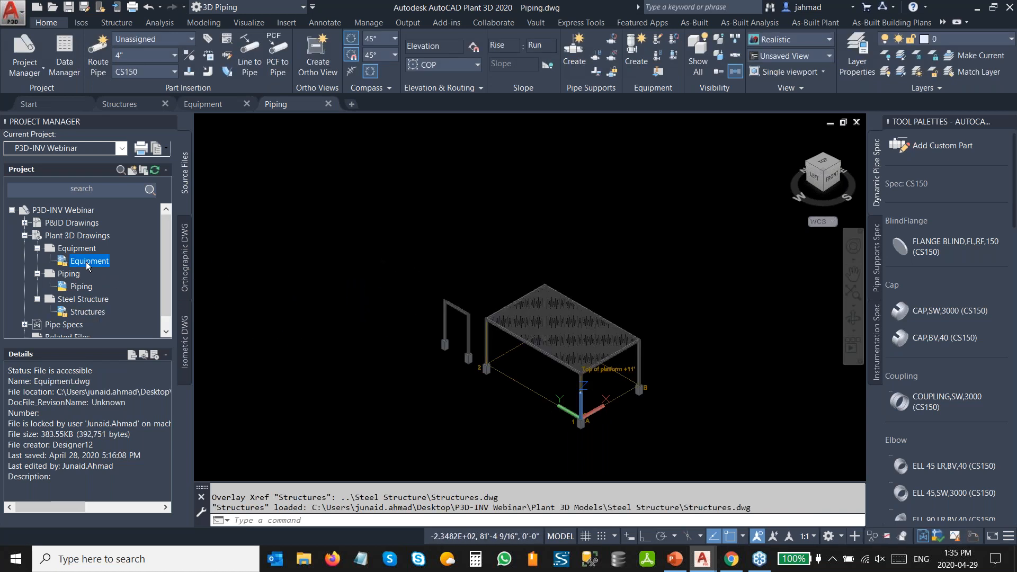
{"action": "right_click", "coordinate": [87, 263]}
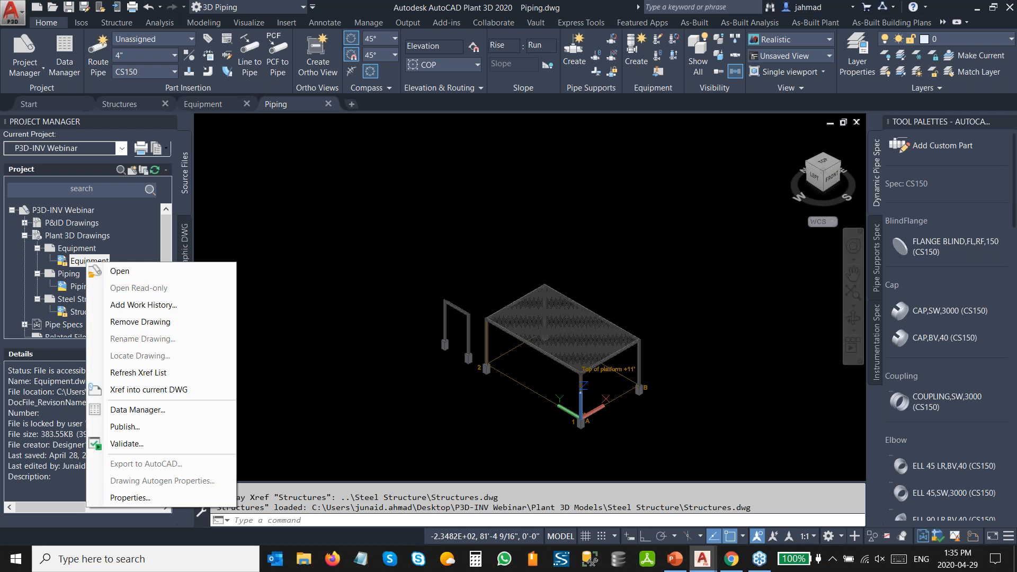
{"action": "left_click", "coordinate": [148, 390]}
{"action": "left_click", "coordinate": [563, 404]}
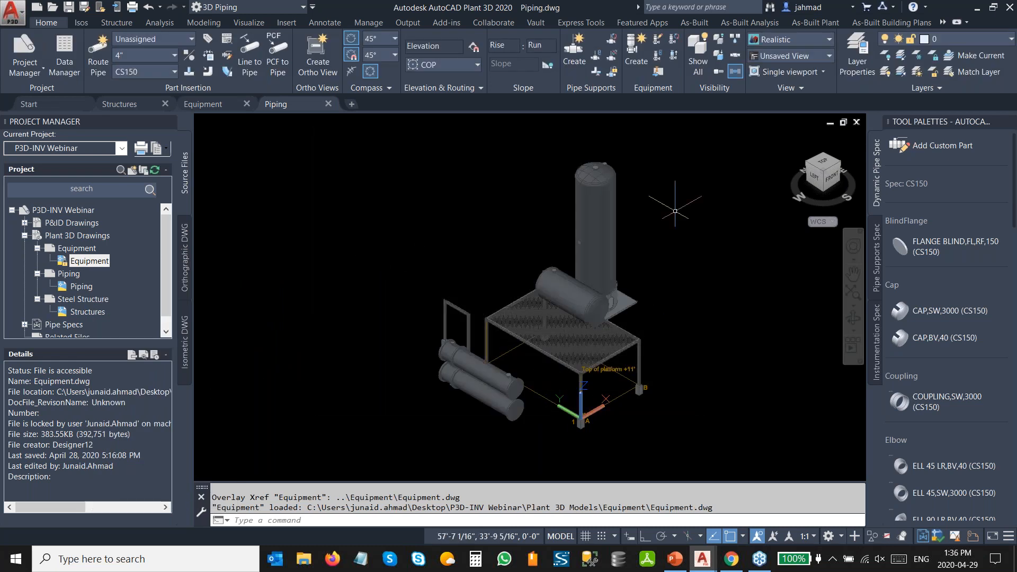
Step: Set the pipe size to 6" with spec CS150 and start routing a pipe at the tall vertical vessel's side nozzle
{"action": "left_click", "coordinate": [806, 161]}
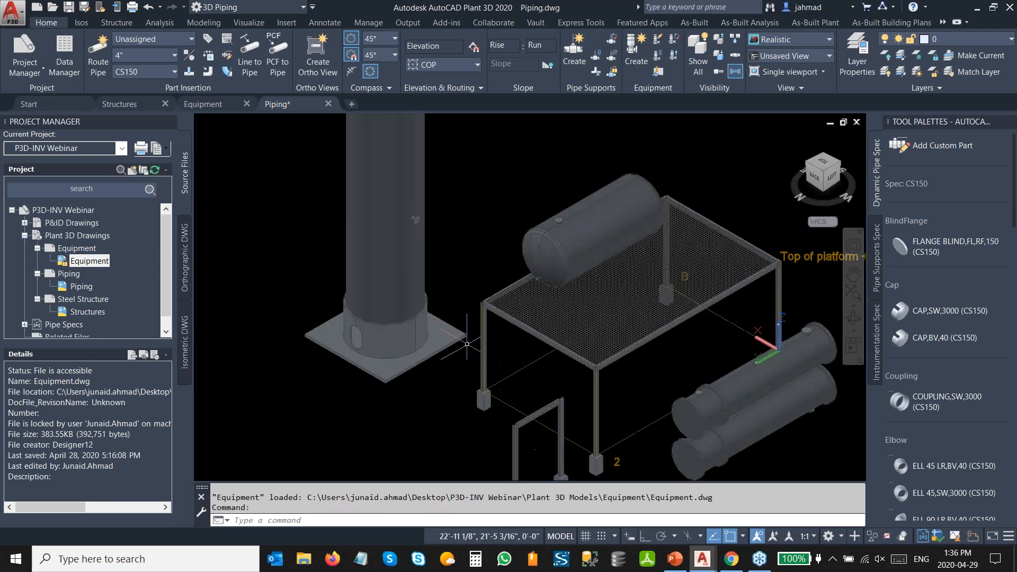
{"action": "scroll", "coordinate": [461, 301], "scroll_direction": "up", "scroll_amount": 2}
{"action": "middle_click_drag", "start_coordinate": [441, 248], "coordinate": [429, 313]}
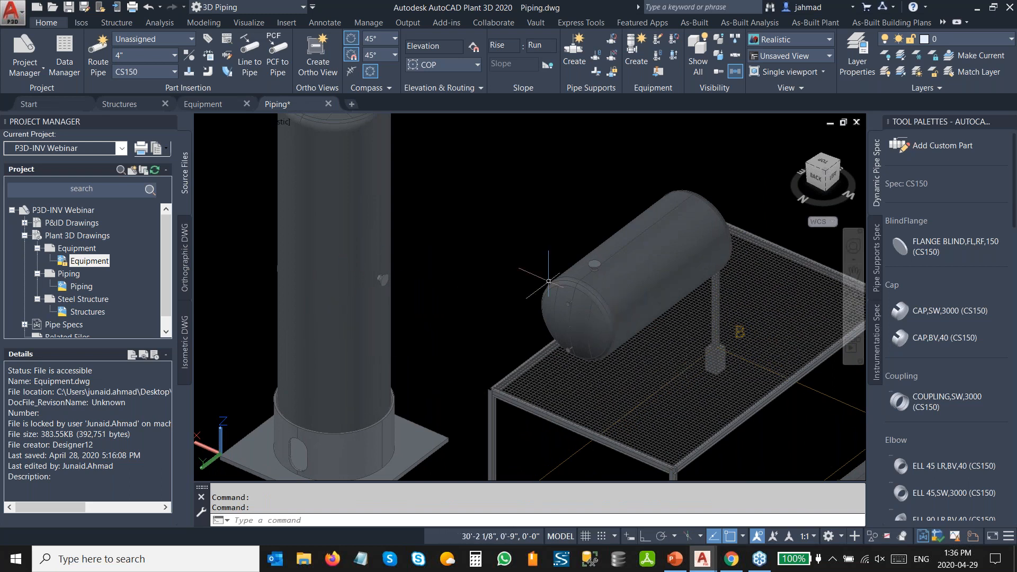
{"action": "scroll", "coordinate": [355, 338], "scroll_direction": "up", "scroll_amount": 3}
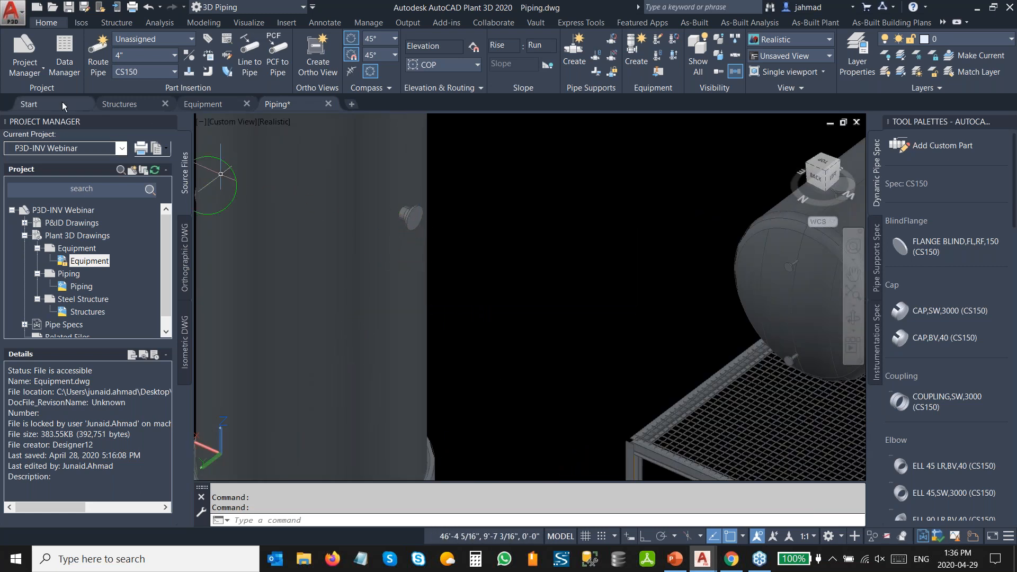
{"action": "left_click", "coordinate": [122, 63]}
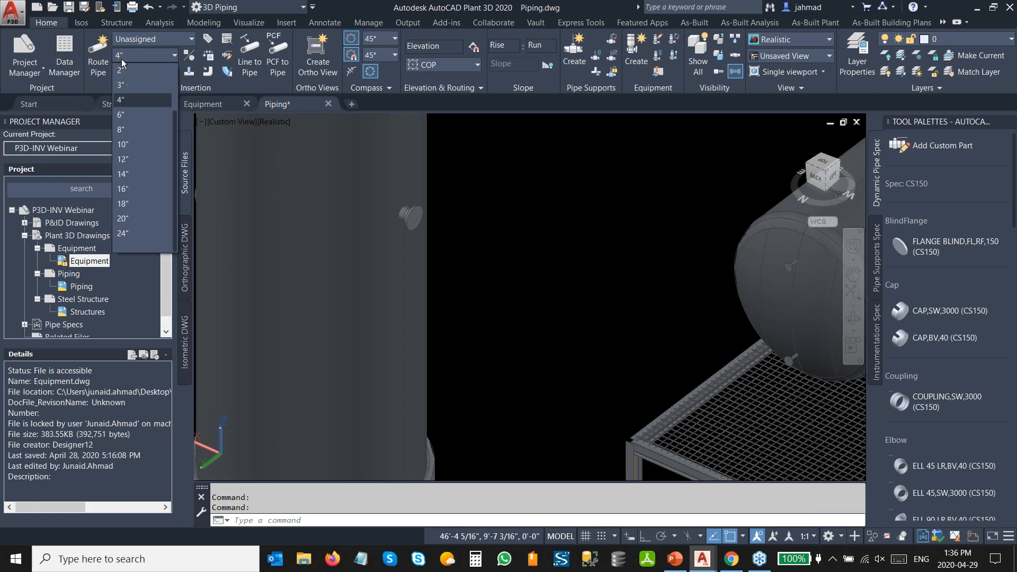
{"action": "left_click", "coordinate": [120, 116]}
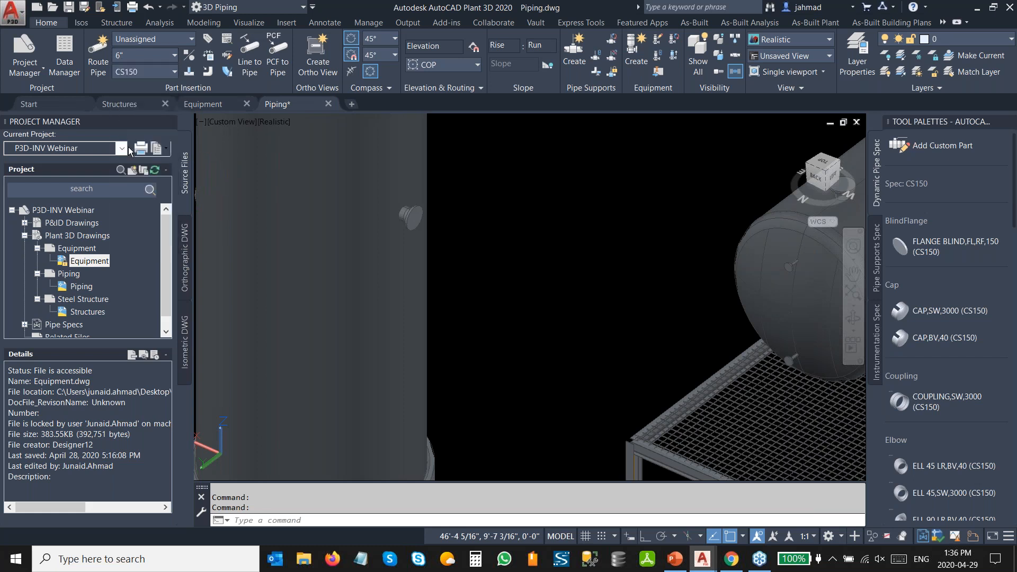
{"action": "left_click", "coordinate": [100, 68]}
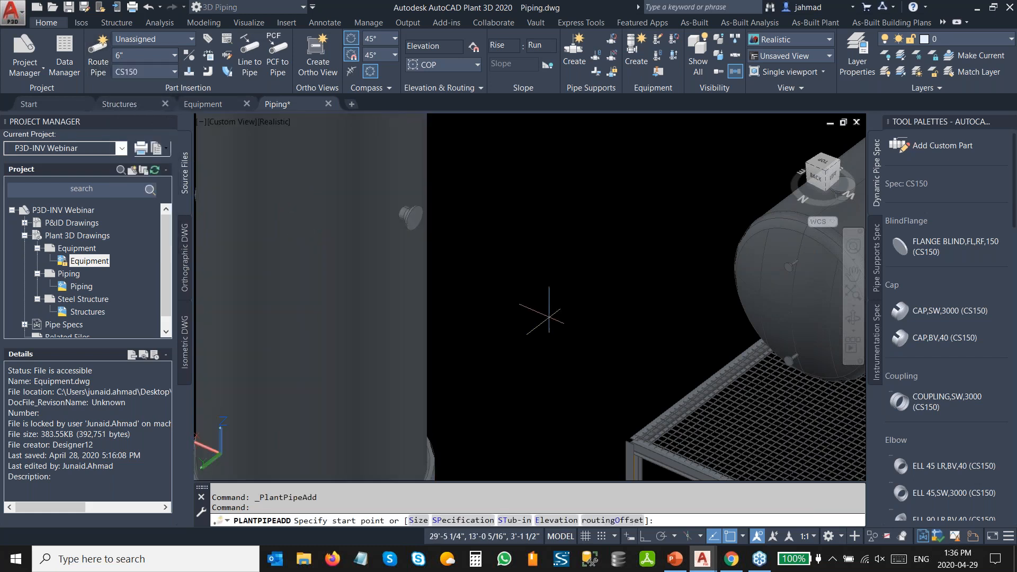
{"action": "scroll", "coordinate": [399, 256], "scroll_direction": "up", "scroll_amount": 2}
{"action": "middle_click_drag", "start_coordinate": [399, 256], "coordinate": [424, 260], "text": "shift"}
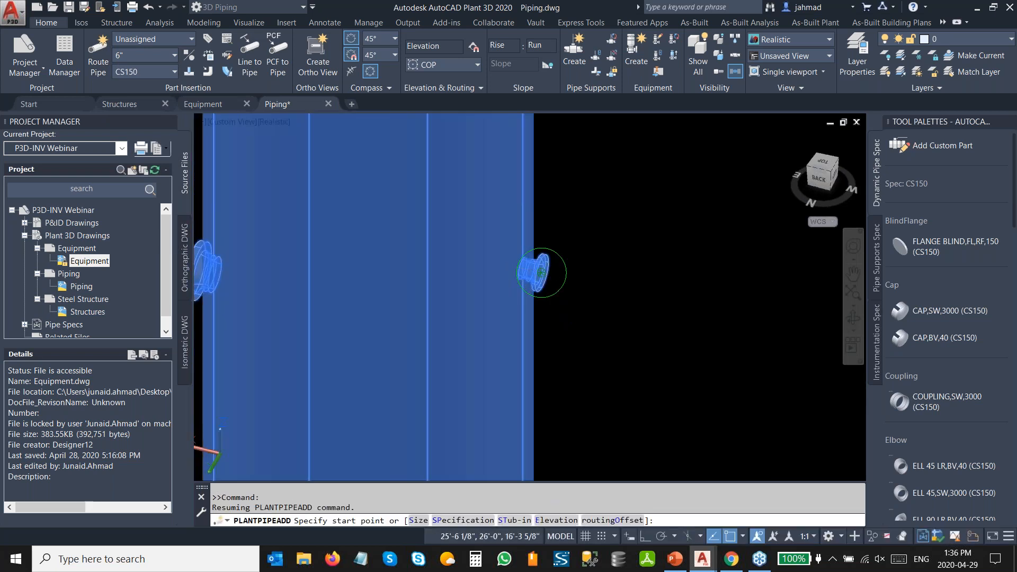
{"action": "left_click", "coordinate": [541, 272]}
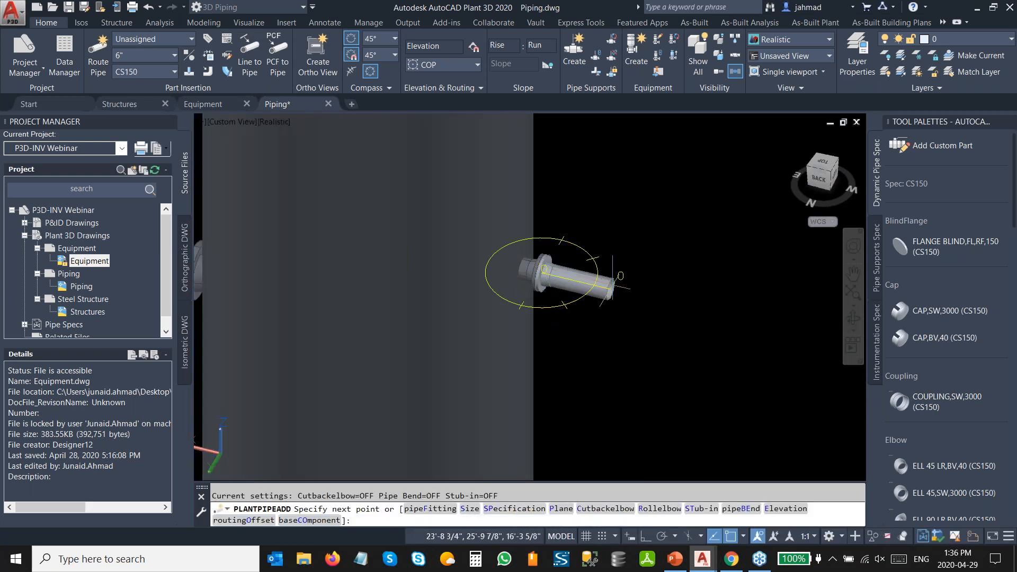
Step: Switch the compass plane and route the pipe 6' vertically downward from the vessel nozzle
{"action": "right_click", "coordinate": [613, 288], "text": "ctrl"}
{"action": "scroll", "coordinate": [566, 365], "scroll_direction": "down", "scroll_amount": 2}
{"action": "middle_click_drag", "start_coordinate": [566, 365], "coordinate": [524, 364], "text": "shift"}
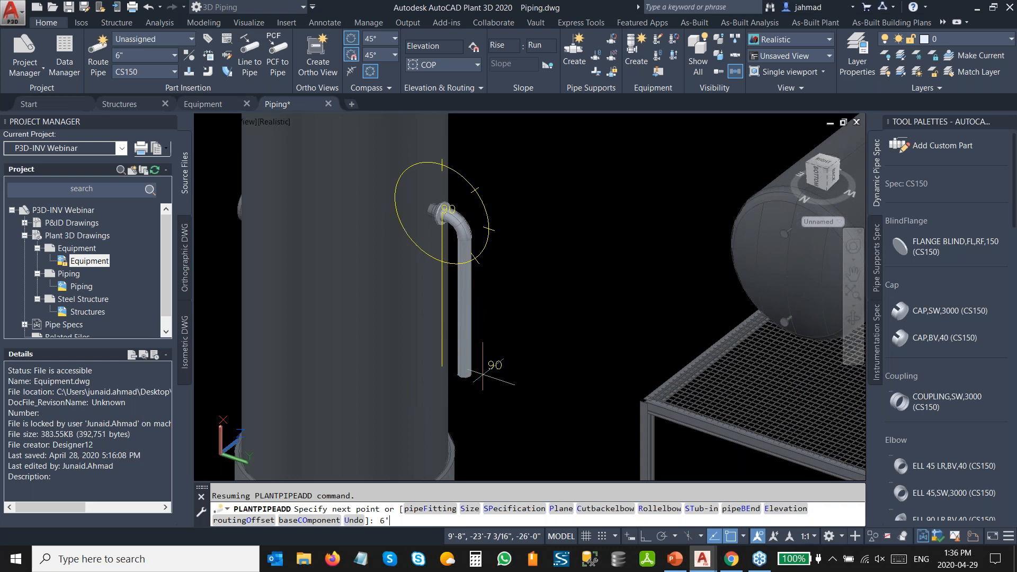
{"action": "key", "text": "Return"}
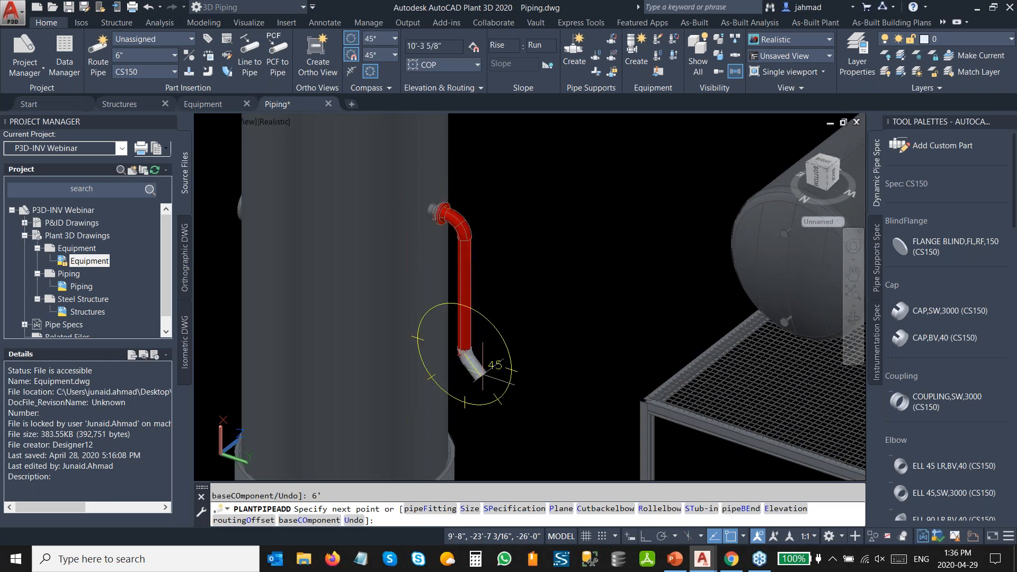
Step: Continue the pipe 6' horizontally from the lower end of the vertical drop
{"action": "middle_click_drag", "start_coordinate": [479, 378], "coordinate": [424, 370], "text": "shift"}
{"action": "scroll", "coordinate": [424, 366], "scroll_direction": "up", "scroll_amount": 2}
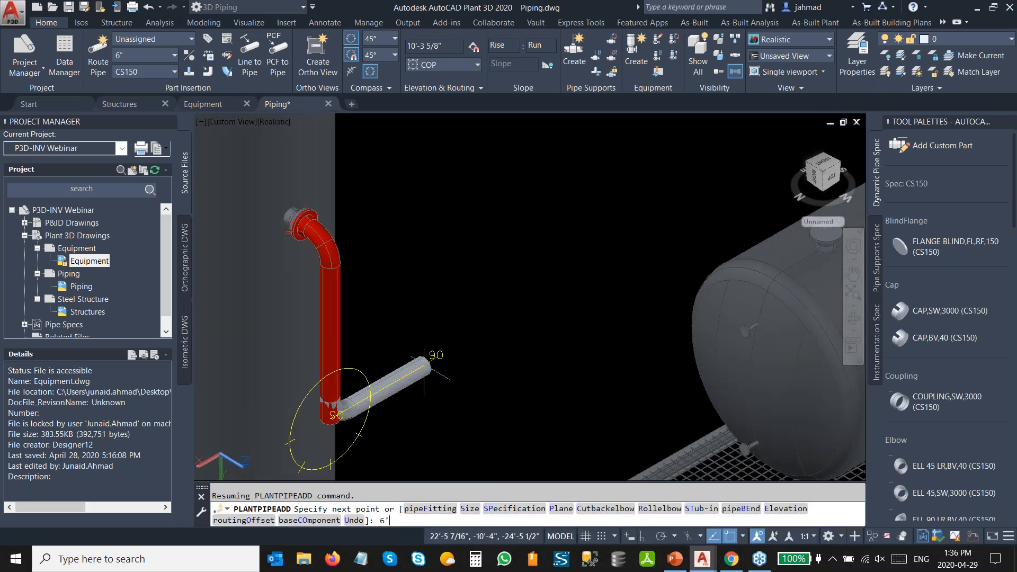
{"action": "key", "text": "Return"}
{"action": "scroll", "coordinate": [396, 312], "scroll_direction": "down", "scroll_amount": 2}
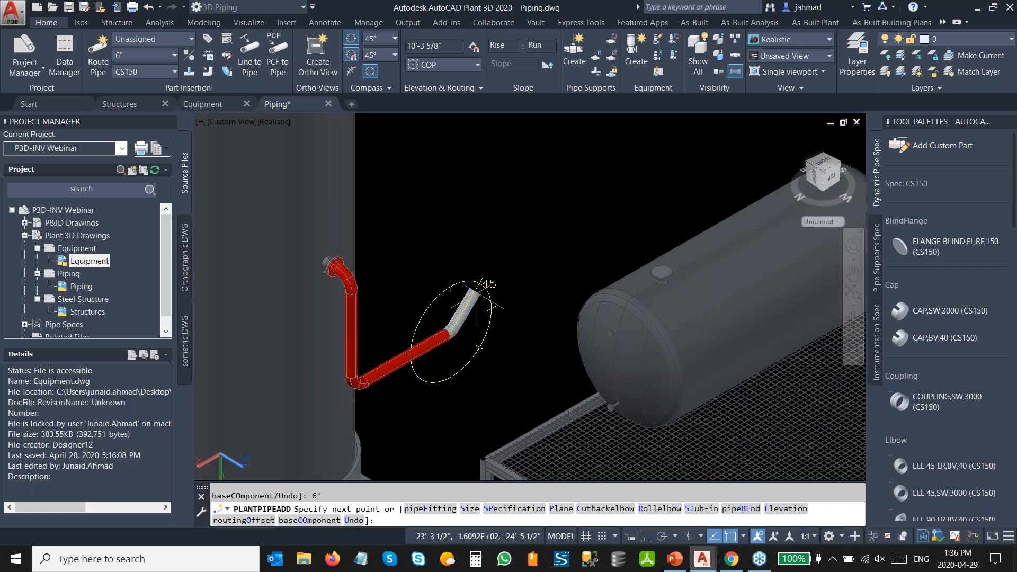
Step: Connect the pipe to the horizontal vessel's top nozzle, accepting the second proposed routing solution
{"action": "middle_click_drag", "start_coordinate": [470, 288], "coordinate": [429, 305], "text": "shift"}
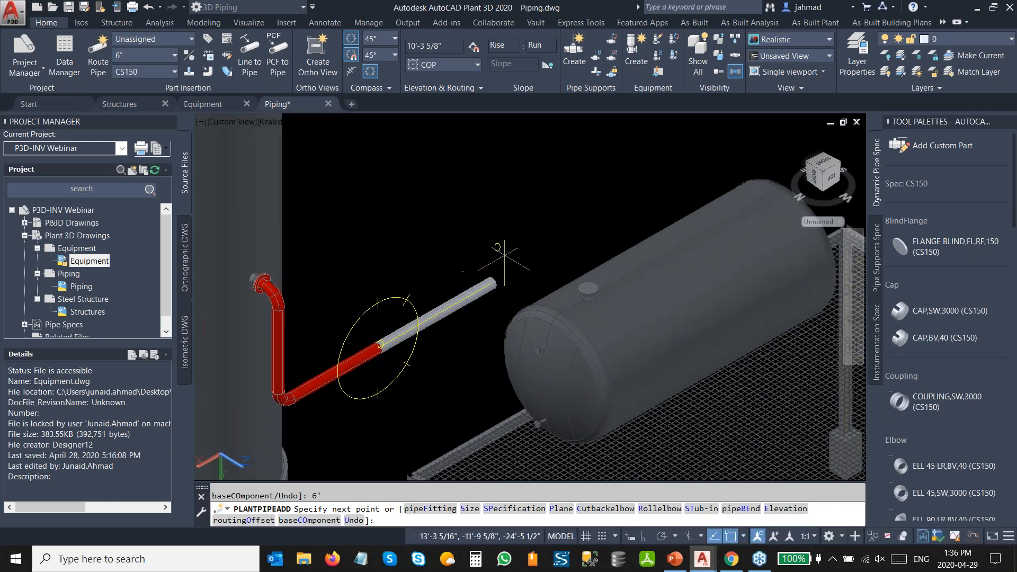
{"action": "left_click", "coordinate": [578, 290]}
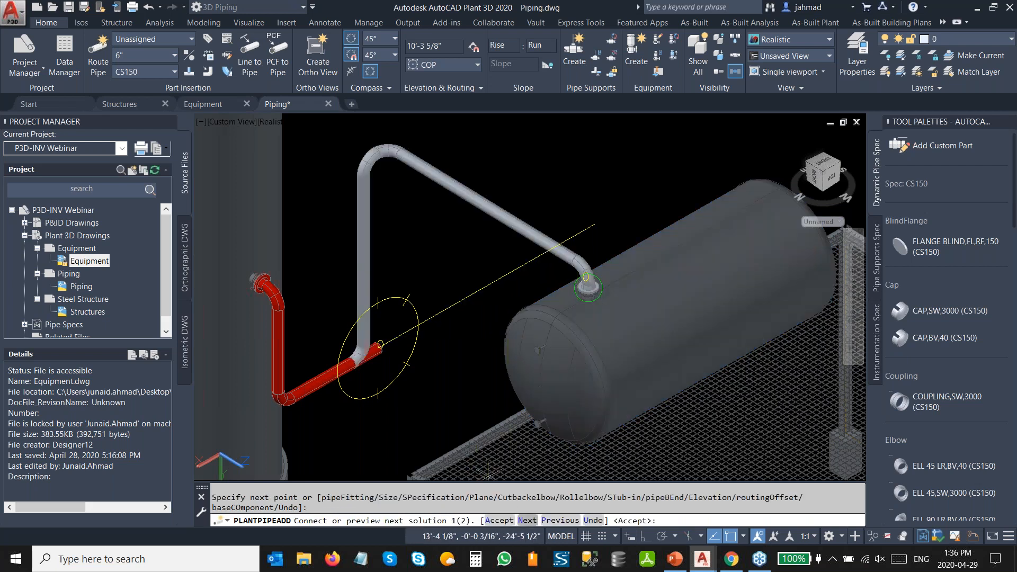
{"action": "left_click", "coordinate": [527, 520]}
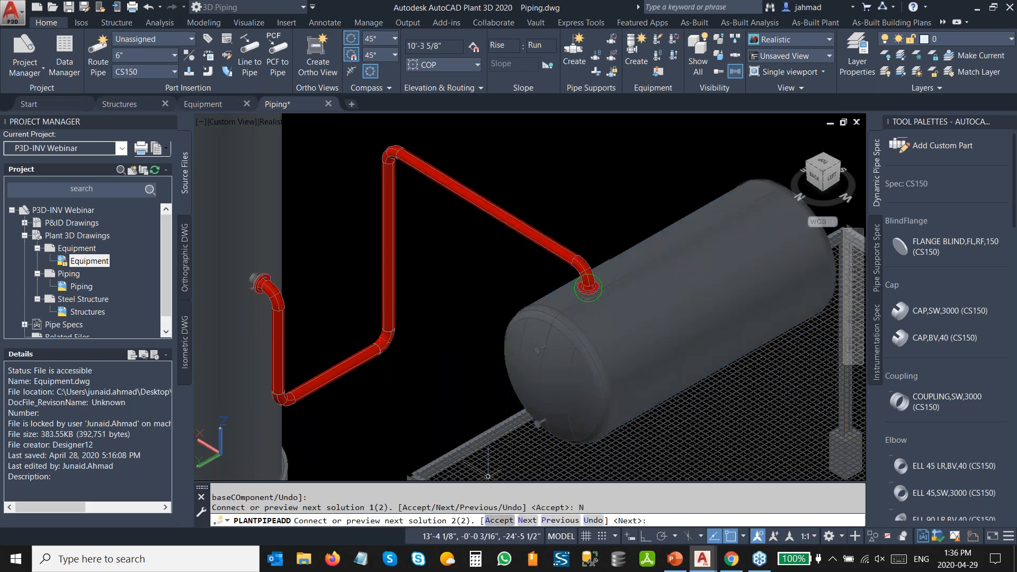
{"action": "left_click", "coordinate": [499, 520]}
Step: Route a branch pipe from the middle of the vertical drop beside the tall vessel to the neighbouring riser
{"action": "middle_click_drag", "start_coordinate": [301, 385], "coordinate": [350, 418]}
{"action": "scroll", "coordinate": [350, 418], "scroll_direction": "up", "scroll_amount": 2}
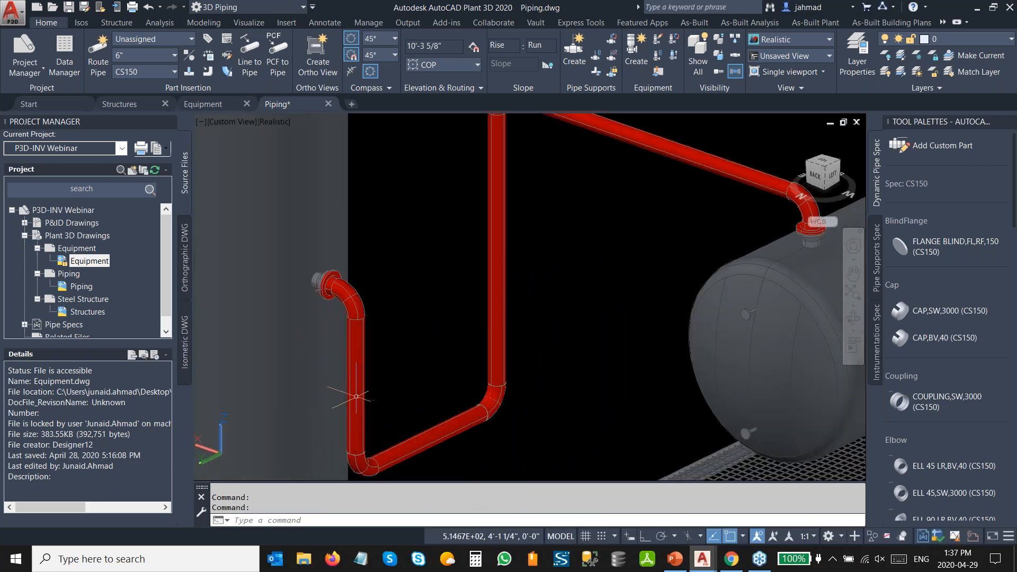
{"action": "left_click", "coordinate": [356, 397]}
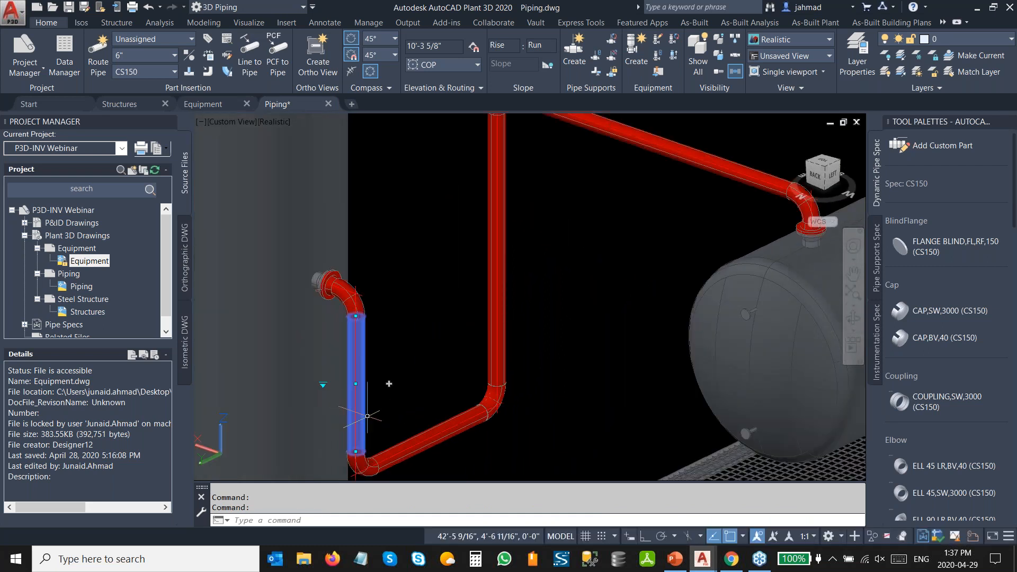
{"action": "left_click", "coordinate": [389, 384]}
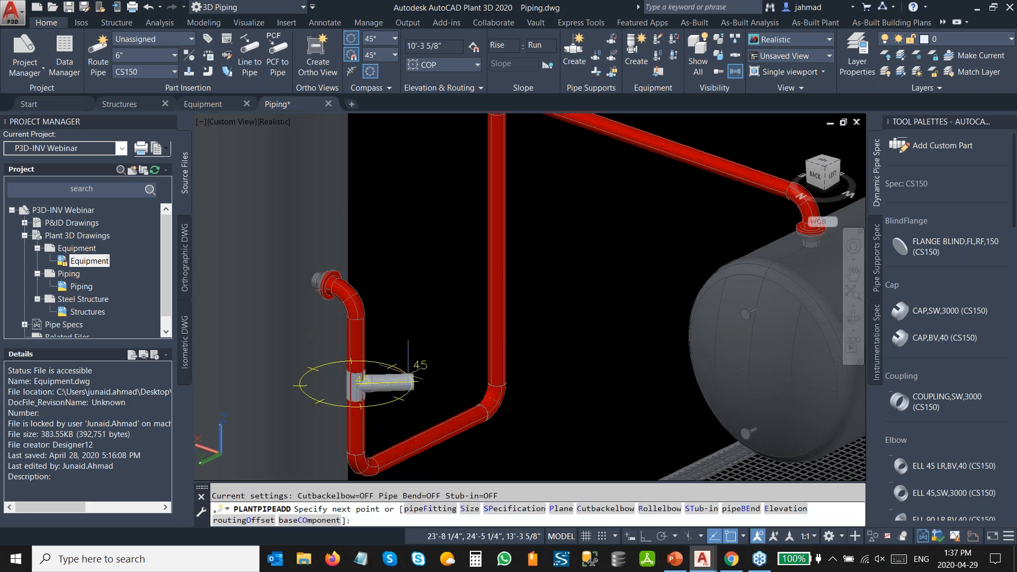
{"action": "scroll", "coordinate": [439, 354], "scroll_direction": "up", "scroll_amount": 2}
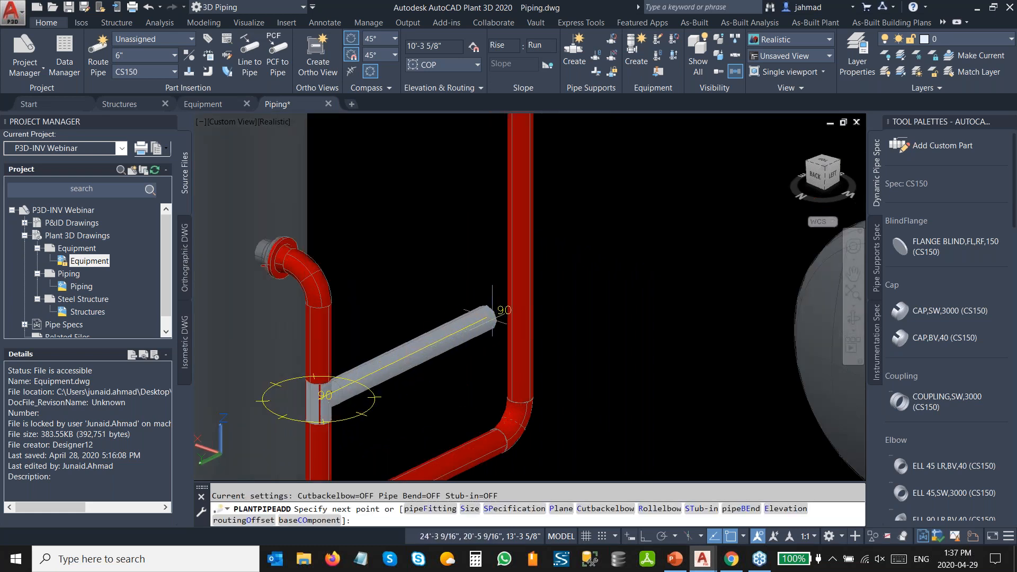
{"action": "left_click", "coordinate": [515, 307]}
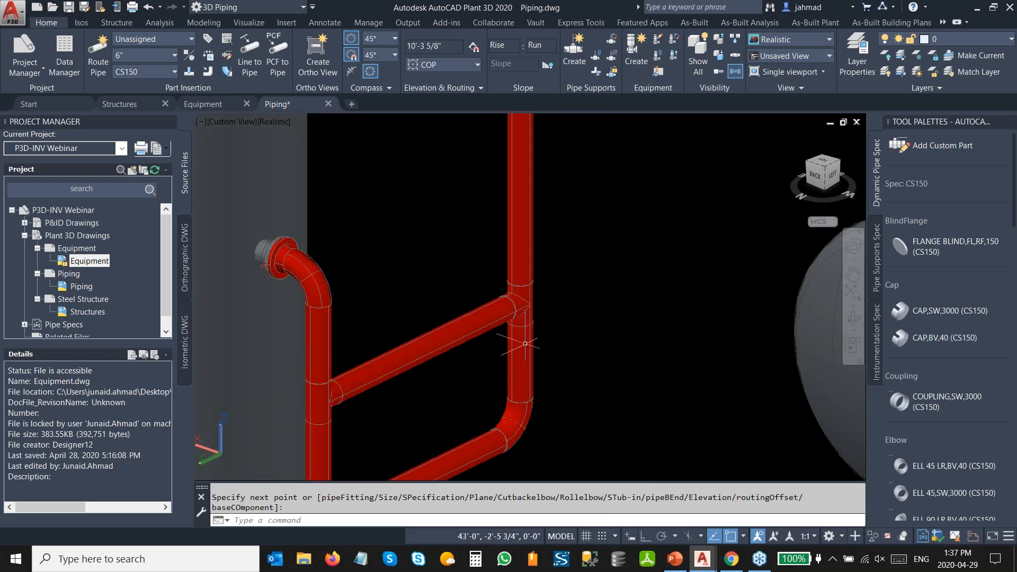
Step: Substitute the tee joining the branch to the riser with the 6"x4" reducing tee
{"action": "scroll", "coordinate": [503, 355], "scroll_direction": "up", "scroll_amount": 2}
{"action": "middle_click_drag", "start_coordinate": [487, 359], "coordinate": [532, 314]}
{"action": "key", "text": "Return"}
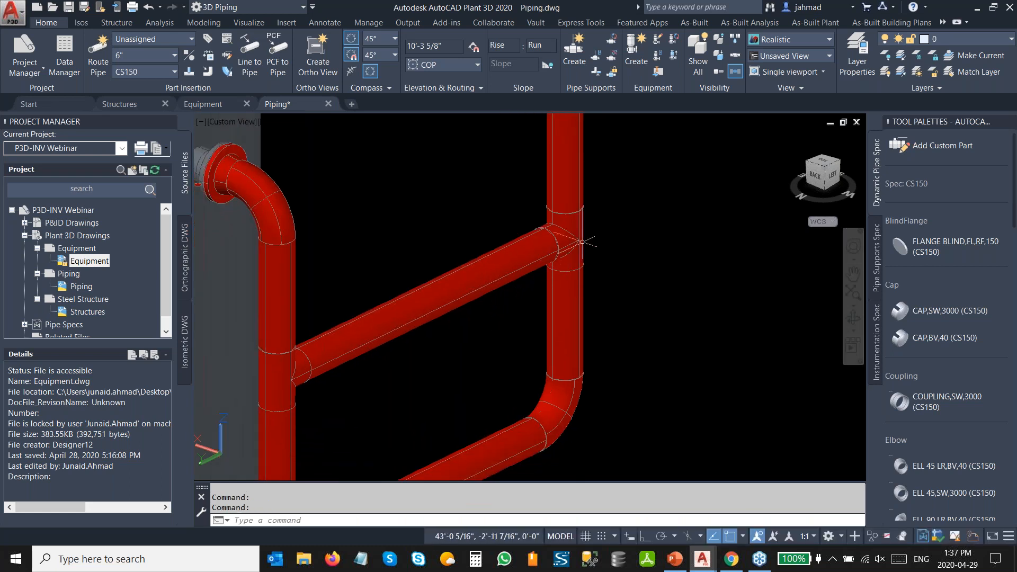
{"action": "left_click", "coordinate": [565, 233]}
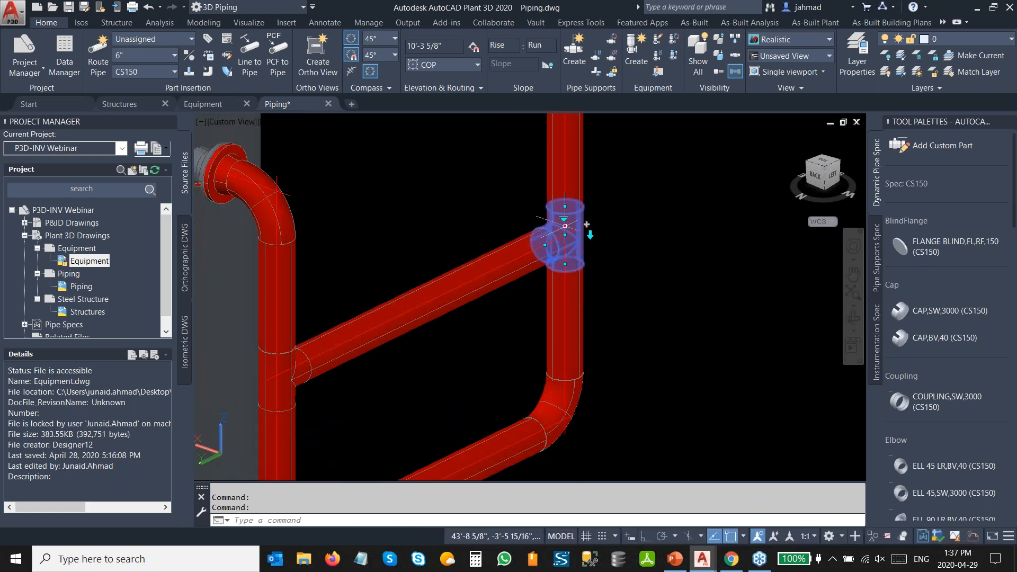
{"action": "left_click", "coordinate": [590, 234]}
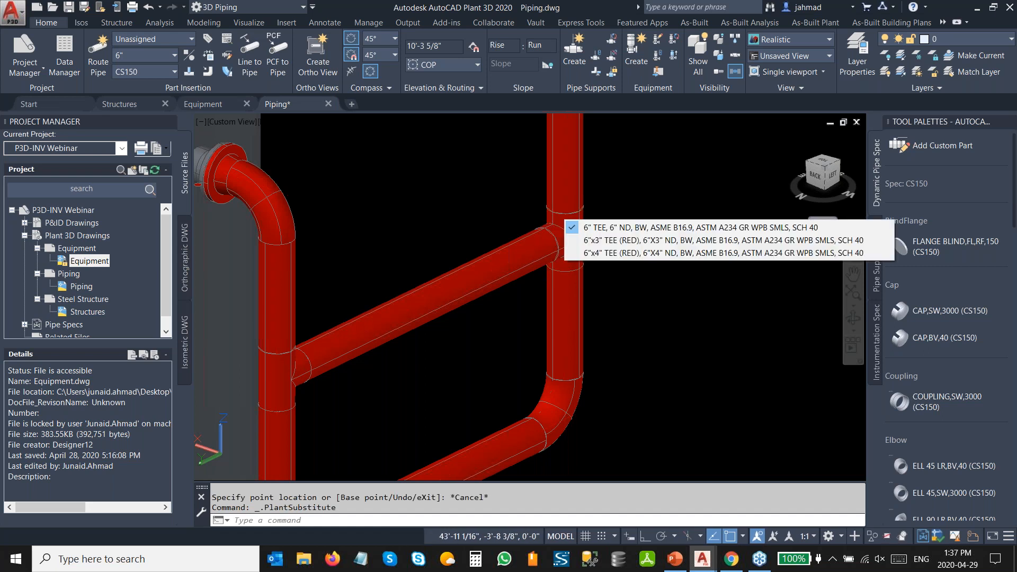
{"action": "left_click", "coordinate": [577, 253]}
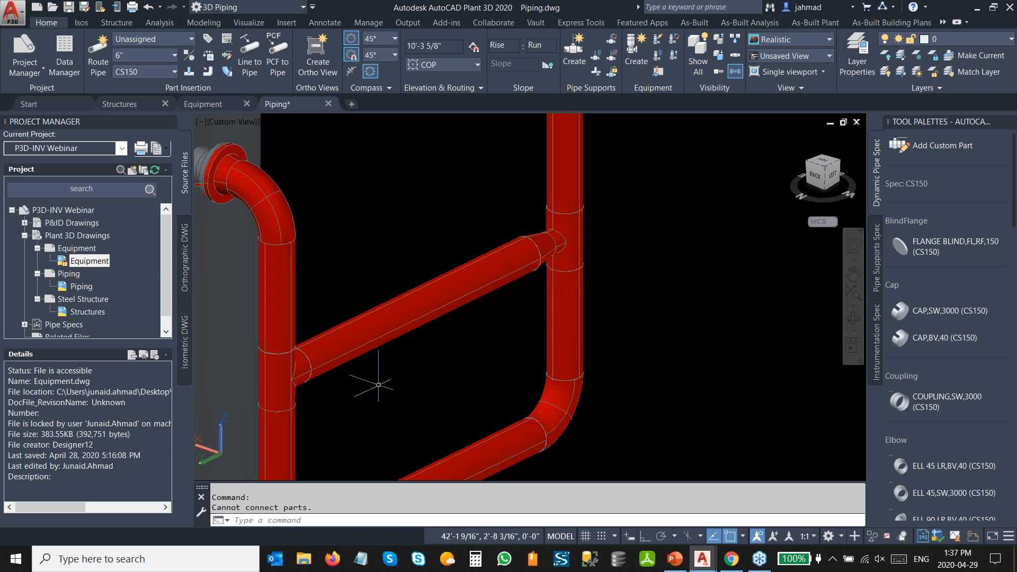
Step: Substitute the tee joining the branch to the vertical drop beside the tall vessel with a reducing tee
{"action": "left_click", "coordinate": [277, 371]}
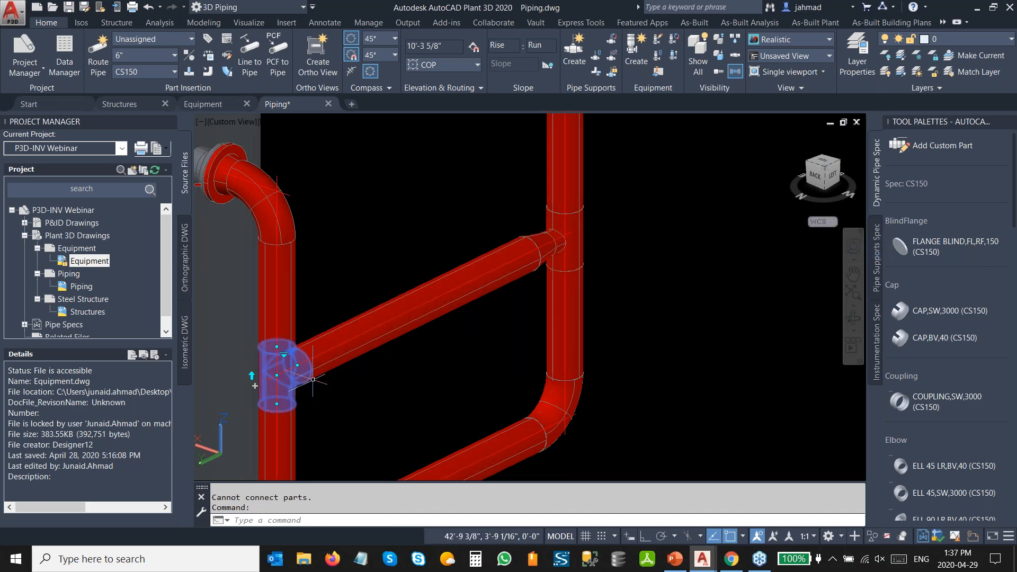
{"action": "left_click", "coordinate": [285, 355]}
{"action": "left_click", "coordinate": [320, 392]}
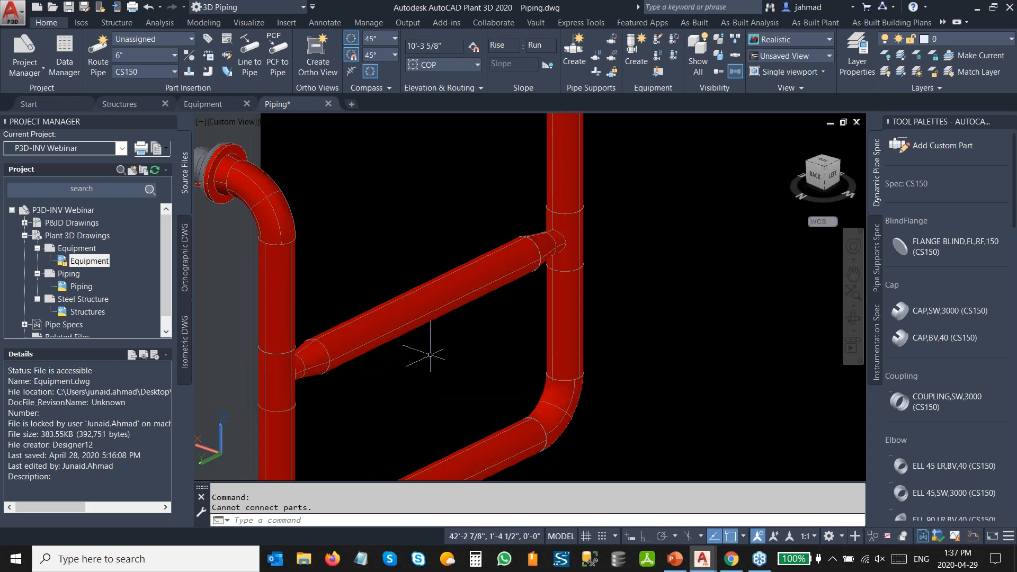
Step: Set the size of the branch pipe between the two reducing tees to 4" in its properties
{"action": "mouse_move", "coordinate": [430, 315]}
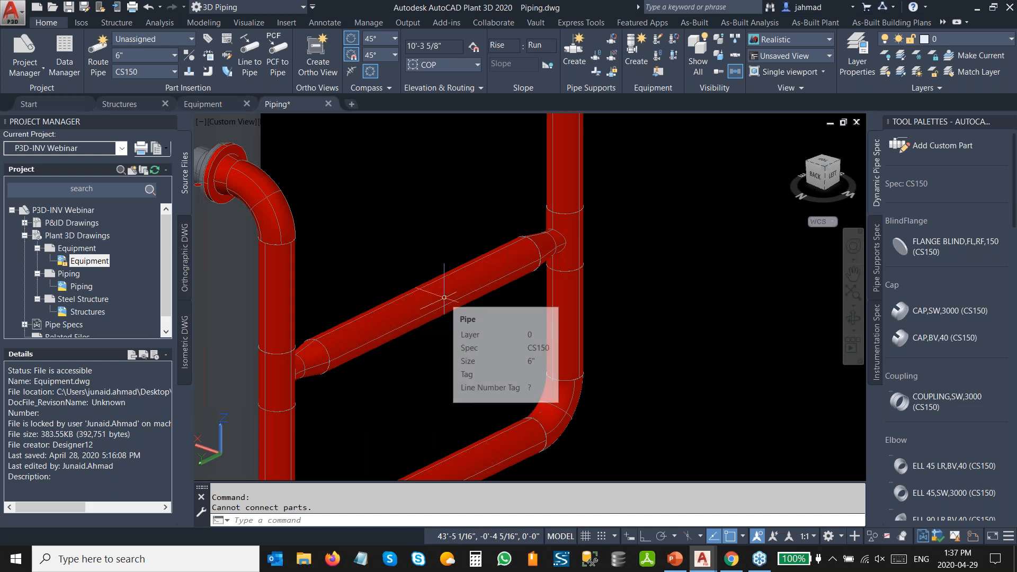
{"action": "double_click", "coordinate": [444, 297]}
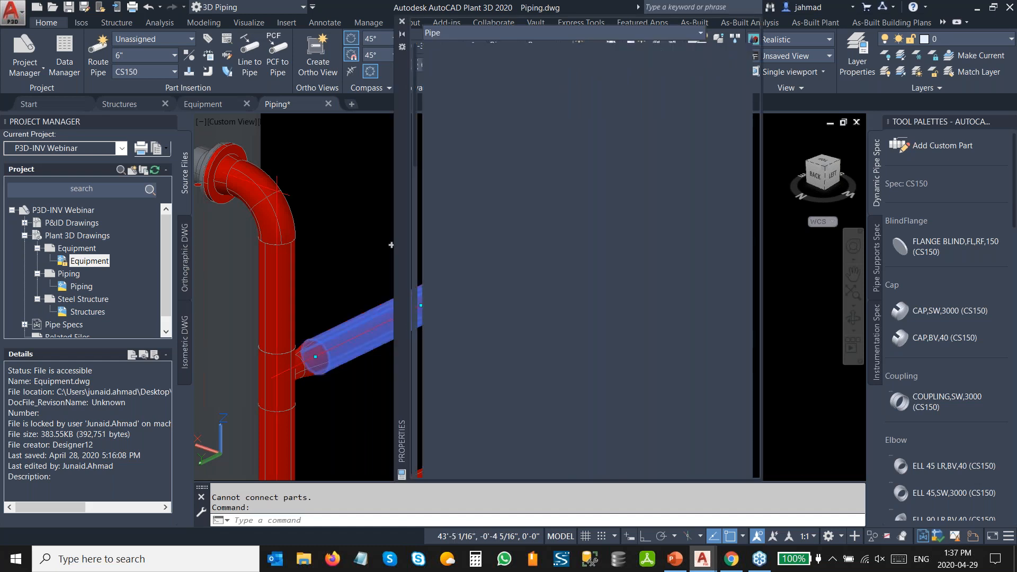
{"action": "scroll", "coordinate": [580, 293], "scroll_direction": "down", "scroll_amount": 3}
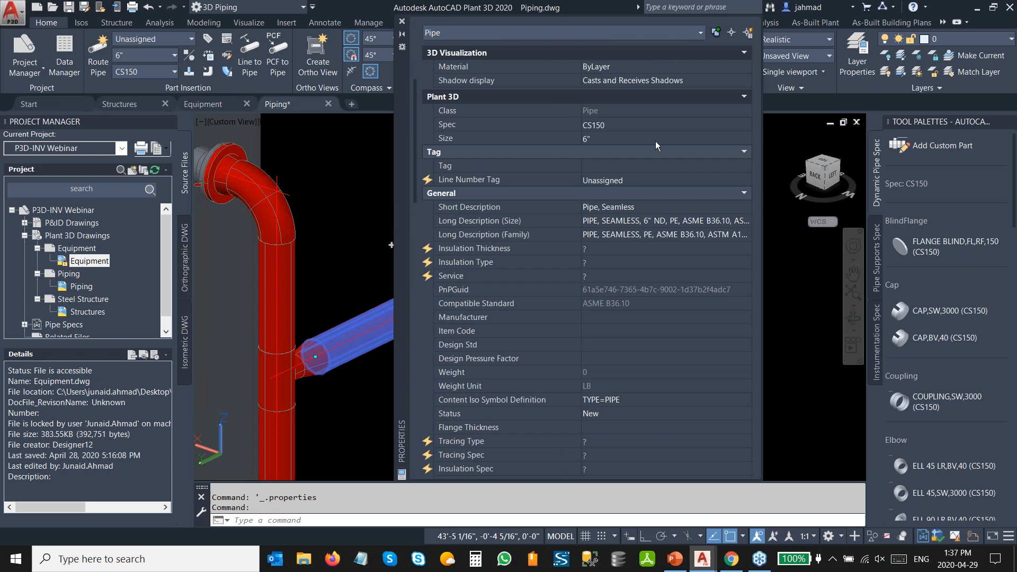
{"action": "left_click", "coordinate": [656, 140]}
{"action": "left_click", "coordinate": [656, 140]}
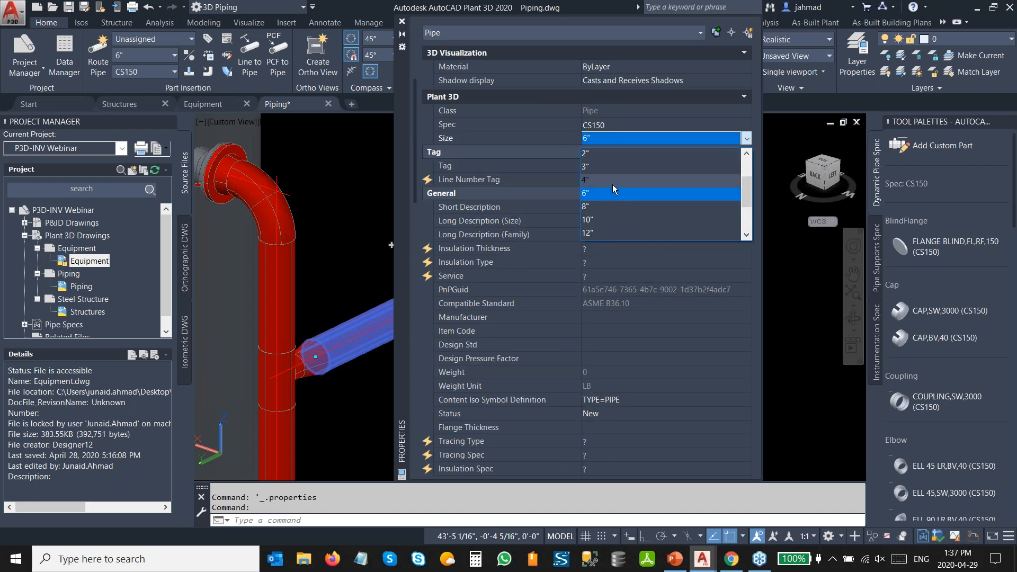
{"action": "left_click", "coordinate": [612, 185]}
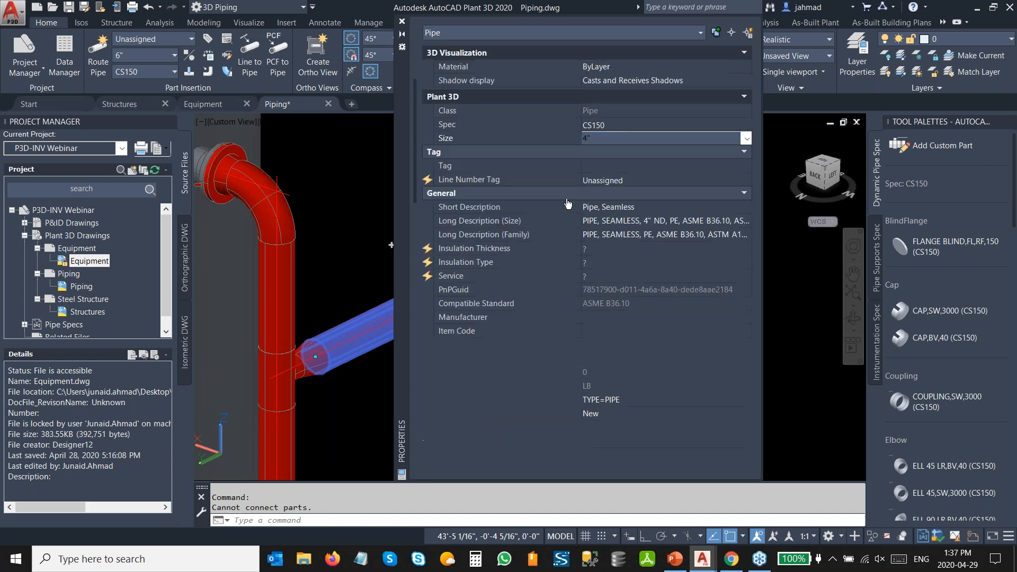
{"action": "left_click", "coordinate": [402, 22]}
{"action": "key", "text": "Escape"}
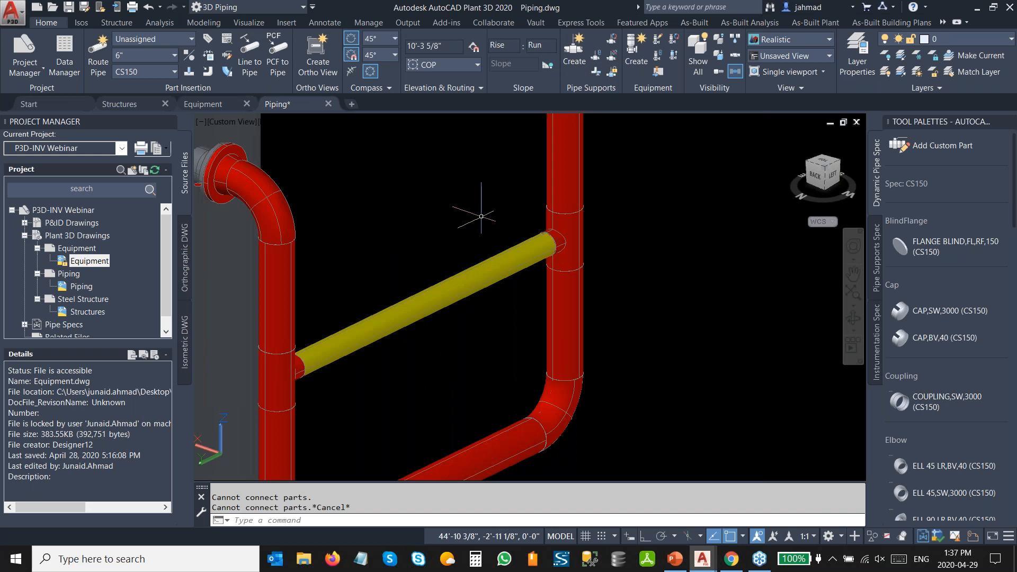
Step: Insert a Globe Valve,FL,RF,150 (CS150) midway along the lower horizontal pipe, switching its base point and rotating the handwheel horizontally outward
{"action": "scroll", "coordinate": [481, 216], "scroll_direction": "down", "scroll_amount": 3}
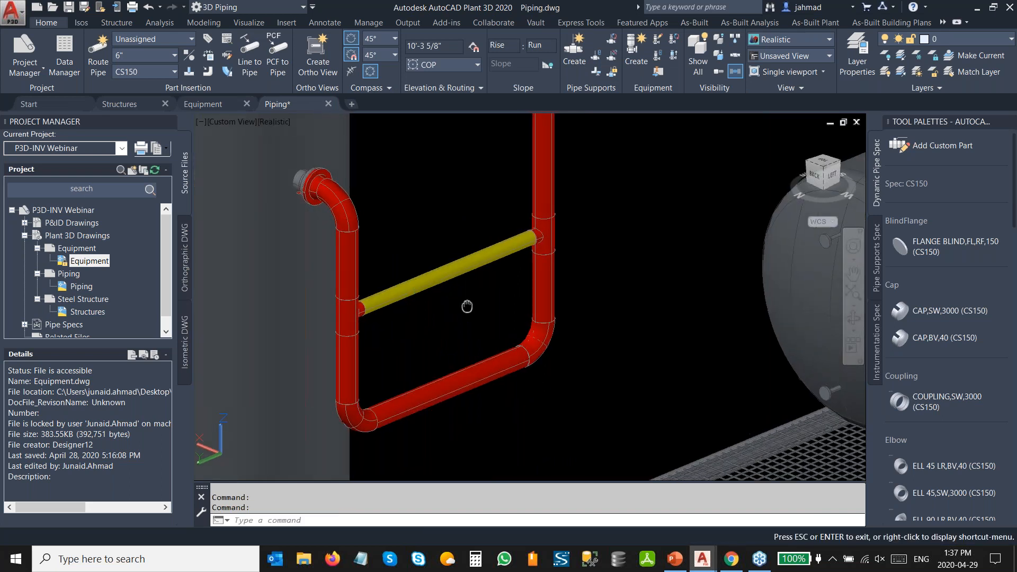
{"action": "middle_click_drag", "start_coordinate": [467, 306], "coordinate": [471, 299]}
{"action": "scroll", "coordinate": [927, 335], "scroll_direction": "down", "scroll_amount": 15}
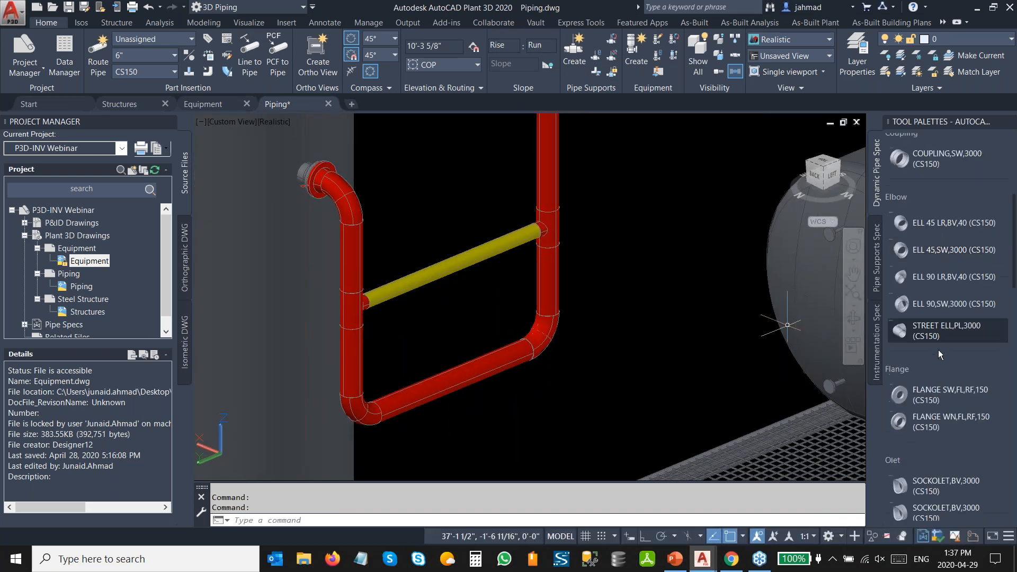
{"action": "scroll", "coordinate": [933, 359], "scroll_direction": "down", "scroll_amount": 5}
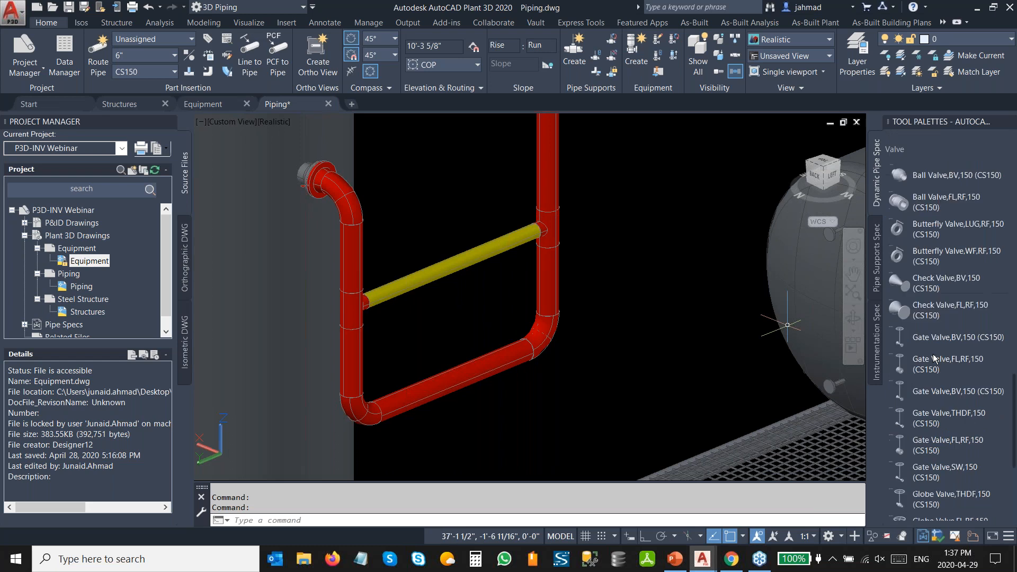
{"action": "scroll", "coordinate": [934, 359], "scroll_direction": "down", "scroll_amount": 5}
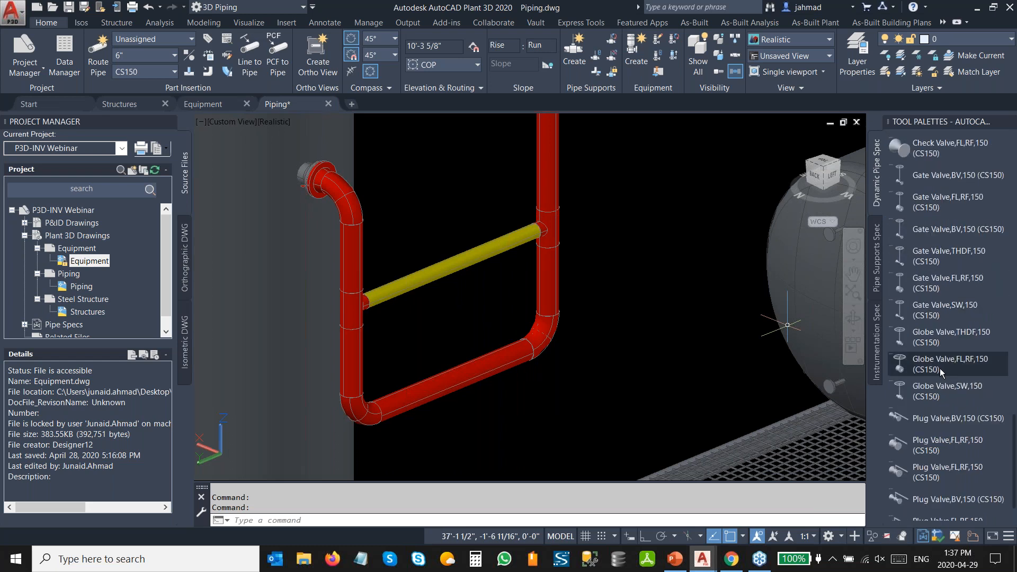
{"action": "left_click", "coordinate": [938, 369]}
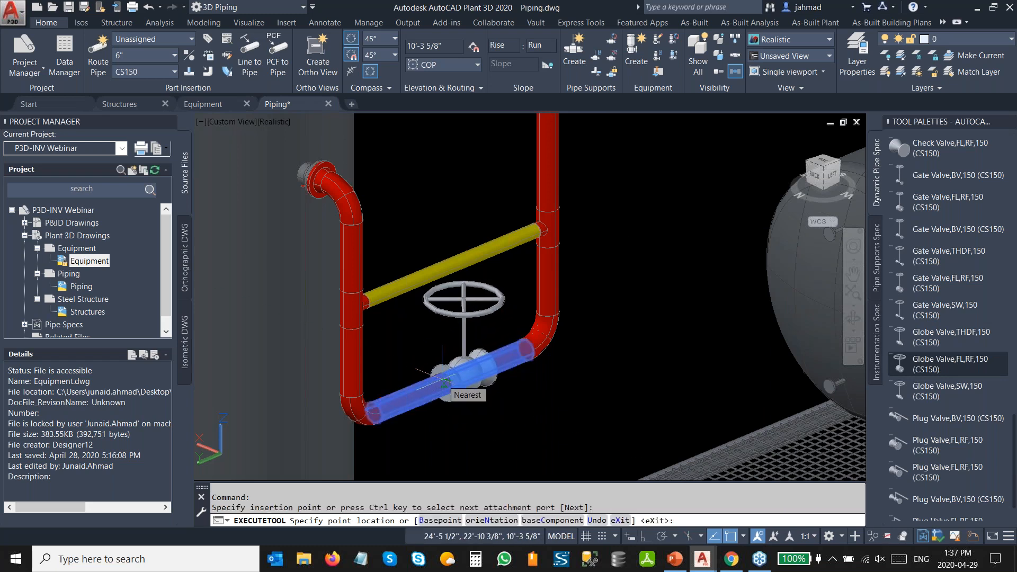
{"action": "type", "text": "b"}
{"action": "key", "text": "Return"}
{"action": "type", "text": "b"}
{"action": "key", "text": "Return"}
{"action": "type", "text": "b"}
{"action": "key", "text": "Return"}
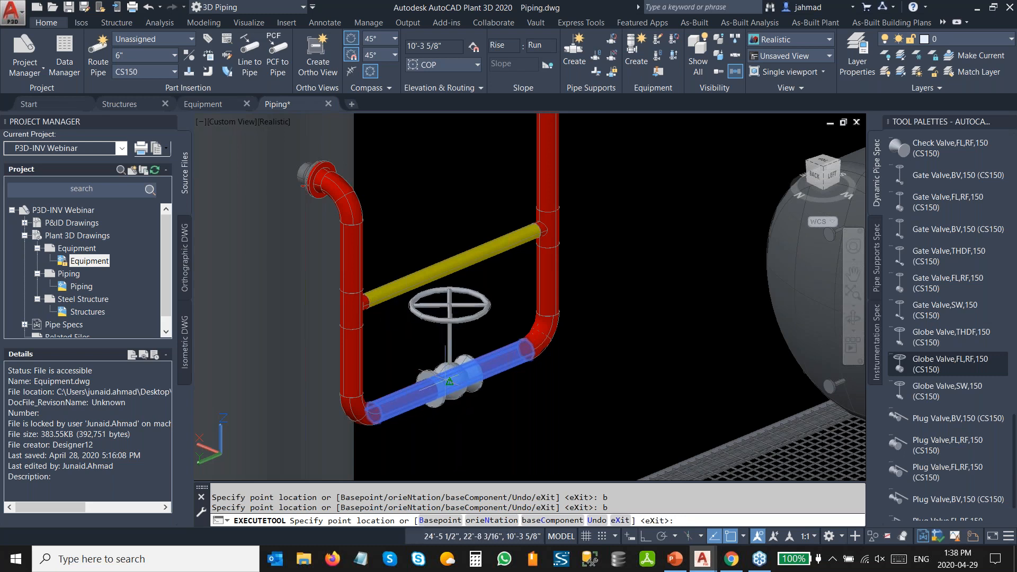
{"action": "left_click", "coordinate": [443, 382]}
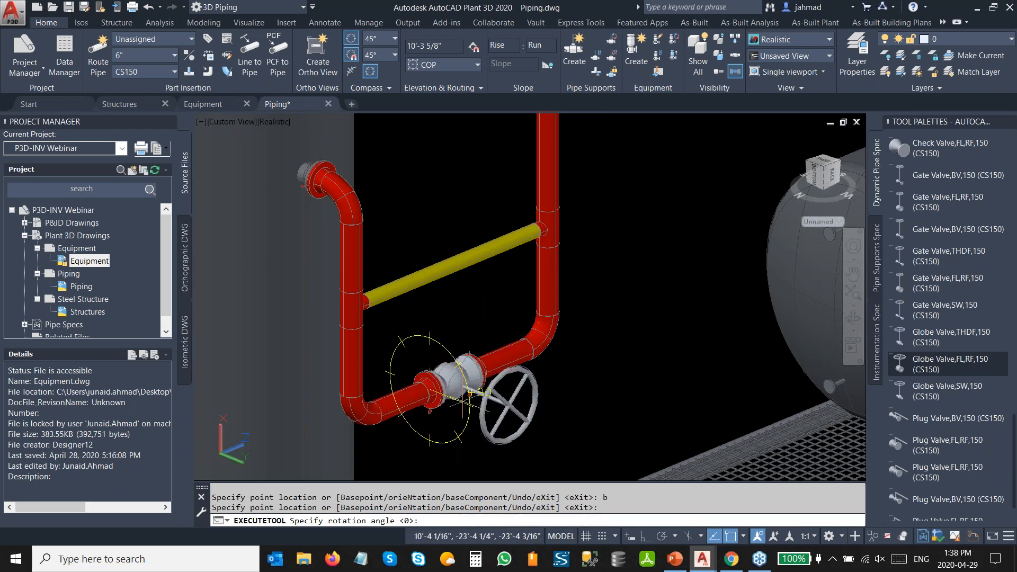
{"action": "left_click", "coordinate": [524, 423]}
Step: Insert the same flanged globe valve midway along the 4" branch pipe with its handwheel pointing horizontally outward
{"action": "scroll", "coordinate": [369, 303], "scroll_direction": "up", "scroll_amount": 3}
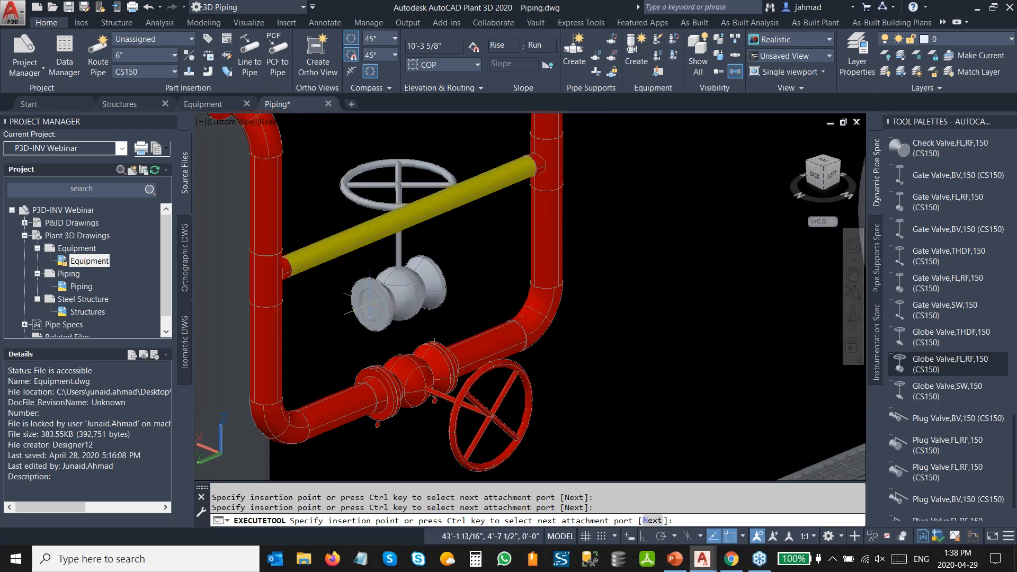
{"action": "left_click", "coordinate": [401, 218]}
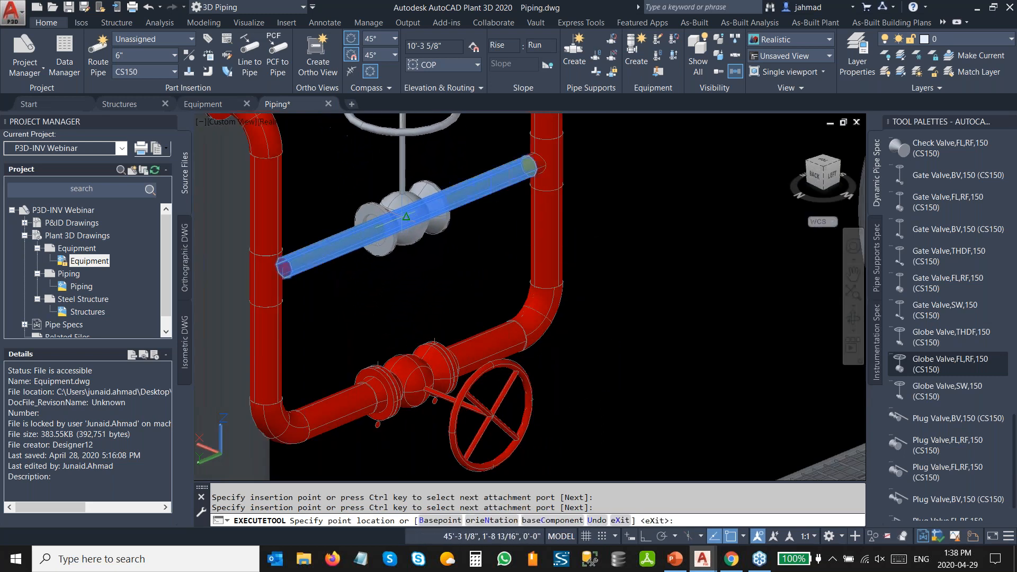
{"action": "left_click", "coordinate": [378, 226]}
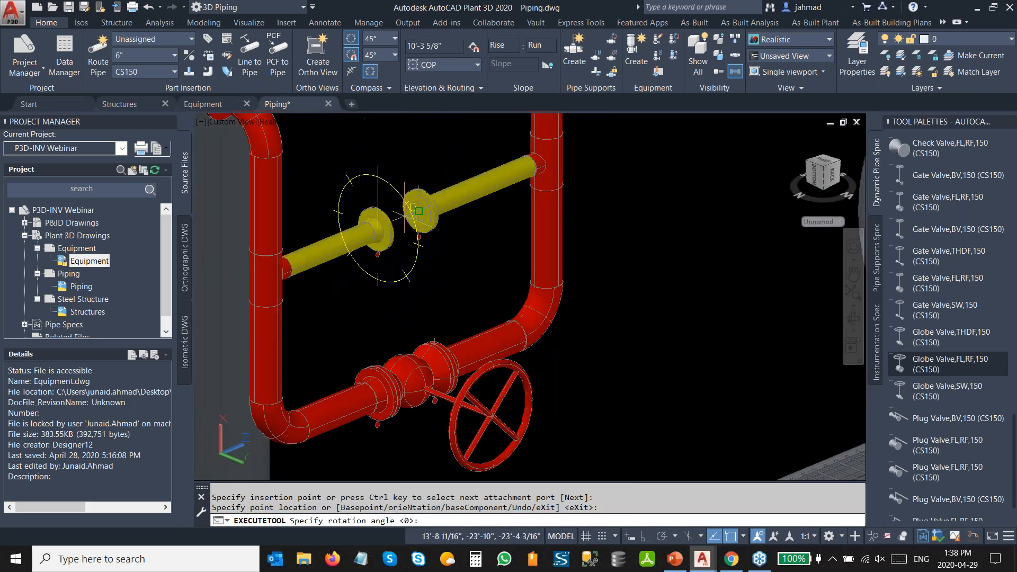
{"action": "left_click", "coordinate": [628, 324]}
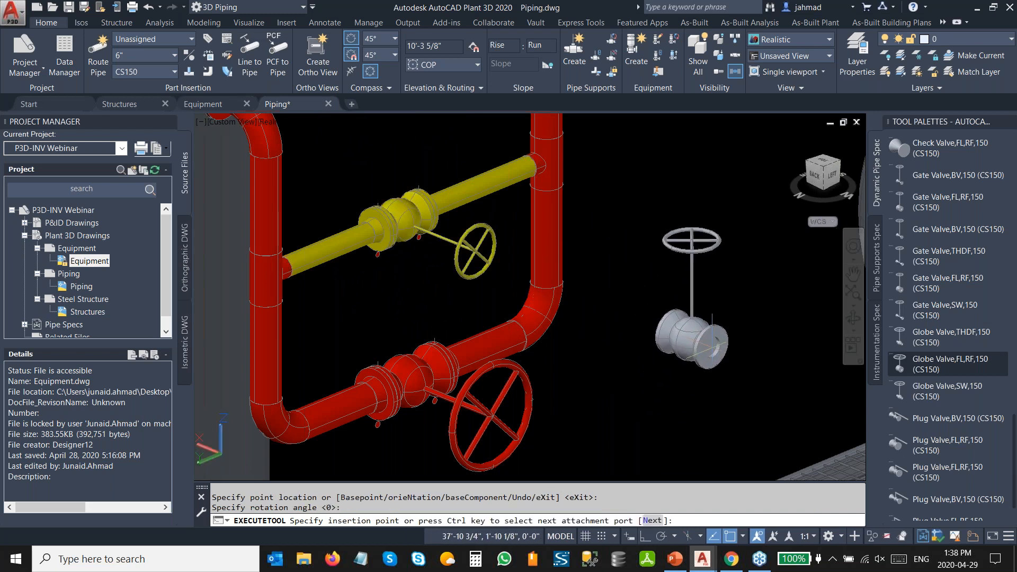
{"action": "key", "text": "Escape"}
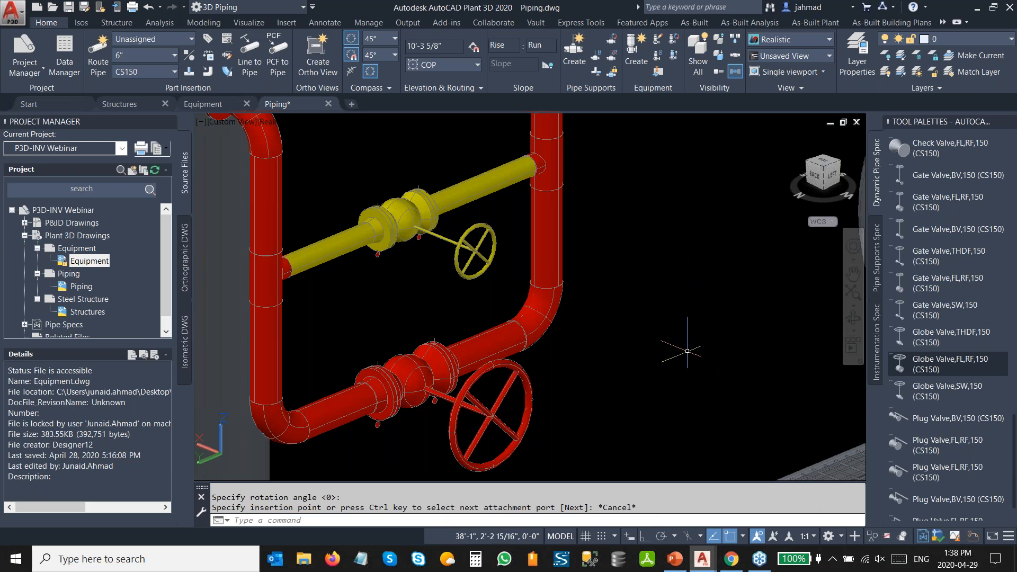
Step: Insert a Gate Valve,BV,150 (CS150) in the riser below the branch tee, with its handwheel facing outward
{"action": "scroll", "coordinate": [687, 351], "scroll_direction": "down", "scroll_amount": 3}
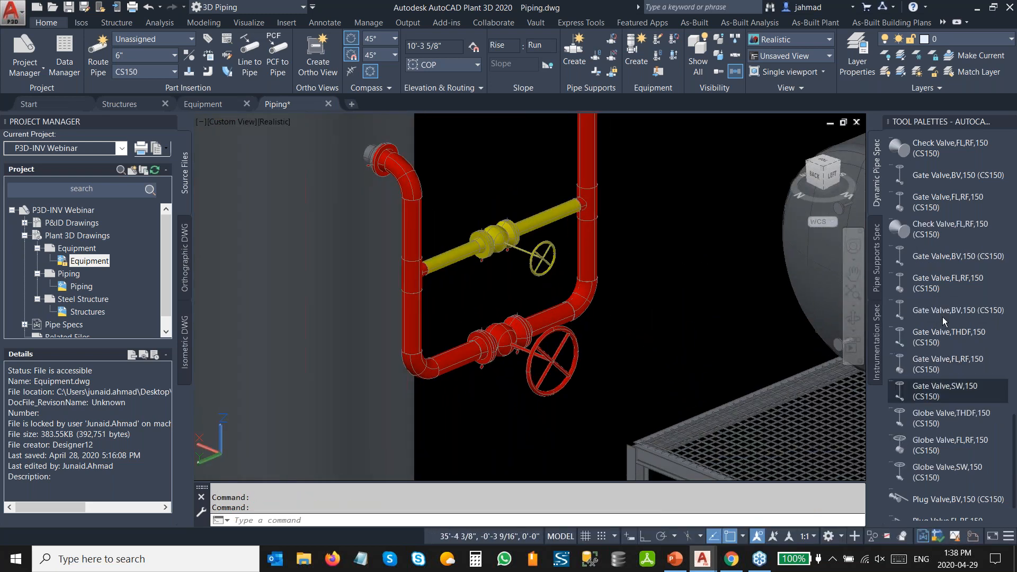
{"action": "scroll", "coordinate": [944, 320], "scroll_direction": "up", "scroll_amount": 5}
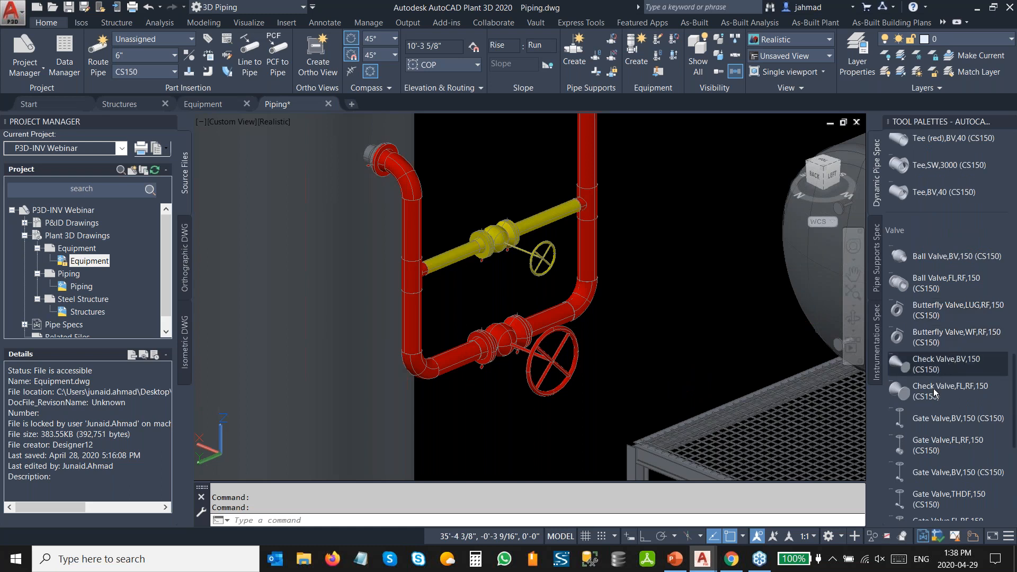
{"action": "left_click", "coordinate": [938, 419]}
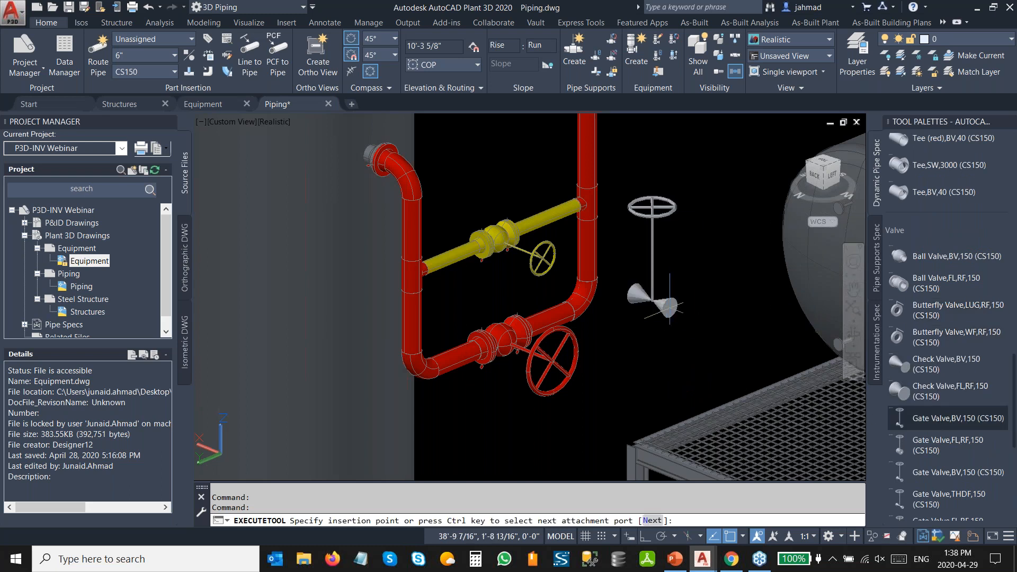
{"action": "left_click", "coordinate": [587, 277]}
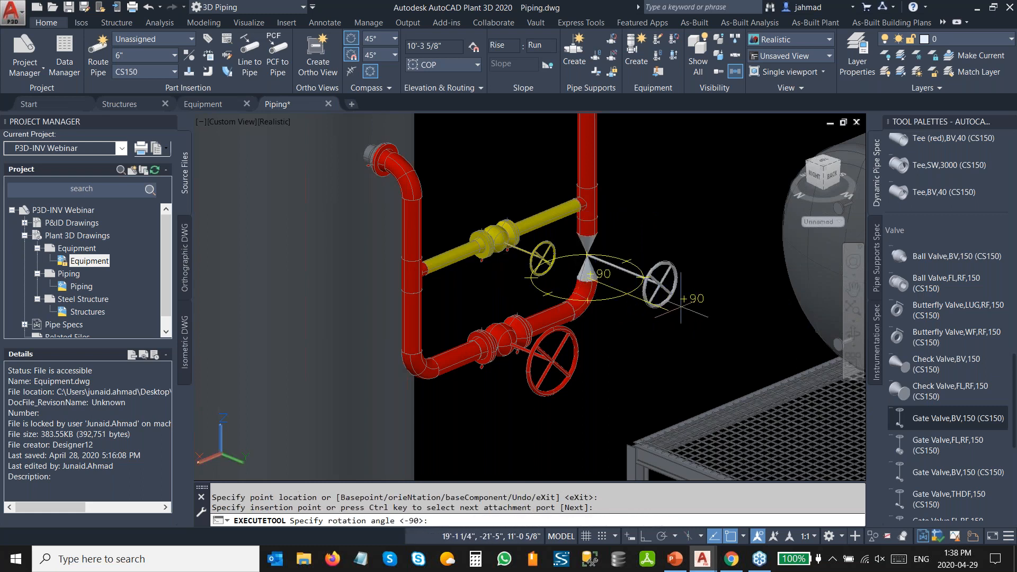
{"action": "left_click", "coordinate": [673, 294]}
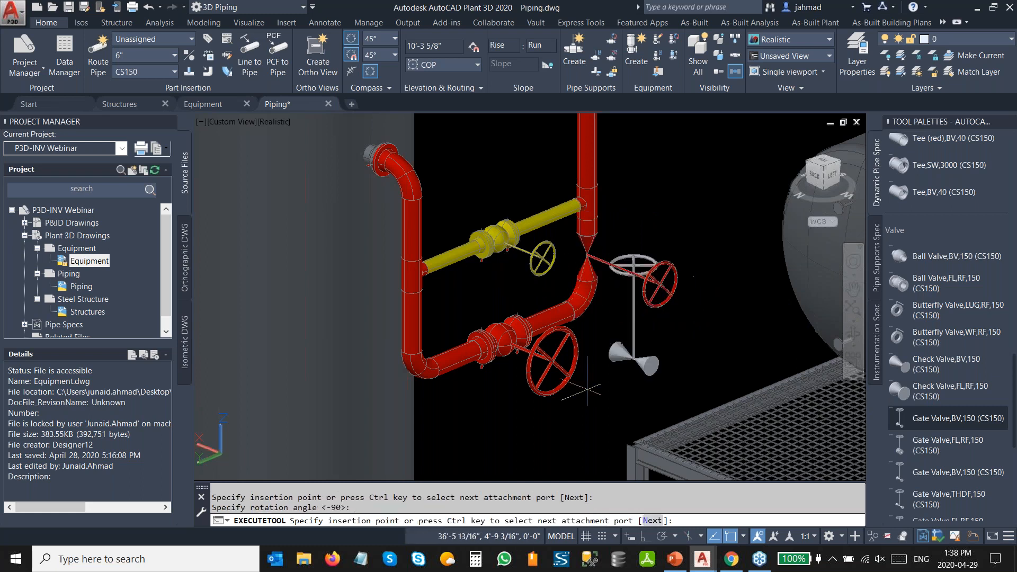
Step: Place another butt-welded gate valve at the lower end of the tall vessel's vertical drop, handwheel facing outward
{"action": "left_click", "coordinate": [409, 350]}
{"action": "left_click", "coordinate": [517, 428]}
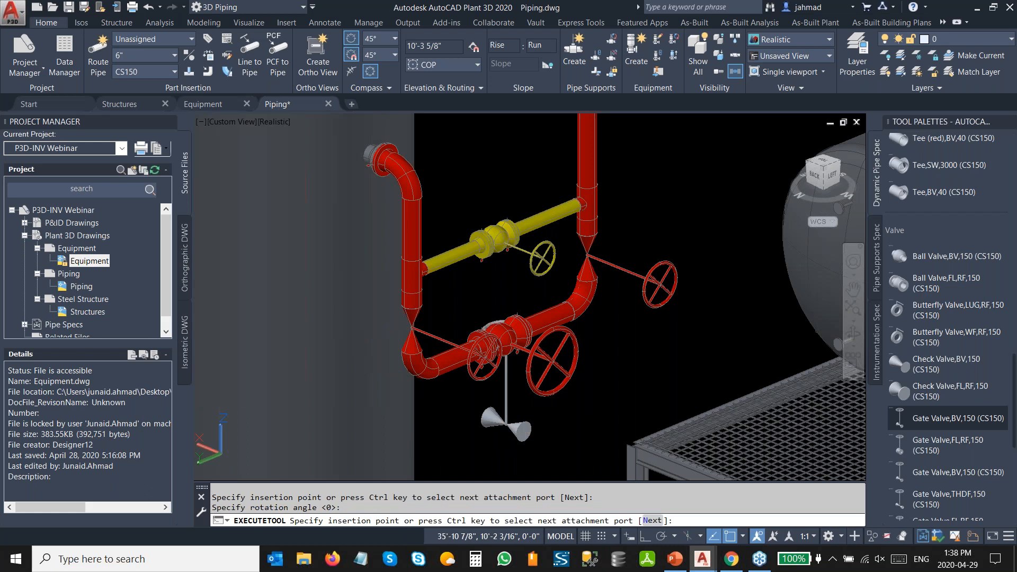
{"action": "key", "text": "Escape"}
Step: Select the upper riser pipe and extend the selection to all connected parts of the line
{"action": "scroll", "coordinate": [520, 427], "scroll_direction": "down", "scroll_amount": 1}
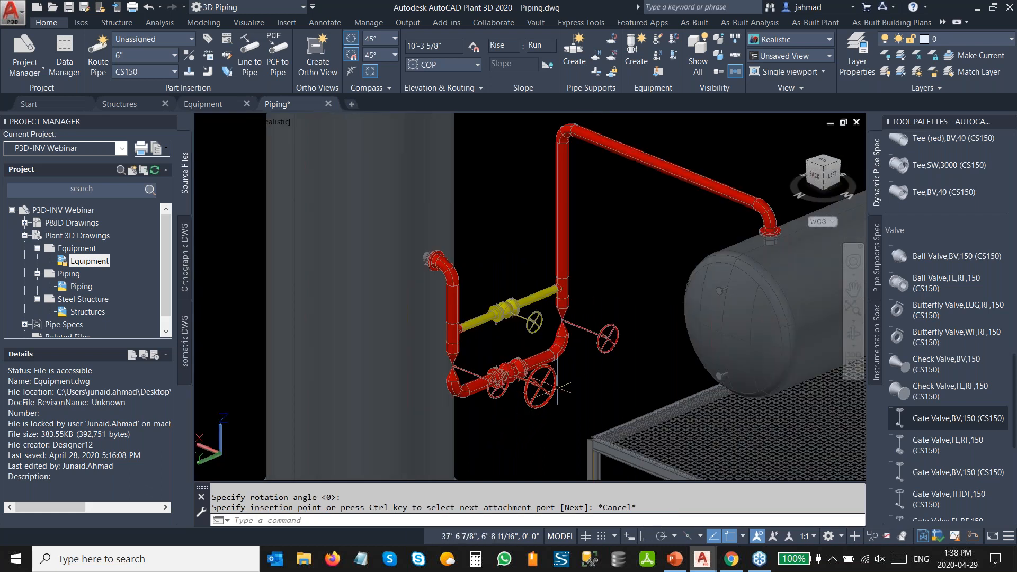
{"action": "middle_click_drag", "start_coordinate": [599, 312], "coordinate": [509, 376]}
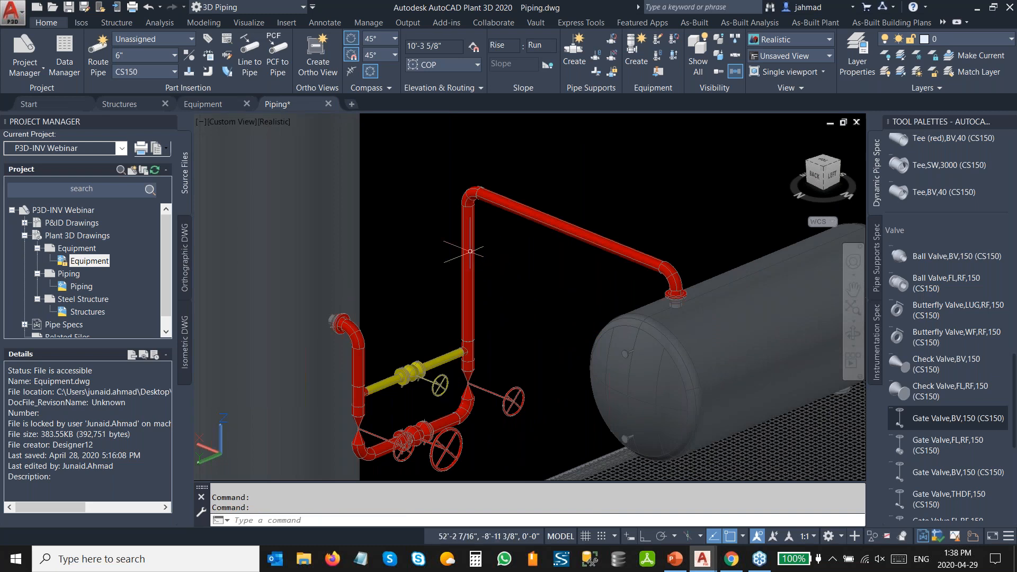
{"action": "left_click", "coordinate": [462, 233]}
{"action": "right_click", "coordinate": [511, 236]}
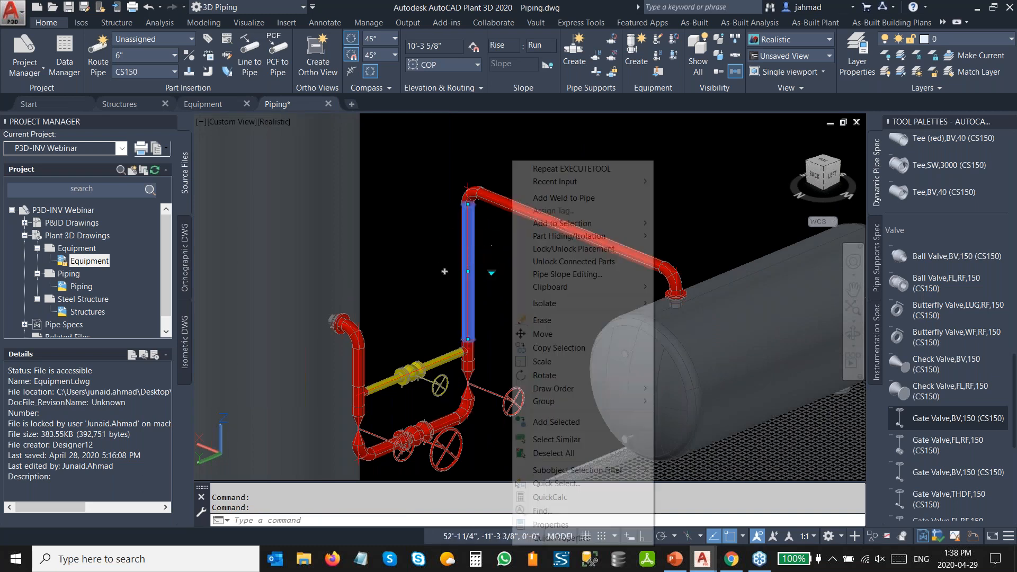
{"action": "mouse_move", "coordinate": [613, 225]}
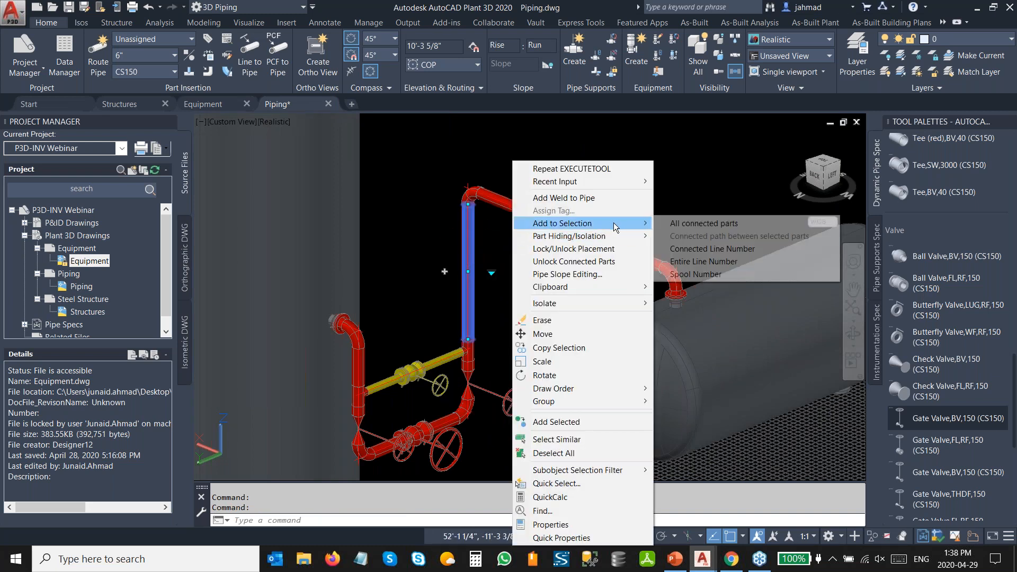
{"action": "left_click", "coordinate": [658, 224]}
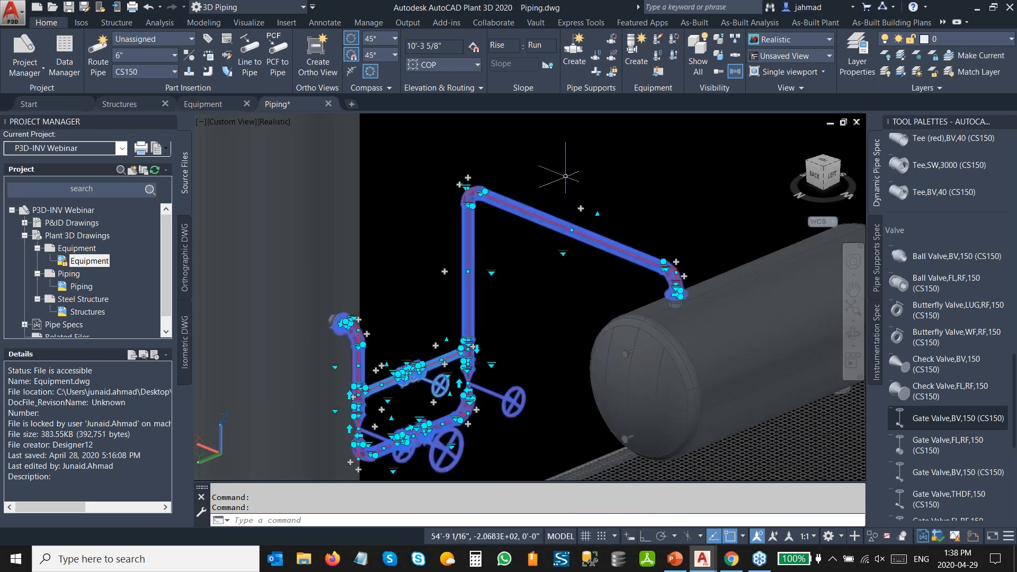
Step: Assign a new line number tag, 1000, to the selected connected line and clear the selection
{"action": "scroll", "coordinate": [561, 169], "scroll_direction": "down", "scroll_amount": 2}
{"action": "right_click", "coordinate": [560, 169]}
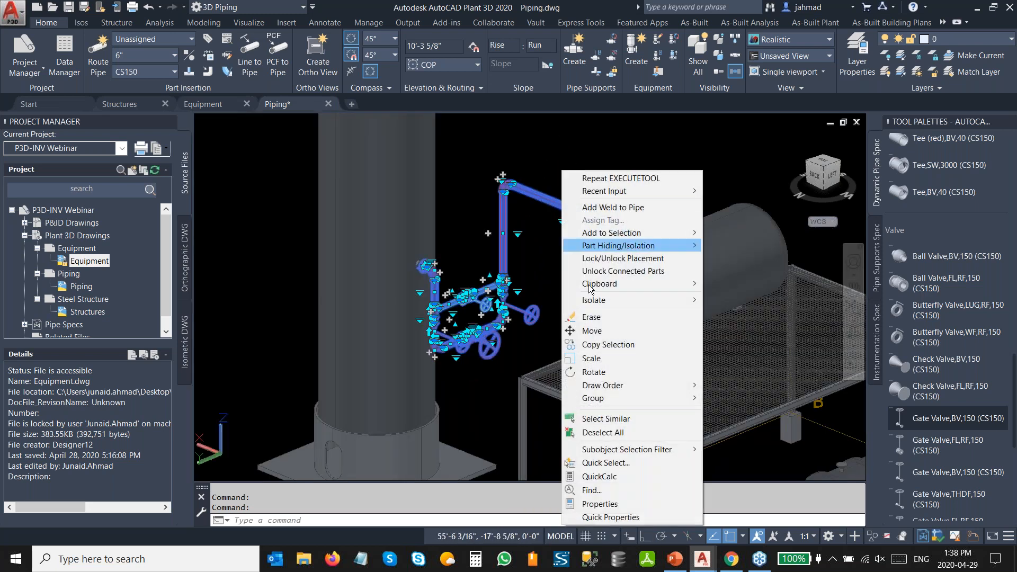
{"action": "left_click", "coordinate": [609, 492]}
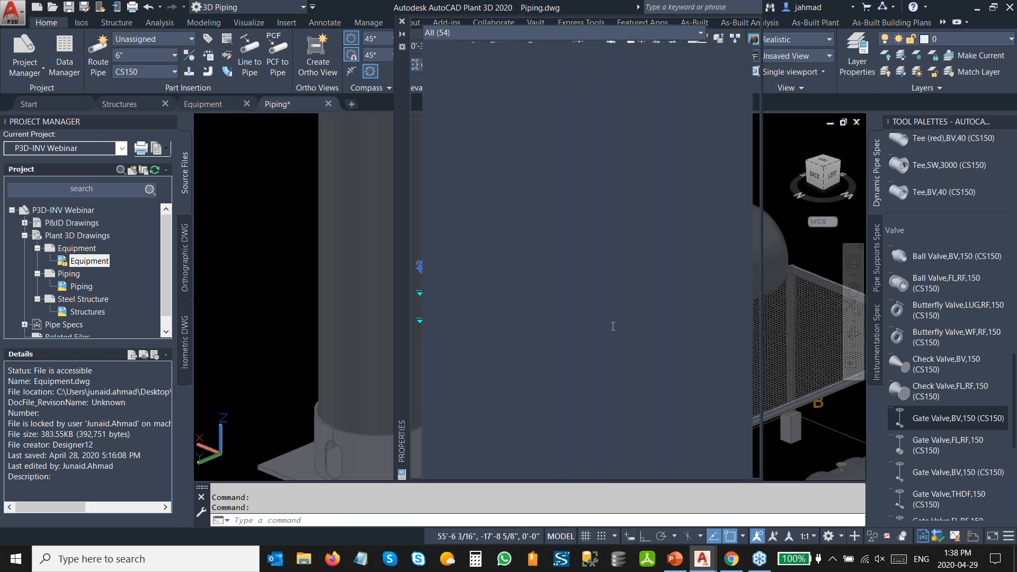
{"action": "left_click", "coordinate": [675, 293]}
{"action": "left_click", "coordinate": [676, 291]}
{"action": "left_click", "coordinate": [652, 301]}
{"action": "type", "text": "1000"}
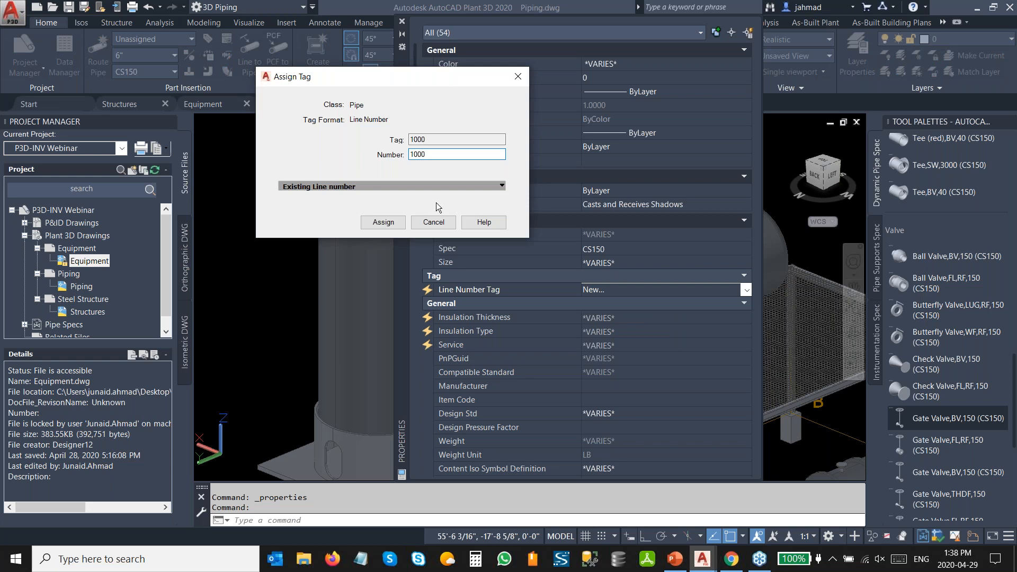
{"action": "left_click", "coordinate": [383, 221]}
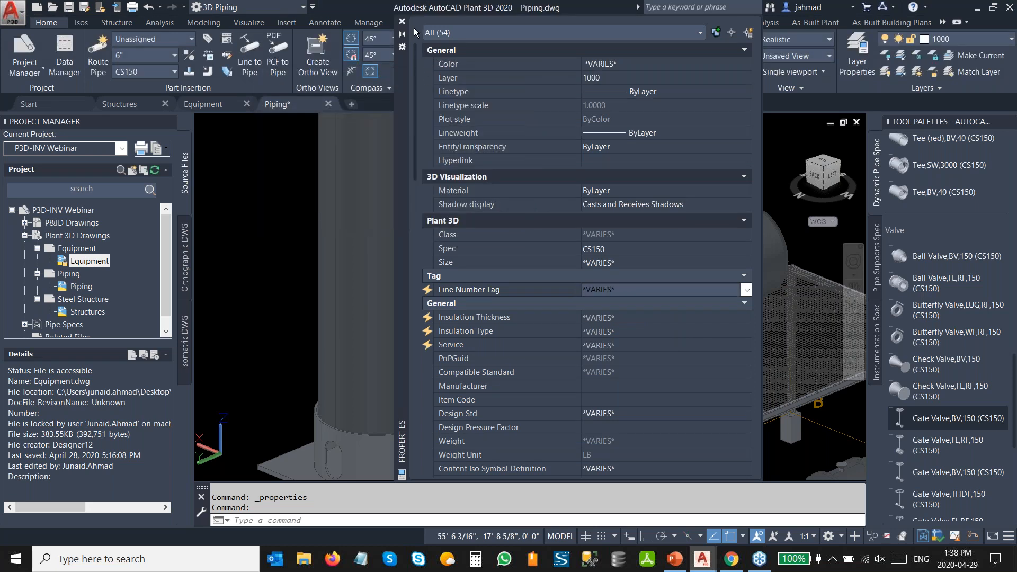
{"action": "left_click", "coordinate": [402, 21]}
{"action": "key", "text": "Escape"}
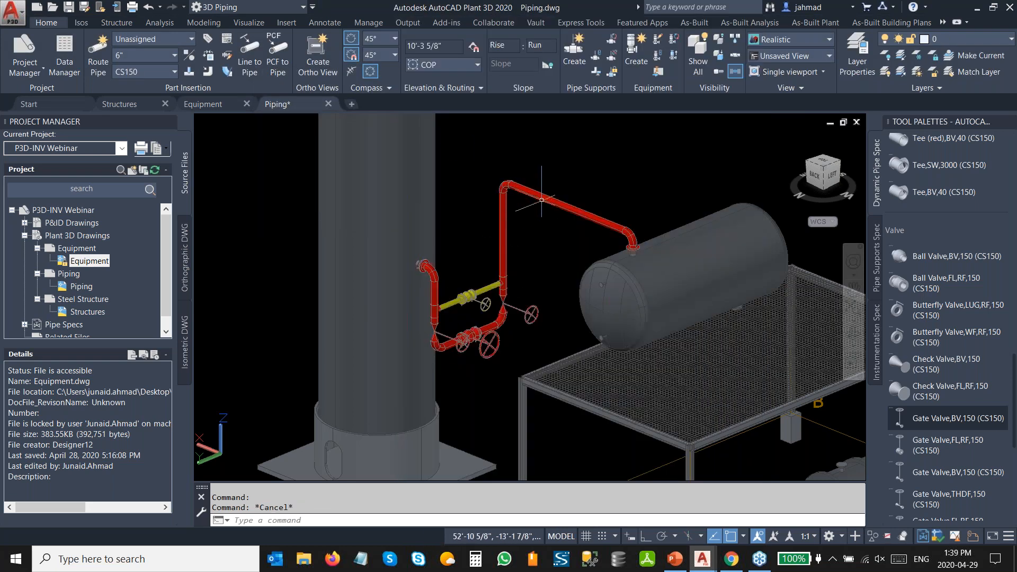
Step: Review the upper pipe run's tag details and save the Piping drawing
{"action": "mouse_move", "coordinate": [541, 200]}
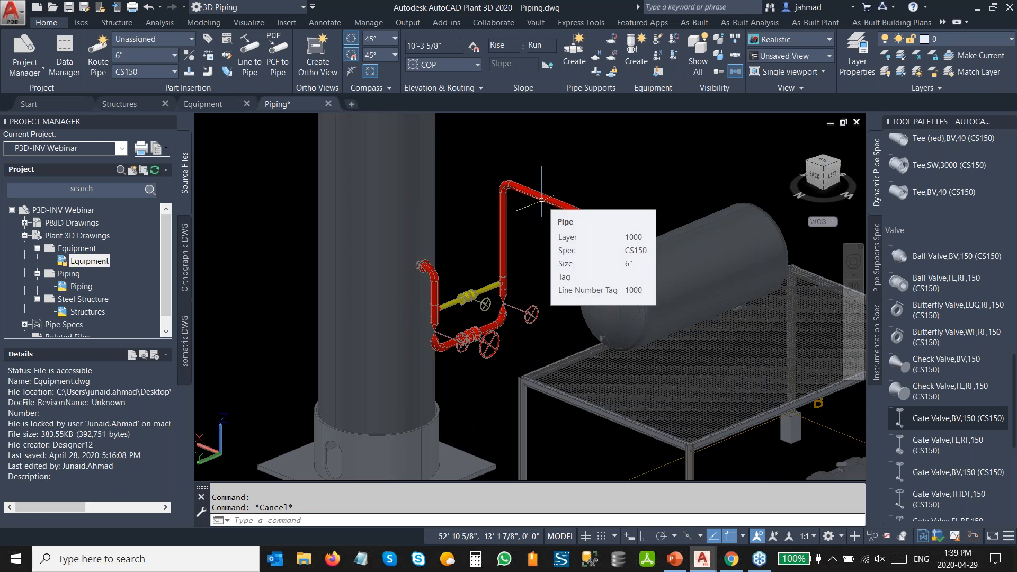
{"action": "scroll", "coordinate": [541, 199], "scroll_direction": "down", "scroll_amount": 2}
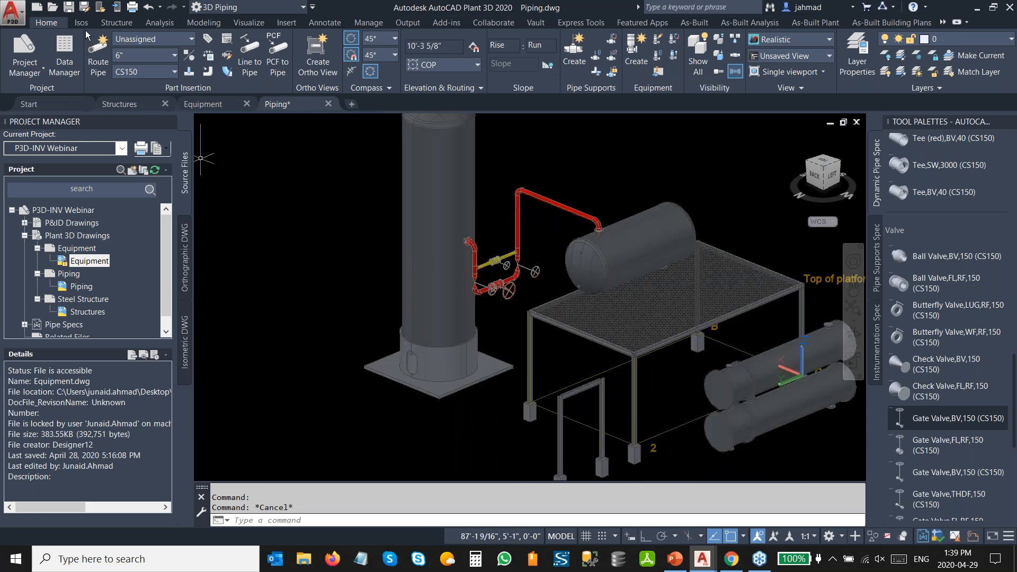
{"action": "left_click", "coordinate": [68, 8]}
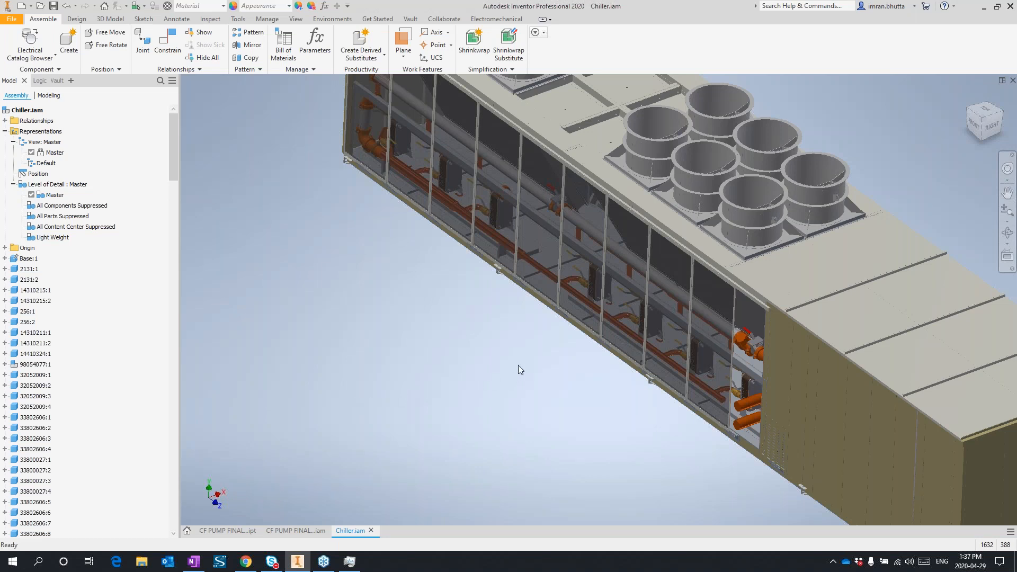
Step: Switch to Inventor and look over the Chiller.iam assembly and its list of level of detail representations
{"action": "middle_click_drag", "start_coordinate": [516, 359], "coordinate": [438, 382]}
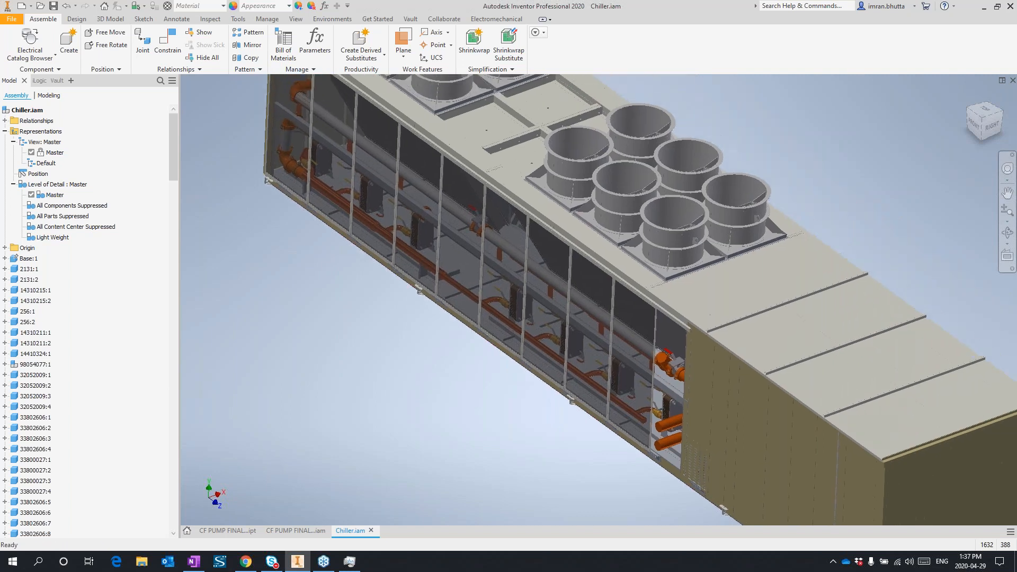
{"action": "scroll", "coordinate": [439, 382], "scroll_direction": "up", "scroll_amount": 3}
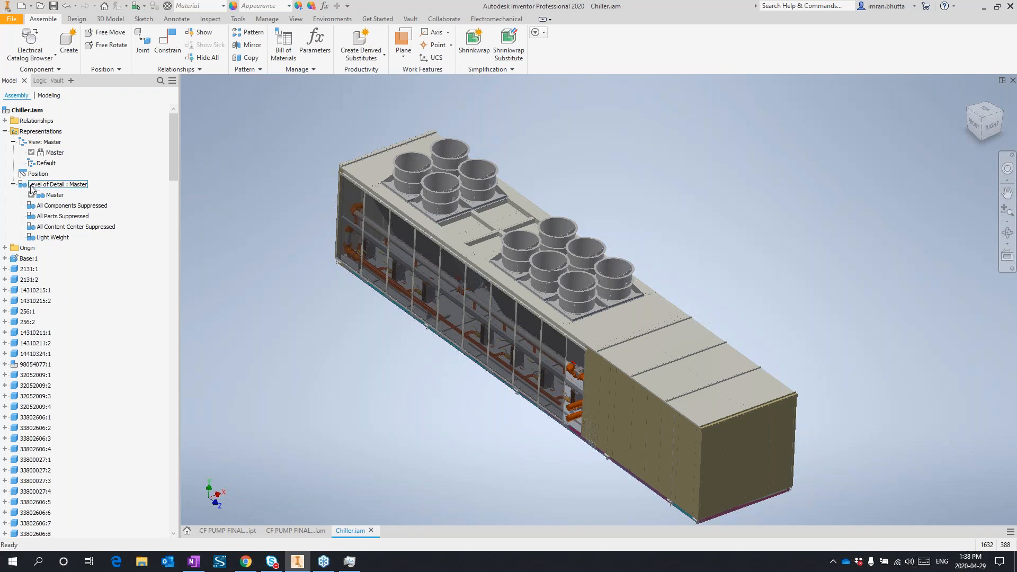
{"action": "left_click", "coordinate": [58, 206]}
{"action": "left_click", "coordinate": [64, 217]}
{"action": "left_click", "coordinate": [72, 226]}
Step: Review the level of detail choices in the file open options for Chiller.iam and leave without opening it
{"action": "left_click", "coordinate": [11, 19]}
{"action": "left_click", "coordinate": [44, 86]}
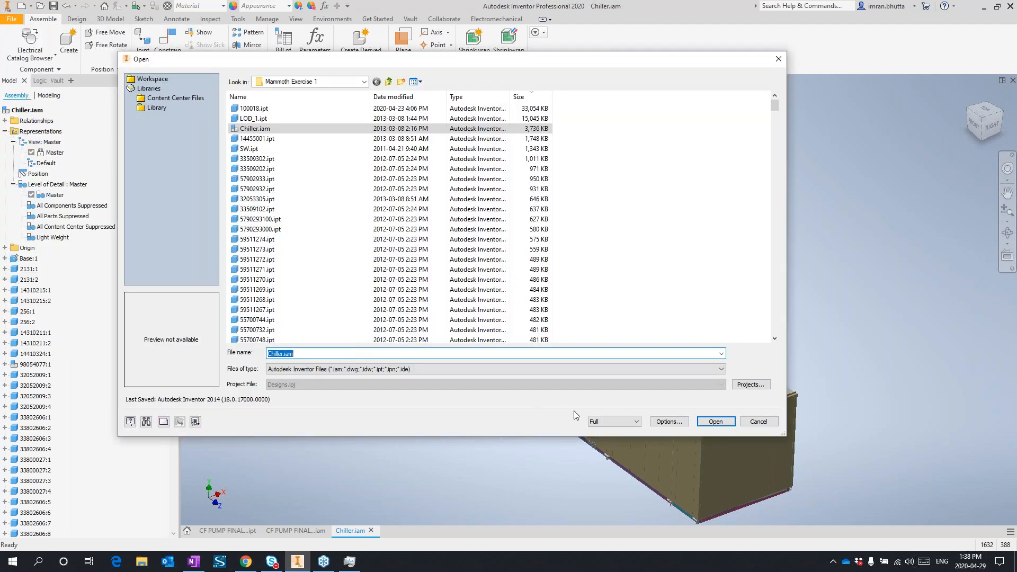
{"action": "left_click", "coordinate": [673, 422]}
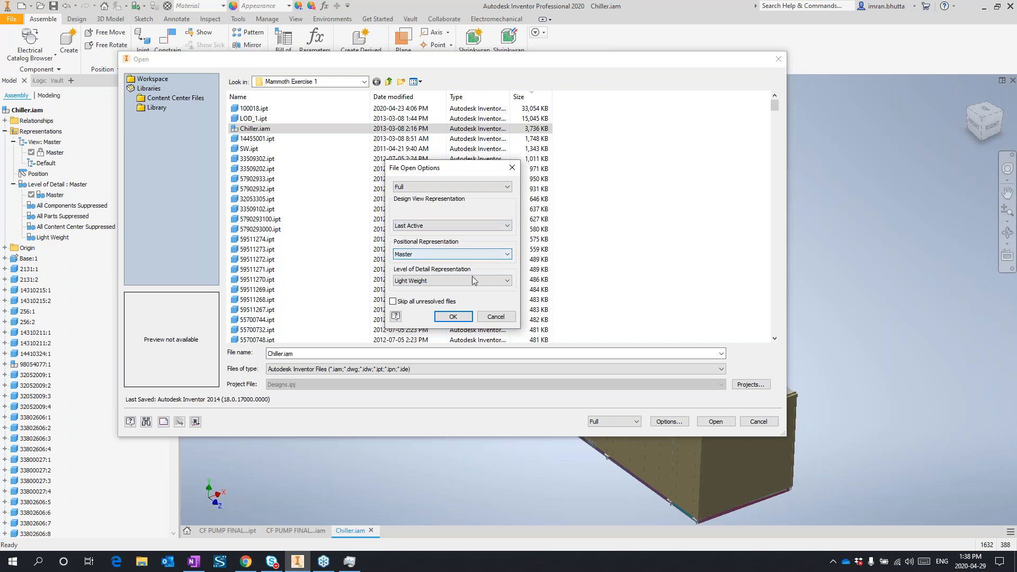
{"action": "left_click", "coordinate": [472, 277]}
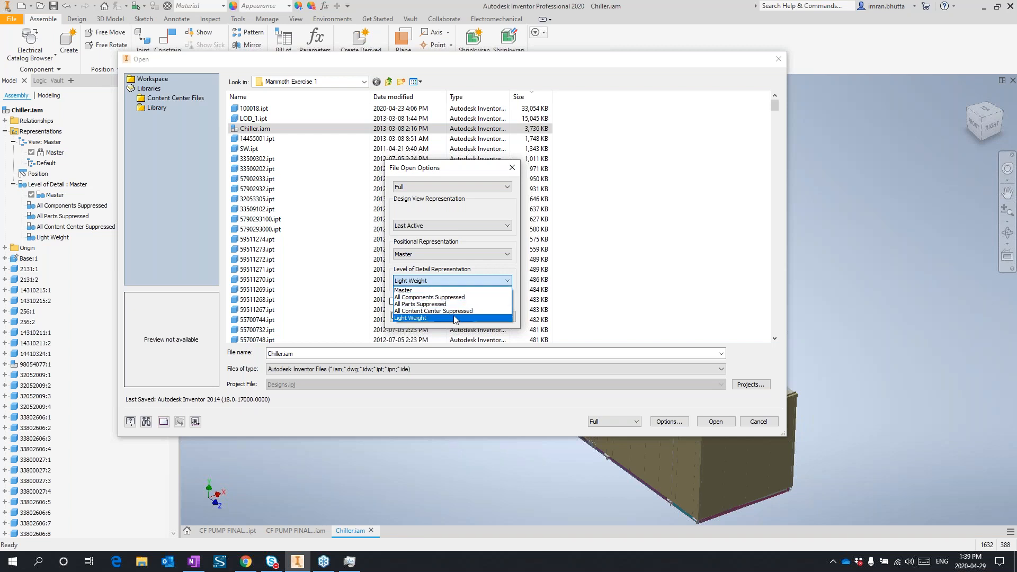
{"action": "left_click", "coordinate": [467, 165]}
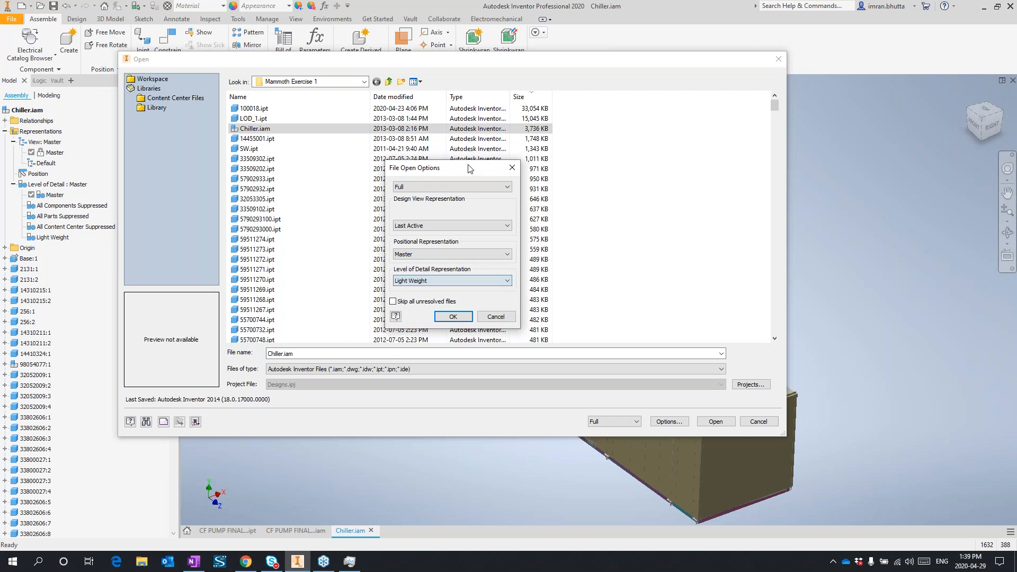
{"action": "left_click", "coordinate": [511, 168]}
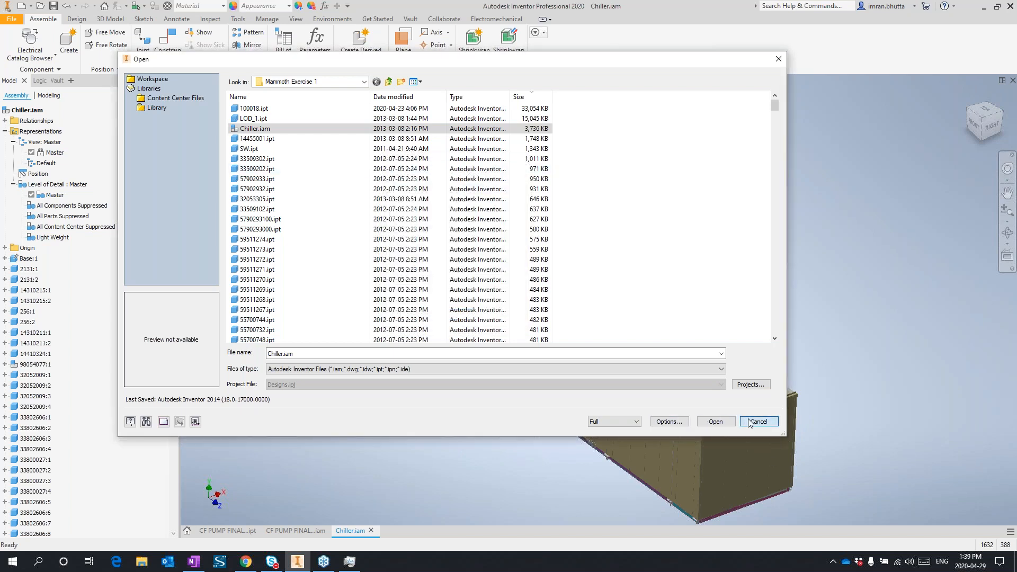
{"action": "left_click", "coordinate": [749, 420]}
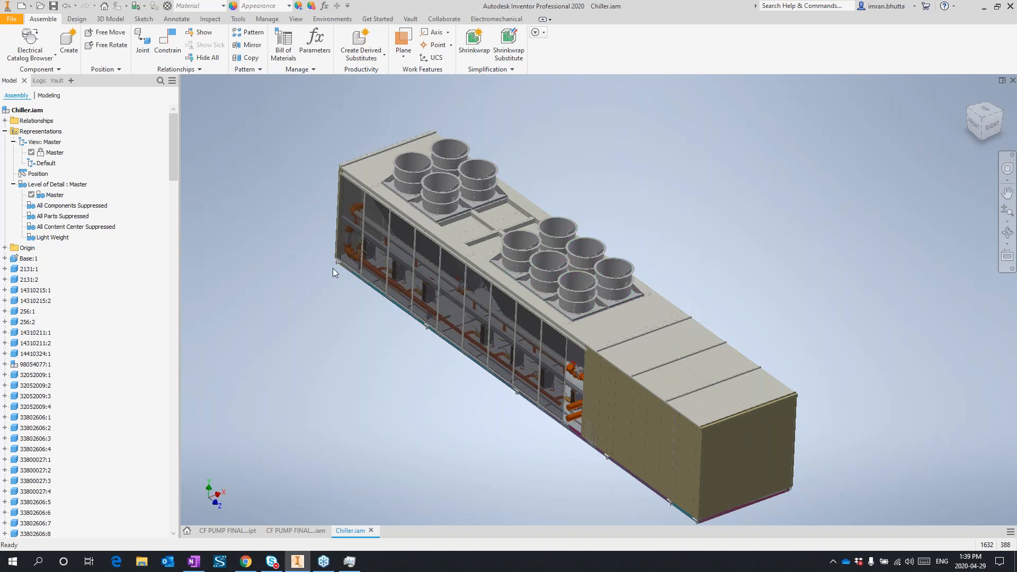
Step: Activate the Light Weight level of detail and examine the chiller's internal piping, mesh panels and enclosure from several angles
{"action": "left_click", "coordinate": [53, 237]}
{"action": "double_click", "coordinate": [53, 237]}
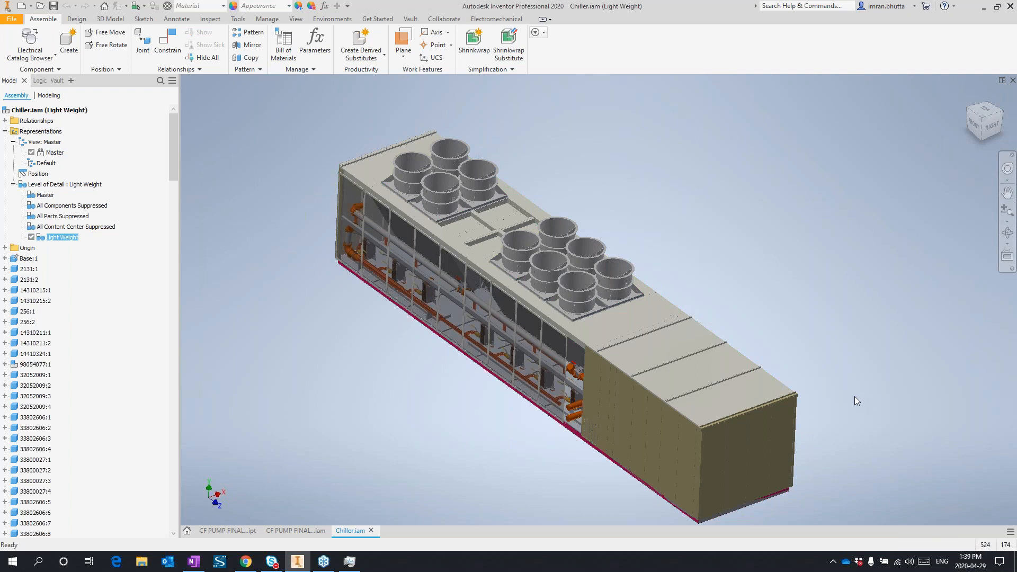
{"action": "scroll", "coordinate": [789, 400], "scroll_direction": "up", "scroll_amount": 2}
{"action": "middle_click_drag", "start_coordinate": [651, 392], "coordinate": [702, 408], "text": "shift"}
{"action": "scroll", "coordinate": [702, 406], "scroll_direction": "down", "scroll_amount": 1}
{"action": "scroll", "coordinate": [698, 401], "scroll_direction": "up", "scroll_amount": 5}
{"action": "scroll", "coordinate": [695, 402], "scroll_direction": "down", "scroll_amount": 6}
{"action": "scroll", "coordinate": [695, 401], "scroll_direction": "down", "scroll_amount": 2}
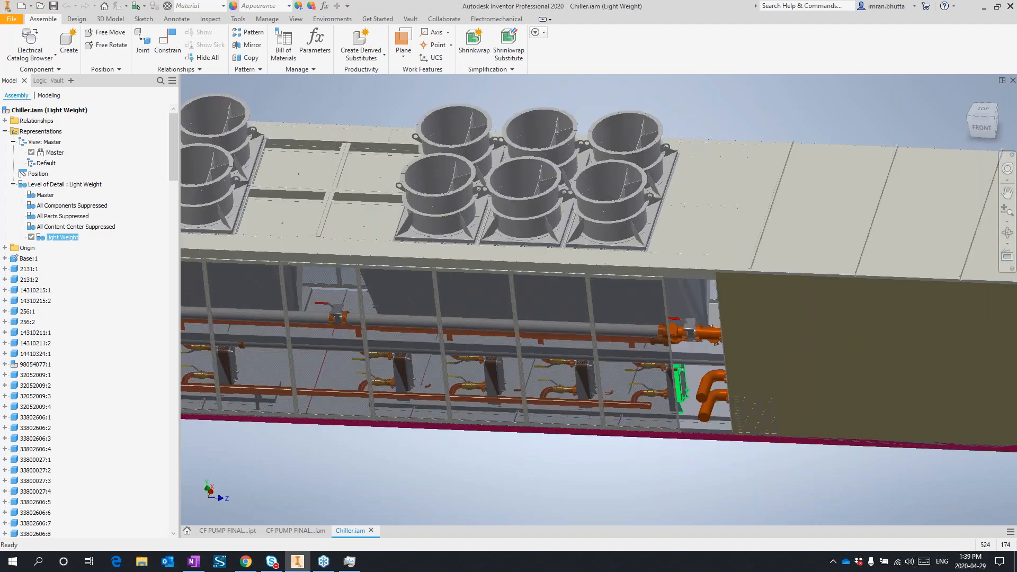
{"action": "scroll", "coordinate": [641, 390], "scroll_direction": "down", "scroll_amount": 3}
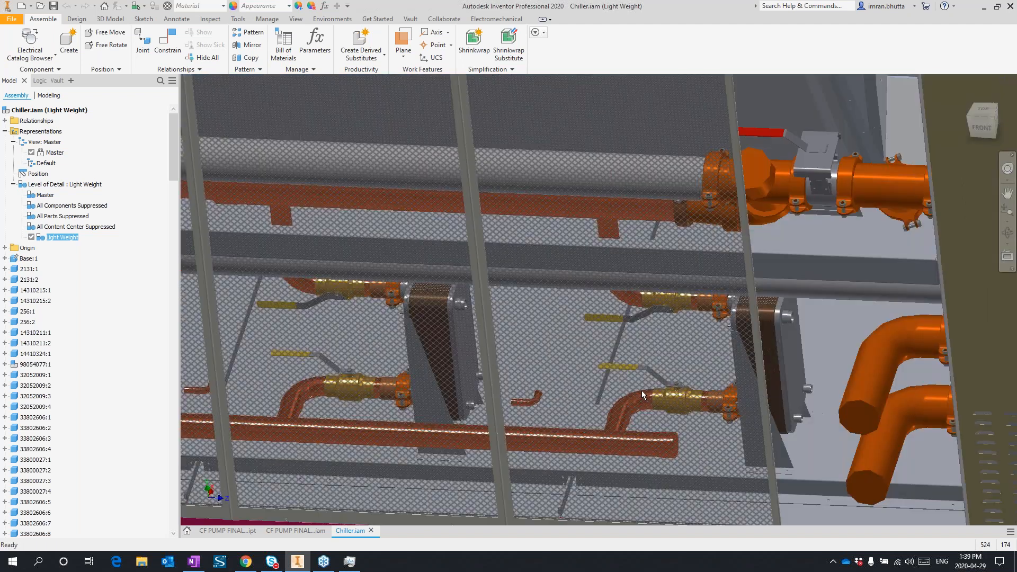
{"action": "scroll", "coordinate": [578, 380], "scroll_direction": "down", "scroll_amount": 3}
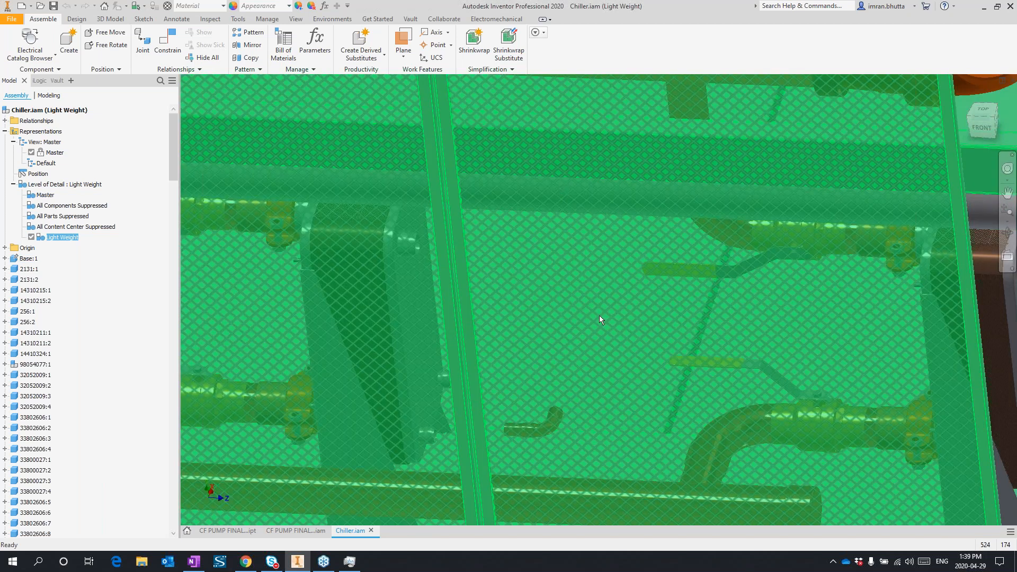
{"action": "mouse_move", "coordinate": [599, 316]}
{"action": "scroll", "coordinate": [642, 306], "scroll_direction": "up", "scroll_amount": 5}
{"action": "scroll", "coordinate": [546, 419], "scroll_direction": "up", "scroll_amount": 3}
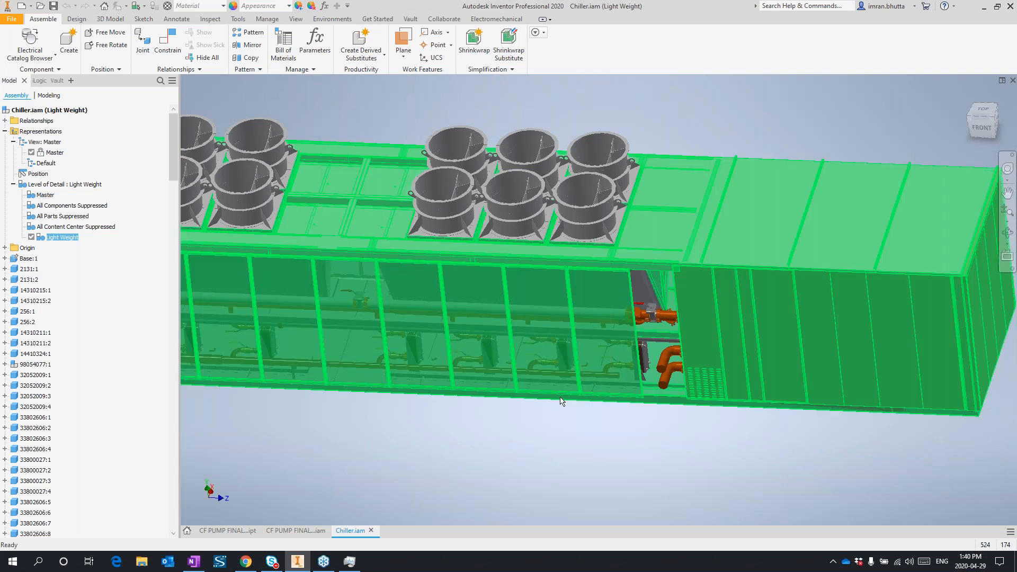
{"action": "middle_click_drag", "start_coordinate": [537, 415], "coordinate": [609, 374], "text": "shift"}
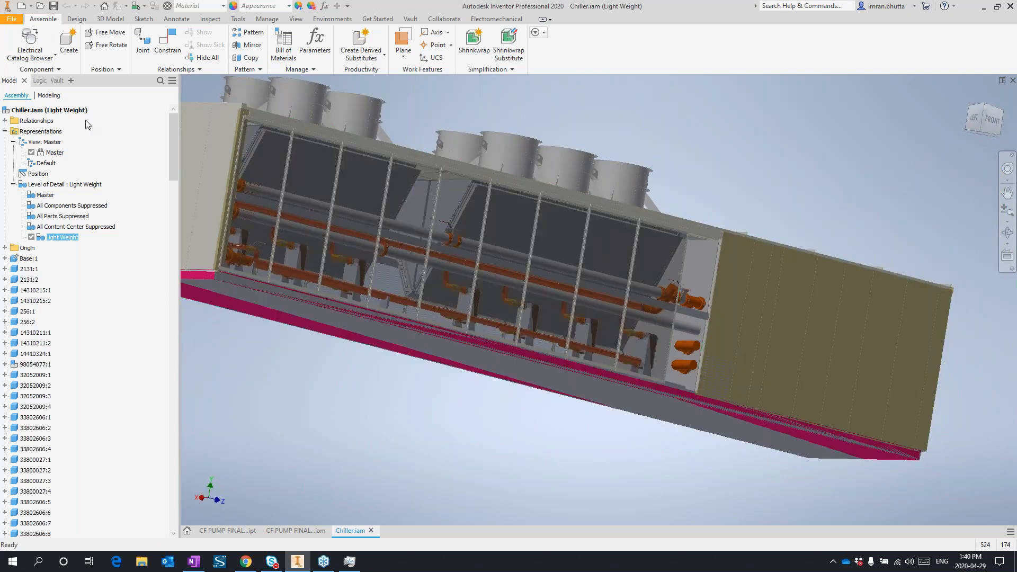
Step: Reactivate the Master level of detail, accepting the loss of unsaved representation changes
{"action": "double_click", "coordinate": [45, 195]}
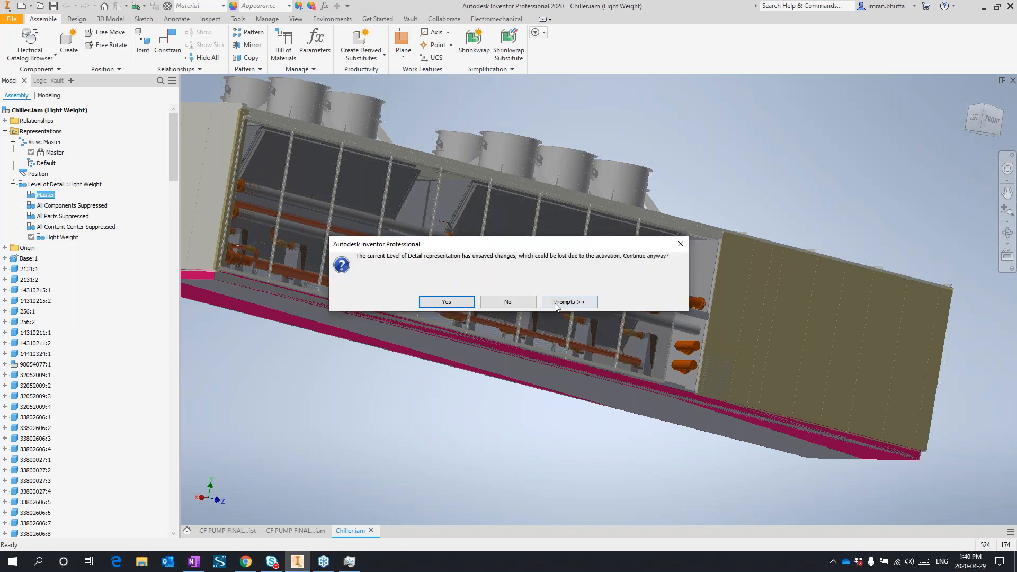
{"action": "left_click", "coordinate": [469, 301]}
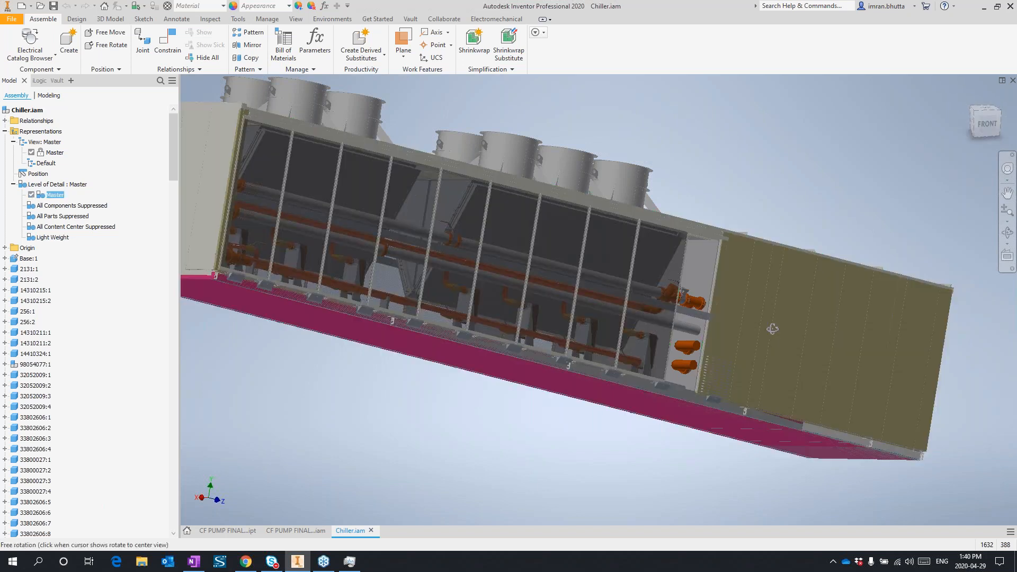
Step: Turn off the visibility of the chiller's outer enclosure and undo that change
{"action": "middle_click_drag", "start_coordinate": [772, 329], "coordinate": [741, 371], "text": "shift"}
{"action": "left_click", "coordinate": [779, 287]}
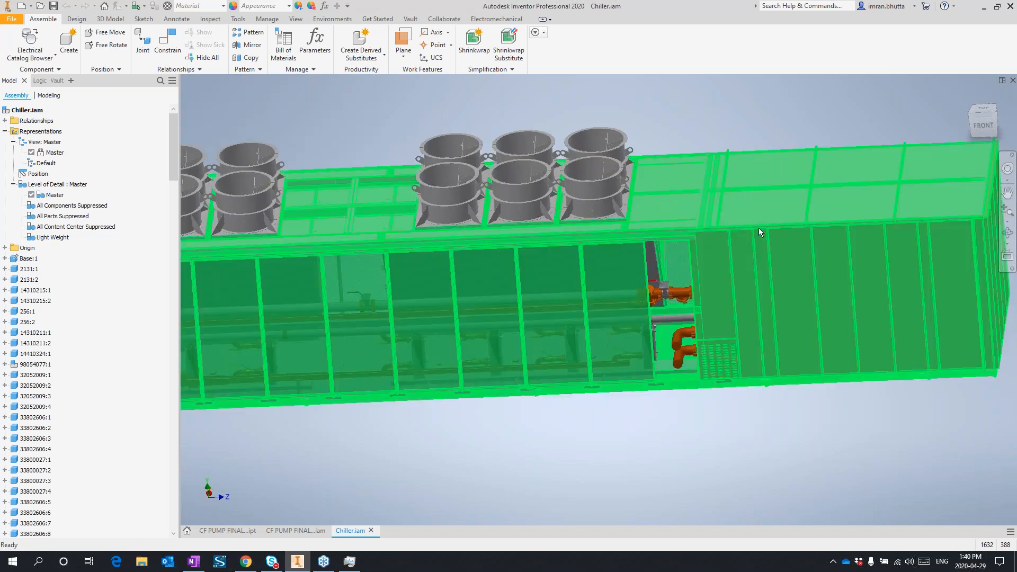
{"action": "right_click", "coordinate": [761, 253]}
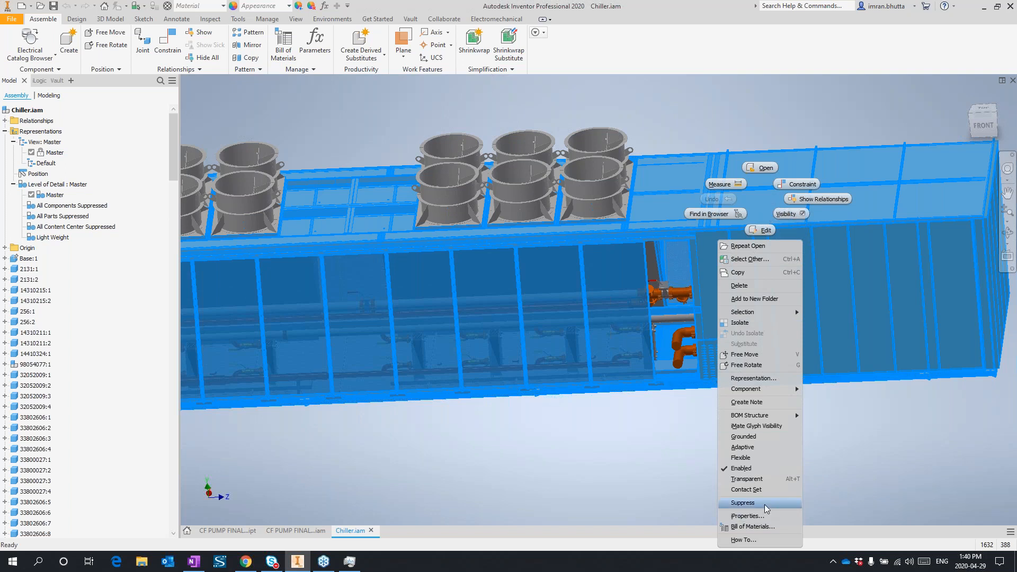
{"action": "left_click", "coordinate": [783, 214]}
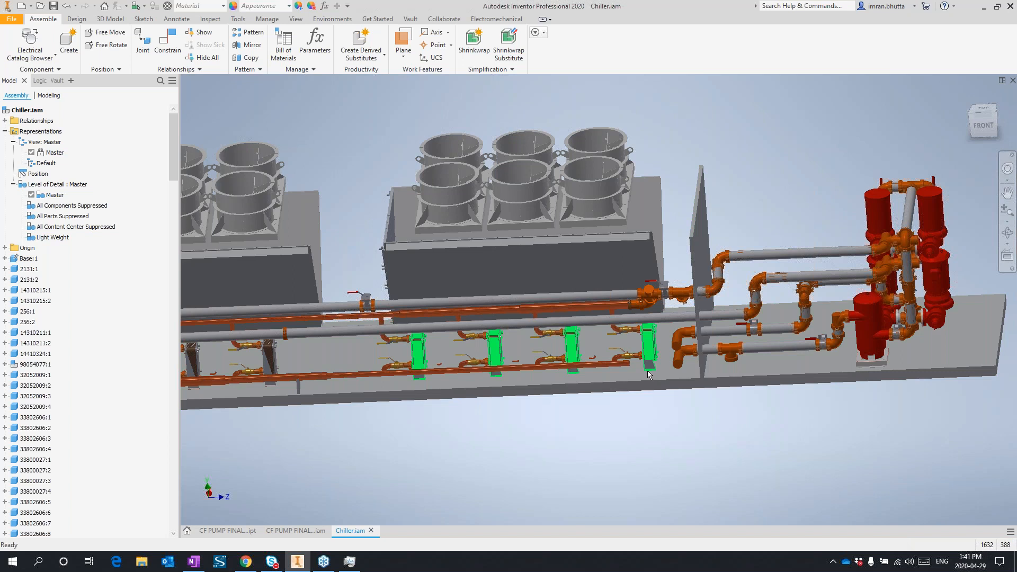
{"action": "left_click", "coordinate": [67, 6]}
Step: Suppress the chiller's outer enclosure component in the assembly
{"action": "right_click", "coordinate": [779, 259]}
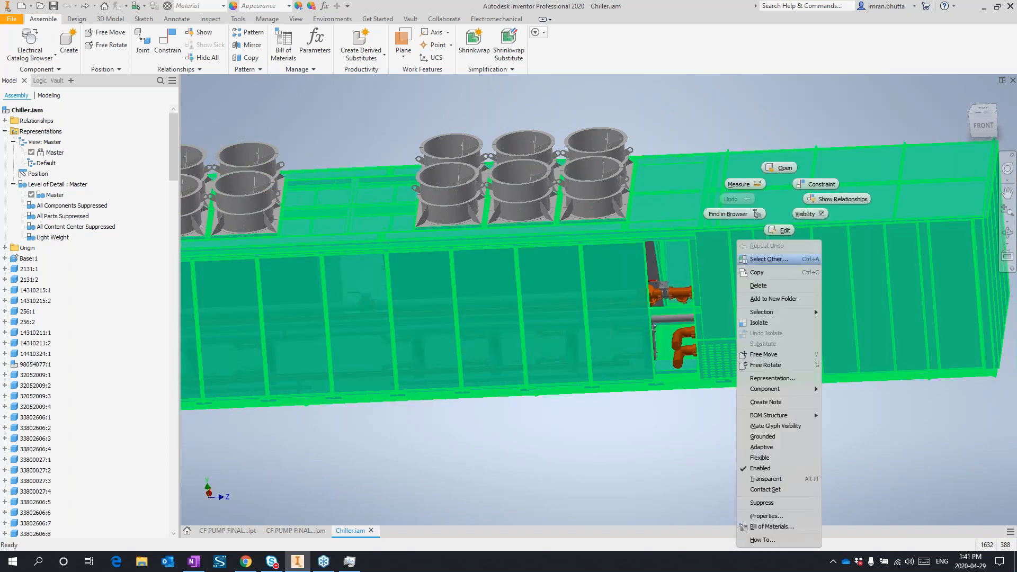
{"action": "left_click", "coordinate": [789, 503]}
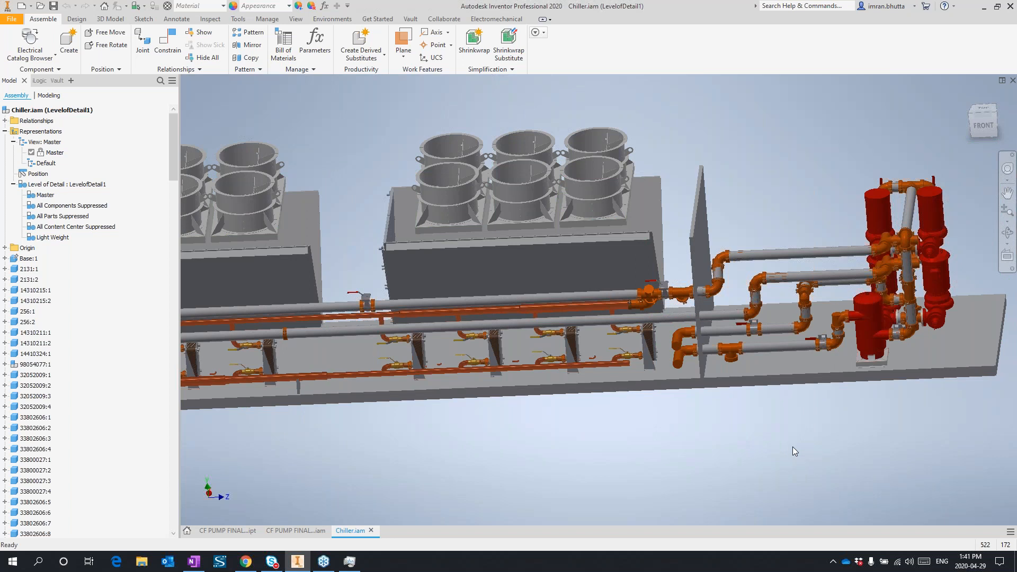
{"action": "left_click", "coordinate": [53, 227]}
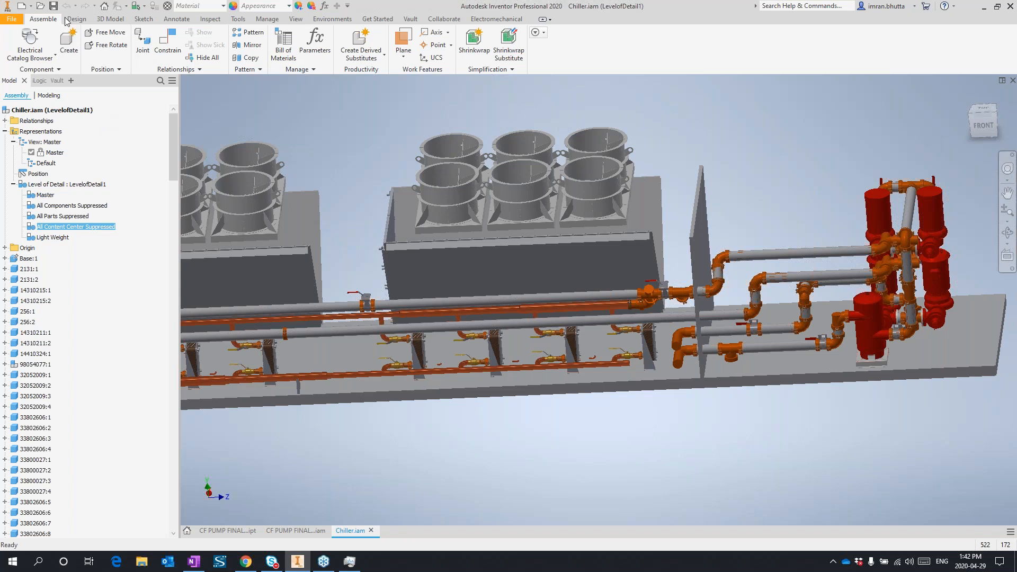
Step: Save Chiller.iam with the suppression stored as a level of detail named "MY Lvl of detail", and reactivate the Master level of detail
{"action": "left_click", "coordinate": [53, 5]}
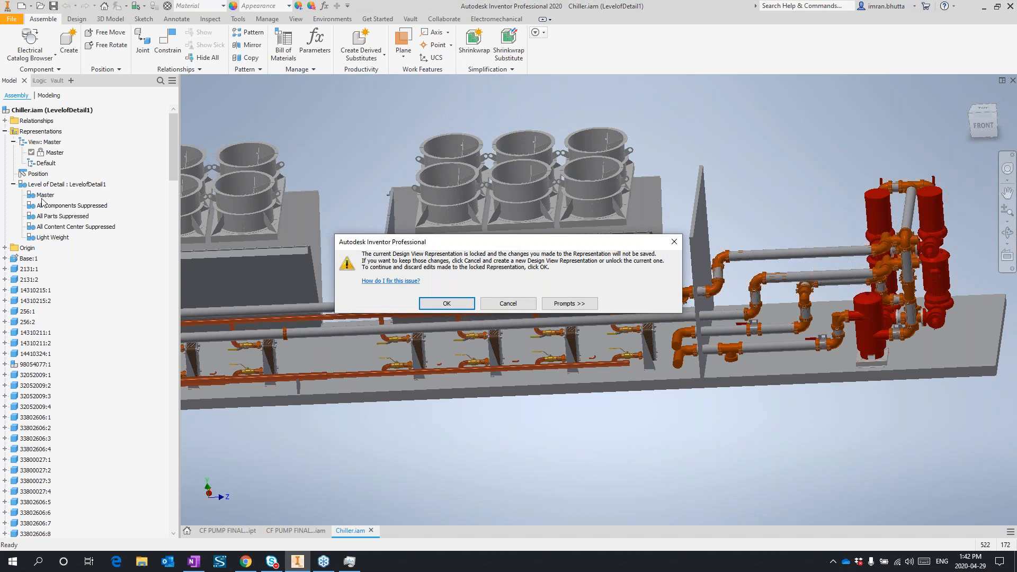
{"action": "left_click", "coordinate": [453, 304]}
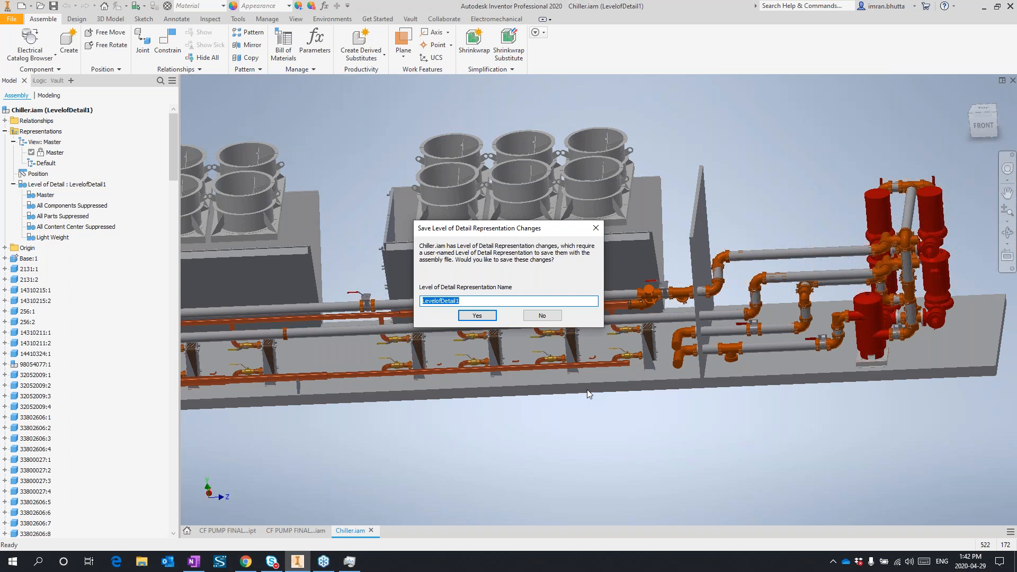
{"action": "type", "text": "MY Lvl of detail"}
{"action": "left_click", "coordinate": [478, 316]}
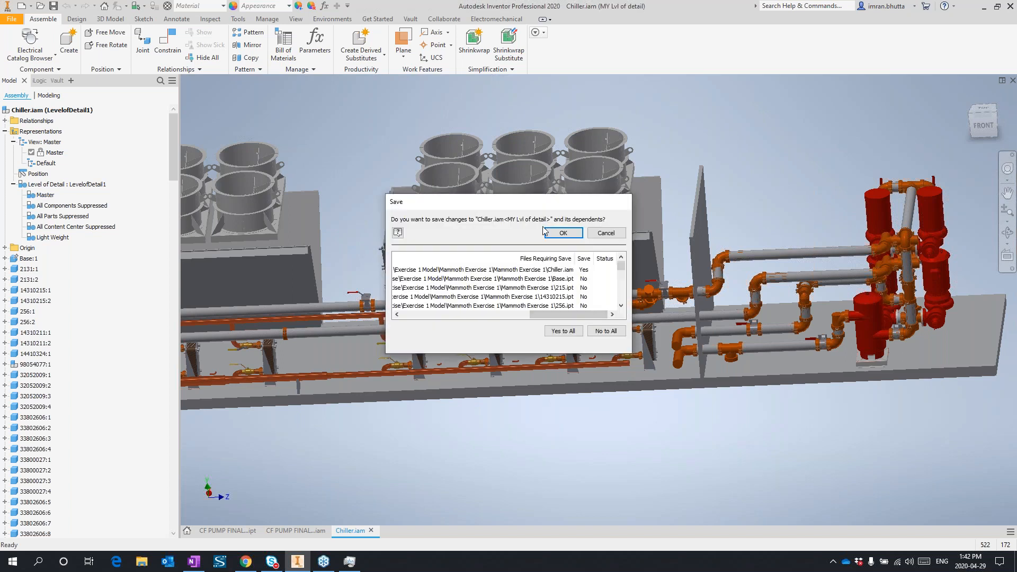
{"action": "left_click", "coordinate": [559, 232]}
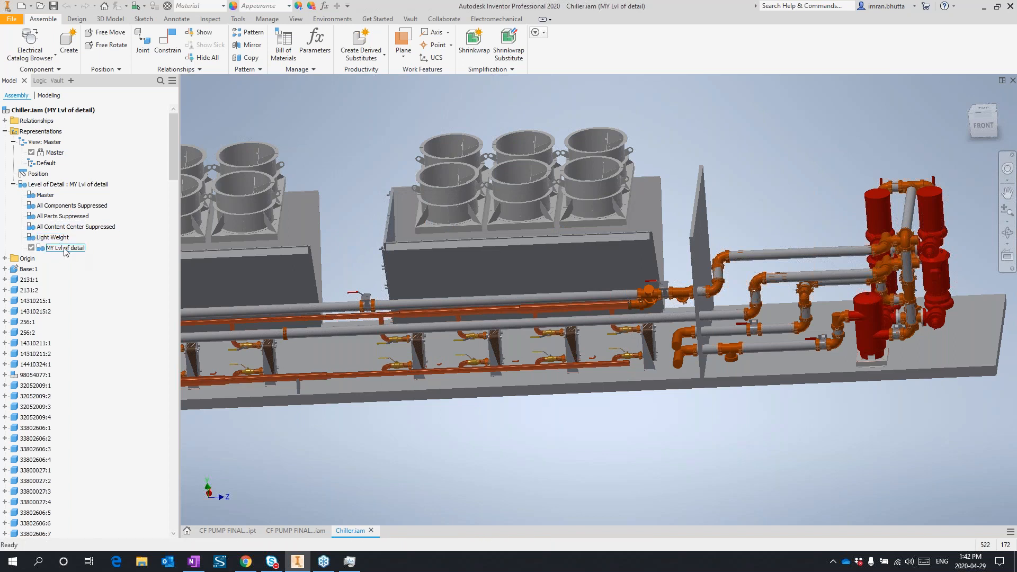
{"action": "double_click", "coordinate": [45, 194]}
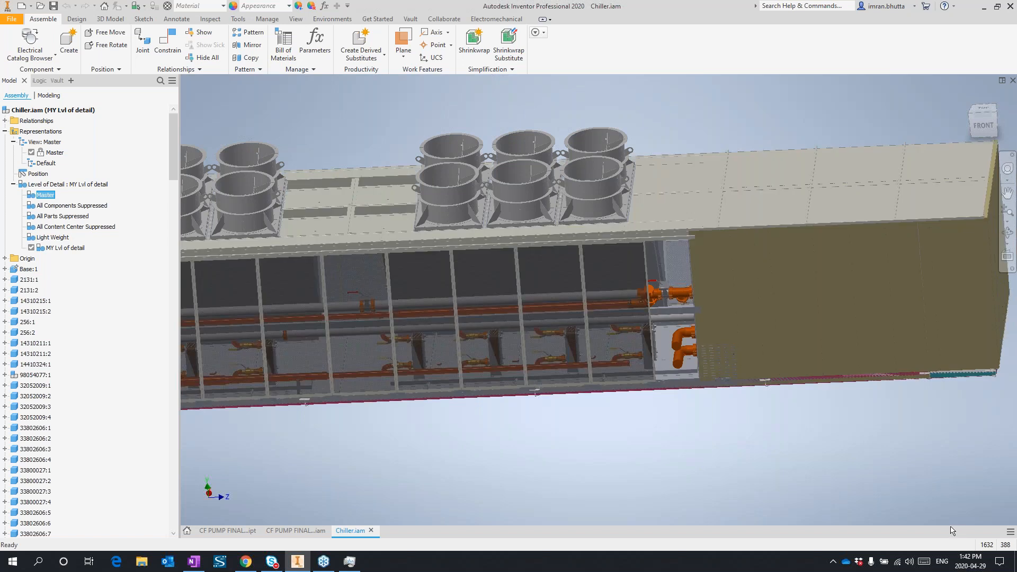
Step: Activate the "MY Lvl of detail" representation to view the chiller's internals, and switch to the Light Weight level of detail
{"action": "left_click", "coordinate": [53, 248]}
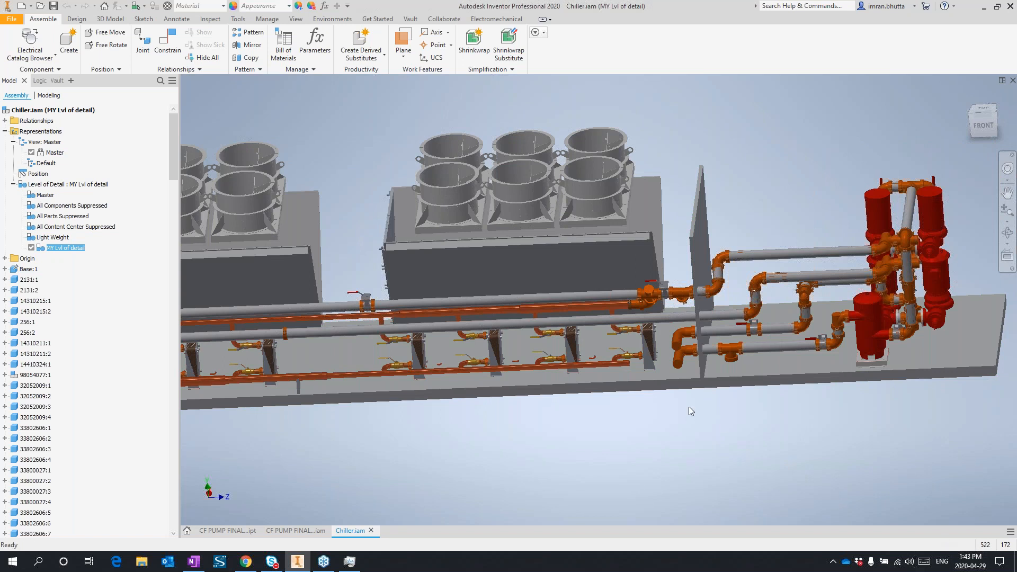
{"action": "middle_click_drag", "start_coordinate": [851, 405], "coordinate": [544, 376], "text": "shift"}
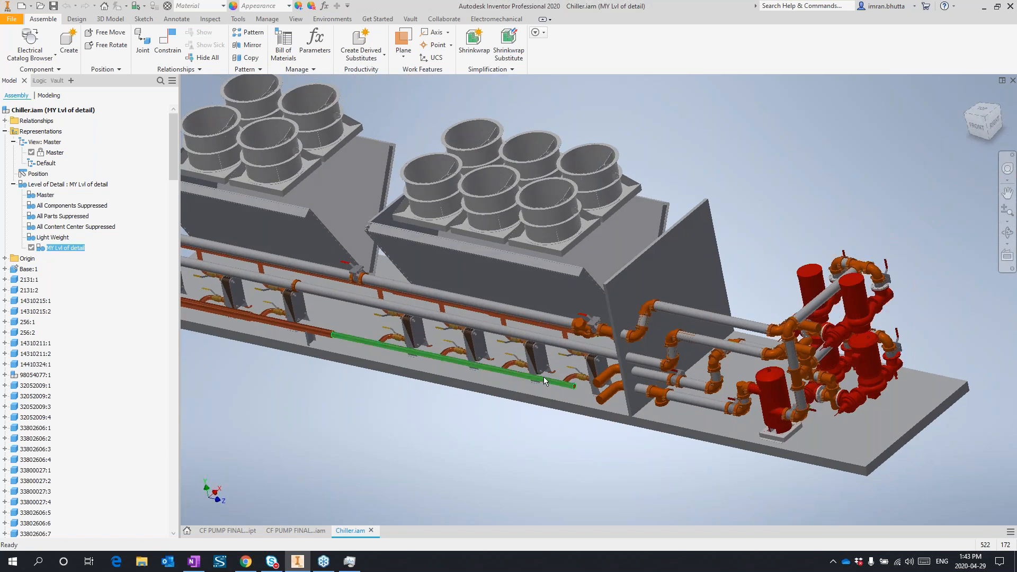
{"action": "left_click", "coordinate": [54, 238]}
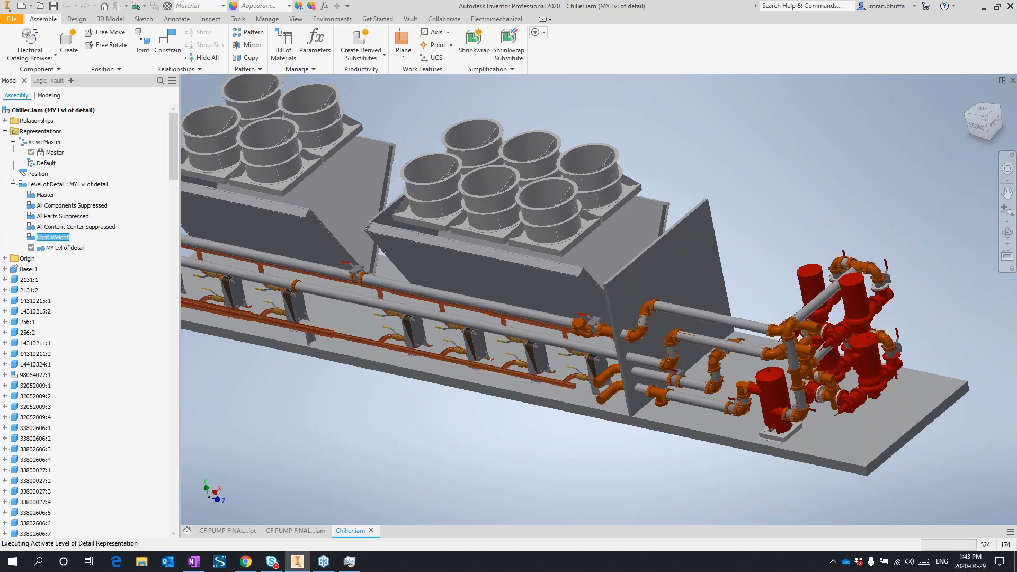
{"action": "double_click", "coordinate": [53, 238]}
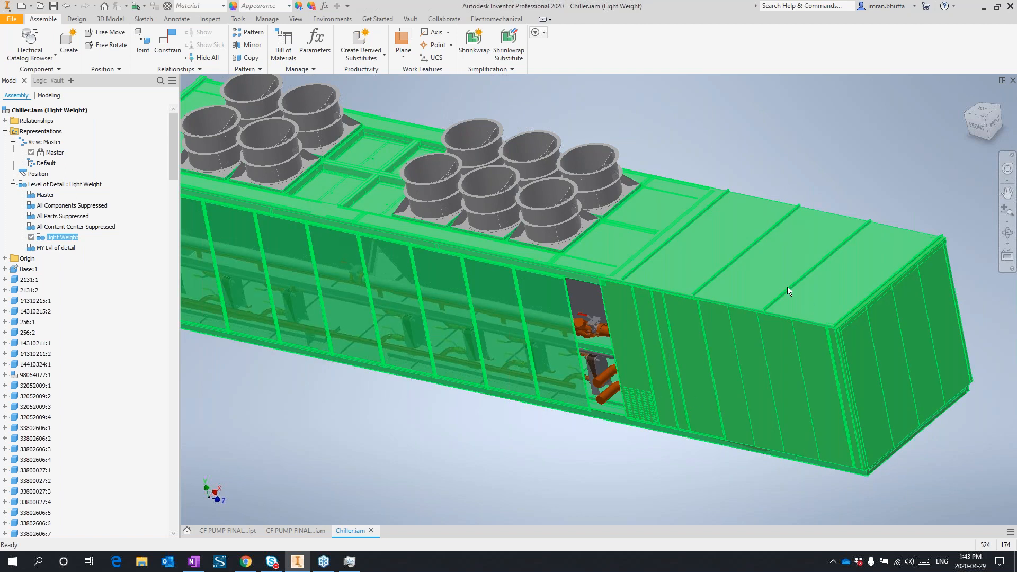
{"action": "left_click", "coordinate": [800, 421]}
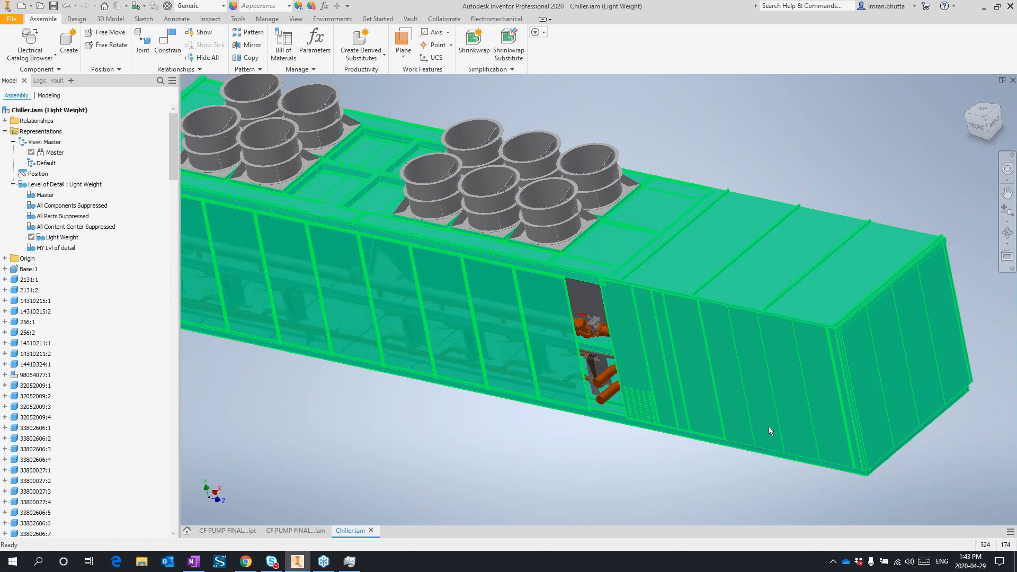
{"action": "middle_click_drag", "start_coordinate": [797, 392], "coordinate": [755, 395], "text": "shift"}
{"action": "middle_click_drag", "start_coordinate": [529, 268], "coordinate": [576, 327]}
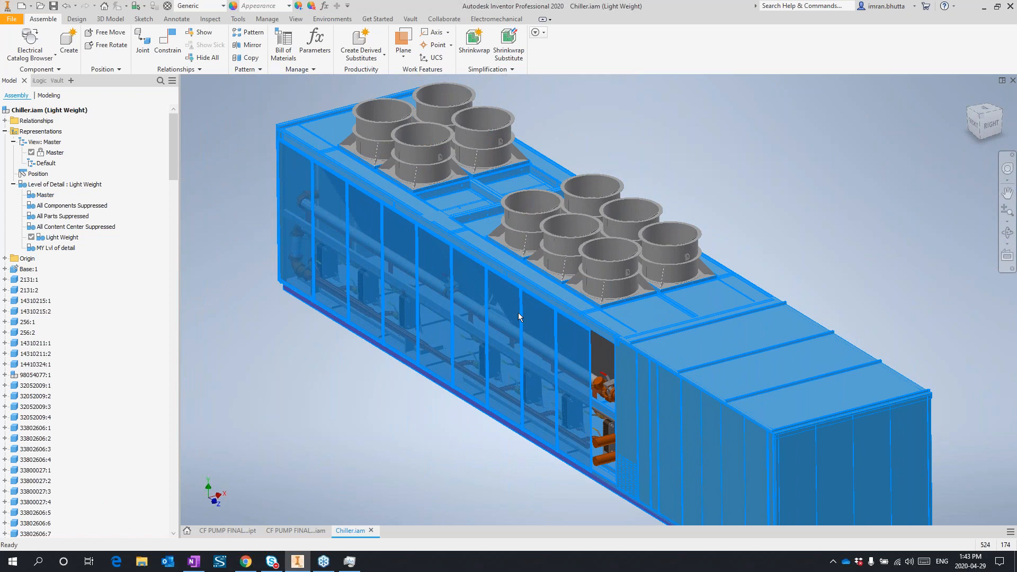
{"action": "mouse_move", "coordinate": [518, 313]}
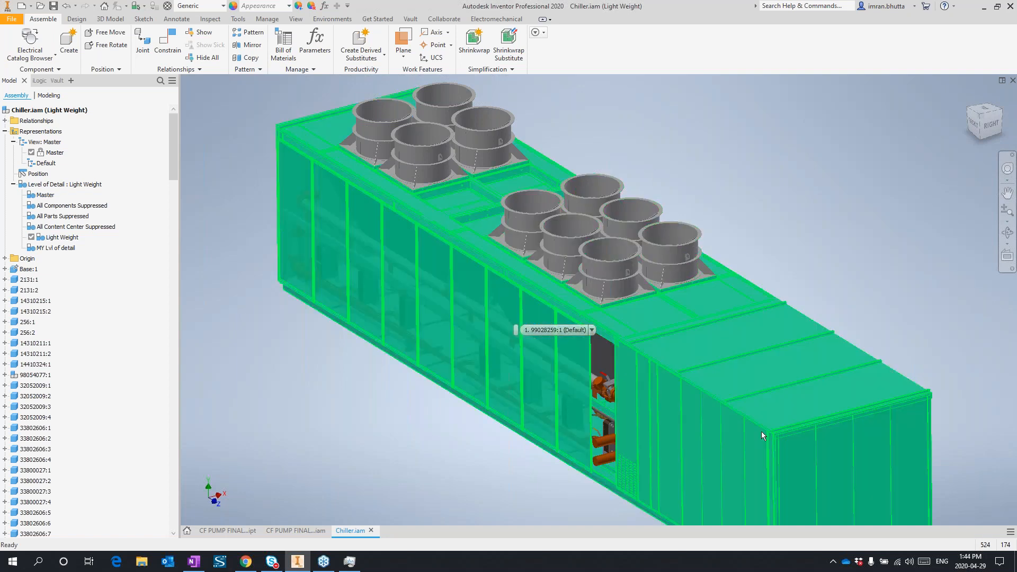
{"action": "left_click", "coordinate": [871, 313]}
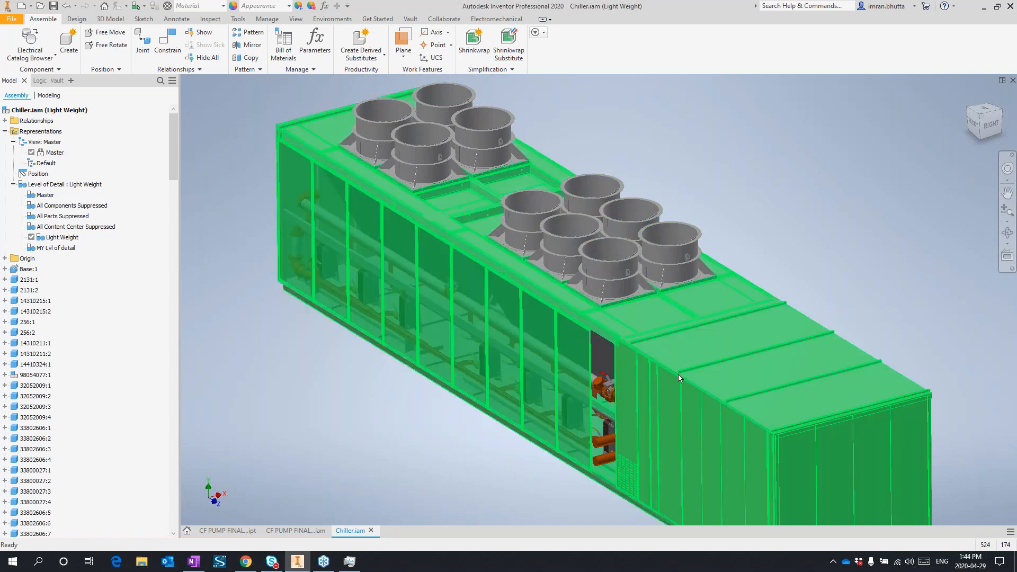
{"action": "middle_click_drag", "start_coordinate": [734, 436], "coordinate": [705, 442]}
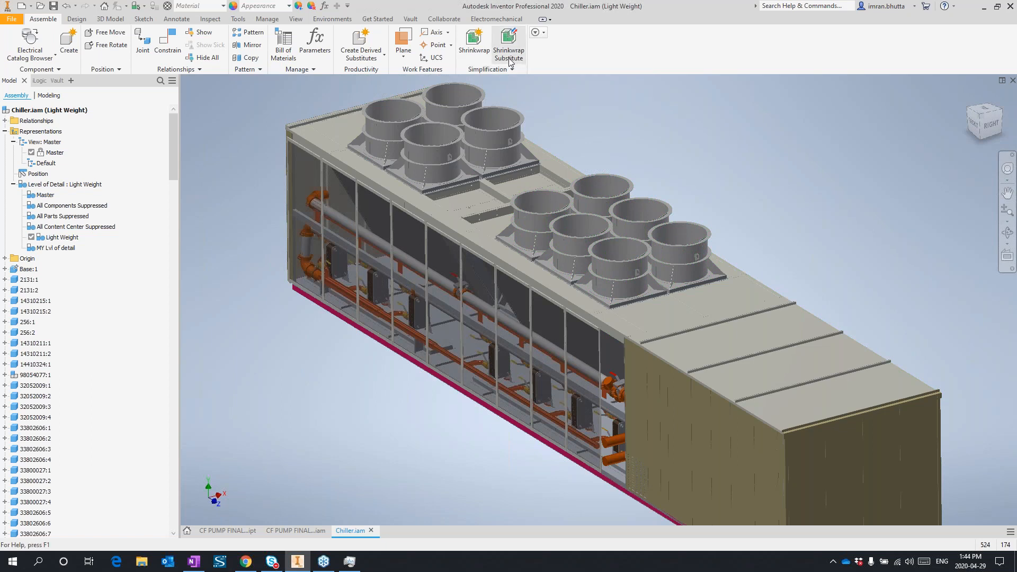
{"action": "right_click", "coordinate": [58, 184]}
{"action": "mouse_move", "coordinate": [101, 216]}
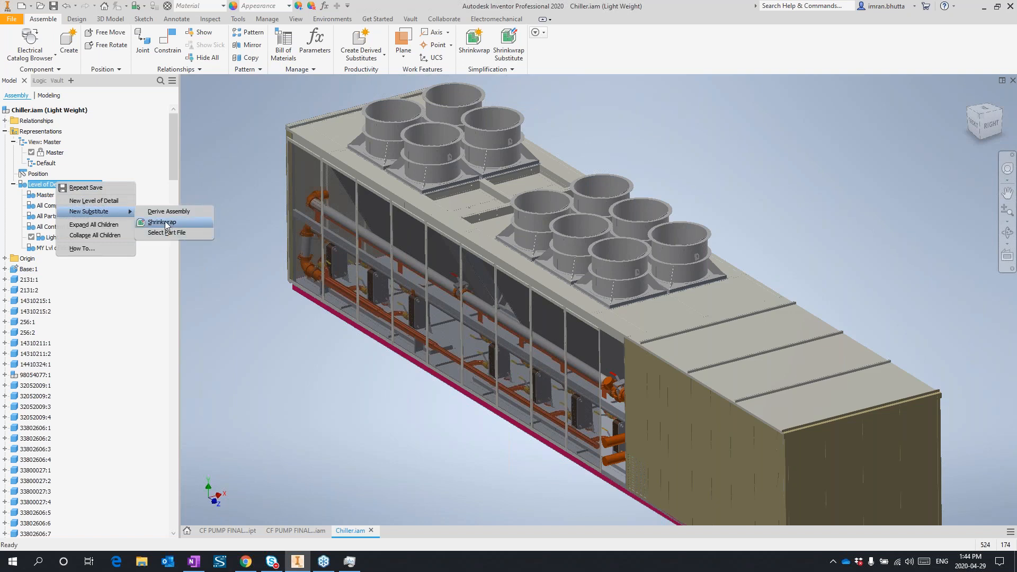
{"action": "left_click", "coordinate": [303, 361]}
Step: Create a simplified view of the chiller that includes only the outer enclosure and all occurrences of the roof fan cylinders
{"action": "left_click", "coordinate": [504, 70]}
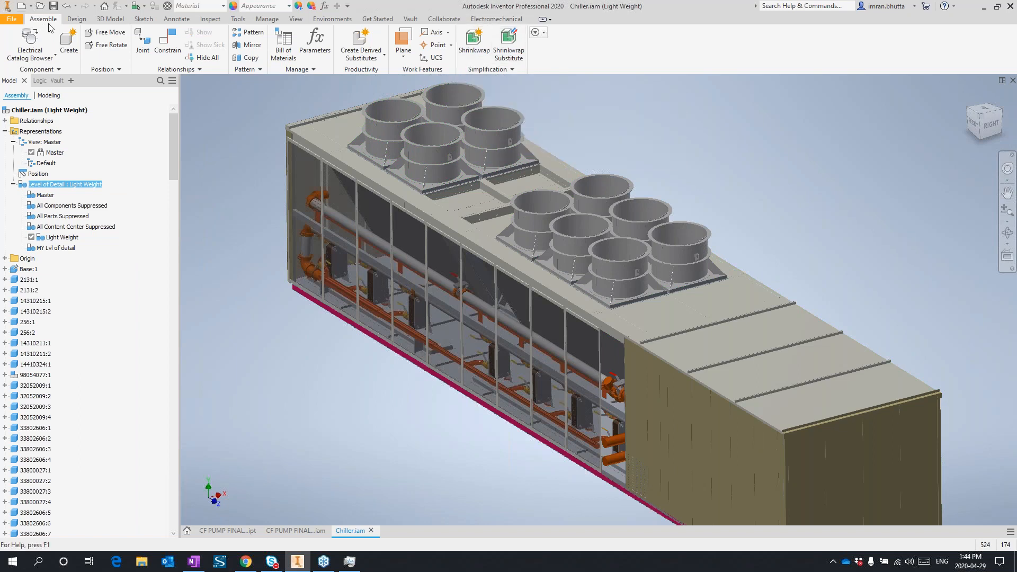
{"action": "left_click", "coordinate": [508, 72]}
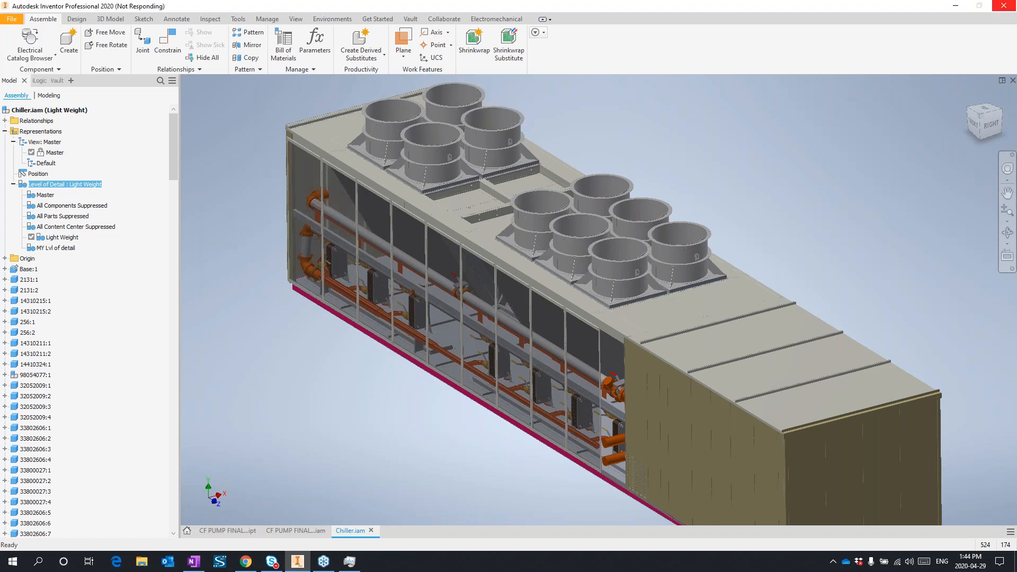
{"action": "mouse_move", "coordinate": [601, 305]}
{"action": "left_mouse_down"}
{"action": "mouse_move", "coordinate": [541, 303]}
{"action": "mouse_move", "coordinate": [199, 99]}
{"action": "left_mouse_up"}
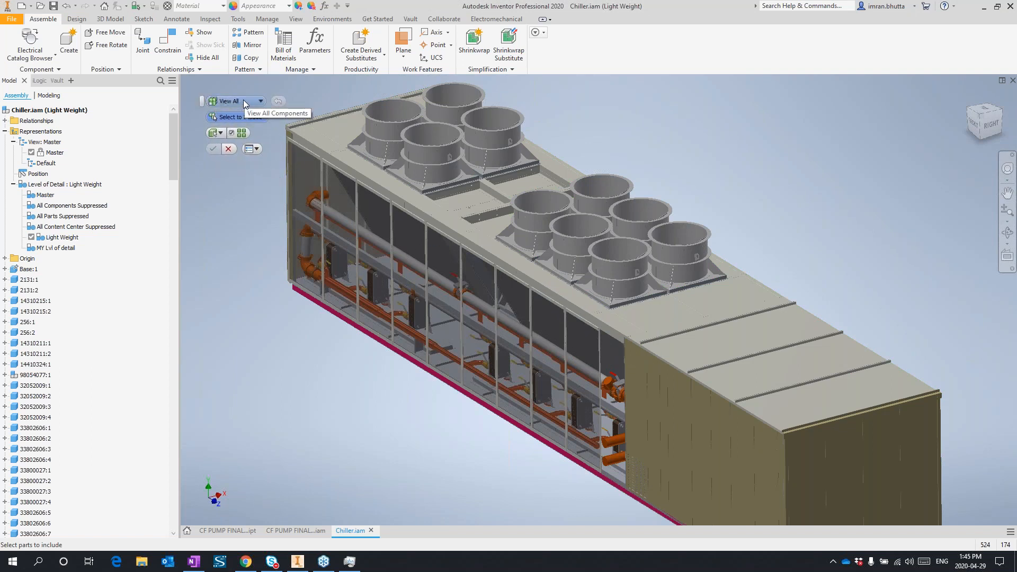
{"action": "left_click", "coordinate": [682, 386]}
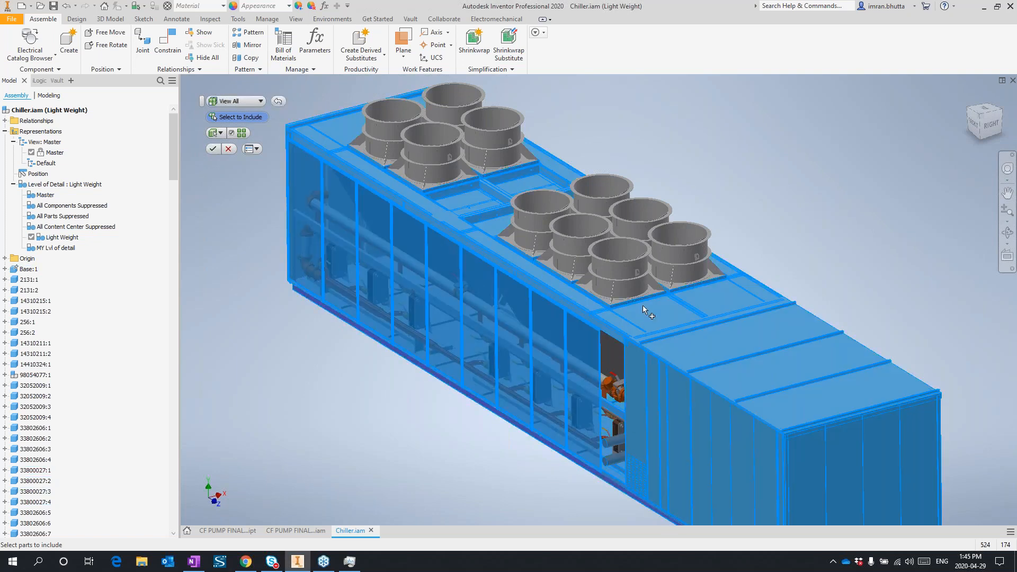
{"action": "left_click", "coordinate": [636, 288]}
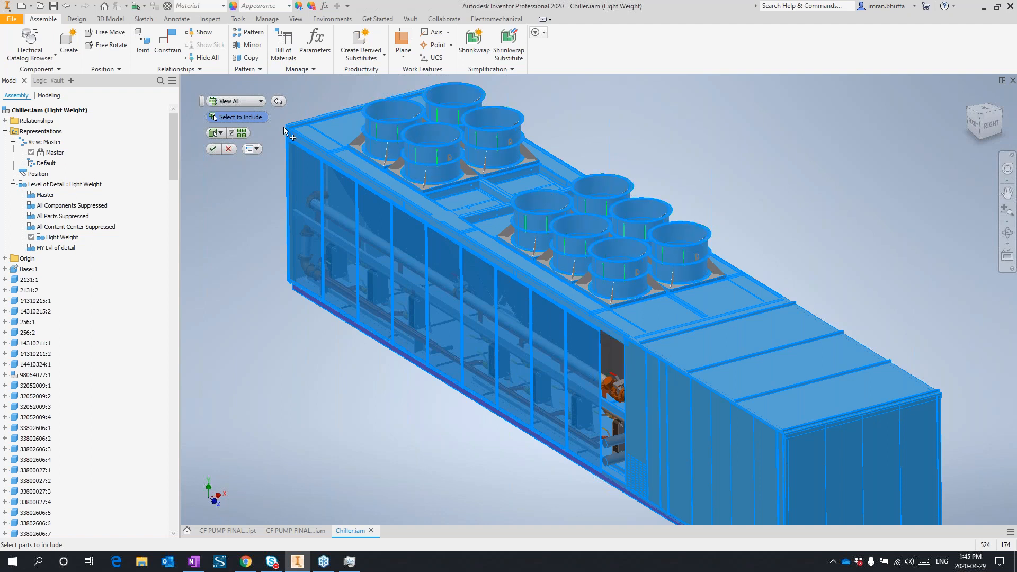
{"action": "left_click", "coordinate": [231, 132]}
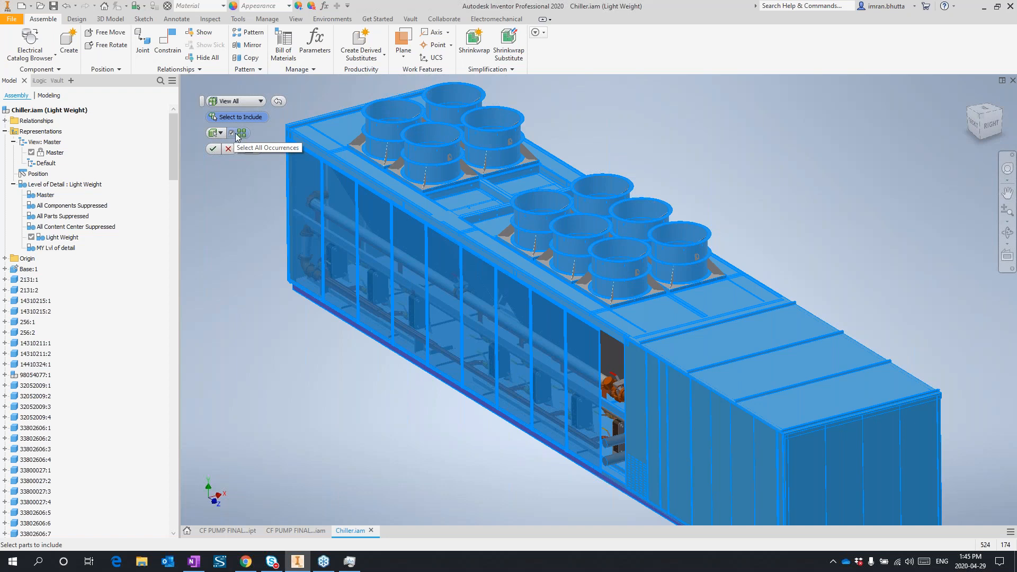
{"action": "left_click", "coordinate": [214, 149]}
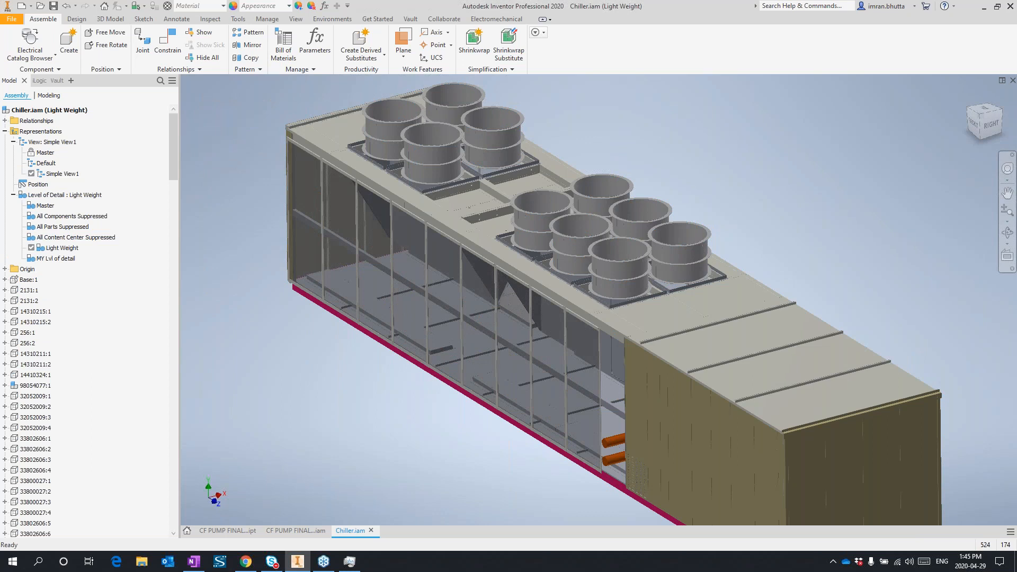
{"action": "double_click", "coordinate": [65, 175]}
{"action": "right_click", "coordinate": [63, 177]}
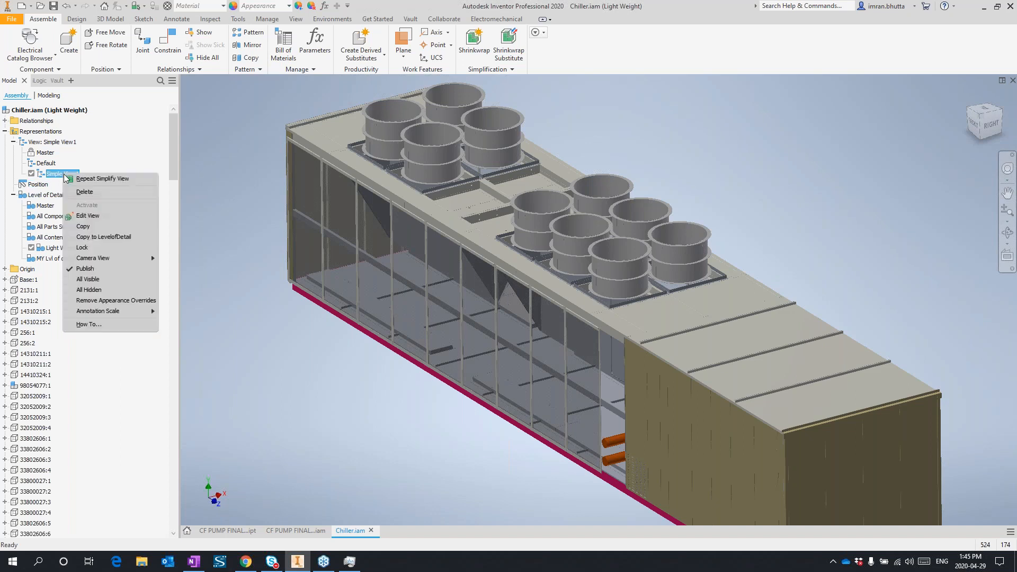
{"action": "left_click", "coordinate": [109, 217]}
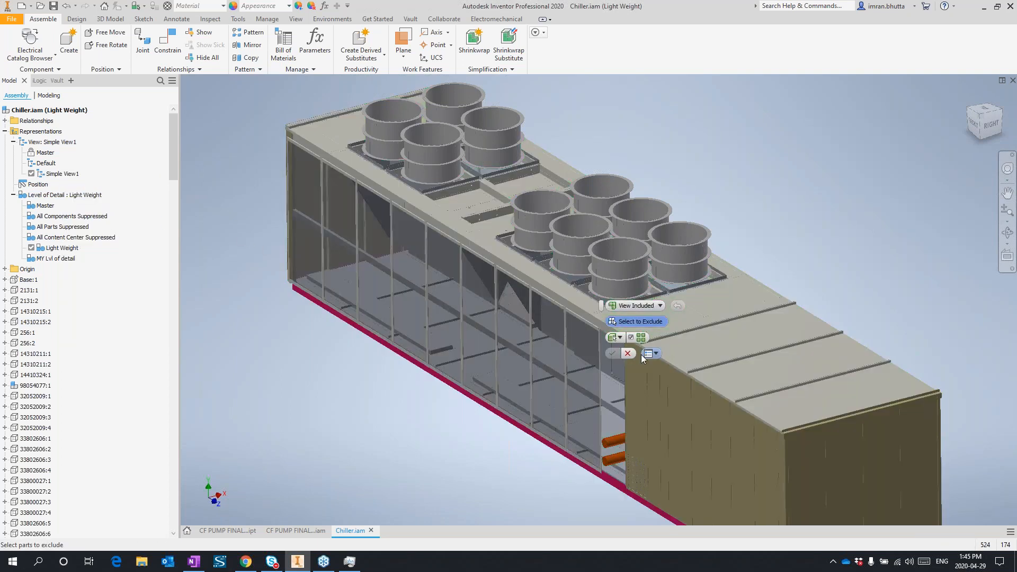
{"action": "left_click", "coordinate": [628, 353]}
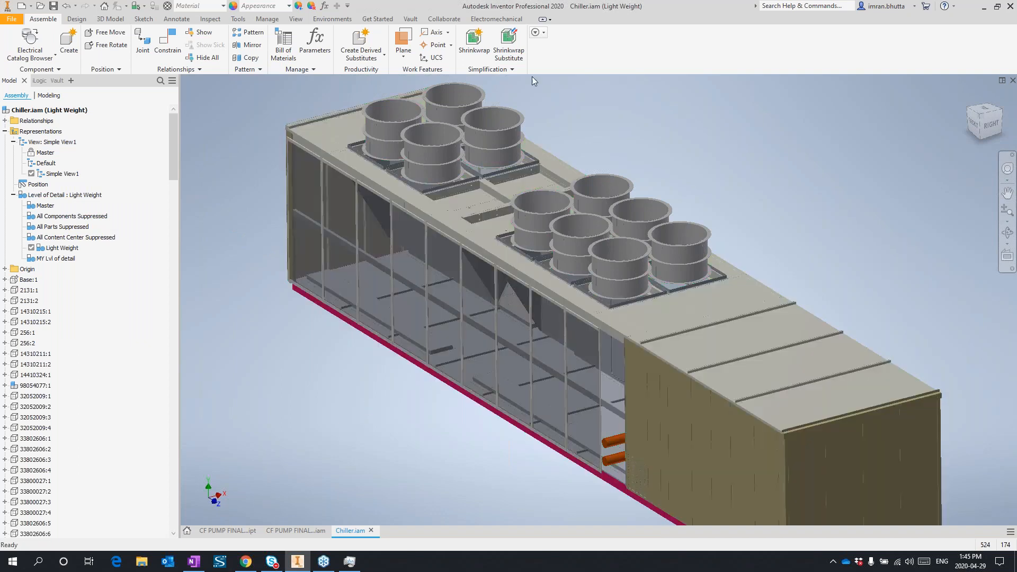
Step: Define a Bounding Box envelope that replaces the chiller's outer enclosure
{"action": "left_click", "coordinate": [499, 69]}
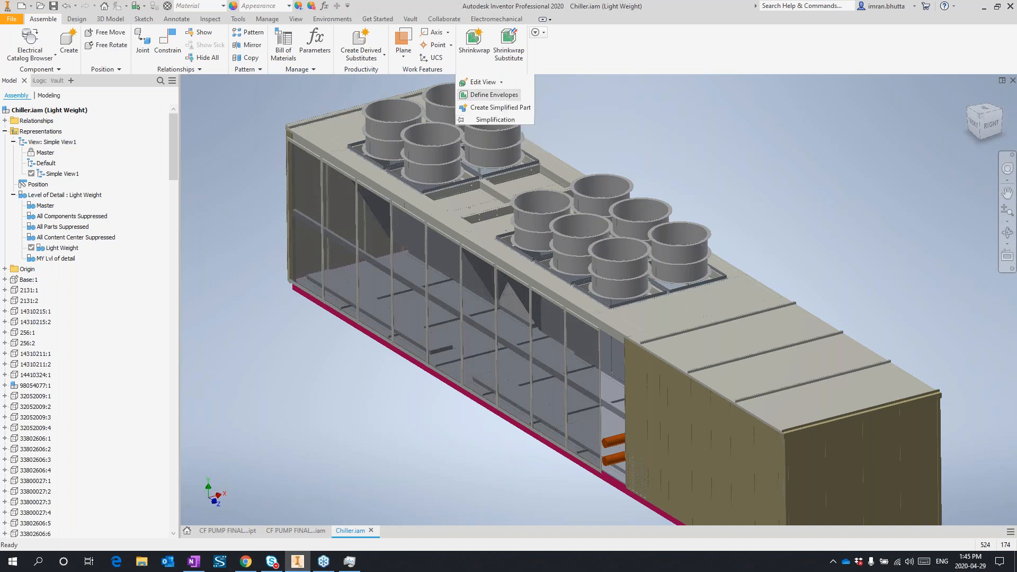
{"action": "left_click", "coordinate": [498, 96]}
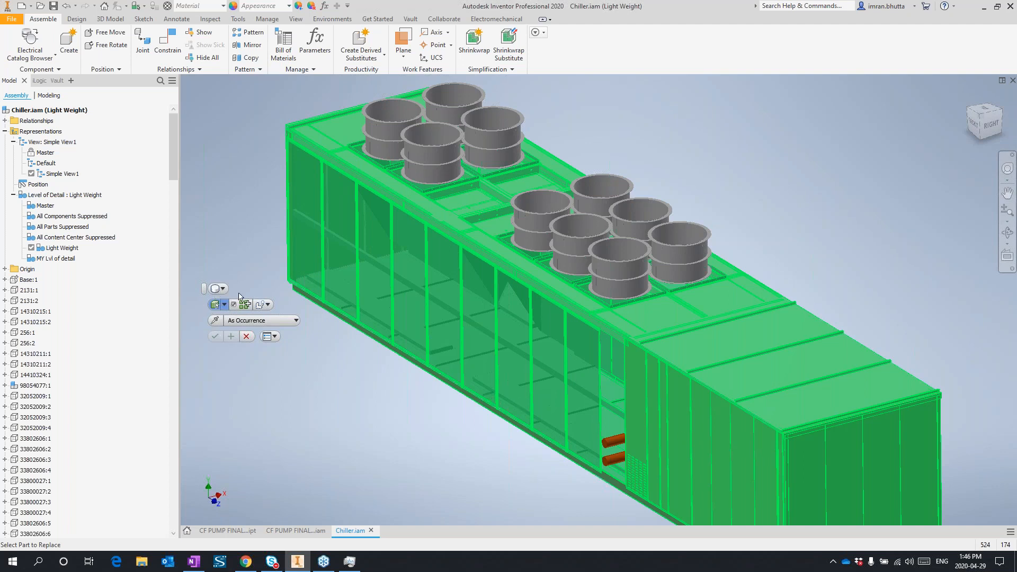
{"action": "left_click", "coordinate": [224, 290]}
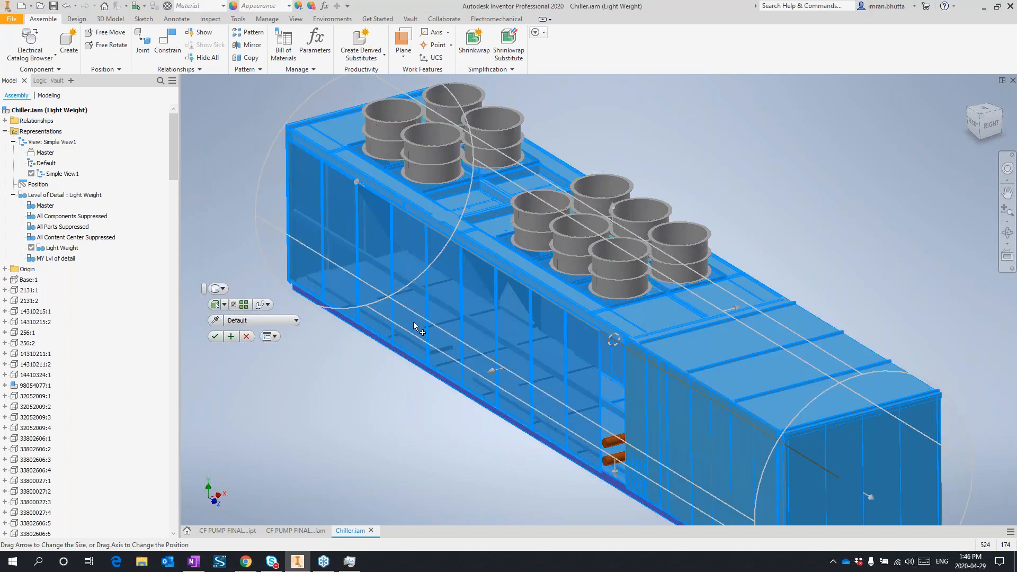
{"action": "left_click", "coordinate": [220, 289]}
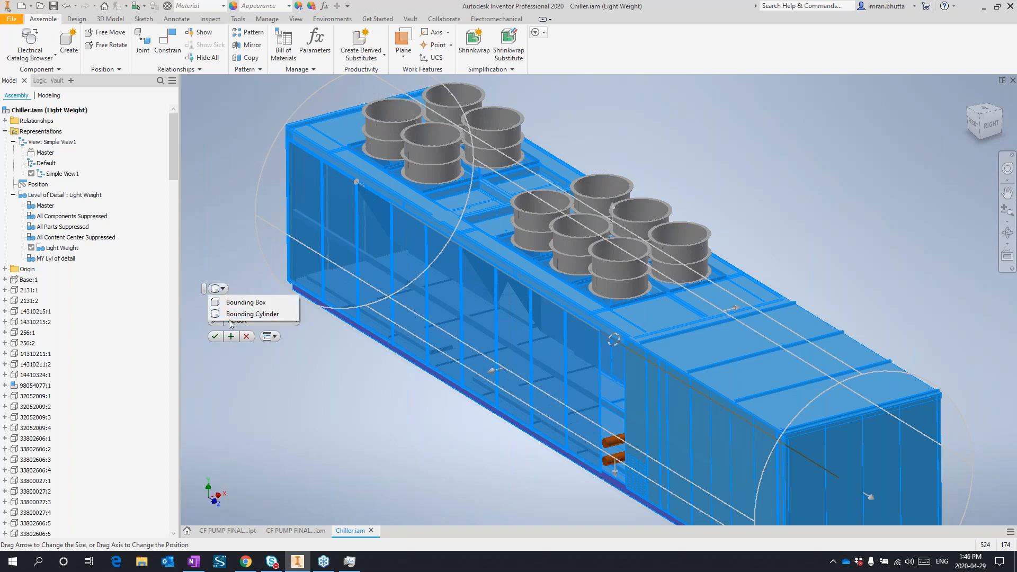
{"action": "left_click", "coordinate": [243, 302]}
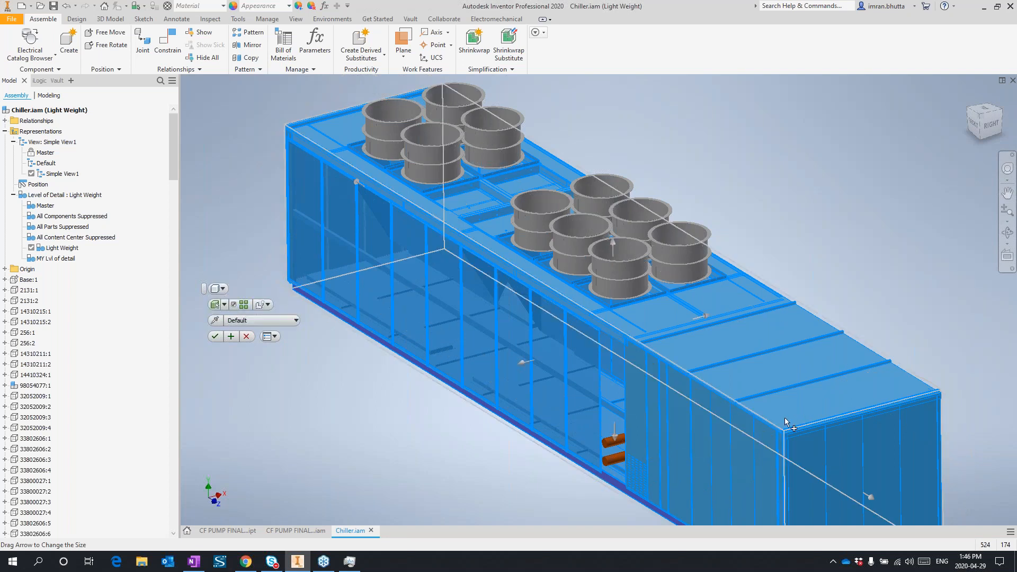
{"action": "left_click", "coordinate": [233, 337]}
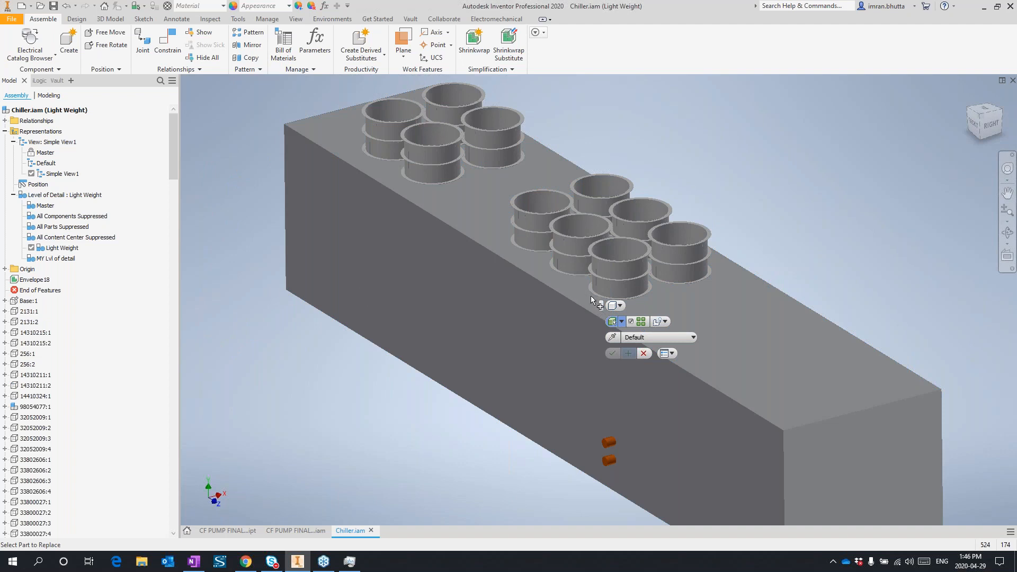
Step: Define Bounding Cylinder envelopes that replace all occurrences of the inner fan cylinder on the chiller's roof
{"action": "left_click_drag", "start_coordinate": [601, 309], "coordinate": [221, 282]}
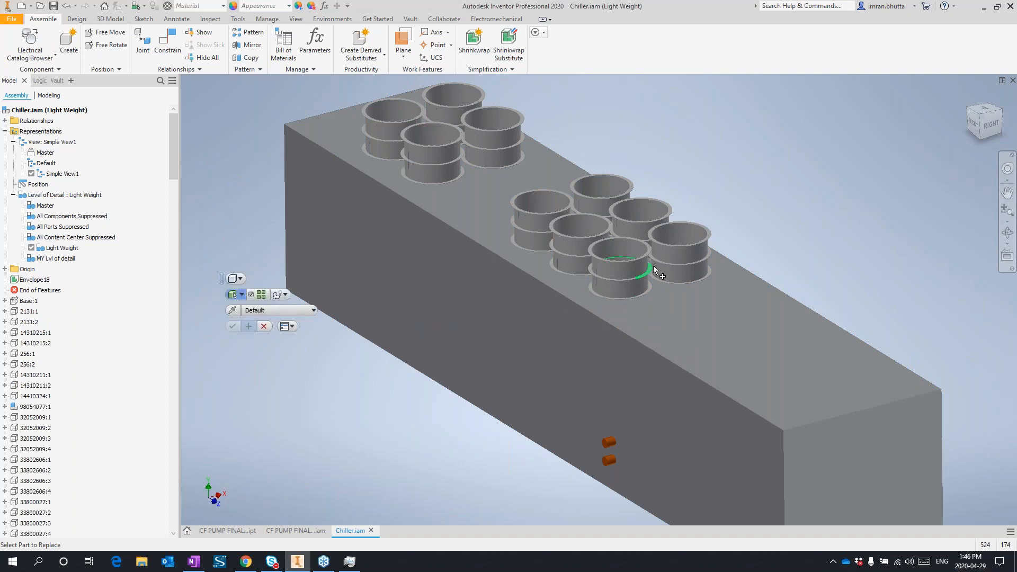
{"action": "left_click", "coordinate": [631, 271]}
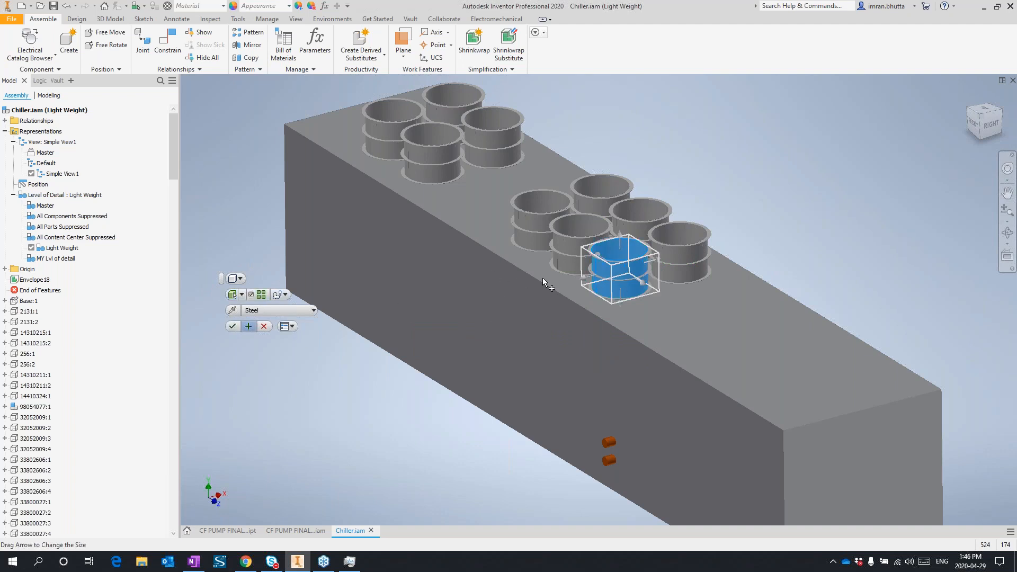
{"action": "left_click", "coordinate": [240, 279]}
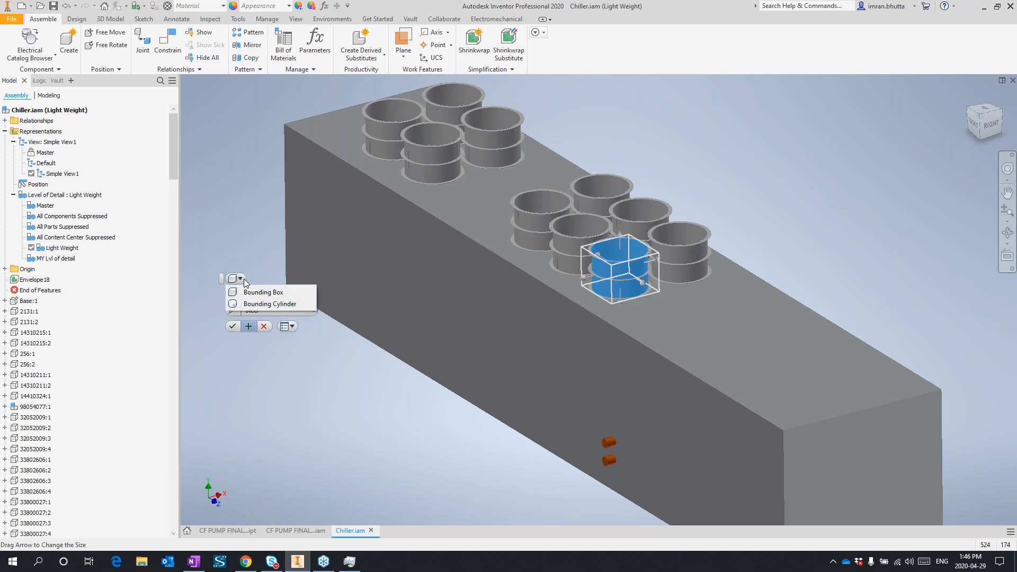
{"action": "left_click", "coordinate": [265, 304]}
{"action": "left_click", "coordinate": [233, 327]}
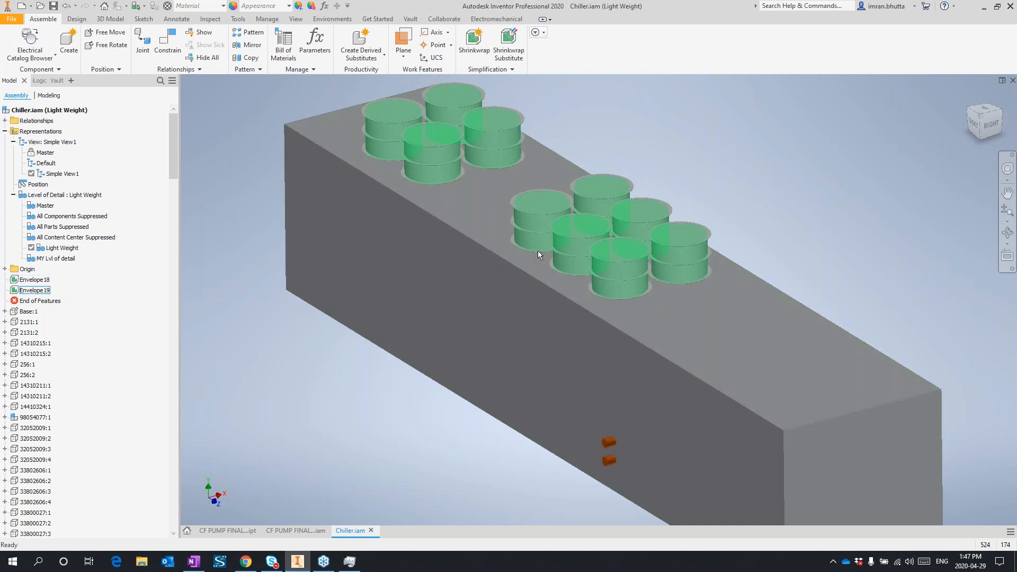
Step: Edit Simple View1 to exclude all occurrences of the flanged outer fan rings, leaving only the plain roof cylinders and enclosure
{"action": "scroll", "coordinate": [603, 261], "scroll_direction": "up", "scroll_amount": 4}
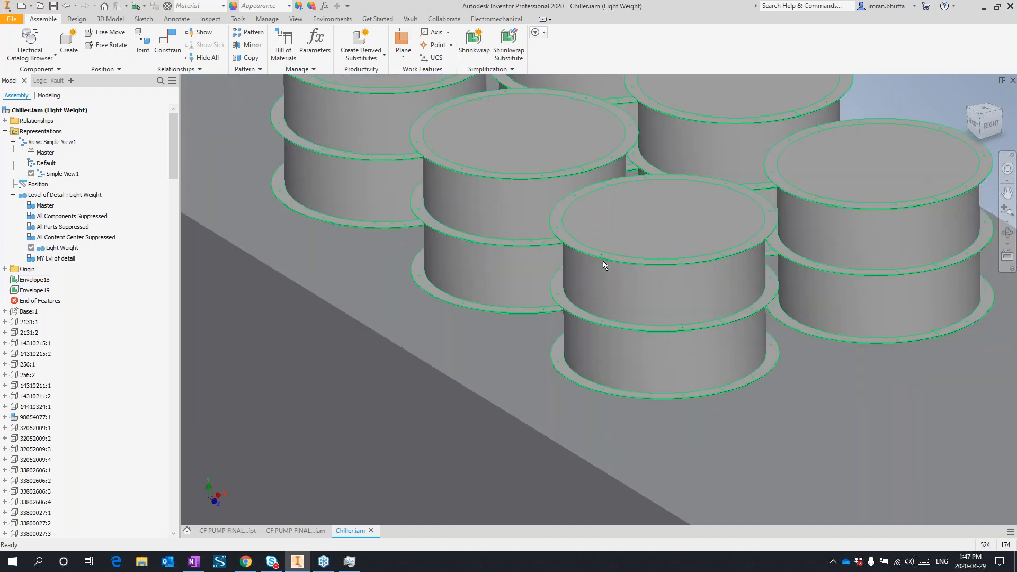
{"action": "scroll", "coordinate": [602, 260], "scroll_direction": "down", "scroll_amount": 2}
{"action": "right_click", "coordinate": [60, 174]}
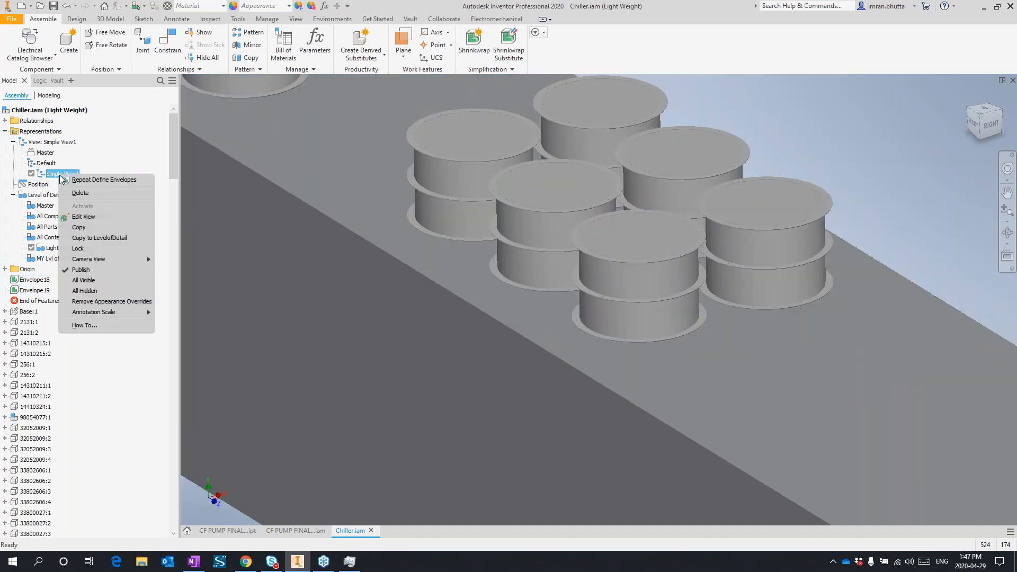
{"action": "left_click", "coordinate": [110, 217]}
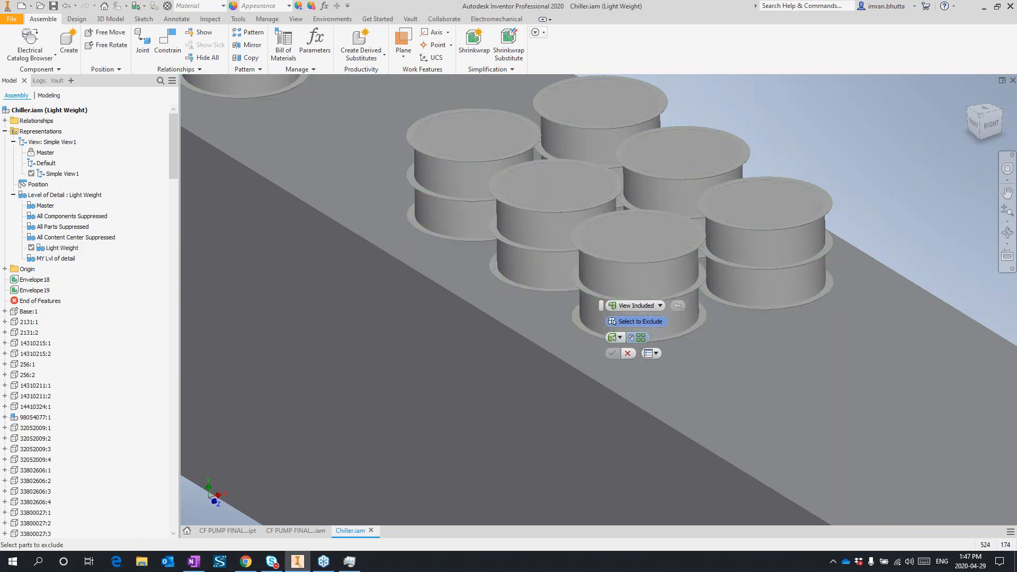
{"action": "left_click", "coordinate": [658, 306]}
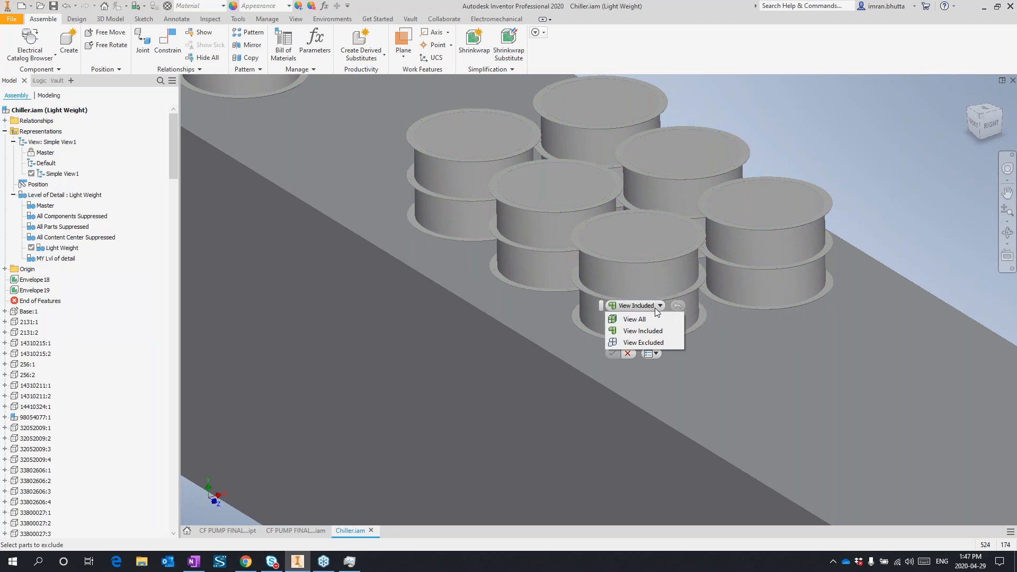
{"action": "left_click", "coordinate": [658, 343]}
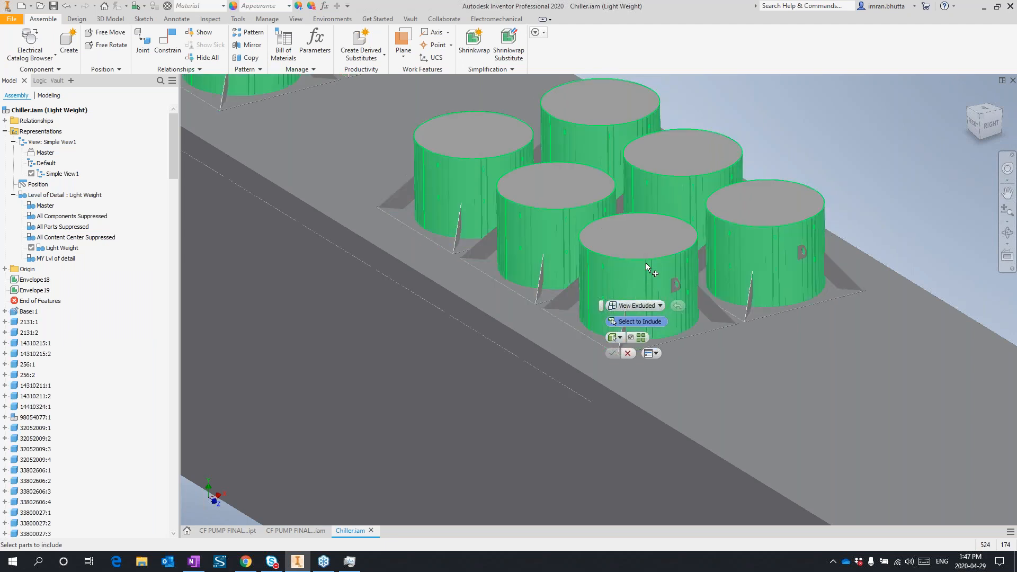
{"action": "left_click", "coordinate": [652, 306]}
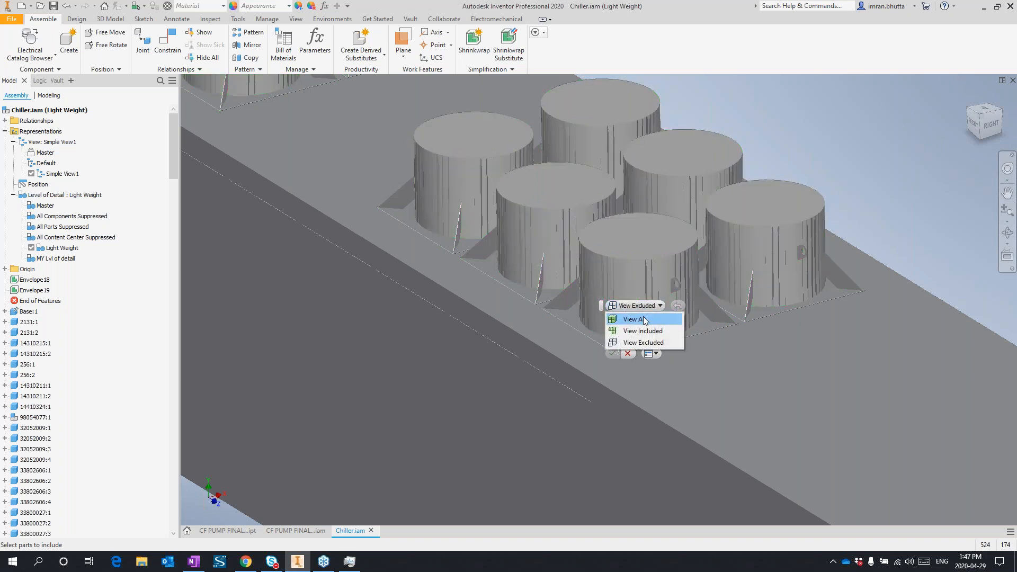
{"action": "left_click", "coordinate": [643, 331]}
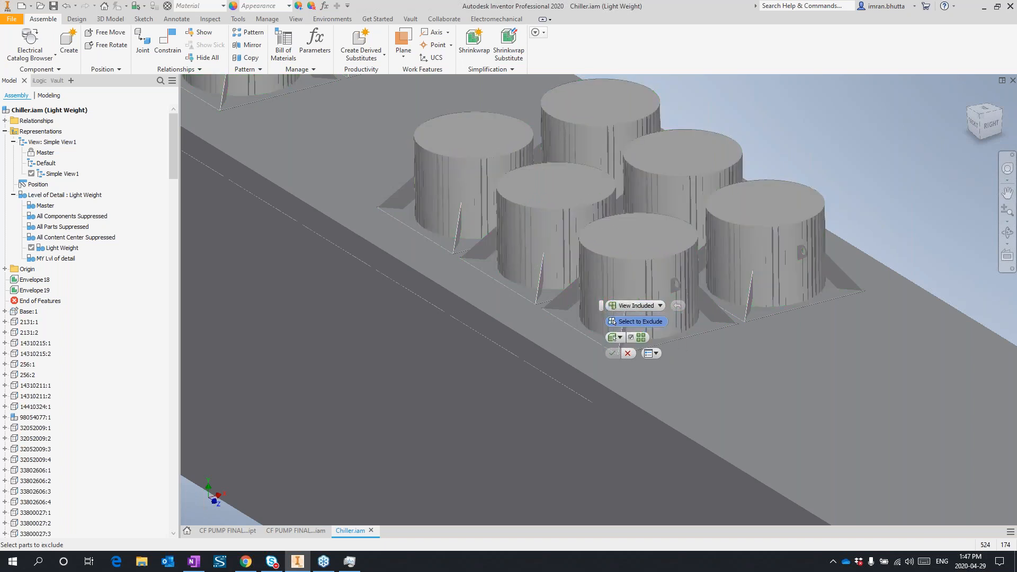
{"action": "left_click", "coordinate": [593, 294]}
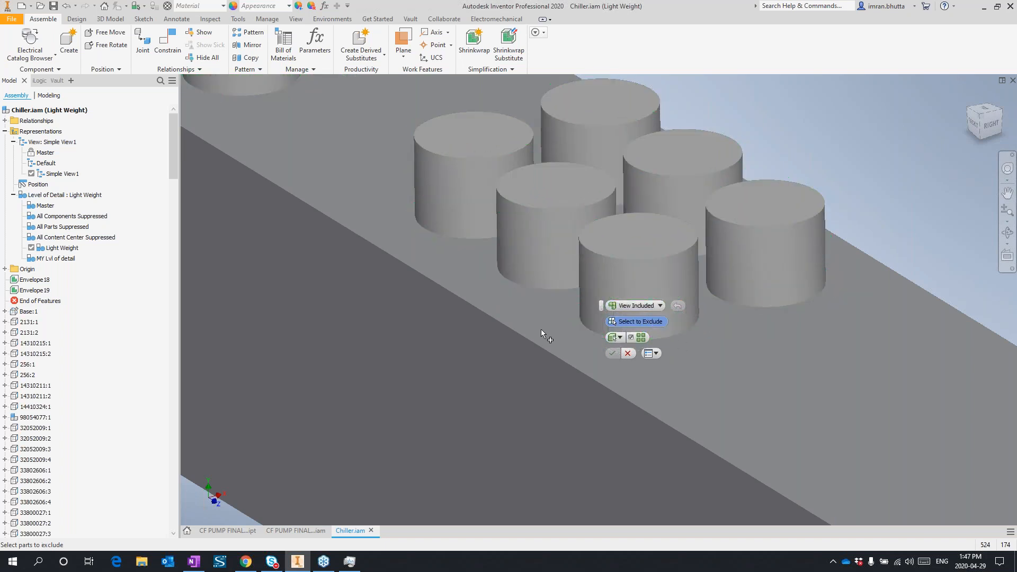
{"action": "left_click", "coordinate": [612, 354]}
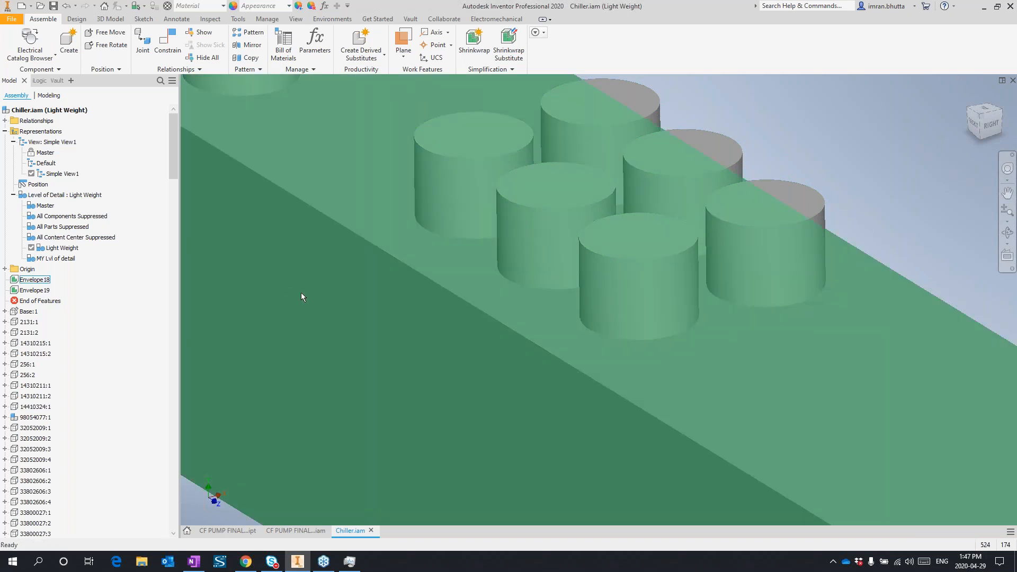
{"action": "right_click", "coordinate": [21, 280]}
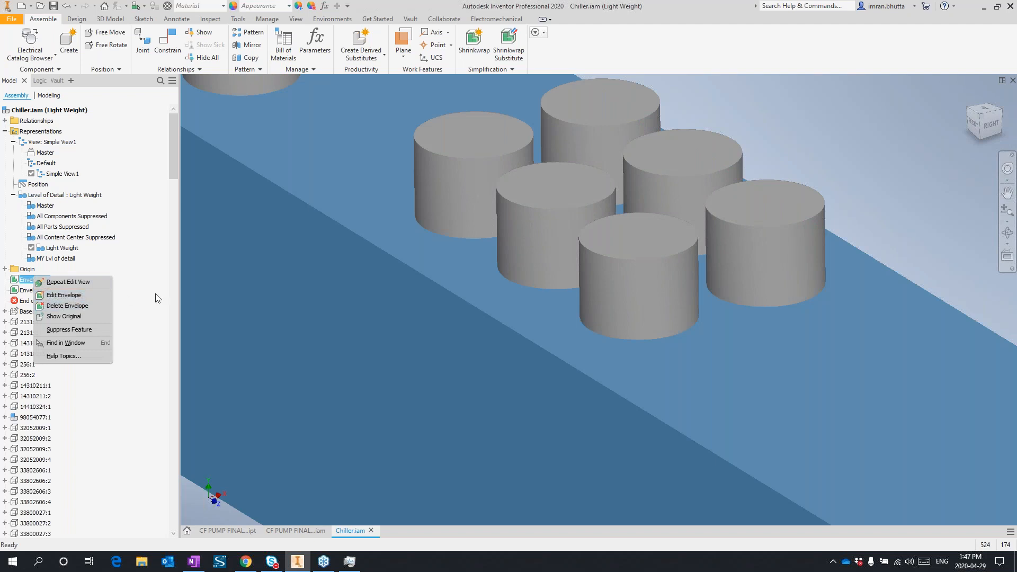
{"action": "left_click", "coordinate": [297, 323]}
{"action": "scroll", "coordinate": [303, 322], "scroll_direction": "up", "scroll_amount": 3}
{"action": "left_click", "coordinate": [461, 196]}
{"action": "middle_click_drag", "start_coordinate": [463, 197], "coordinate": [543, 196]}
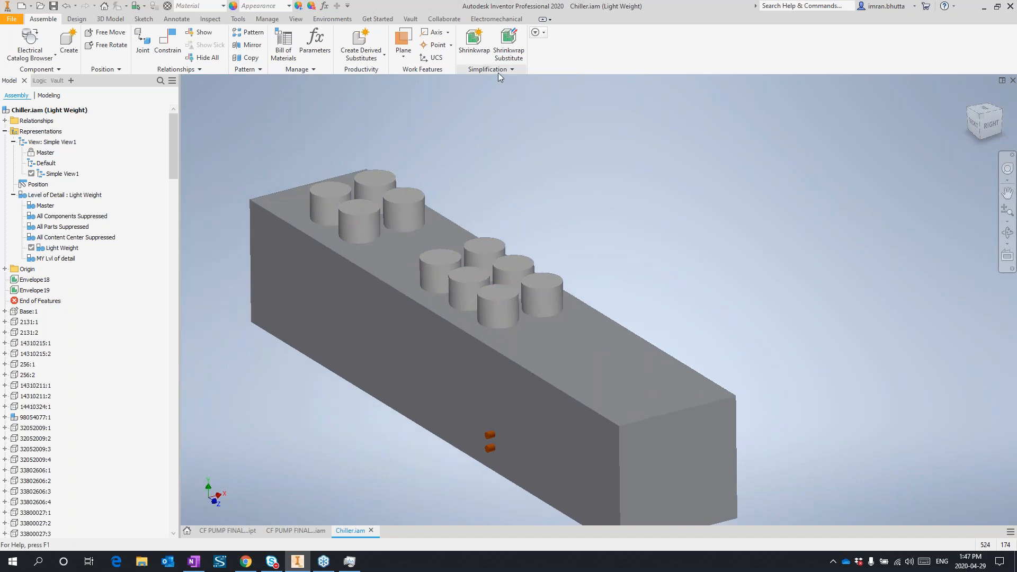
Step: Review the Shrinkwrap component and feature removal settings for the chiller, and close them without creating a part
{"action": "left_click", "coordinate": [475, 42]}
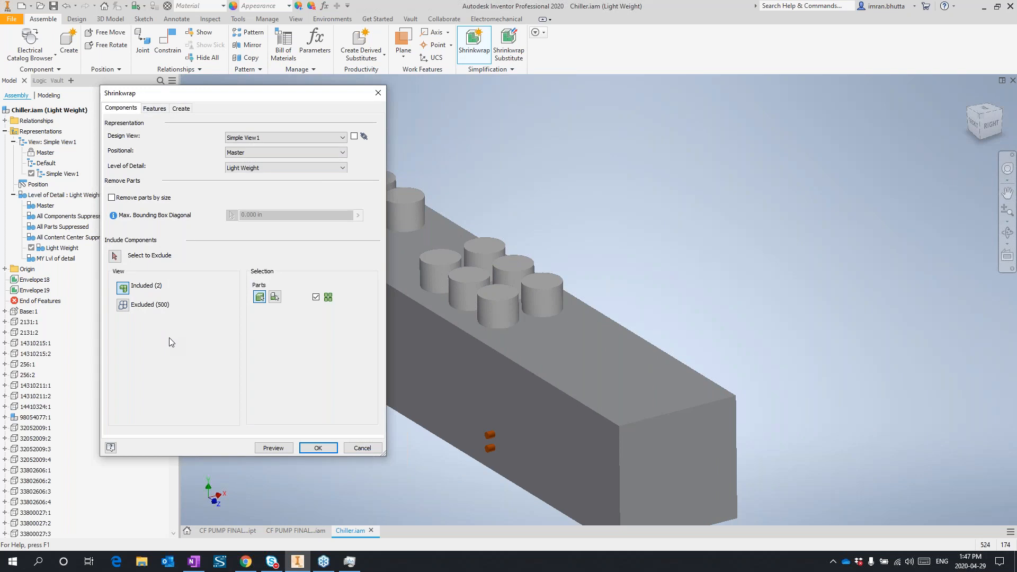
{"action": "left_click", "coordinate": [304, 168]}
{"action": "left_click", "coordinate": [304, 171]}
{"action": "left_click", "coordinate": [156, 108]}
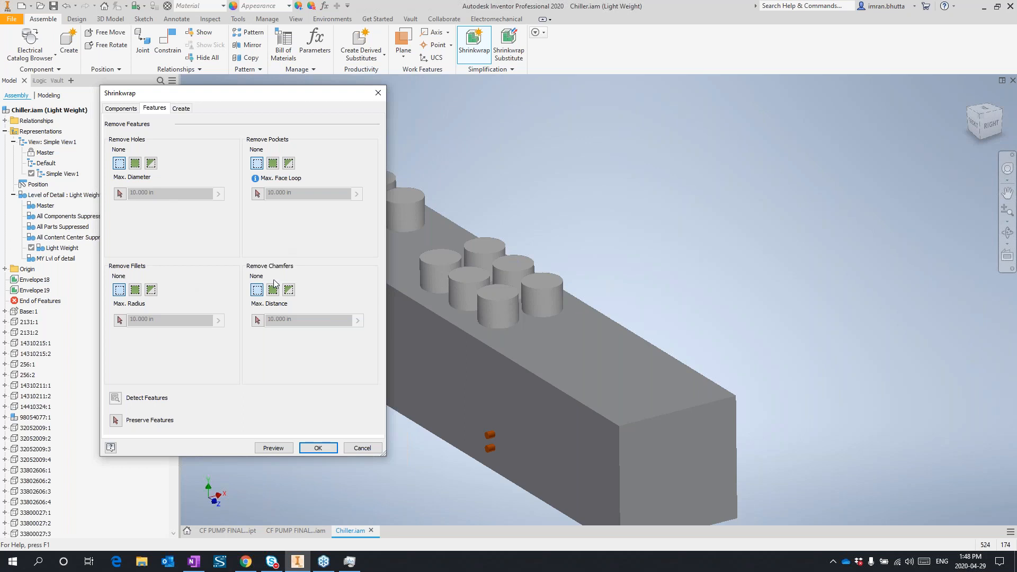
{"action": "left_click", "coordinate": [361, 448]}
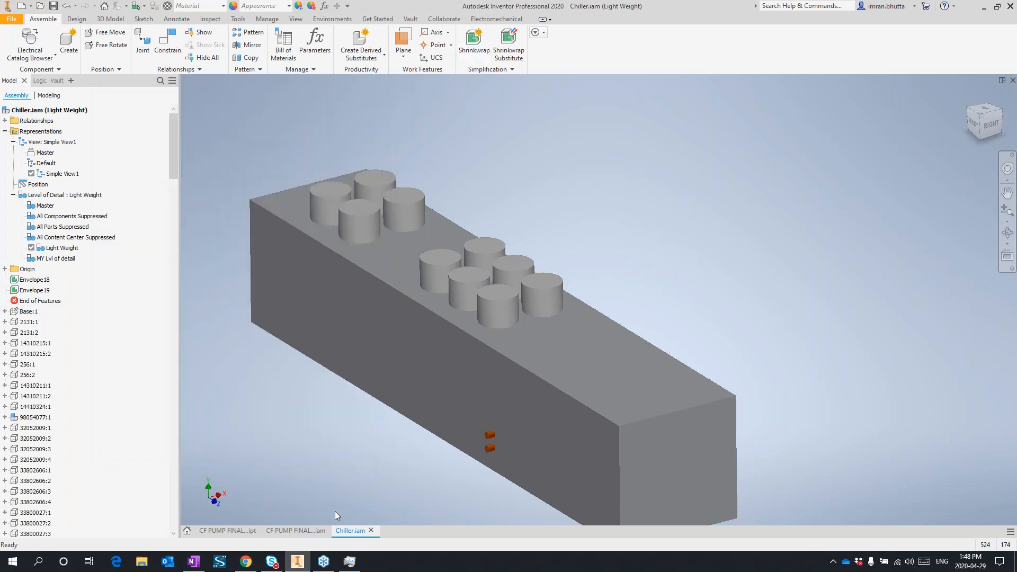
Step: Start a Shrinkwrap of CF PUMP FINAL ASSEMBLY and exclude the bolts and washers that fasten the pump to its base, including all occurrences
{"action": "left_click", "coordinate": [296, 531]}
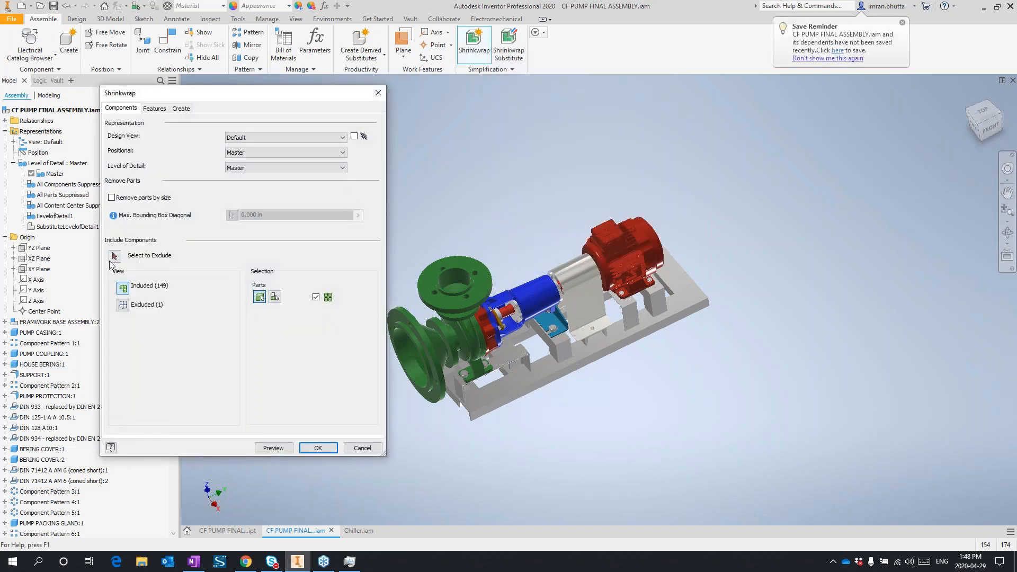
{"action": "scroll", "coordinate": [564, 360], "scroll_direction": "up", "scroll_amount": 5}
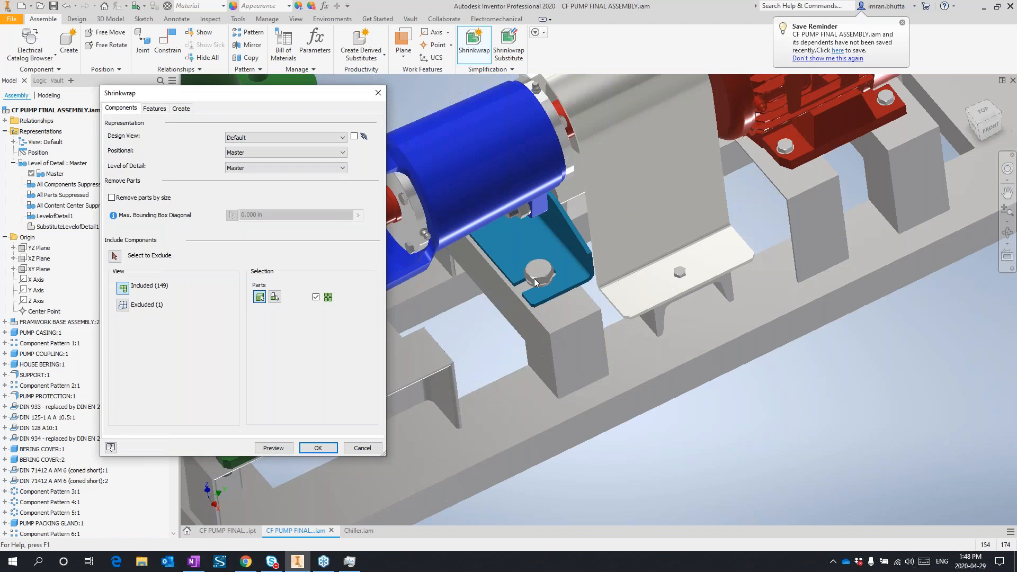
{"action": "middle_click_drag", "start_coordinate": [565, 360], "coordinate": [695, 387]}
{"action": "left_click", "coordinate": [114, 255]}
{"action": "left_click", "coordinate": [676, 299]}
{"action": "left_click", "coordinate": [676, 299]}
{"action": "left_click", "coordinate": [675, 306]}
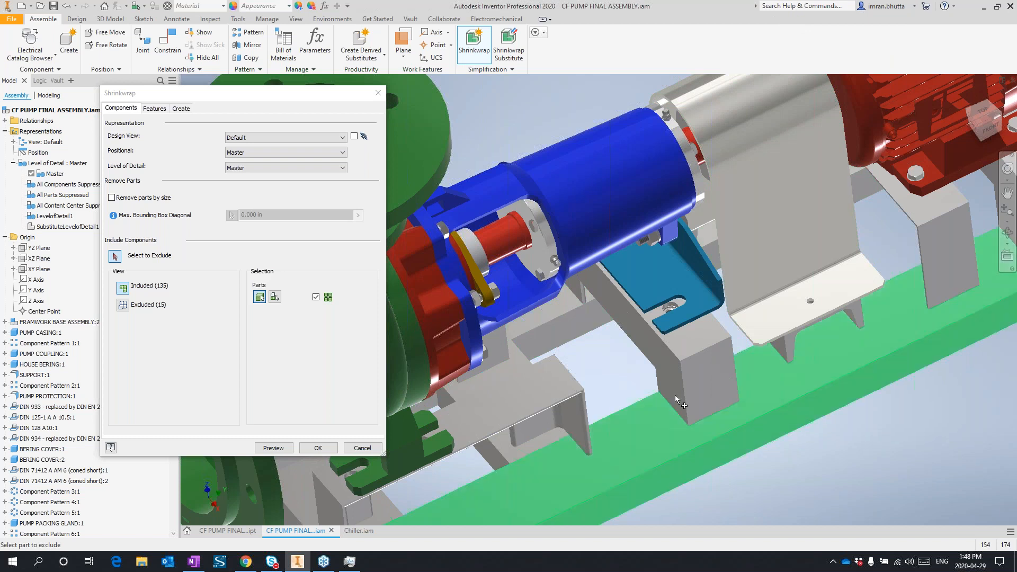
Step: Exclude the pump protection cover over the coupling from the Shrinkwrap
{"action": "scroll", "coordinate": [676, 401], "scroll_direction": "down", "scroll_amount": 5}
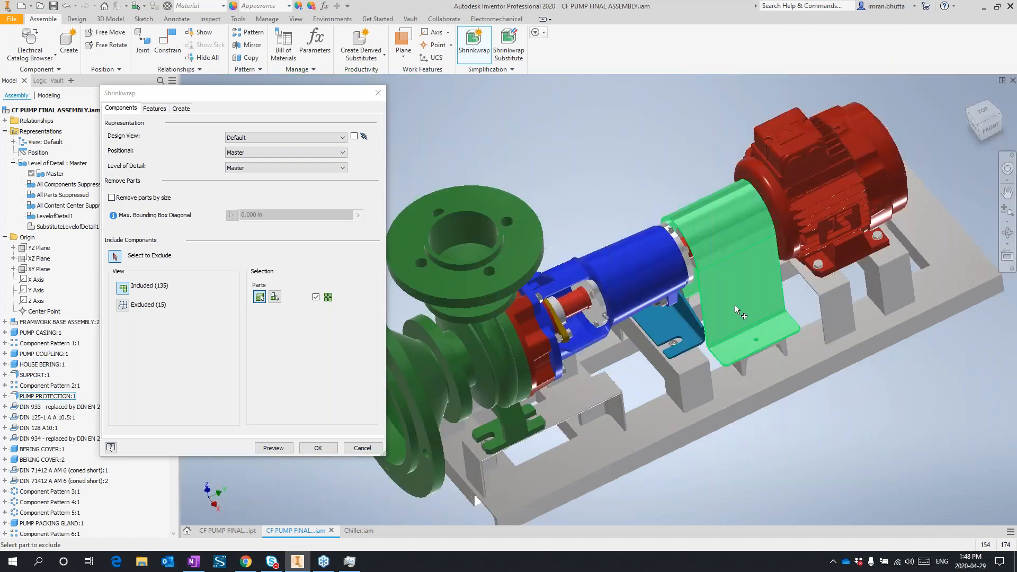
{"action": "left_click", "coordinate": [735, 210]}
{"action": "middle_click_drag", "start_coordinate": [802, 278], "coordinate": [684, 377]}
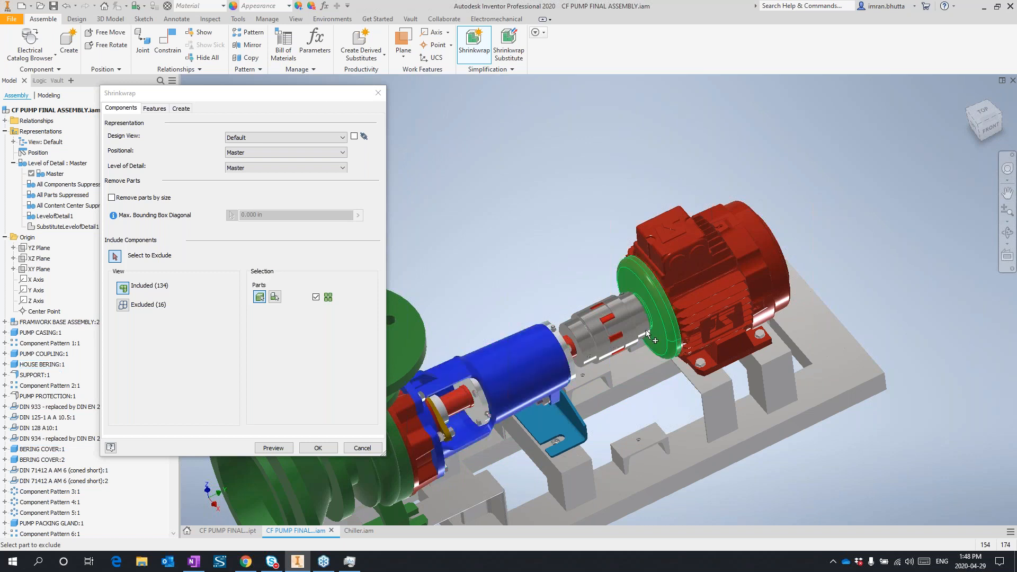
{"action": "middle_click_drag", "start_coordinate": [539, 365], "coordinate": [627, 311]}
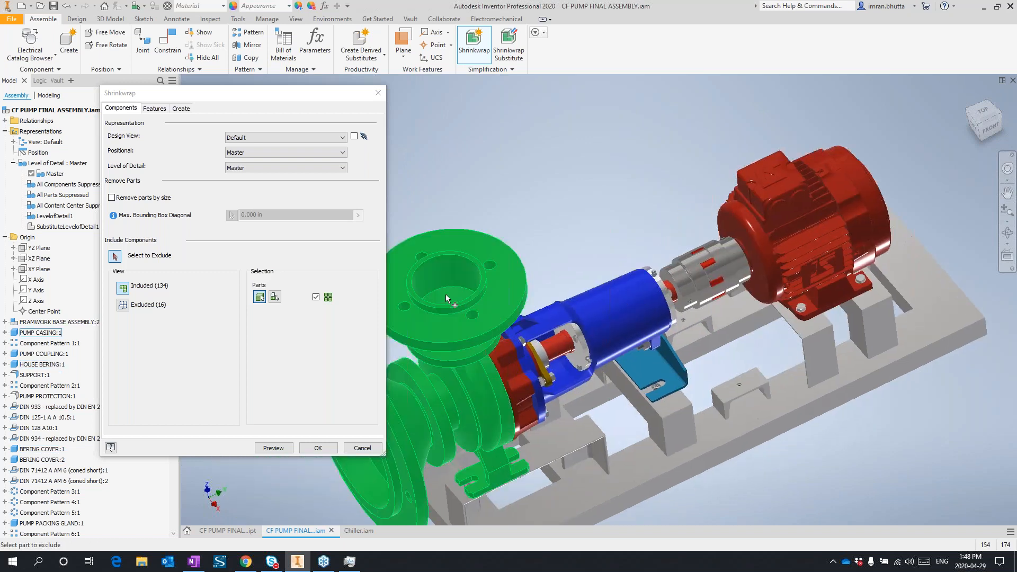
Step: Review the Shrinkwrap feature removal and part creation settings, and cancel the command
{"action": "left_click", "coordinate": [155, 109]}
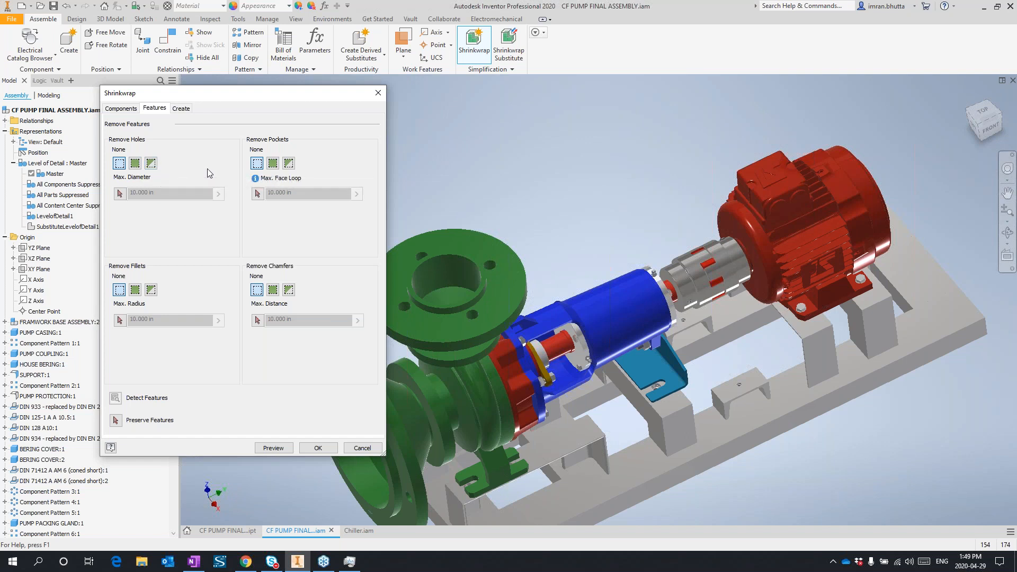
{"action": "left_click", "coordinate": [181, 109]}
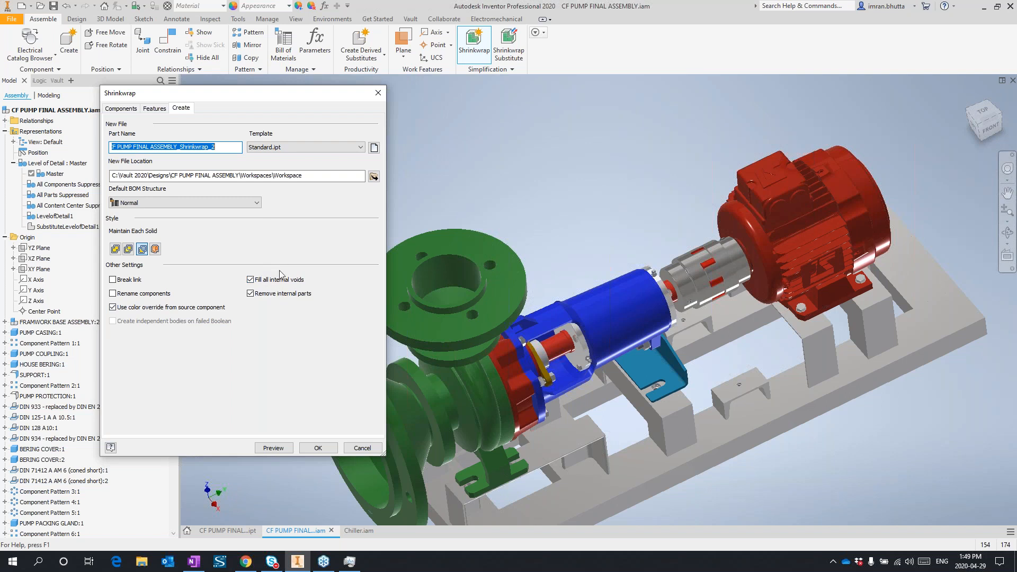
{"action": "left_click", "coordinate": [362, 447]}
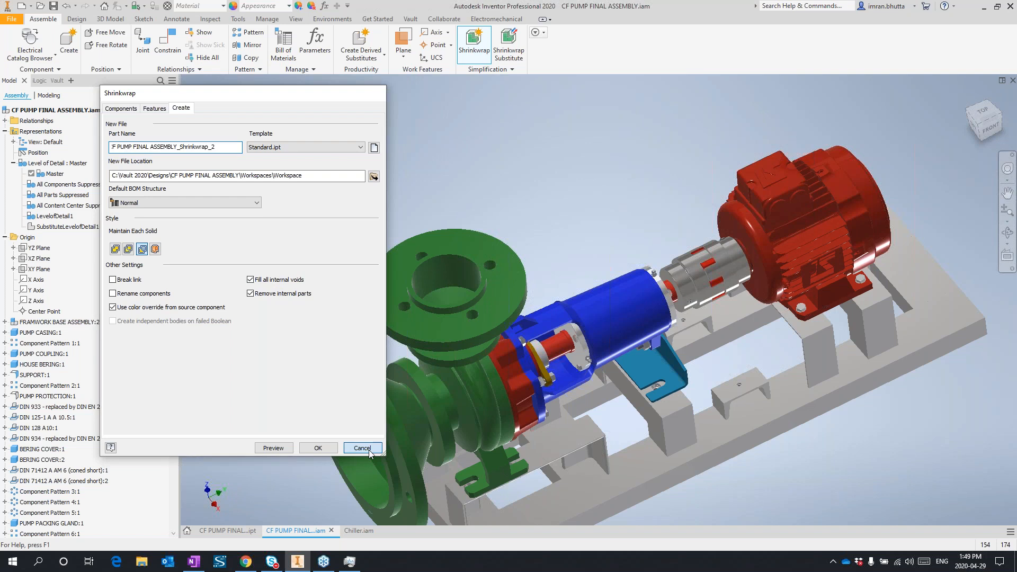
Step: Activate the SubstituteLevelofDetail1 level of detail in the pump assembly
{"action": "left_click", "coordinate": [67, 227]}
{"action": "double_click", "coordinate": [65, 229]}
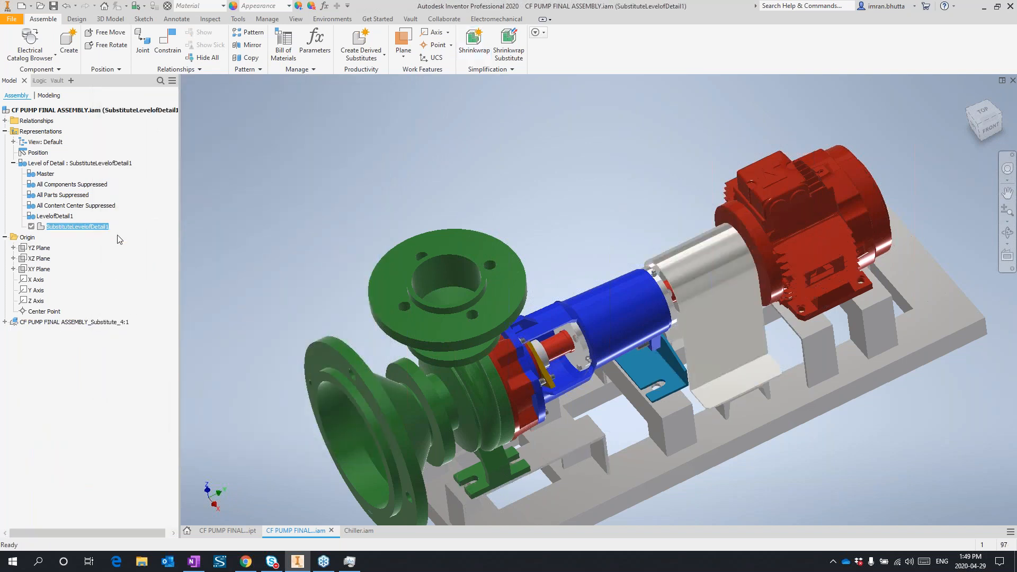
{"action": "middle_click_drag", "start_coordinate": [575, 413], "coordinate": [503, 330]}
{"action": "left_click", "coordinate": [598, 353]}
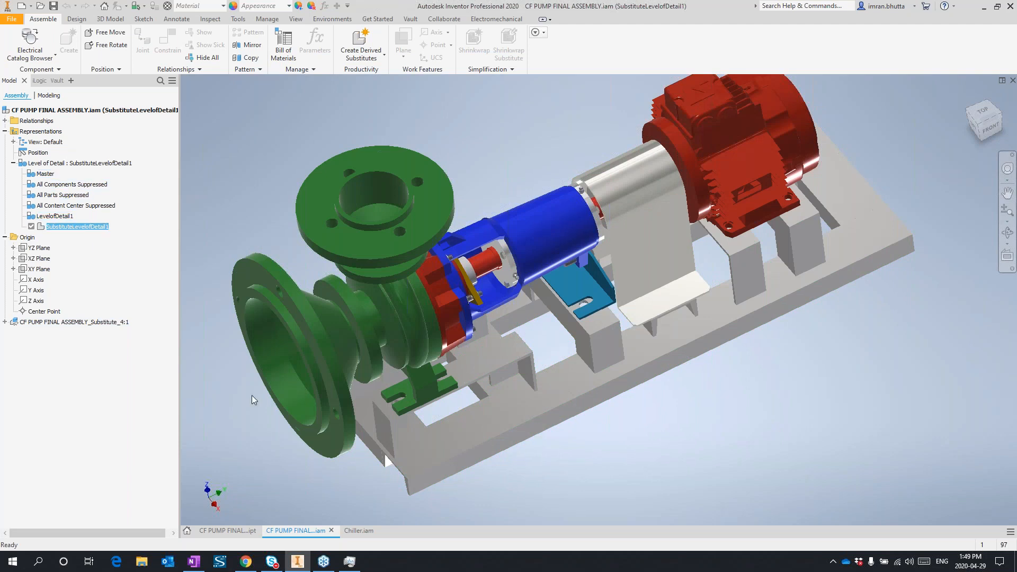
Step: Examine the CF PUMP FINAL ASSEMBLY_Substitute_4 part file and return to the pump assembly
{"action": "left_click", "coordinate": [242, 531]}
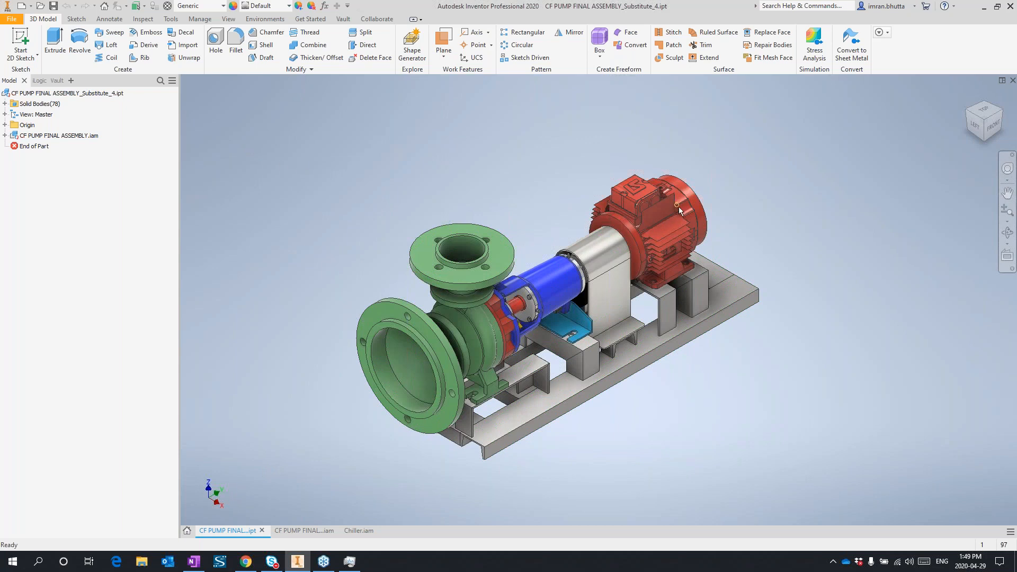
{"action": "mouse_move", "coordinate": [680, 210]}
{"action": "left_click", "coordinate": [312, 531]}
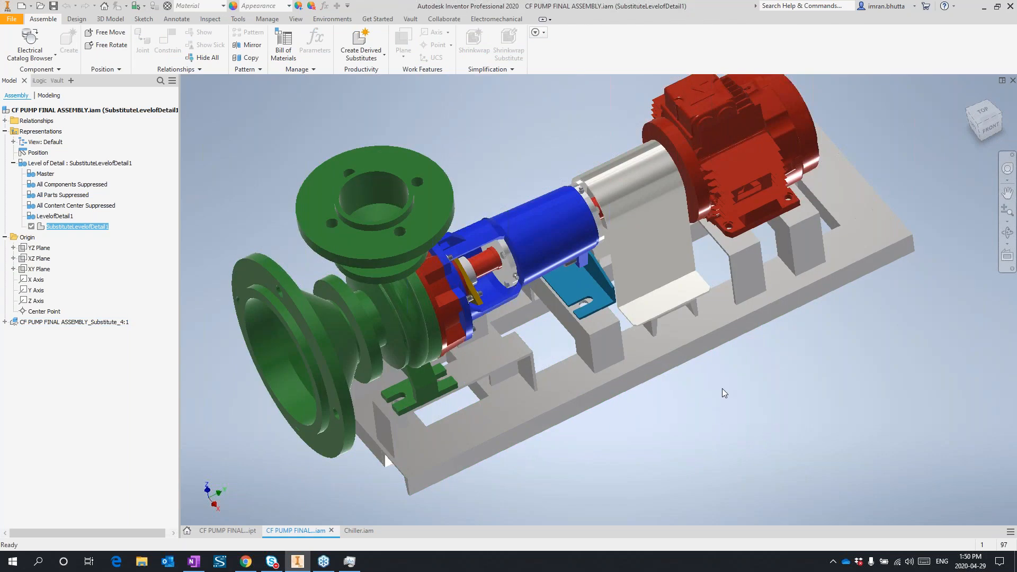
Step: Compare the pump's Master level of detail with SubstituteLevelofDetail1, leaving the substitute active
{"action": "middle_click_drag", "start_coordinate": [724, 392], "coordinate": [714, 419]}
{"action": "double_click", "coordinate": [43, 175]}
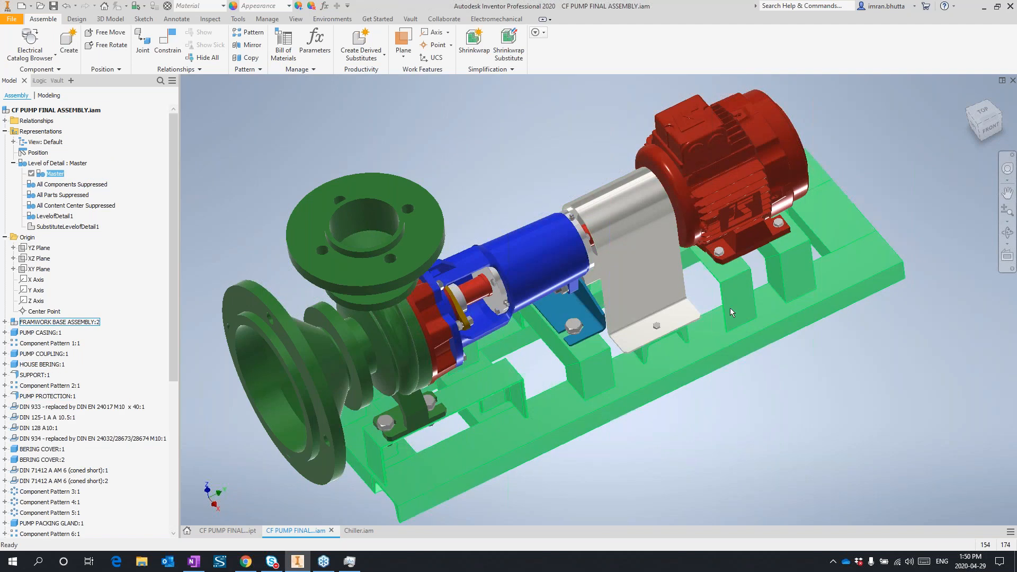
{"action": "double_click", "coordinate": [71, 227]}
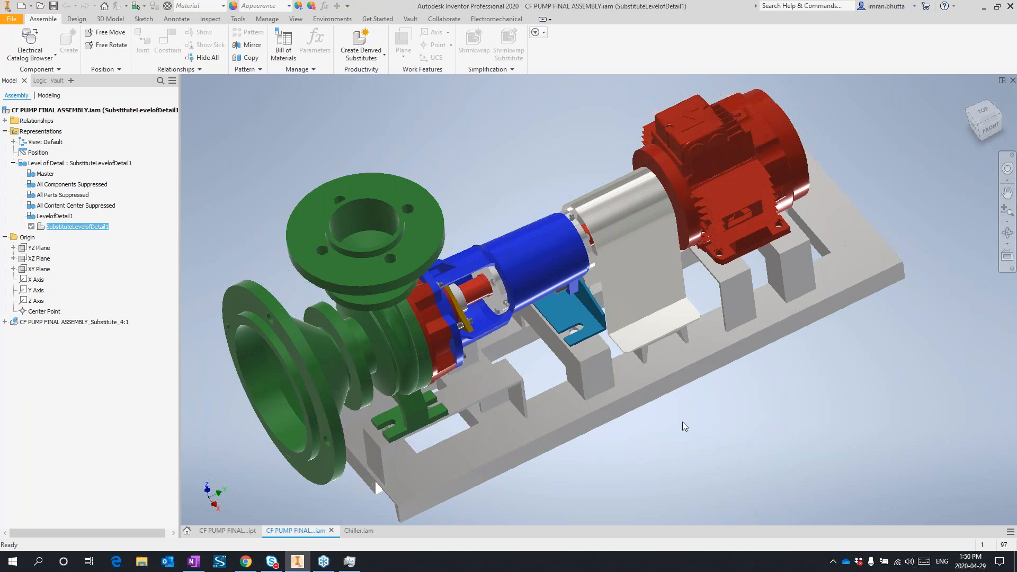
{"action": "left_click", "coordinate": [479, 132]}
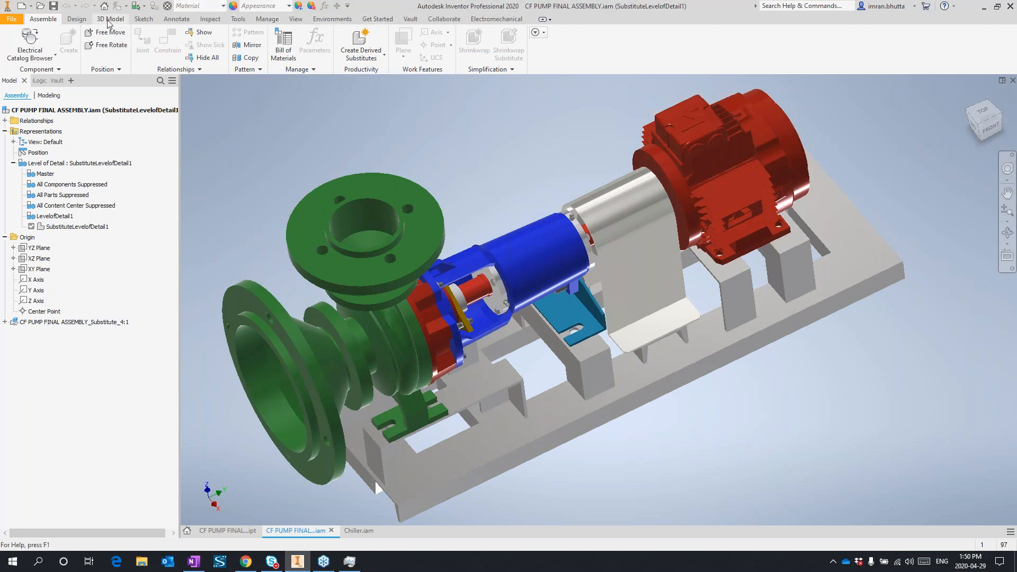
Step: Enter the BIM Content environment for the pump assembly
{"action": "left_click", "coordinate": [333, 20]}
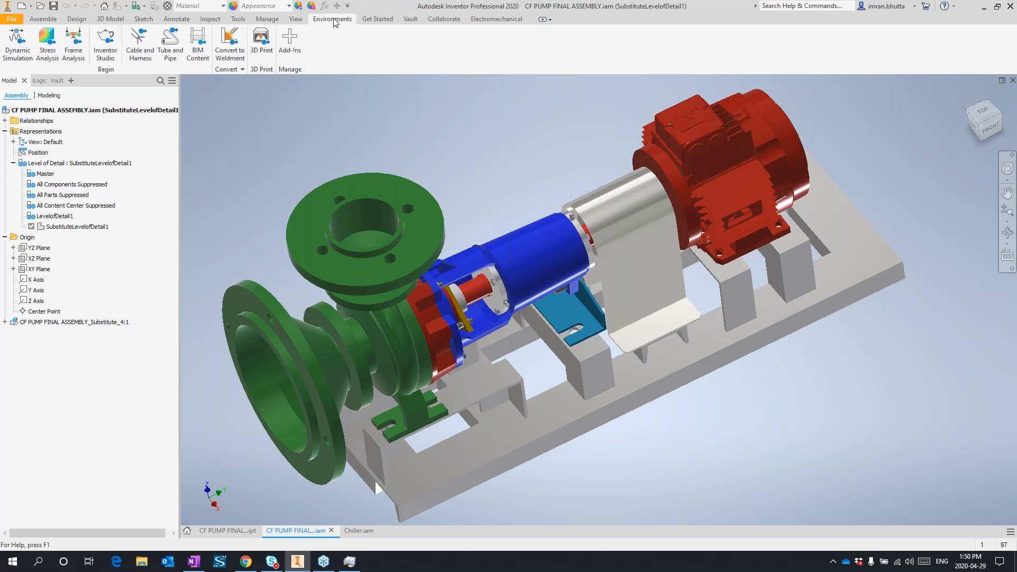
{"action": "left_click", "coordinate": [198, 43]}
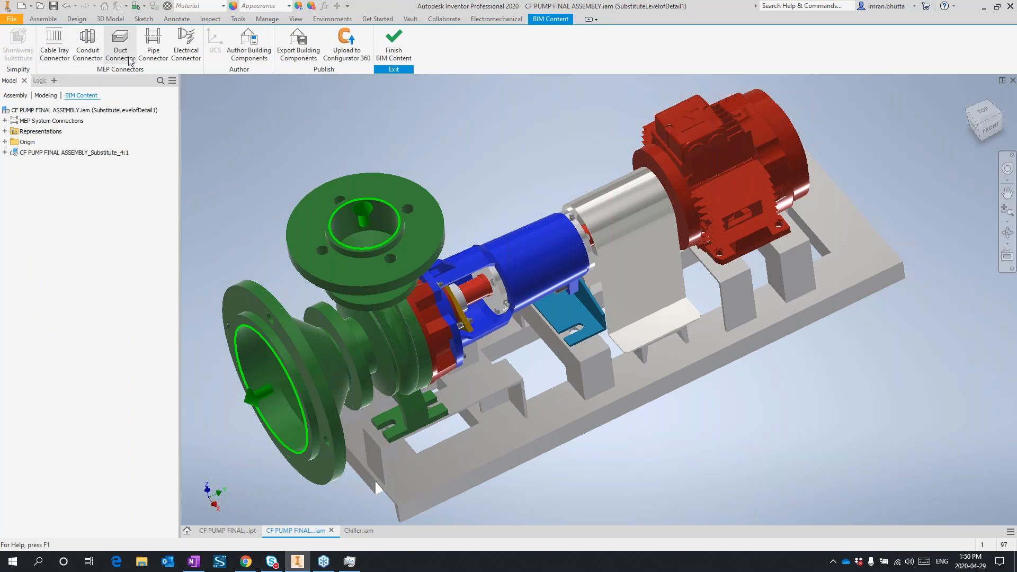
Step: Try a circular pipe connector on the pump's upper flange opening with system type Other and connection type Flange, and cancel it
{"action": "left_click", "coordinate": [154, 45]}
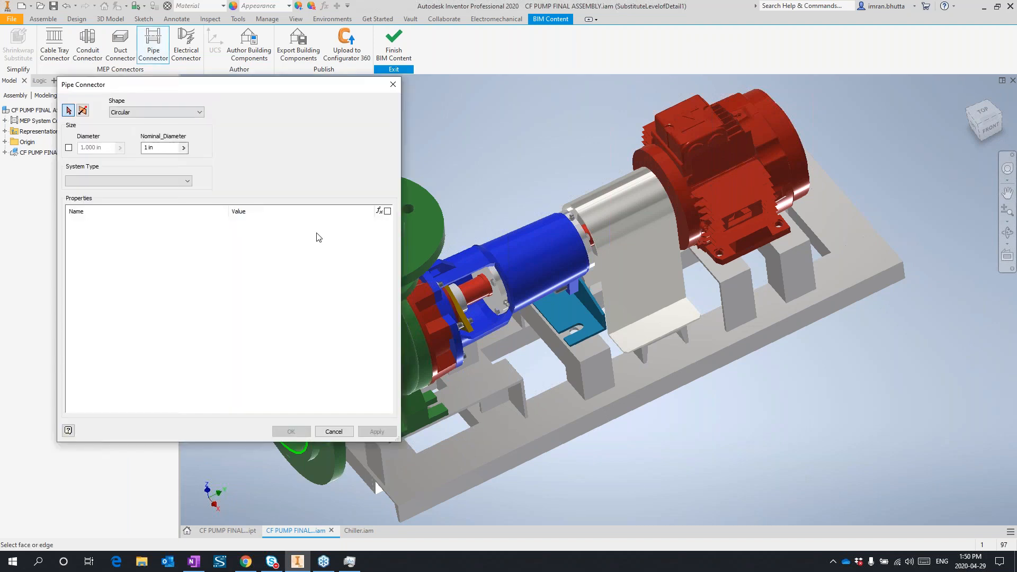
{"action": "left_click_drag", "start_coordinate": [260, 85], "coordinate": [733, 81]}
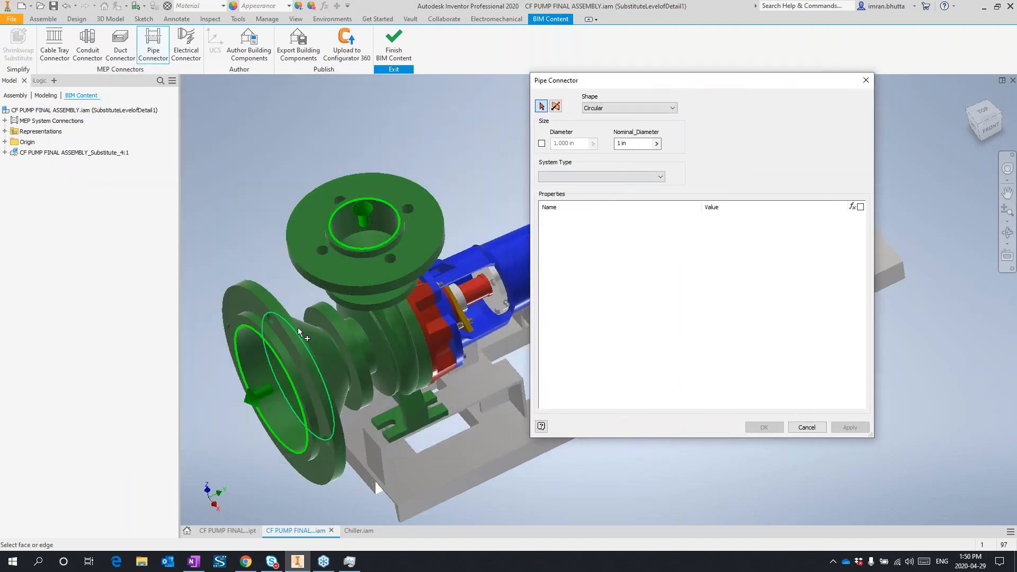
{"action": "left_click", "coordinate": [391, 210]}
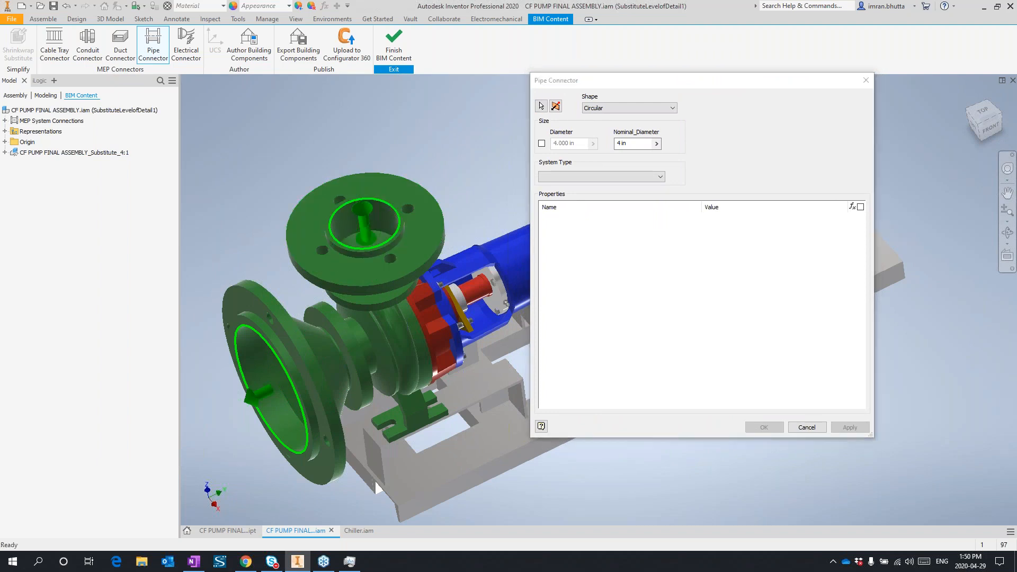
{"action": "left_click", "coordinate": [588, 178]}
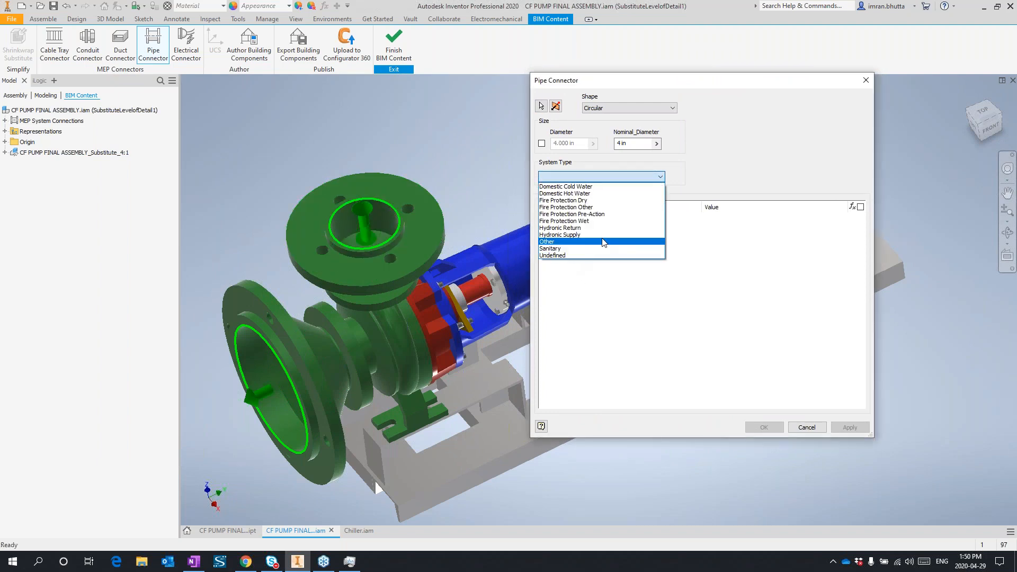
{"action": "left_click", "coordinate": [609, 245]}
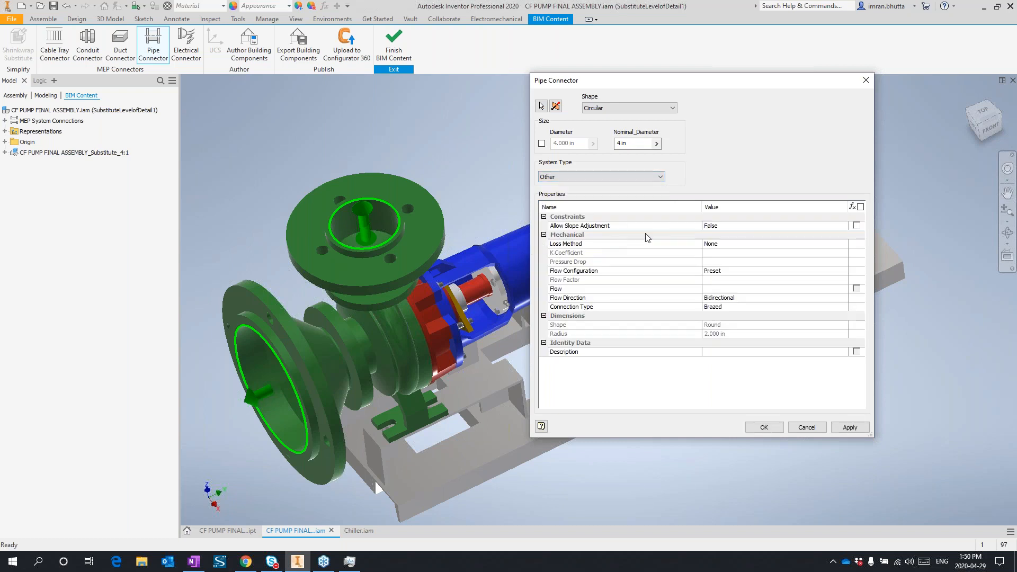
{"action": "left_click", "coordinate": [752, 299]}
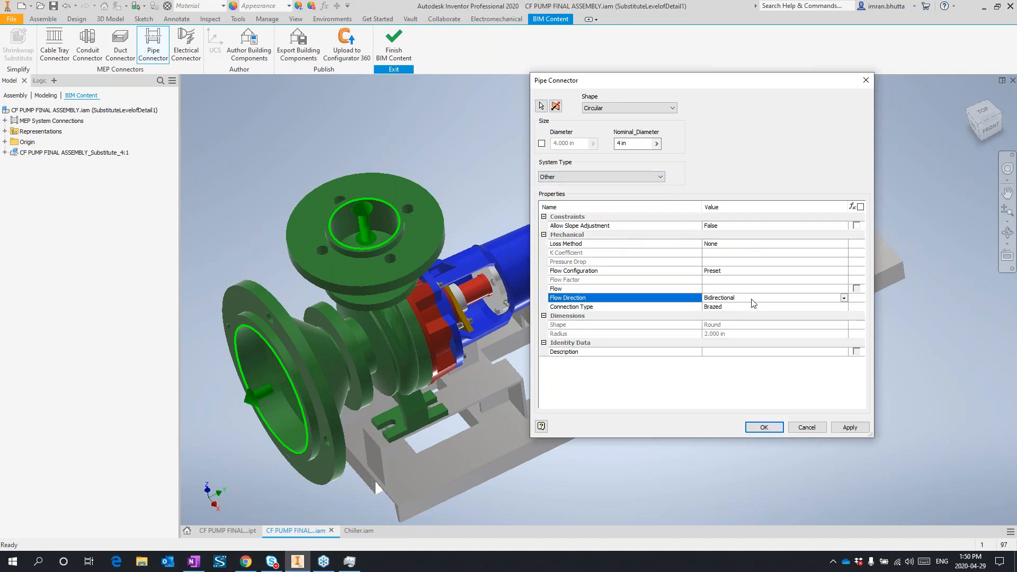
{"action": "left_click", "coordinate": [741, 307]}
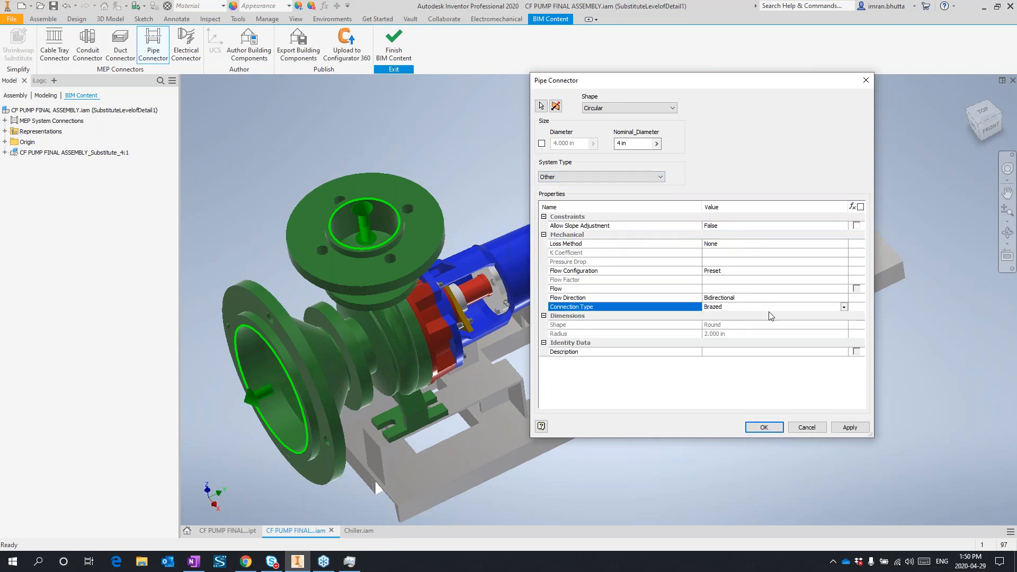
{"action": "left_click", "coordinate": [848, 307]}
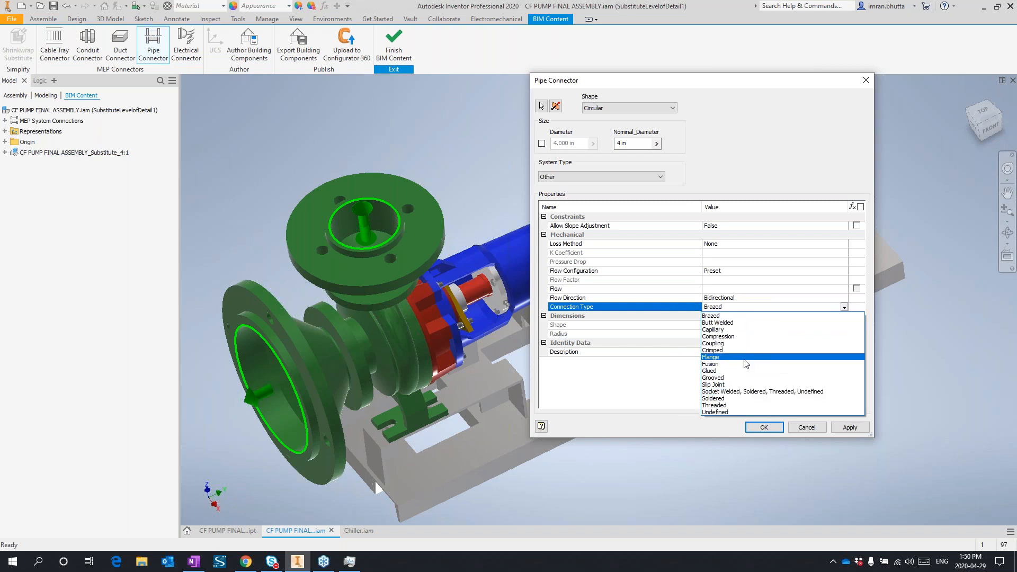
{"action": "left_click", "coordinate": [746, 364]}
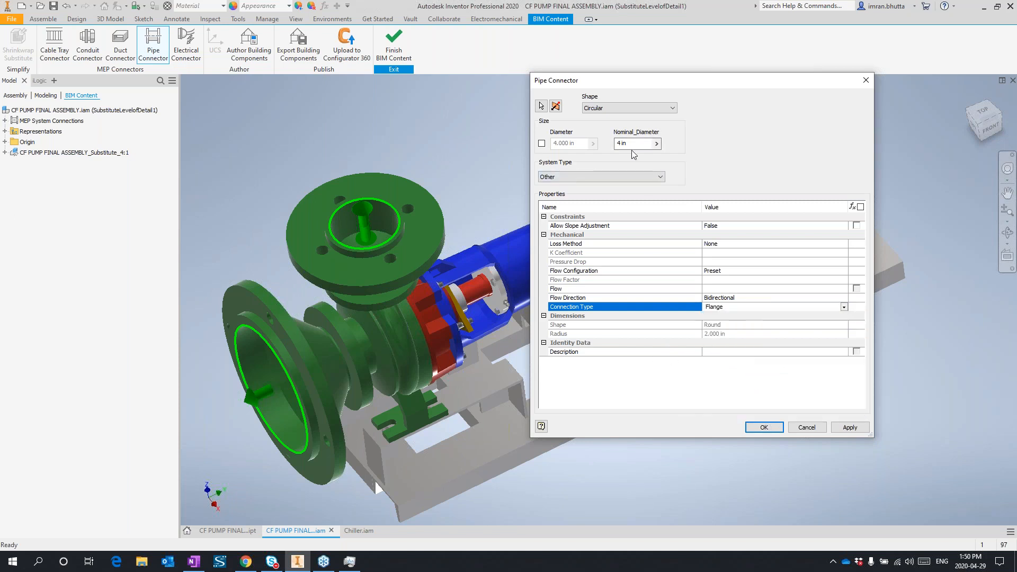
{"action": "left_click", "coordinate": [807, 427]}
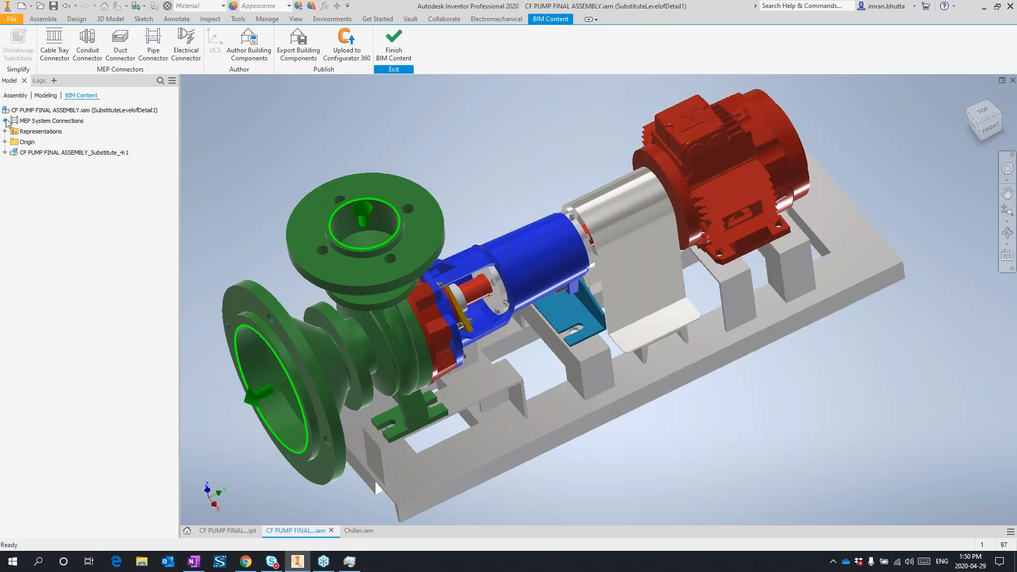
Step: Examine the existing pipe connectors under MEP System Connections, highlighting Connector:8 on the pump's large end flange
{"action": "left_click", "coordinate": [5, 121]}
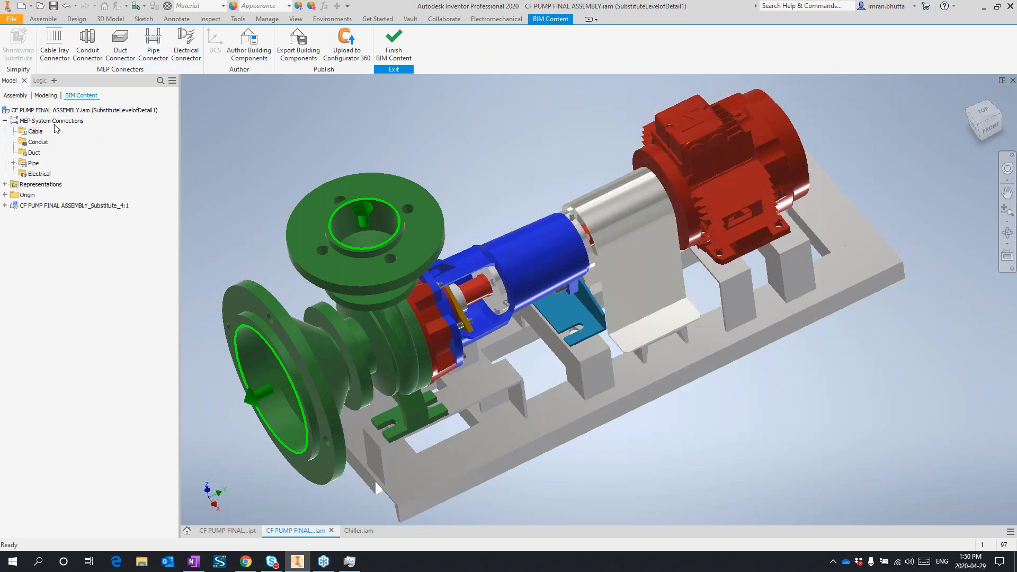
{"action": "left_click", "coordinate": [13, 163]}
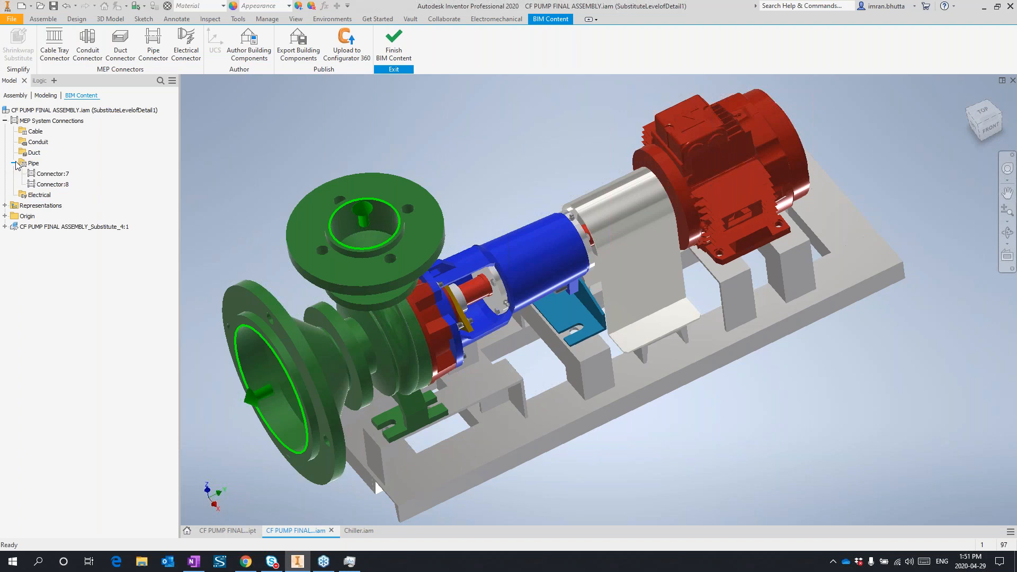
{"action": "left_click", "coordinate": [53, 184]}
{"action": "left_click", "coordinate": [64, 184]}
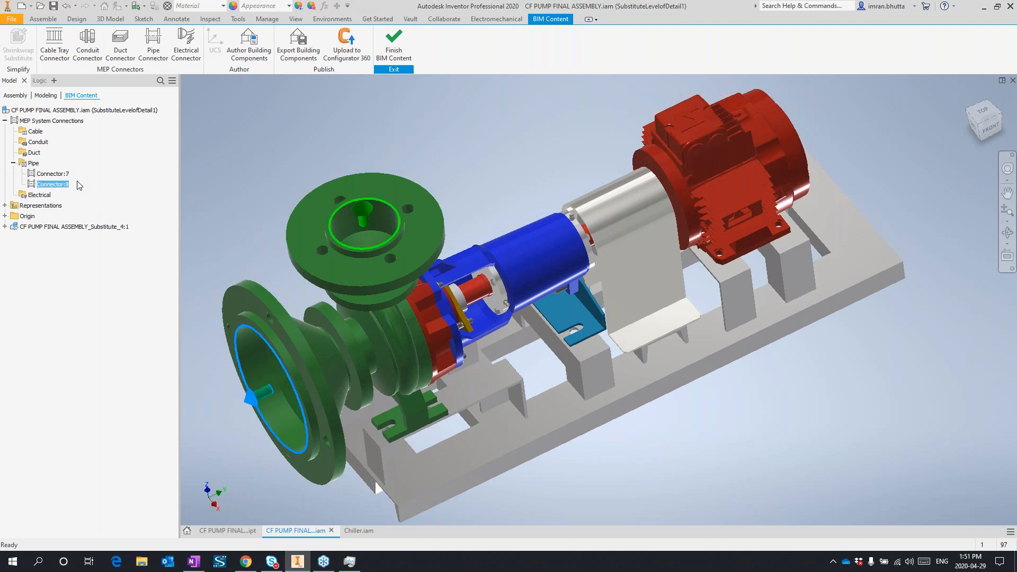
{"action": "left_click", "coordinate": [524, 176]}
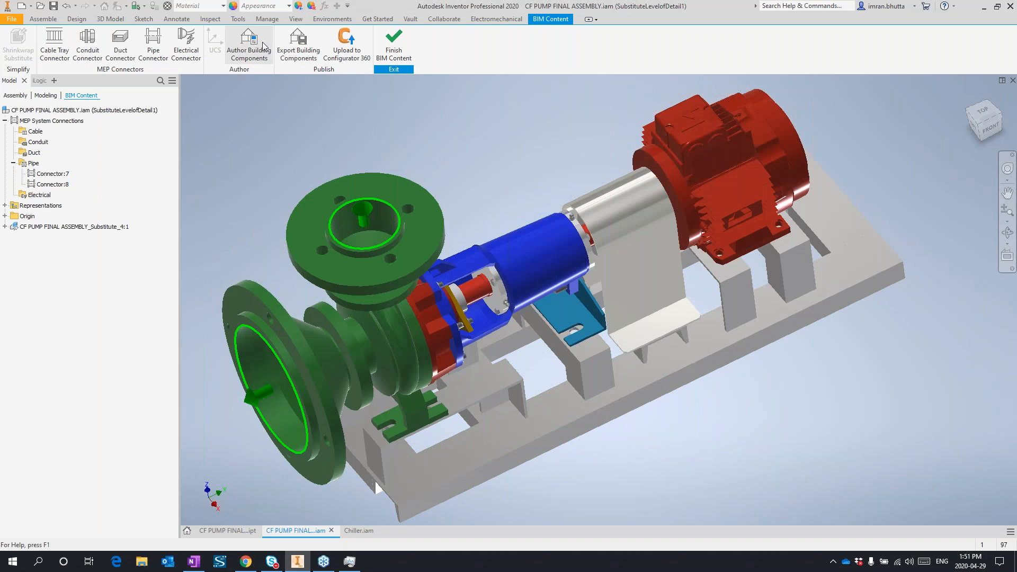
Step: Try exporting the pump as building components in the Autodesk Exchange Files (*.adsk) format, and cancel the export
{"action": "left_click", "coordinate": [310, 58]}
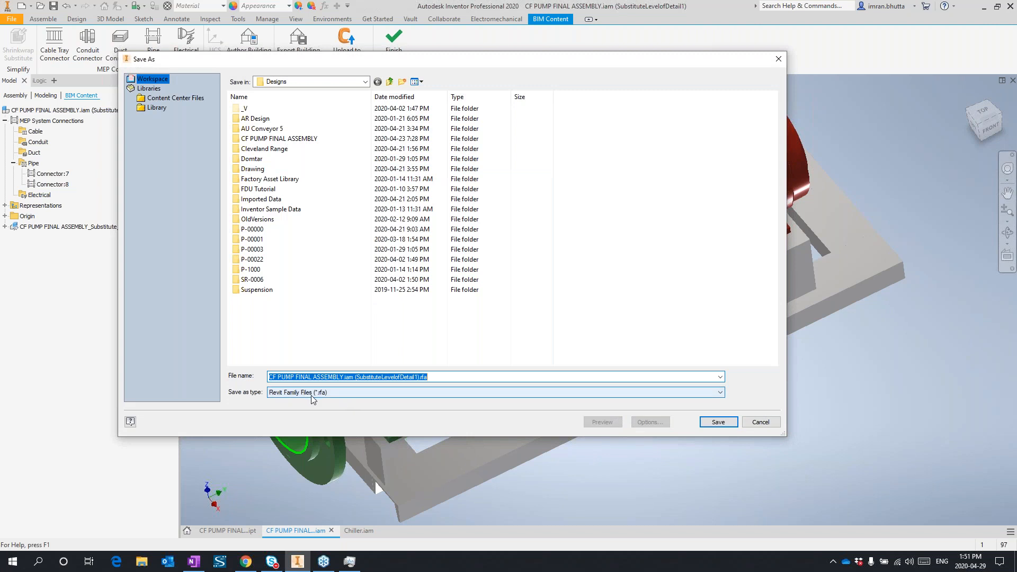
{"action": "left_click", "coordinate": [359, 392]}
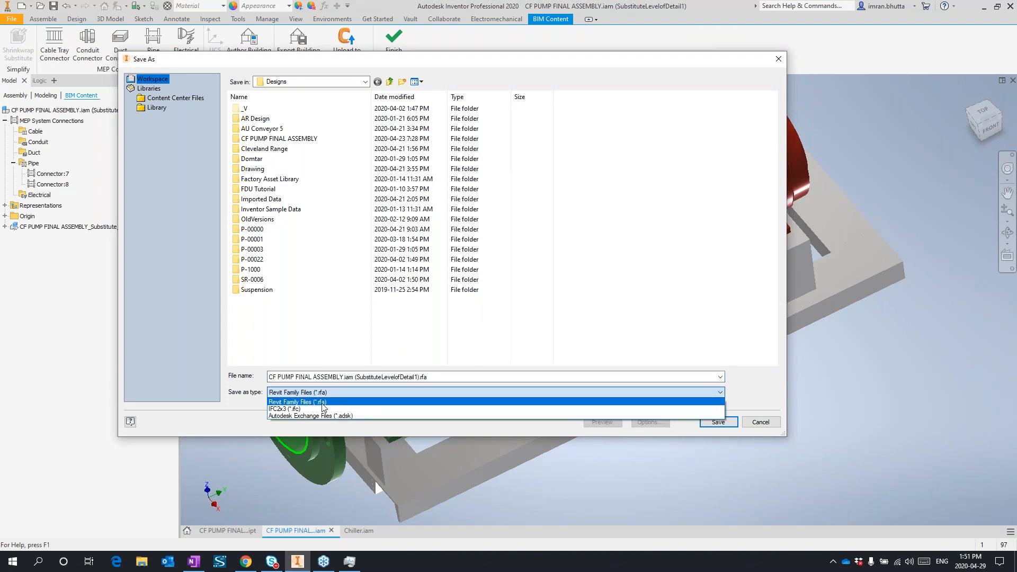
{"action": "left_click", "coordinate": [358, 416]}
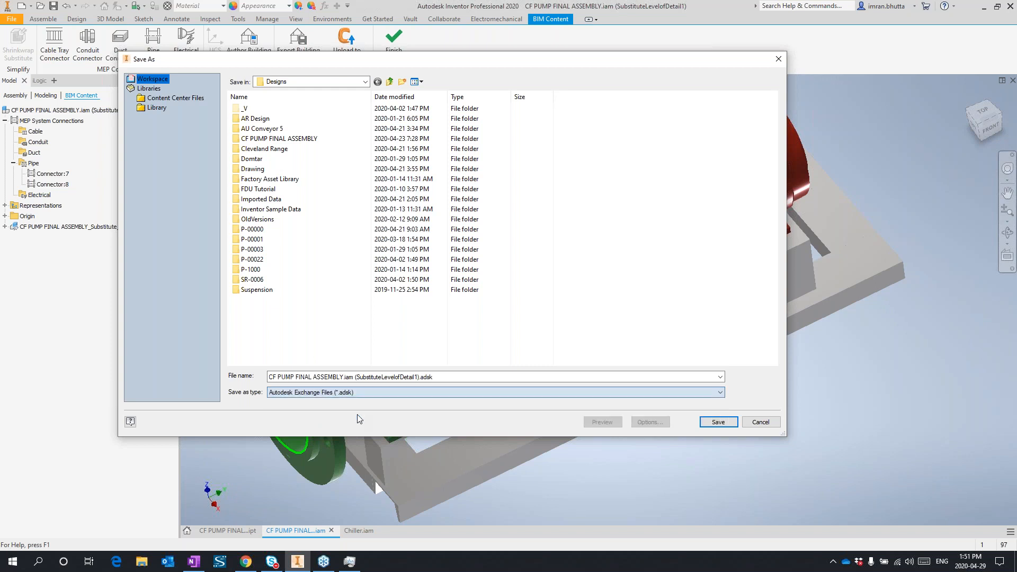
{"action": "left_click", "coordinate": [760, 422]}
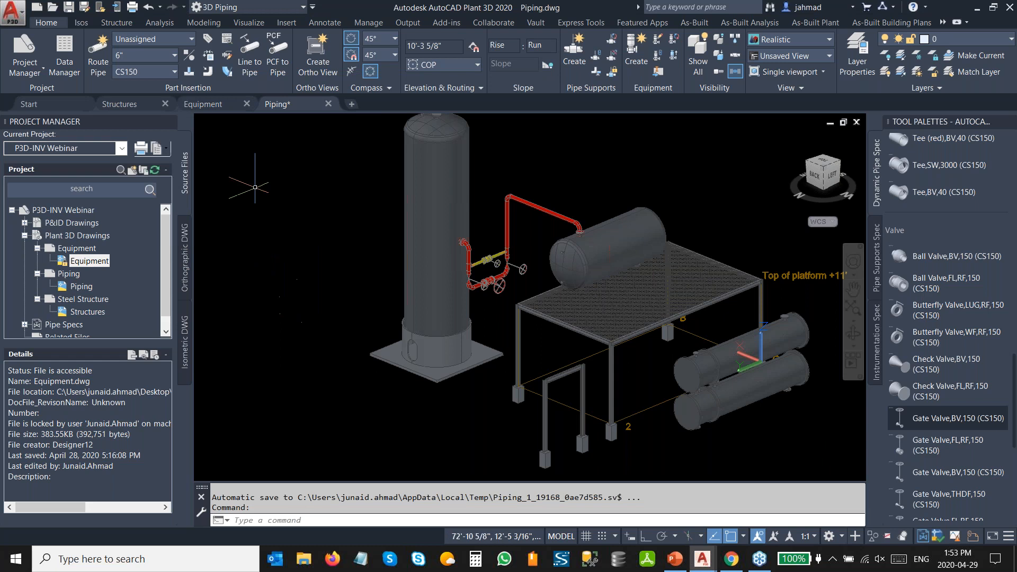
Step: In AutoCAD Plant 3D, switch to the Equipment drawing and import the Inventor component CF PUMP FINAL ASSEMBLY.adsk from the Desktop
{"action": "left_click", "coordinate": [212, 106]}
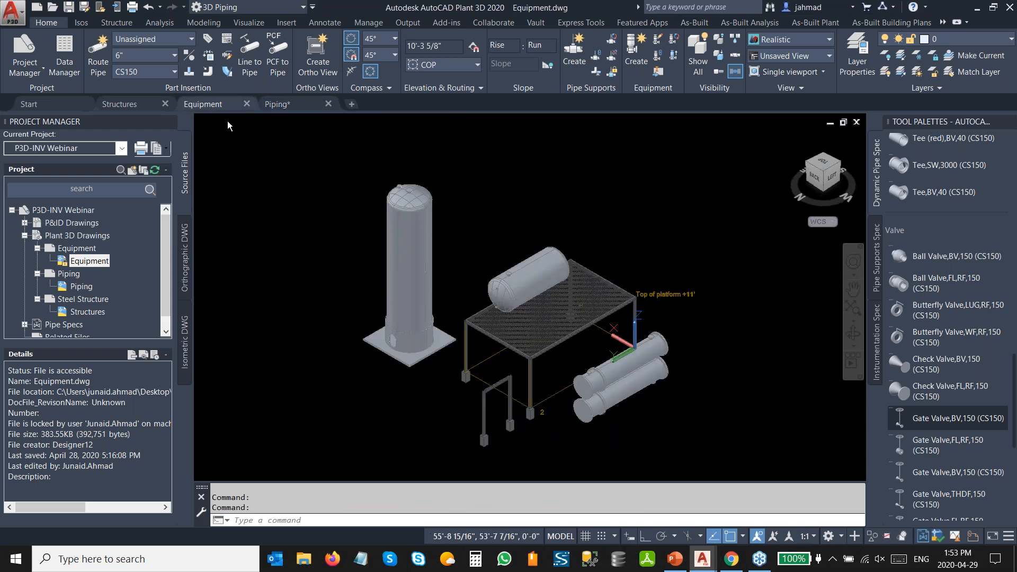
{"action": "middle_click_drag", "start_coordinate": [391, 381], "coordinate": [396, 376]}
{"action": "scroll", "coordinate": [396, 376], "scroll_direction": "up", "scroll_amount": 2}
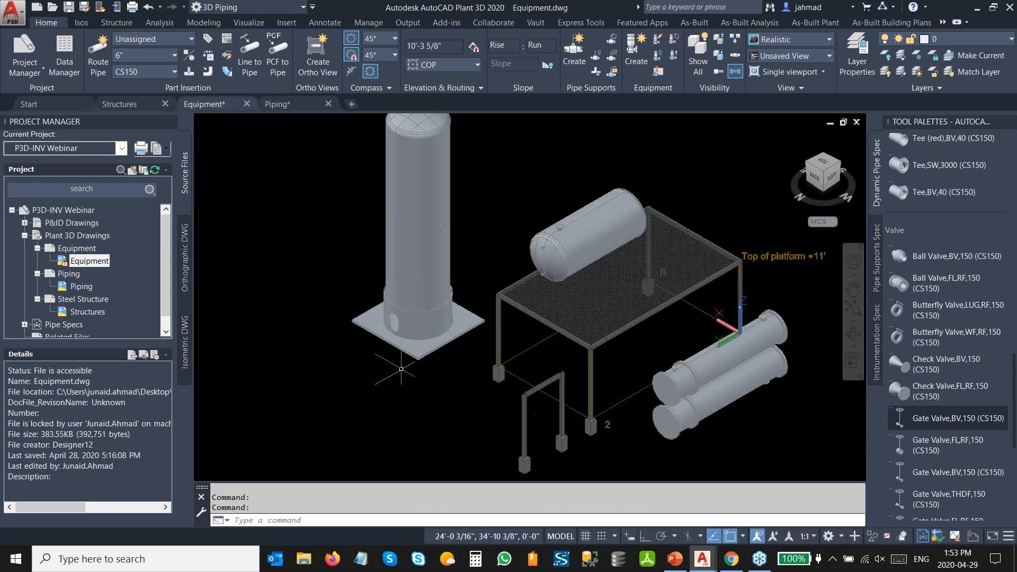
{"action": "left_click", "coordinate": [657, 74]}
{"action": "left_click", "coordinate": [451, 260]}
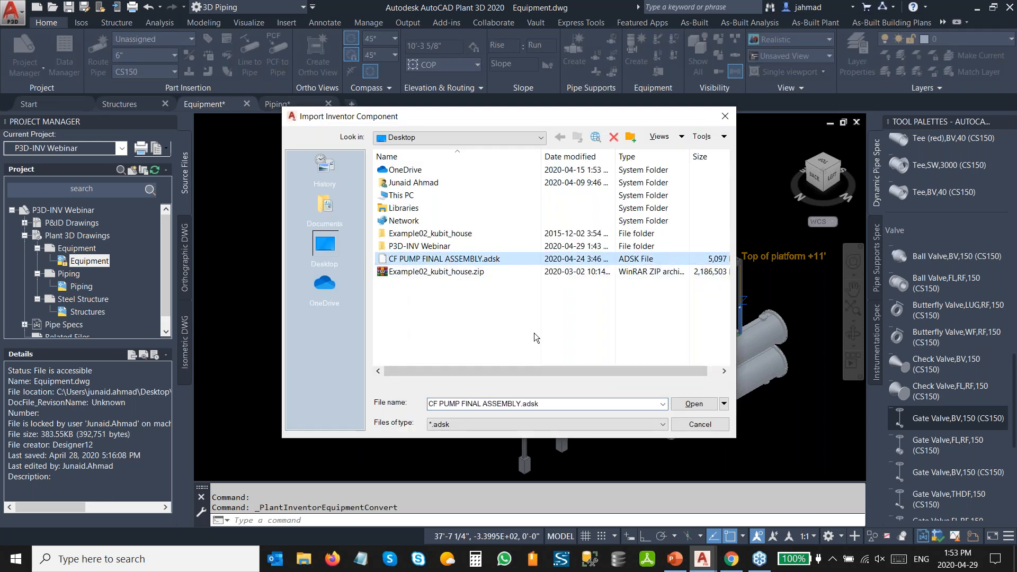
{"action": "left_click", "coordinate": [691, 404]}
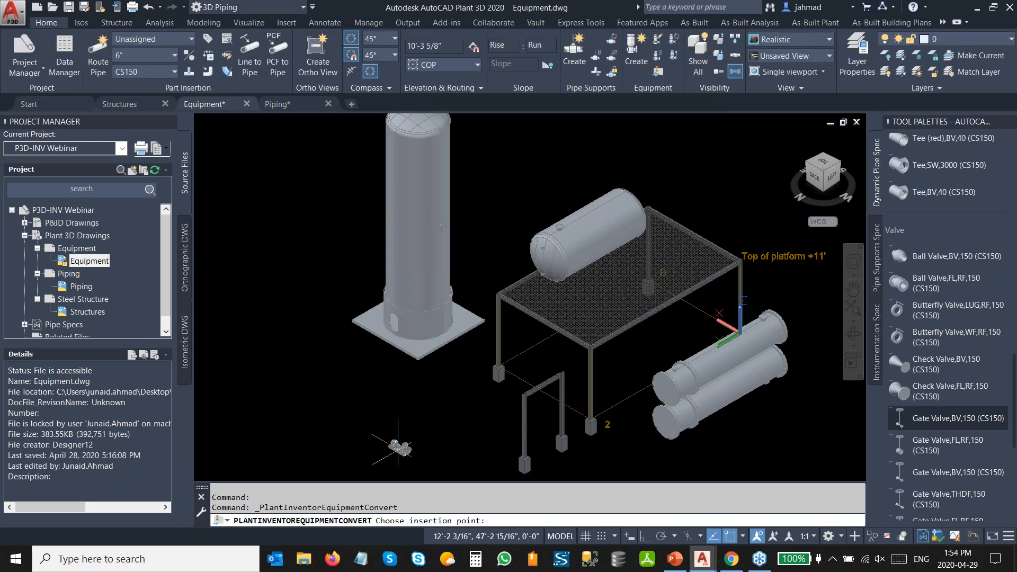
Step: Insert the imported pump at 15',33',0 with a 90° rotation and convert it to the Pump equipment type
{"action": "scroll", "coordinate": [459, 412], "scroll_direction": "up", "scroll_amount": 4}
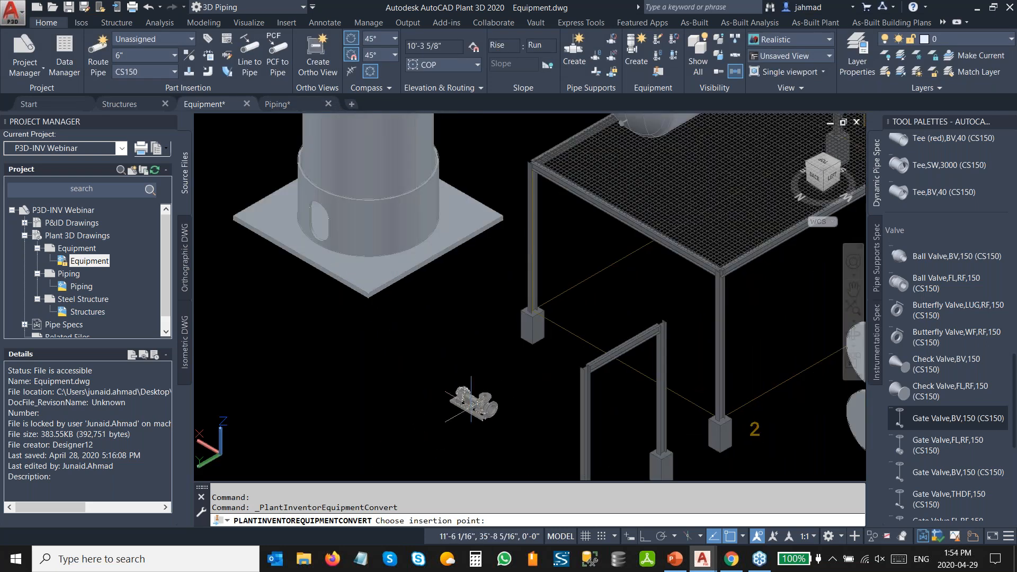
{"action": "scroll", "coordinate": [469, 400], "scroll_direction": "up", "scroll_amount": 4}
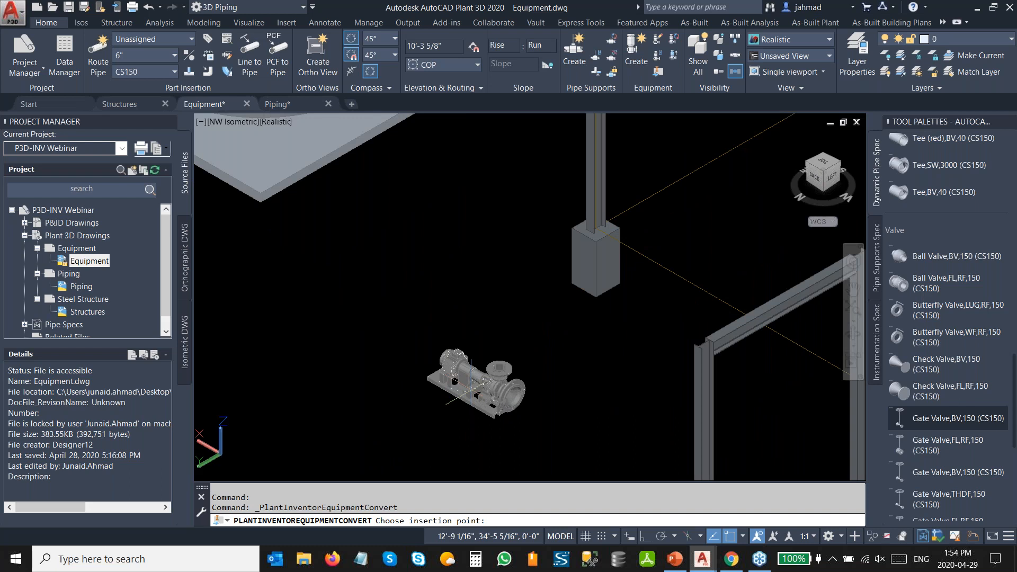
{"action": "type", "text": "',33',0"}
{"action": "key", "text": "Return"}
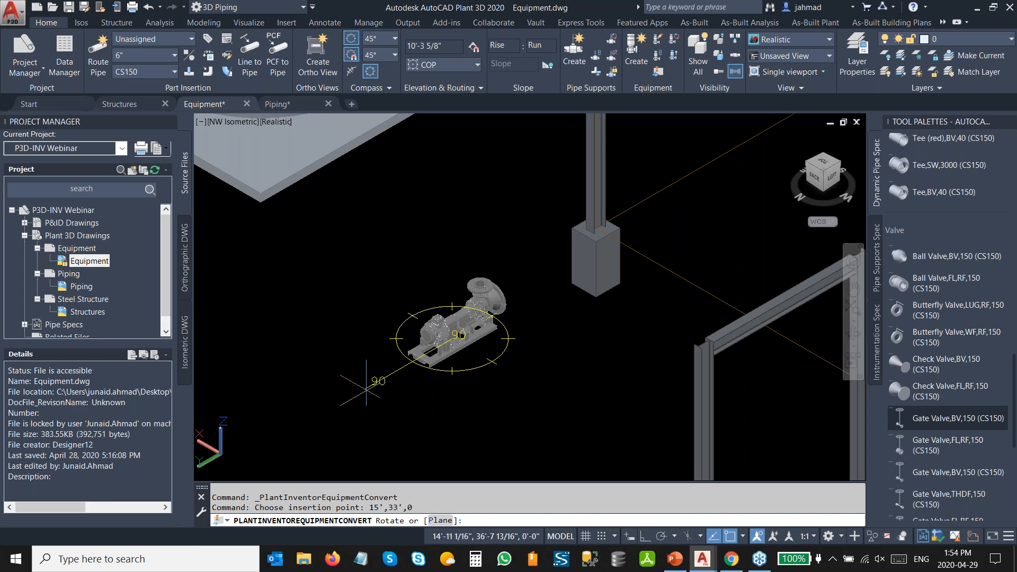
{"action": "left_click", "coordinate": [366, 388]}
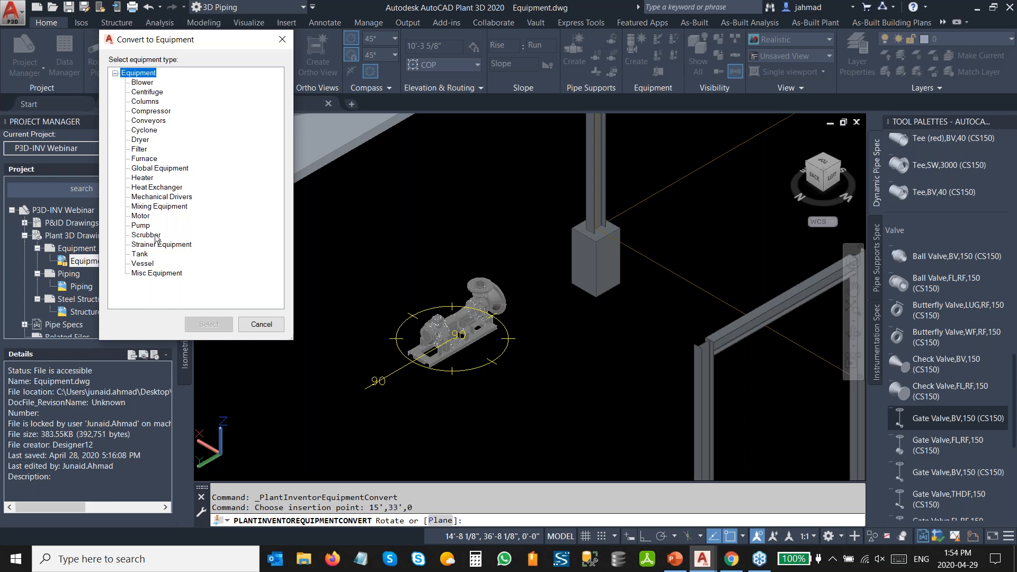
{"action": "left_click", "coordinate": [142, 225]}
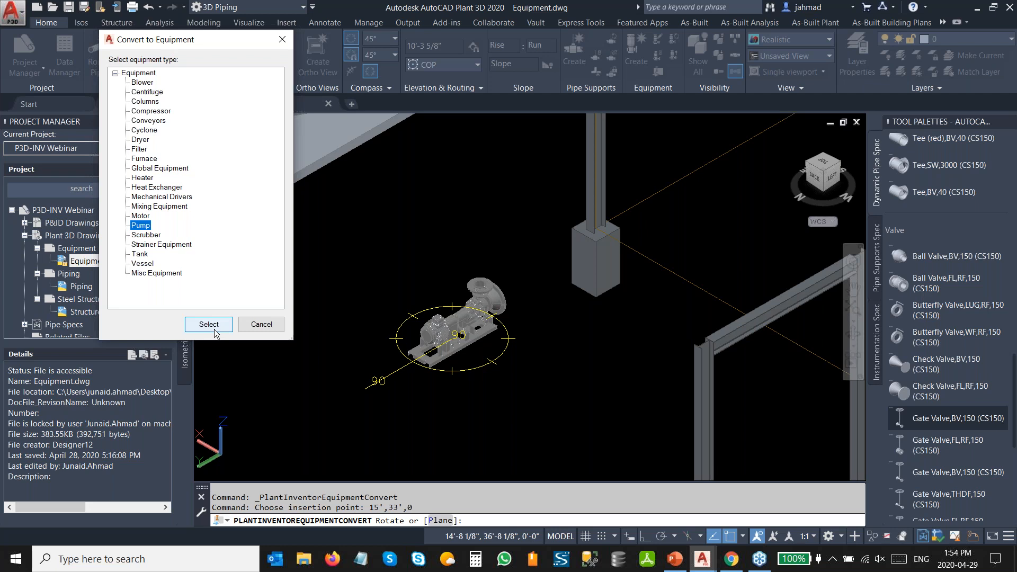
{"action": "left_click", "coordinate": [209, 324]}
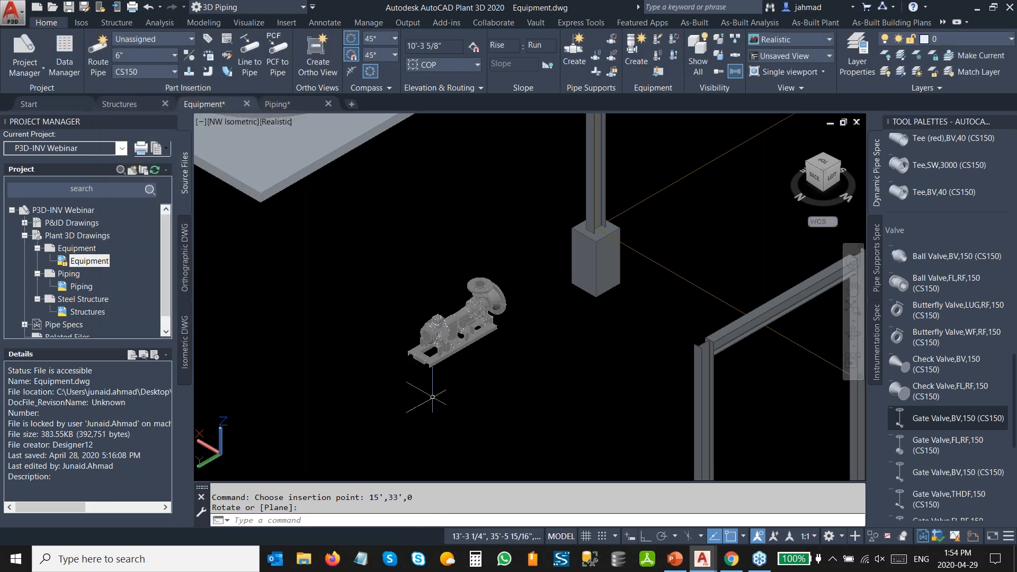
Step: Open the inserted pump's properties and set its Short Description to Centrifugal Pump
{"action": "scroll", "coordinate": [459, 370], "scroll_direction": "up", "scroll_amount": 2}
{"action": "scroll", "coordinate": [458, 369], "scroll_direction": "up", "scroll_amount": 2}
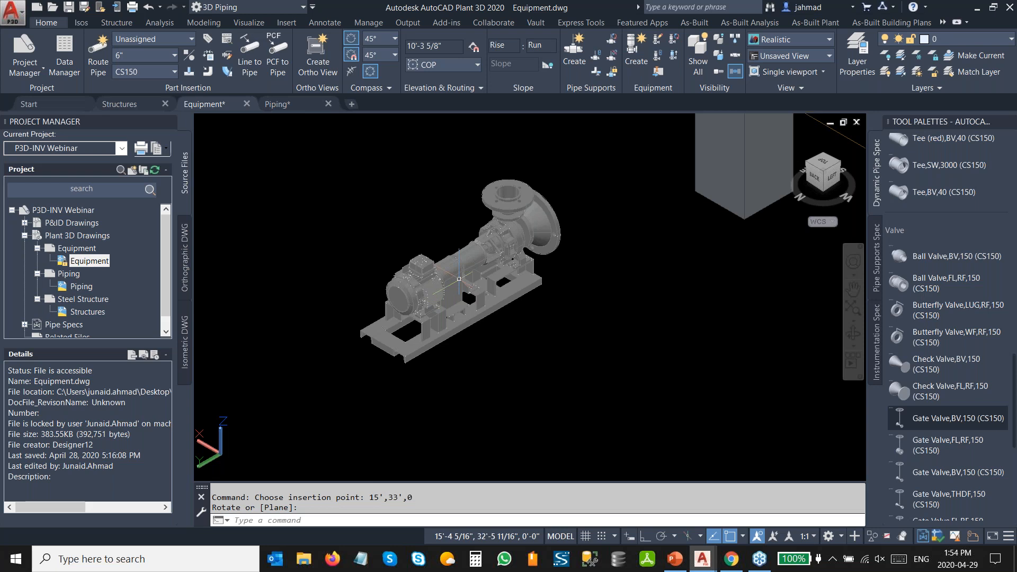
{"action": "double_click", "coordinate": [459, 279]}
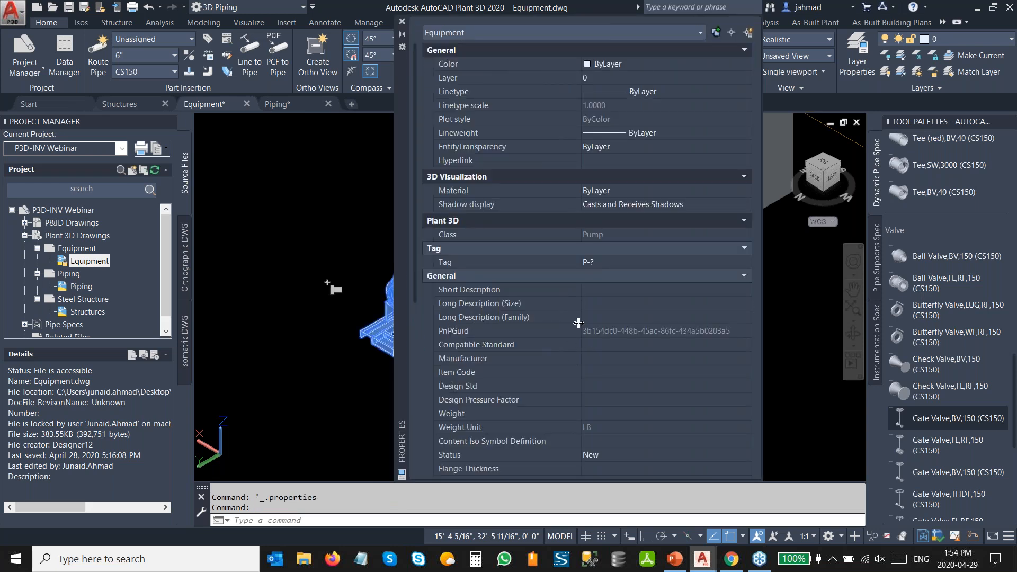
{"action": "scroll", "coordinate": [578, 323], "scroll_direction": "down", "scroll_amount": 2}
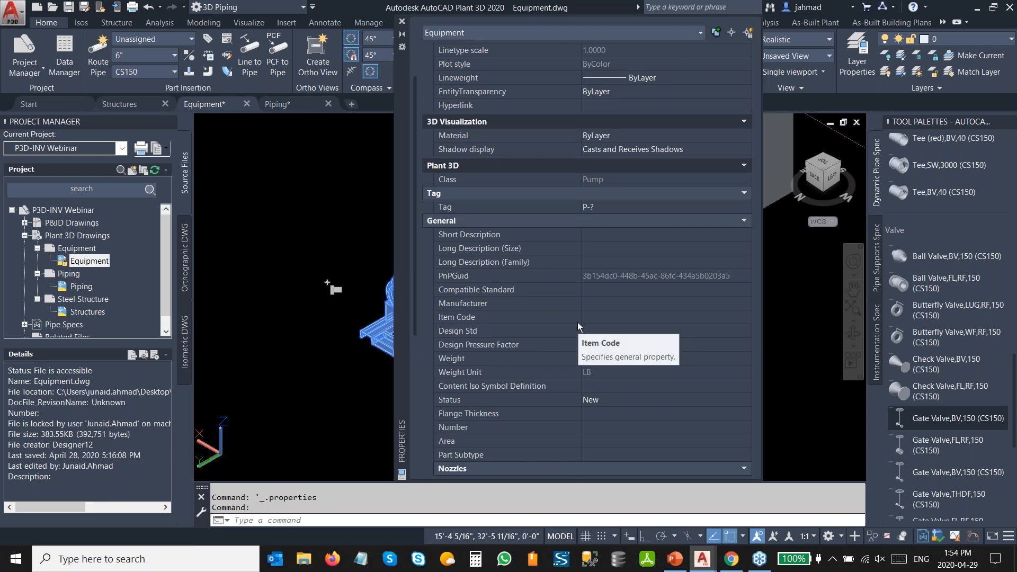
{"action": "left_click", "coordinate": [625, 234]}
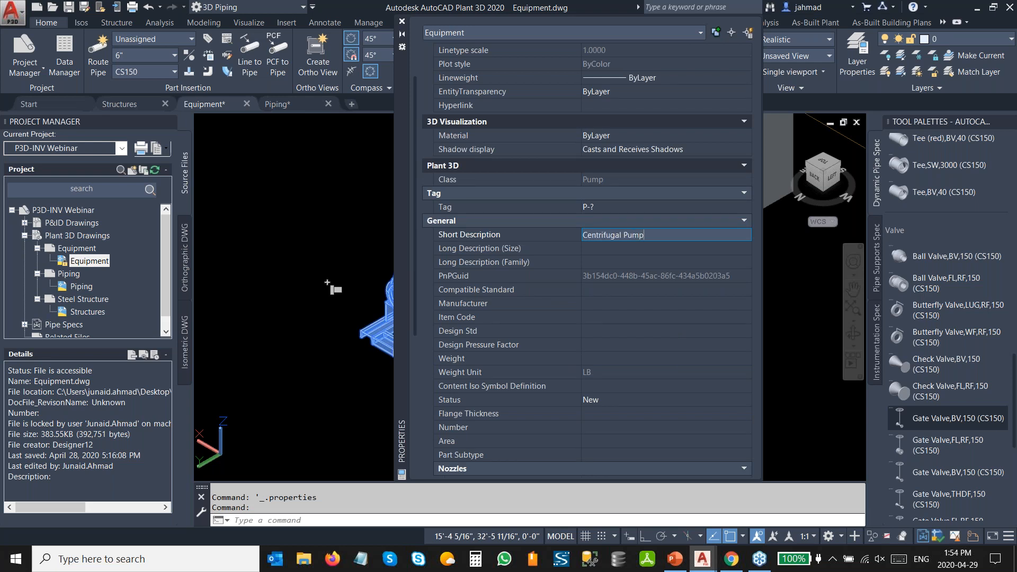
{"action": "left_click", "coordinate": [637, 250]}
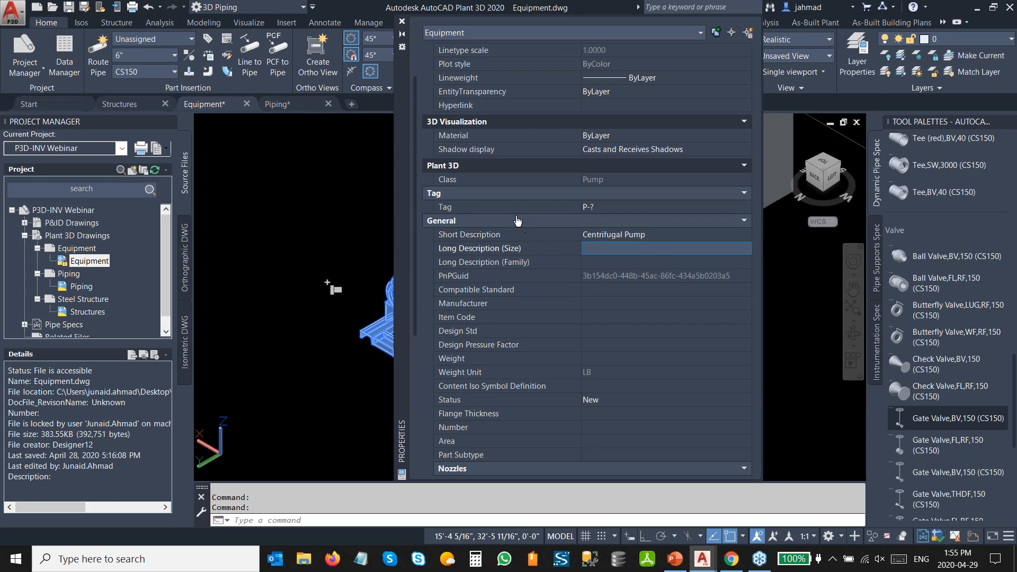
Step: Close the pump's properties and assign it the equipment tag P-100A, with type P and number 100A
{"action": "left_click", "coordinate": [402, 23]}
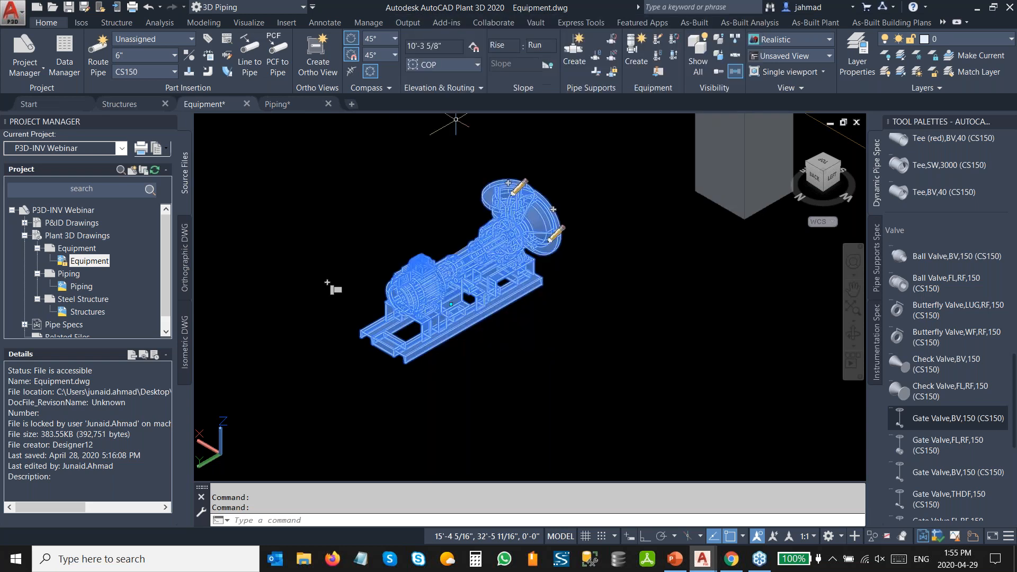
{"action": "key", "text": "Escape"}
{"action": "left_click", "coordinate": [476, 261]}
{"action": "right_click", "coordinate": [476, 261]}
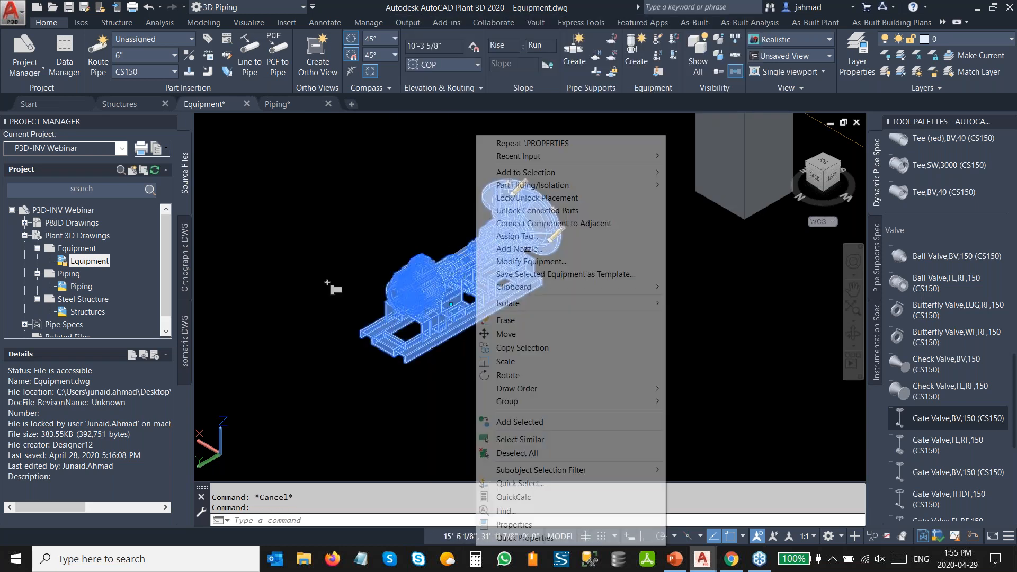
{"action": "left_click", "coordinate": [519, 237]}
{"action": "left_click", "coordinate": [434, 168]}
{"action": "type", "text": "100"}
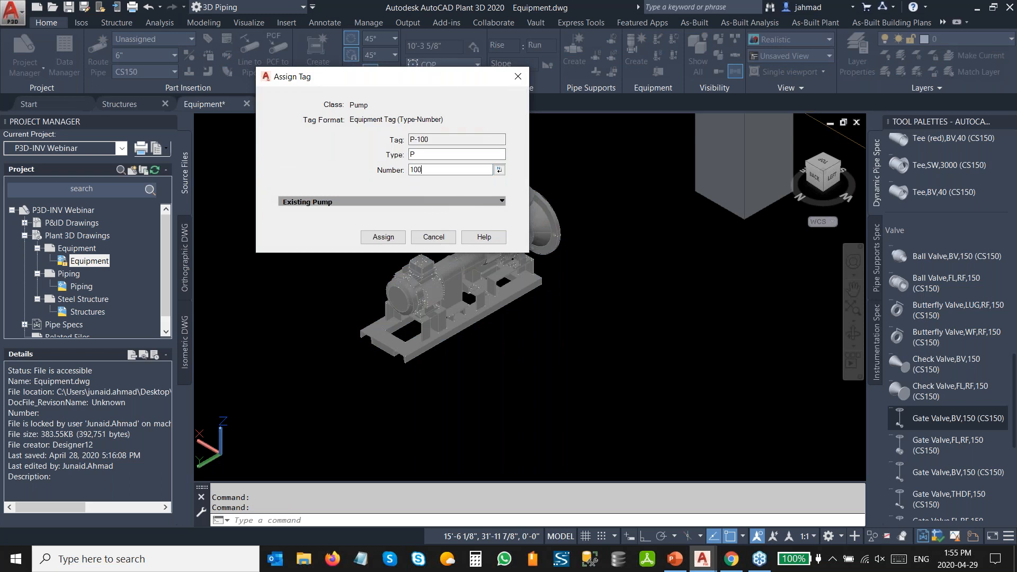
{"action": "type", "text": "A"}
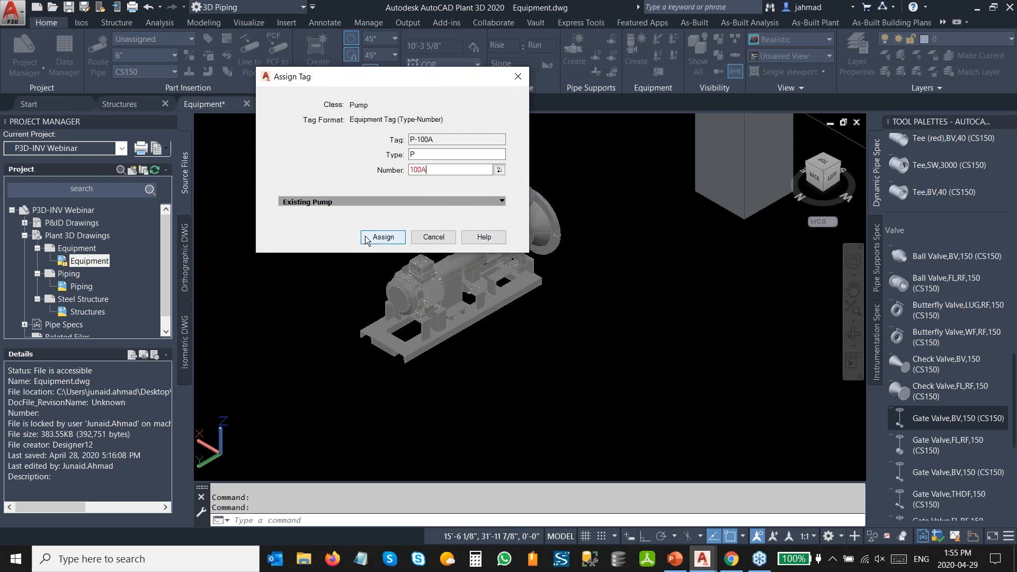
{"action": "left_click", "coordinate": [383, 237]}
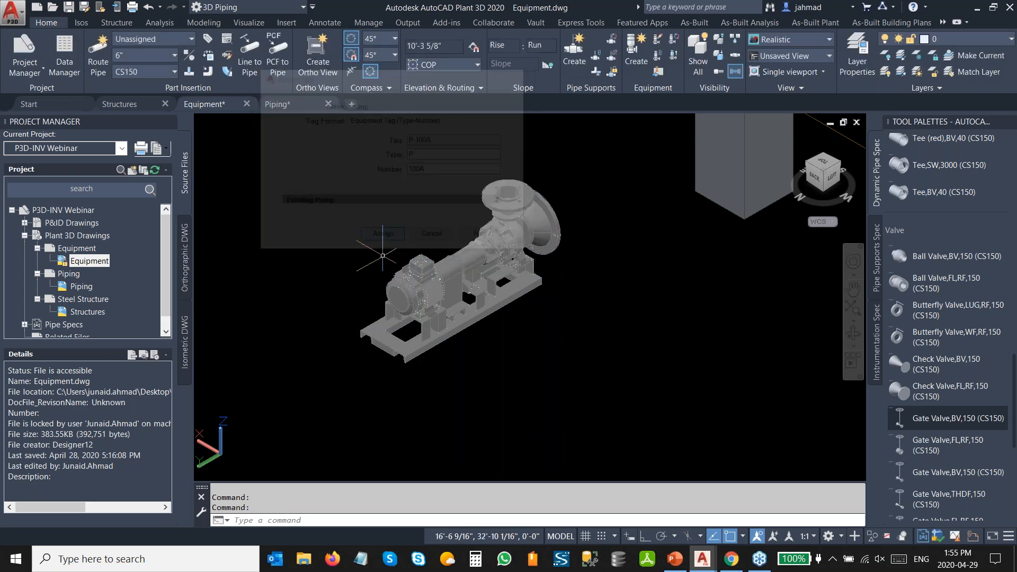
Step: Change the pump's nozzle N-1 to pressure class 150 and choose the flanged 4" ND, RF, 150, ASME B16.5 nozzle
{"action": "left_click", "coordinate": [482, 264]}
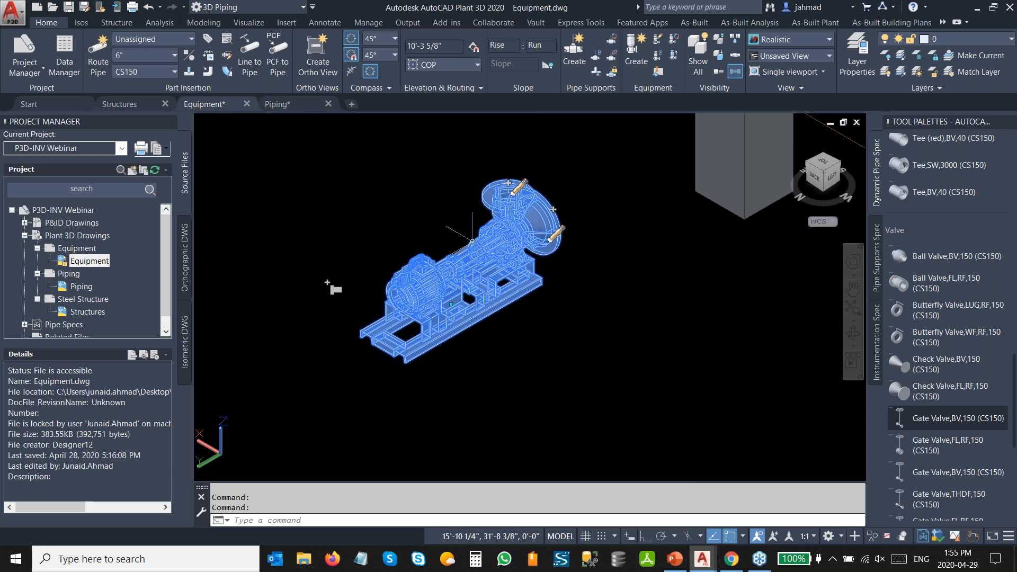
{"action": "middle_click_drag", "start_coordinate": [511, 182], "coordinate": [510, 217]}
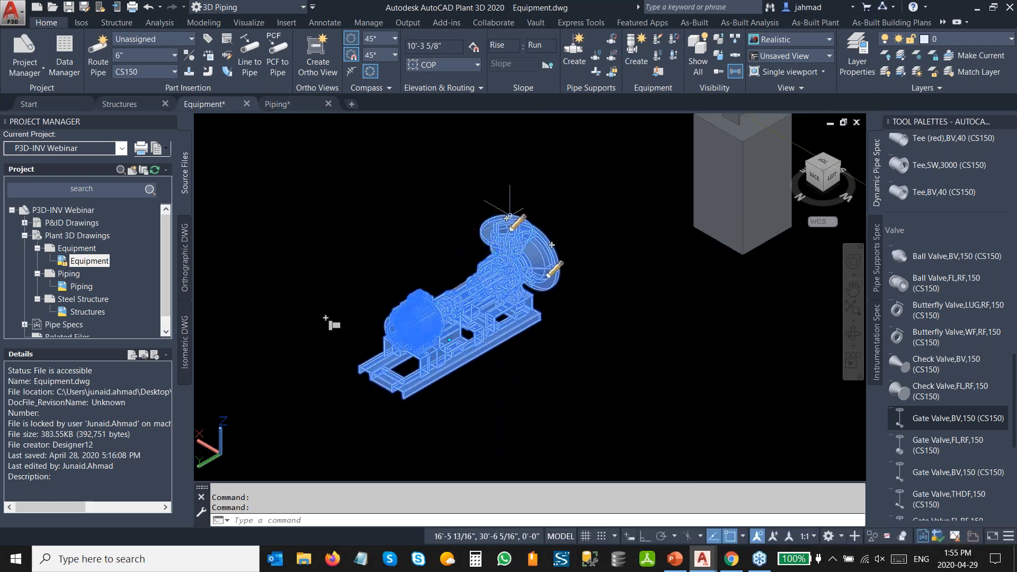
{"action": "left_click", "coordinate": [506, 218]}
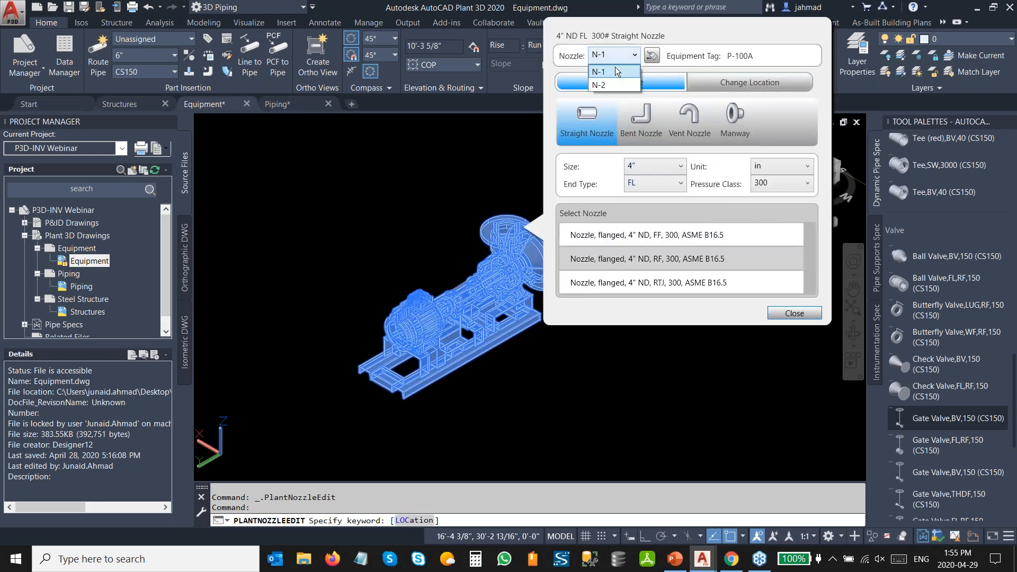
{"action": "left_click", "coordinate": [615, 83]}
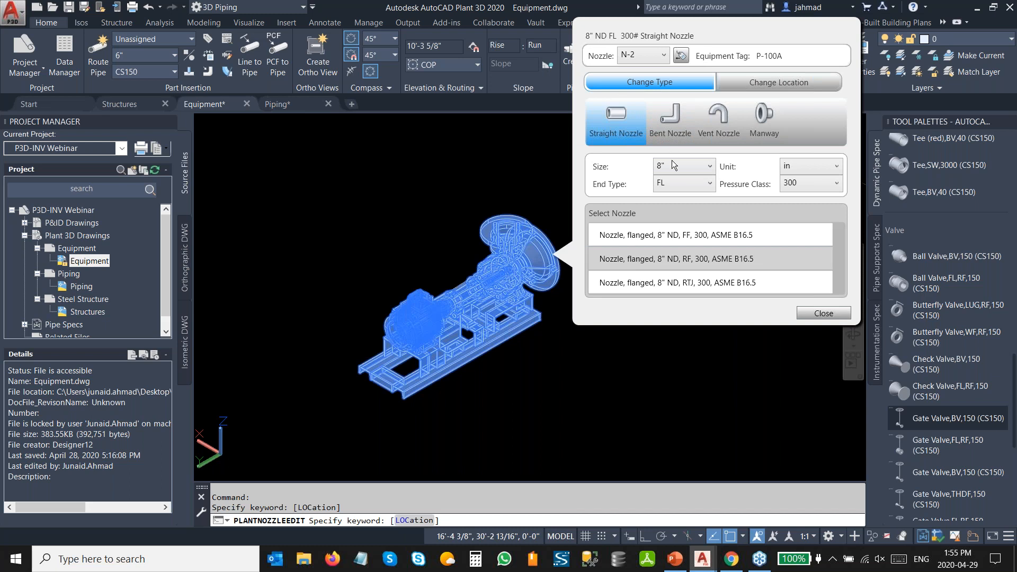
{"action": "left_click", "coordinate": [651, 56]}
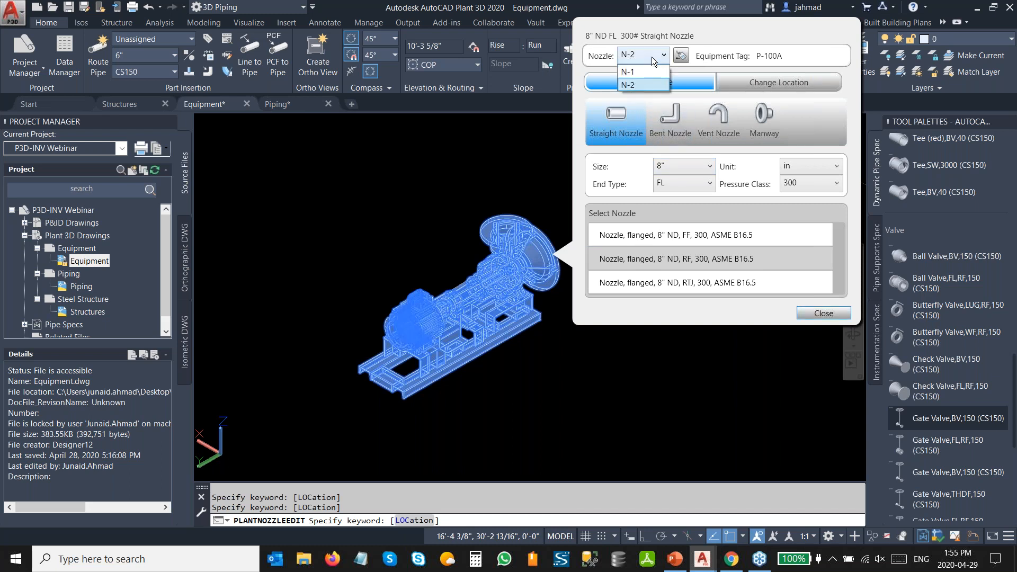
{"action": "left_click", "coordinate": [632, 76]}
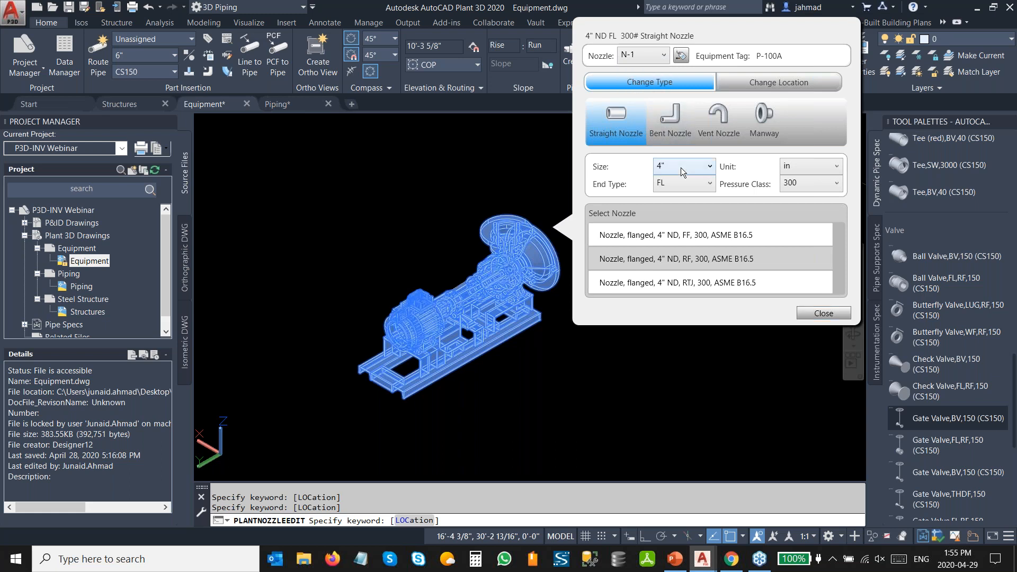
{"action": "left_click", "coordinate": [791, 183]}
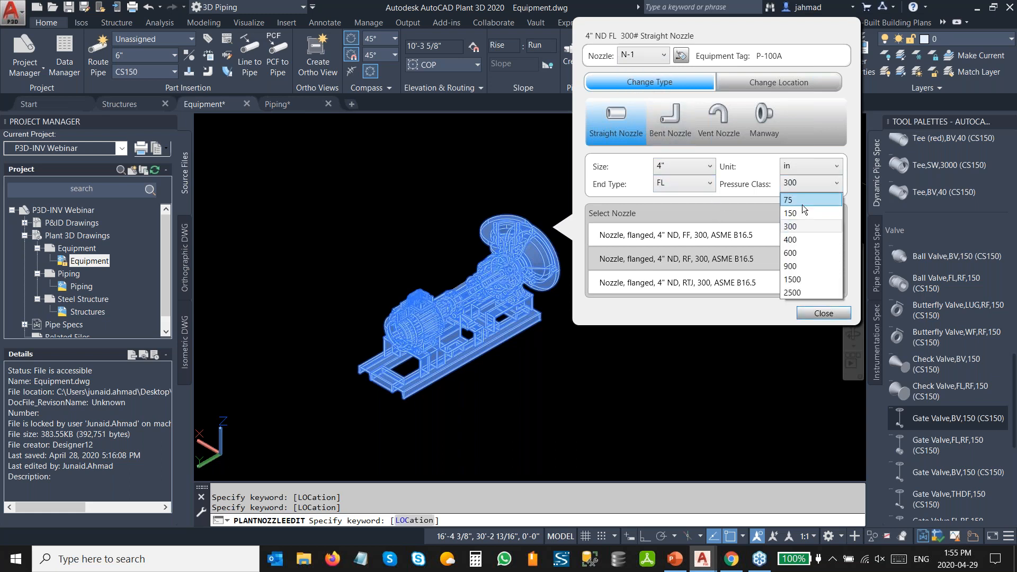
{"action": "left_click", "coordinate": [792, 201]}
{"action": "left_click", "coordinate": [695, 258]}
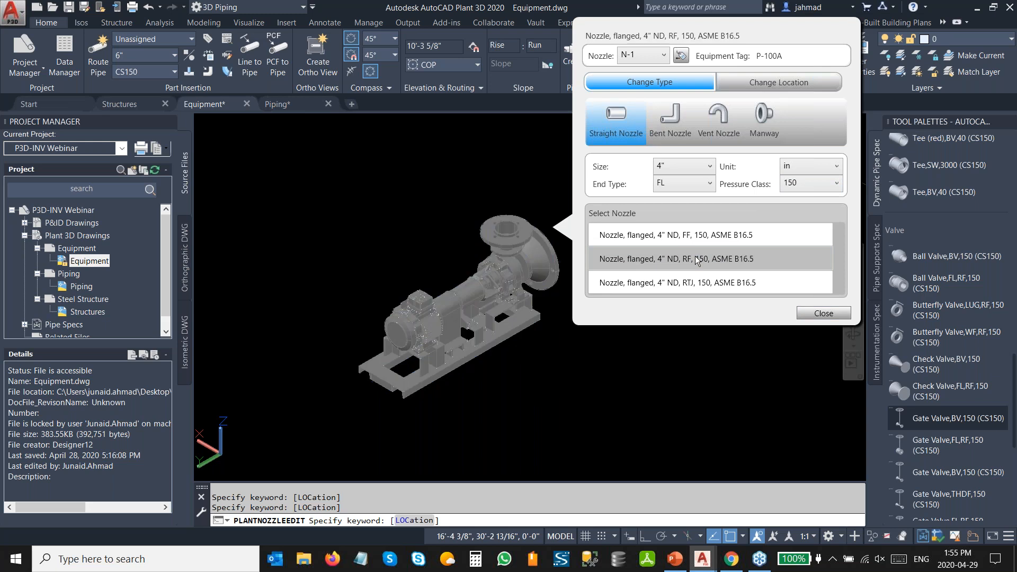
Step: Change nozzle N-2 to pressure class 150, choose the flanged 8" ND, RF, 150, ASME B16.5 nozzle, and finish editing the nozzles
{"action": "left_click", "coordinate": [641, 57]}
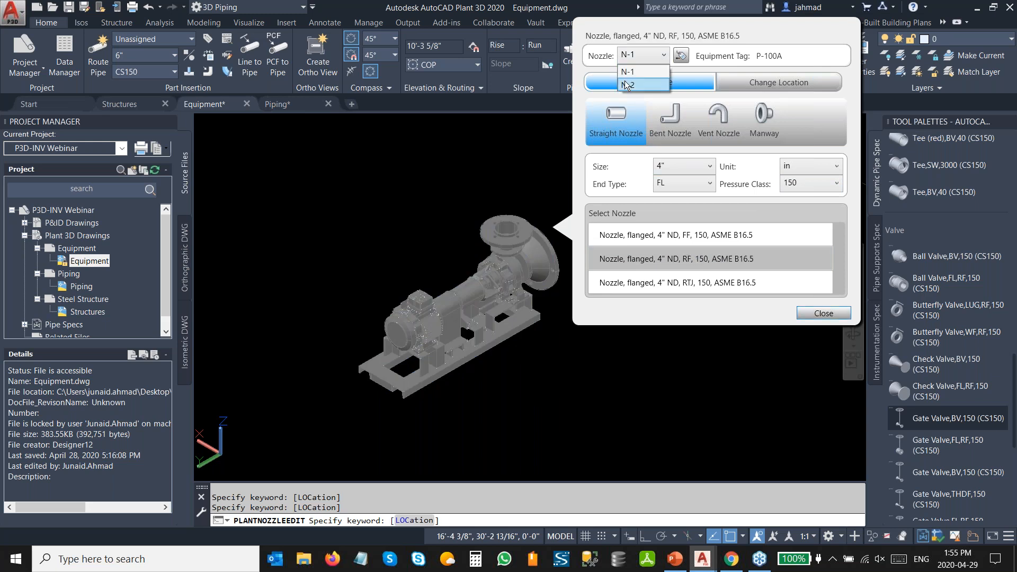
{"action": "left_click", "coordinate": [635, 77]}
{"action": "left_click", "coordinate": [798, 185]}
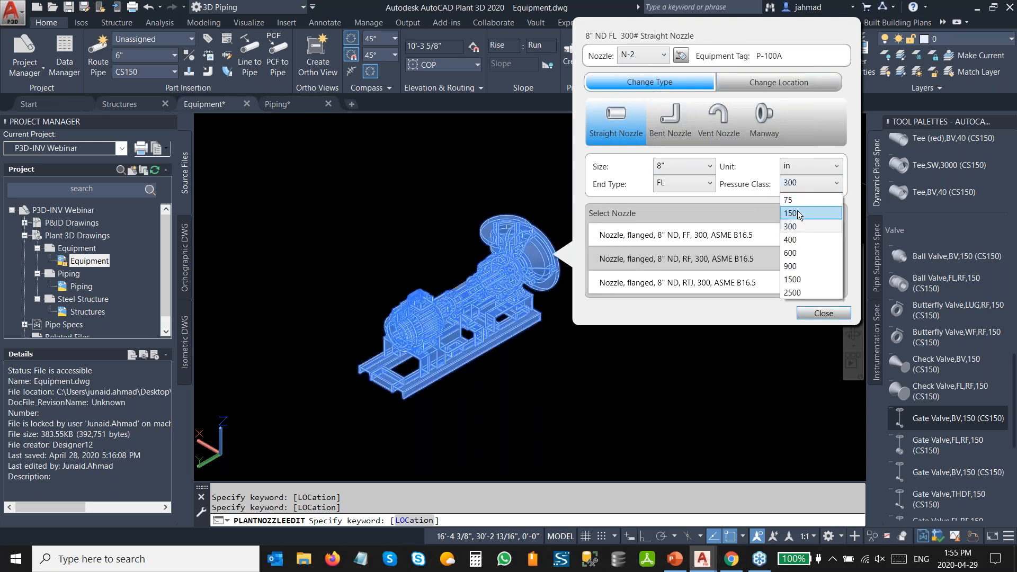
{"action": "left_click", "coordinate": [793, 206]}
{"action": "left_click", "coordinate": [688, 259]}
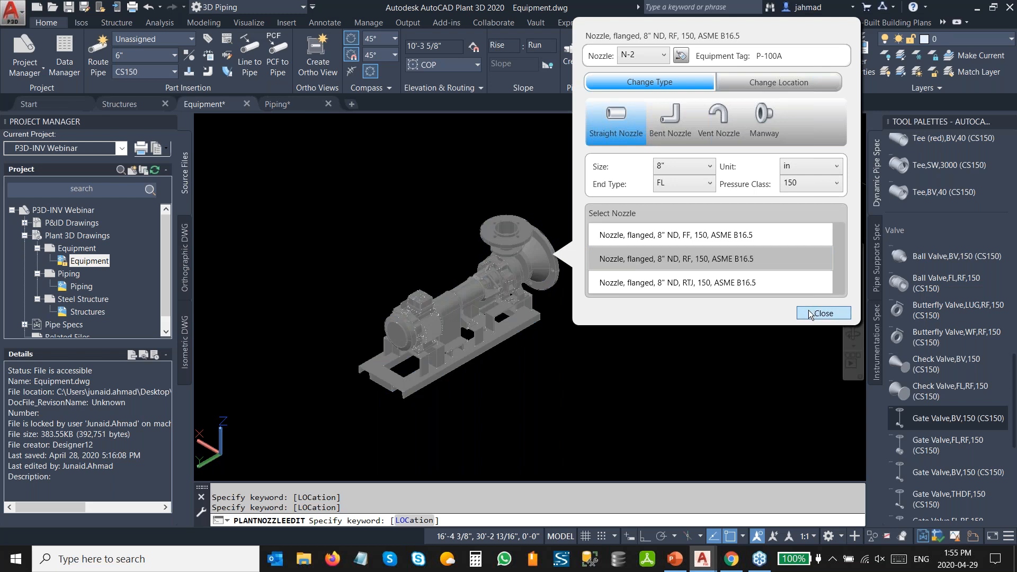
{"action": "left_click", "coordinate": [823, 313]}
{"action": "mouse_move", "coordinate": [518, 234]}
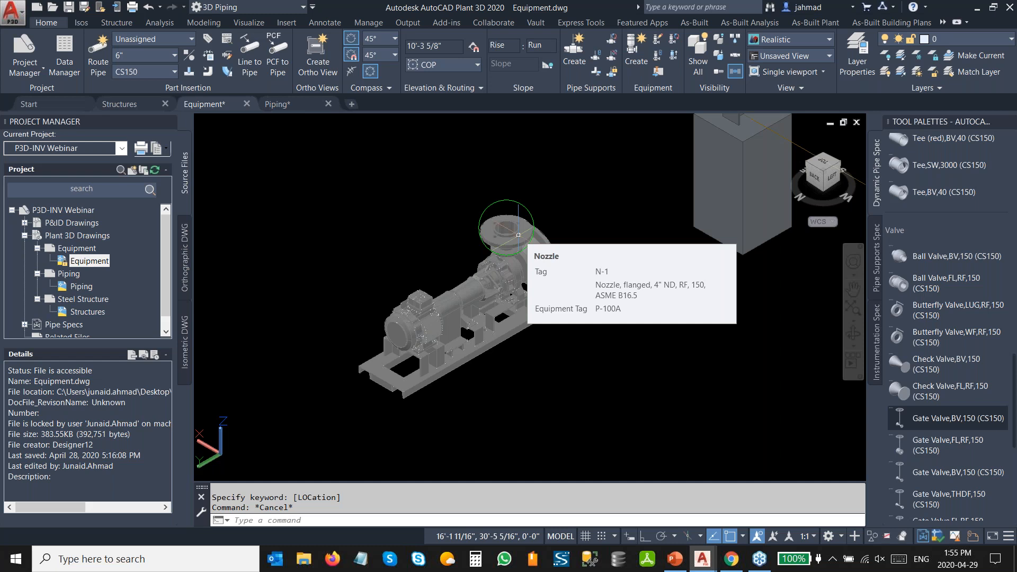
Step: Copy the pump 4' in the 180° direction with Ortho on
{"action": "scroll", "coordinate": [518, 235], "scroll_direction": "down", "scroll_amount": 3}
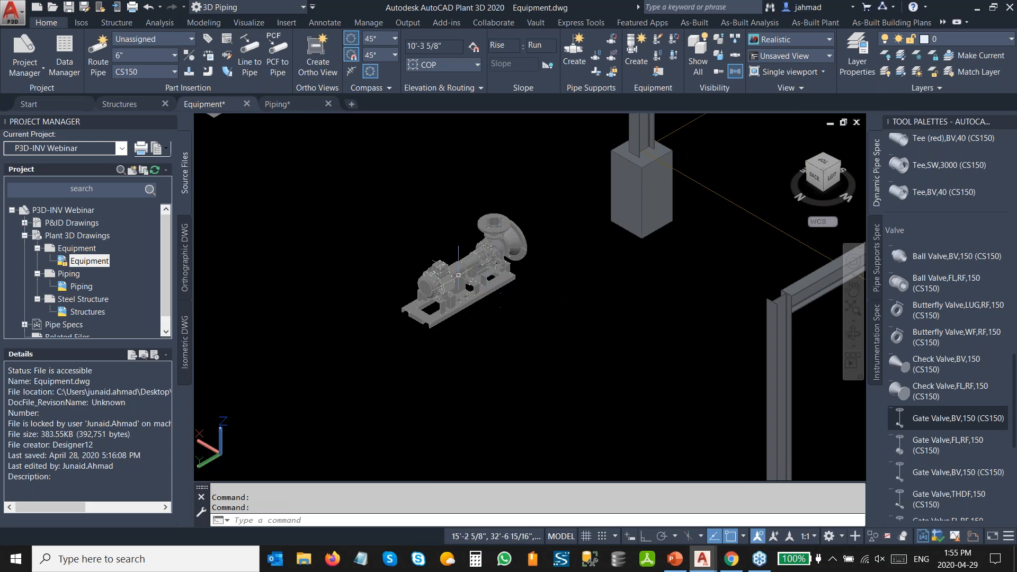
{"action": "left_click", "coordinate": [481, 260]}
{"action": "right_click", "coordinate": [481, 260]}
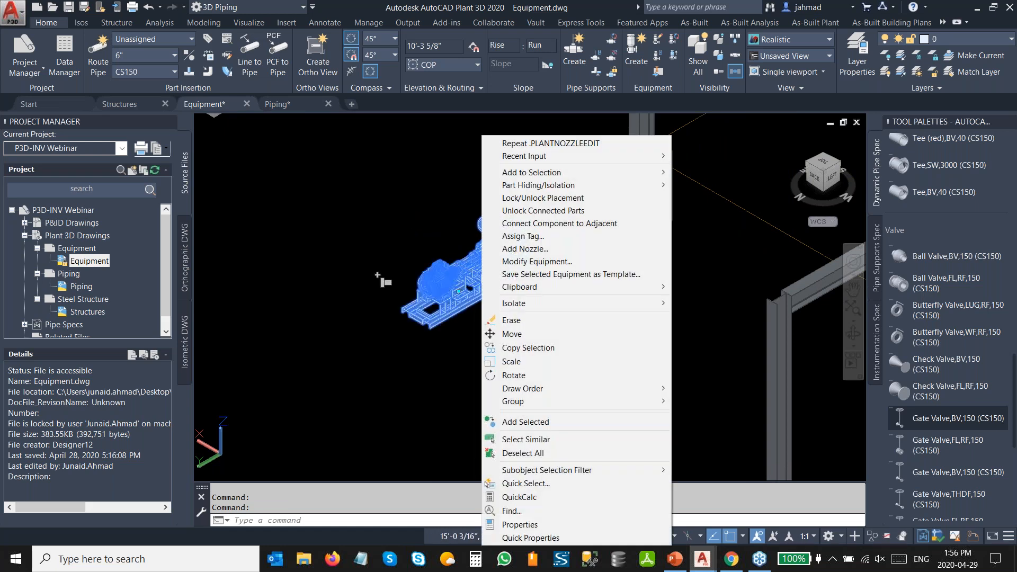
{"action": "left_click", "coordinate": [520, 348]}
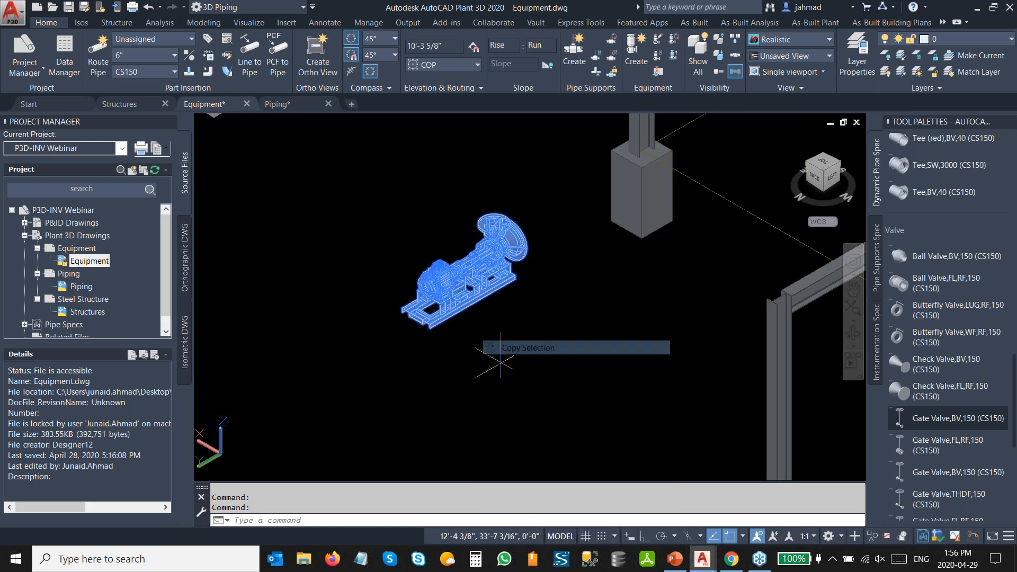
{"action": "left_click", "coordinate": [437, 331]}
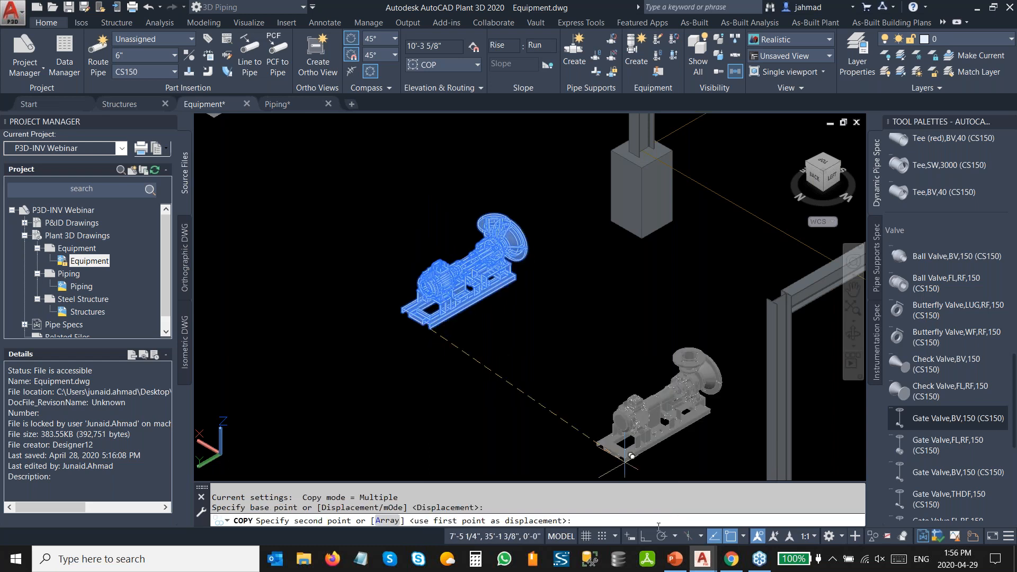
{"action": "left_click", "coordinate": [645, 537]}
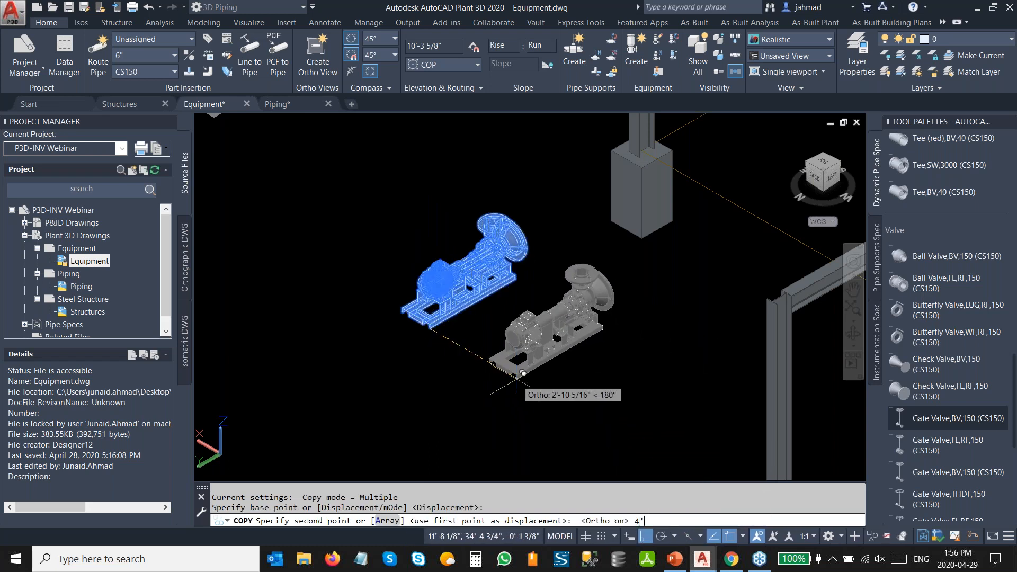
{"action": "key", "text": "Return"}
{"action": "key", "text": "Escape"}
{"action": "key", "text": "Escape"}
Step: Assign the copied pump the equipment tag P-100B, using number 100B
{"action": "scroll", "coordinate": [468, 279], "scroll_direction": "up", "scroll_amount": 2}
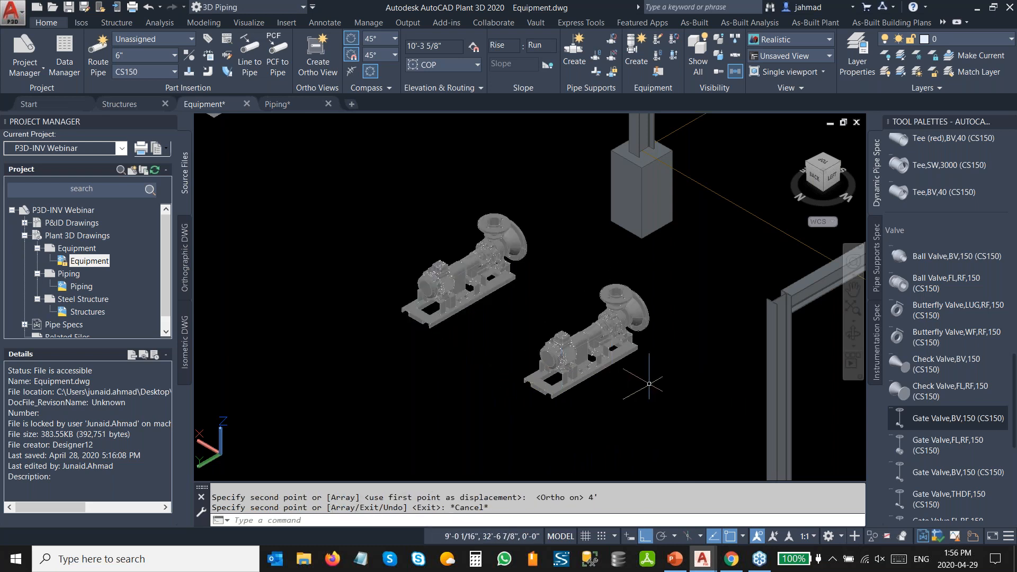
{"action": "left_click", "coordinate": [586, 338]}
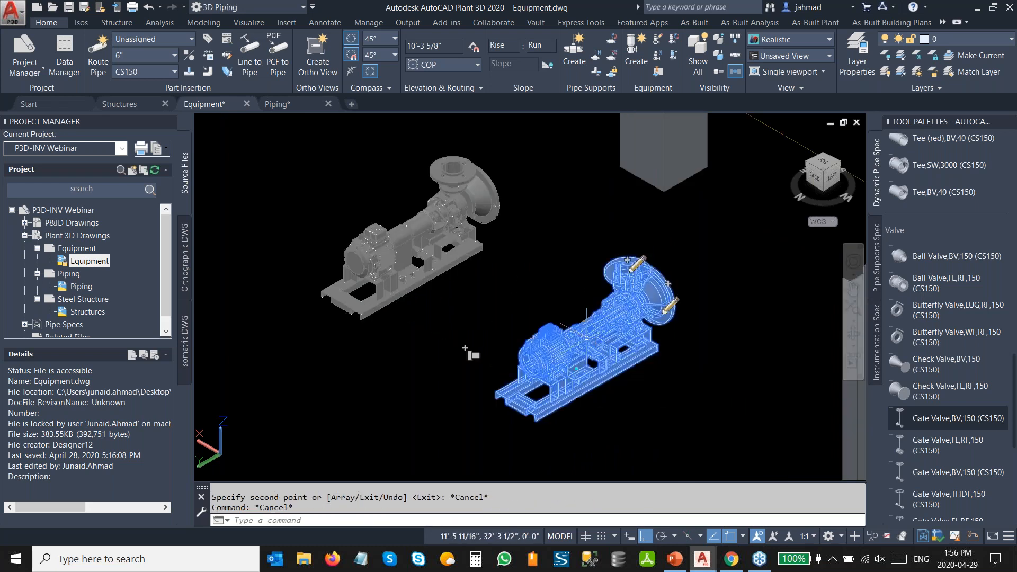
{"action": "right_click", "coordinate": [587, 339]}
{"action": "left_click", "coordinate": [643, 236]}
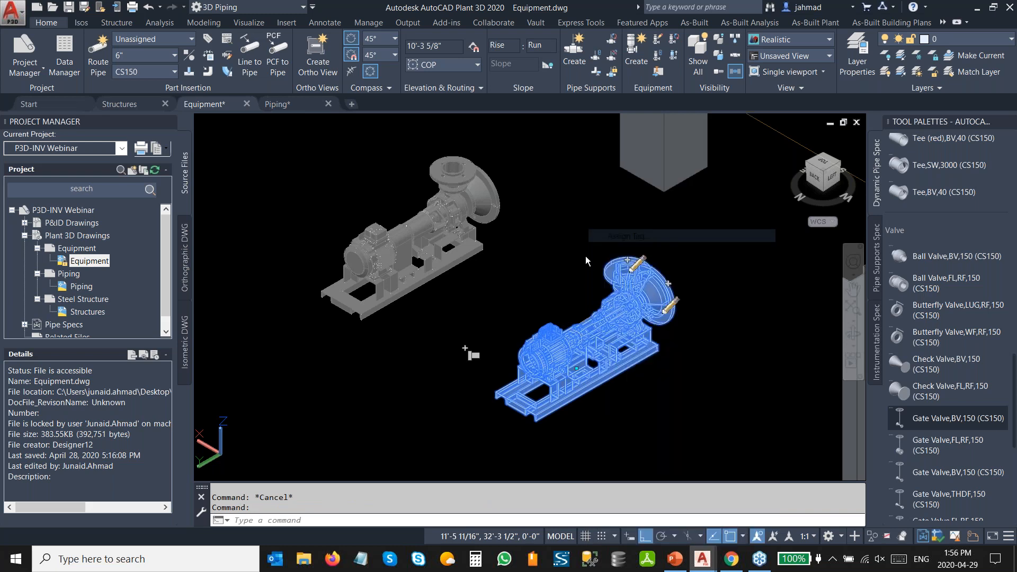
{"action": "key", "text": "Right"}
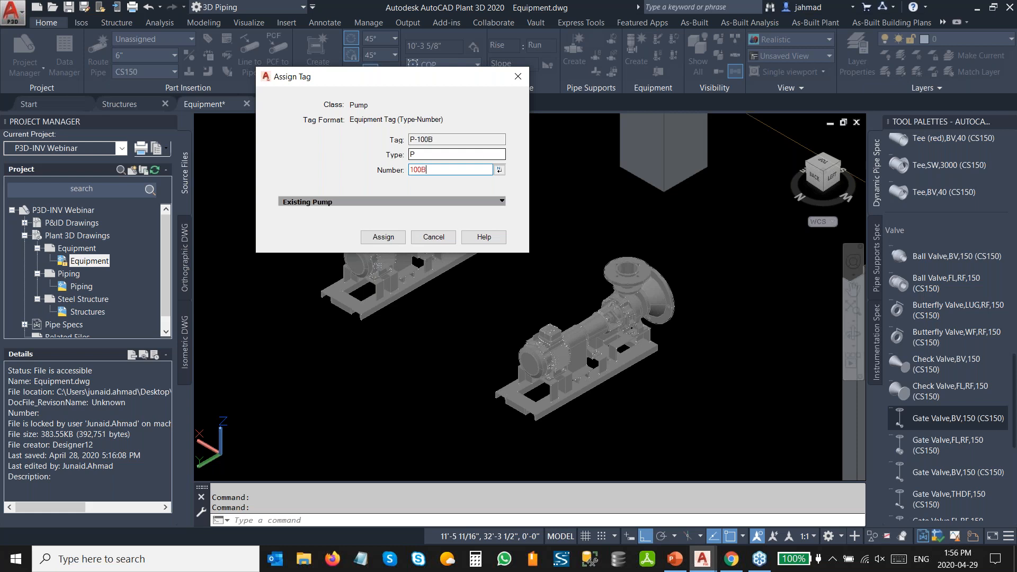
{"action": "left_click", "coordinate": [383, 236]}
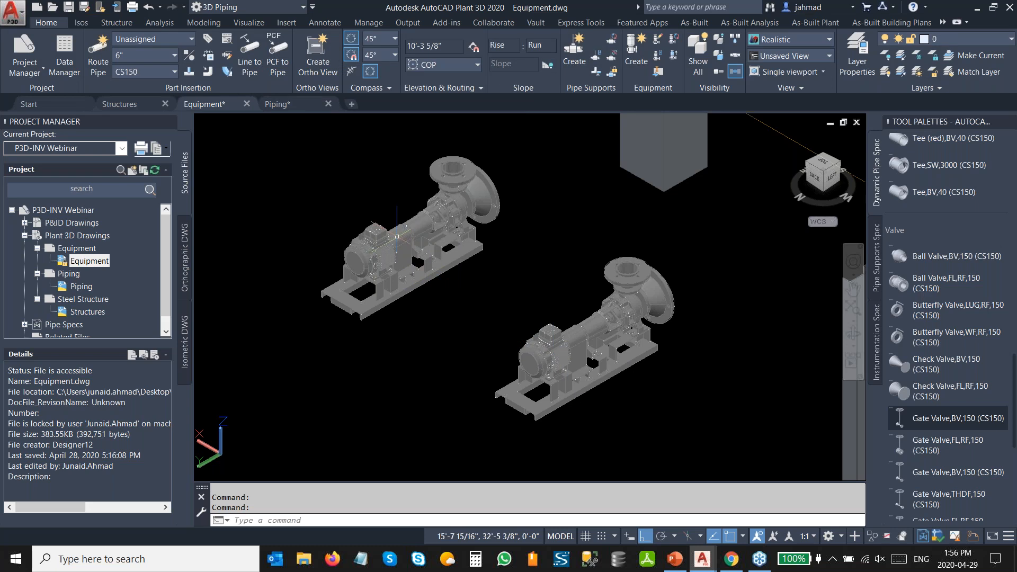
Step: Save the Equipment drawing, switch to the Piping drawing, and reload its Equipment external reference
{"action": "scroll", "coordinate": [376, 229], "scroll_direction": "down", "scroll_amount": 2}
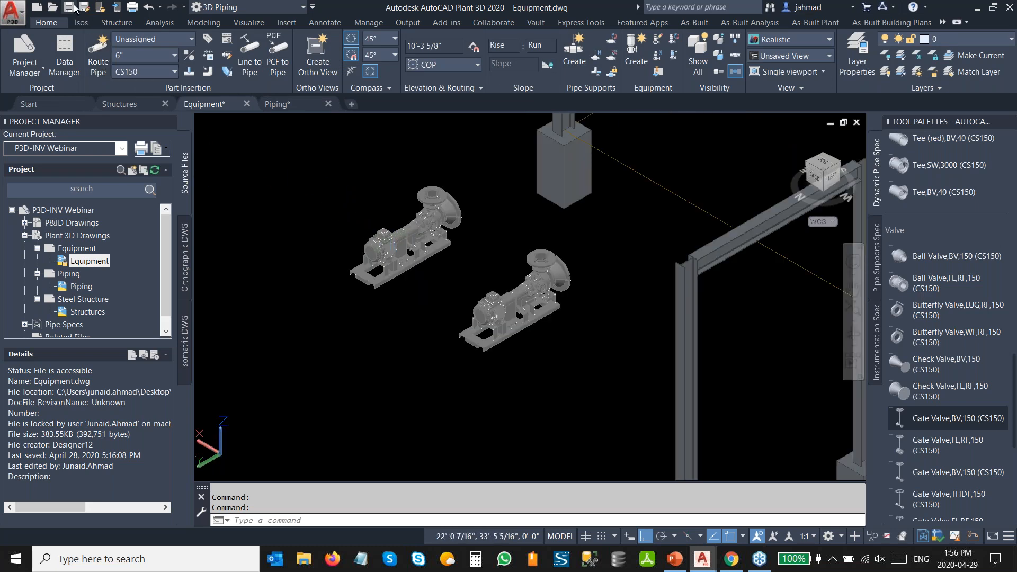
{"action": "left_click", "coordinate": [288, 106]}
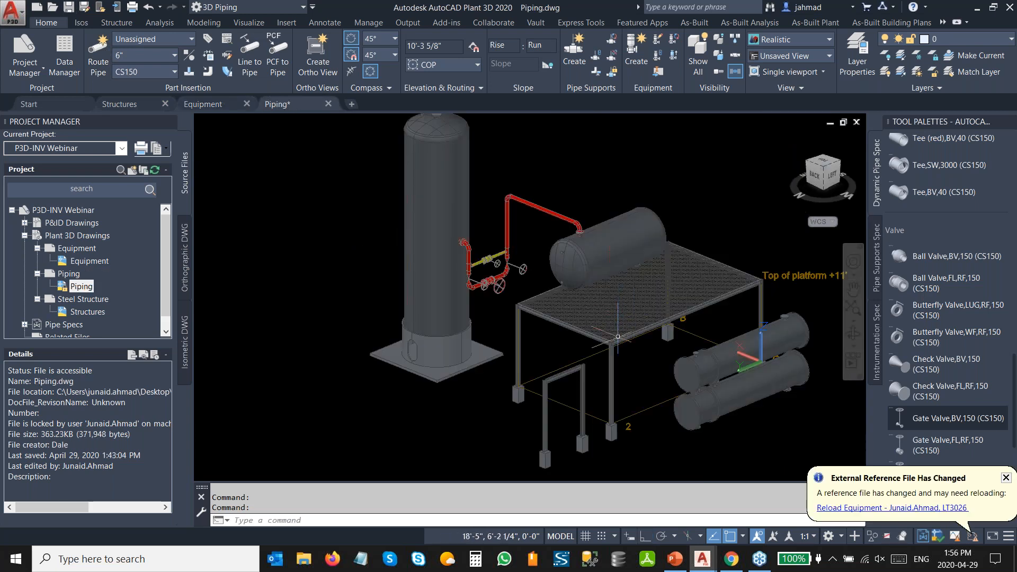
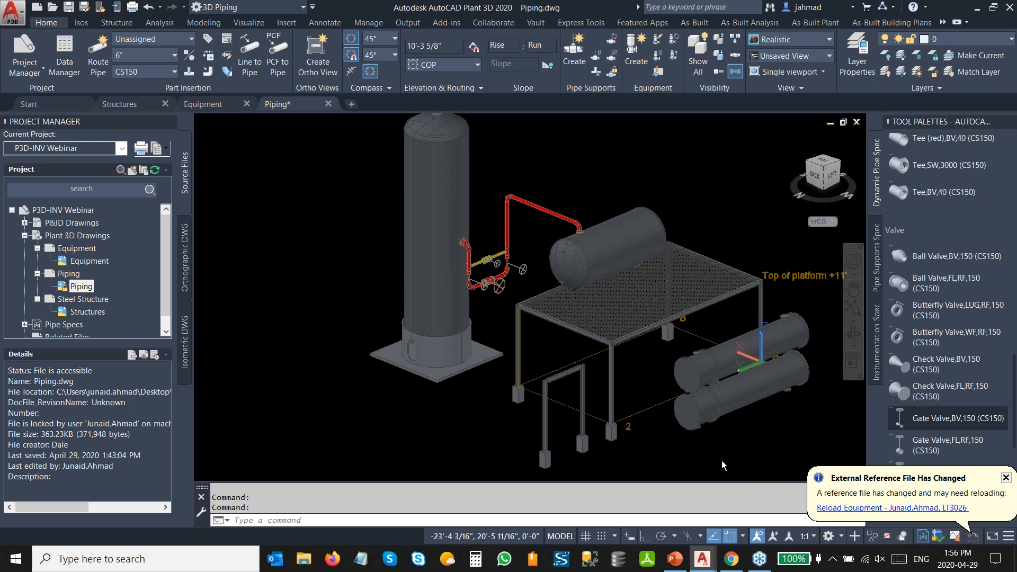
{"action": "left_click", "coordinate": [892, 508]}
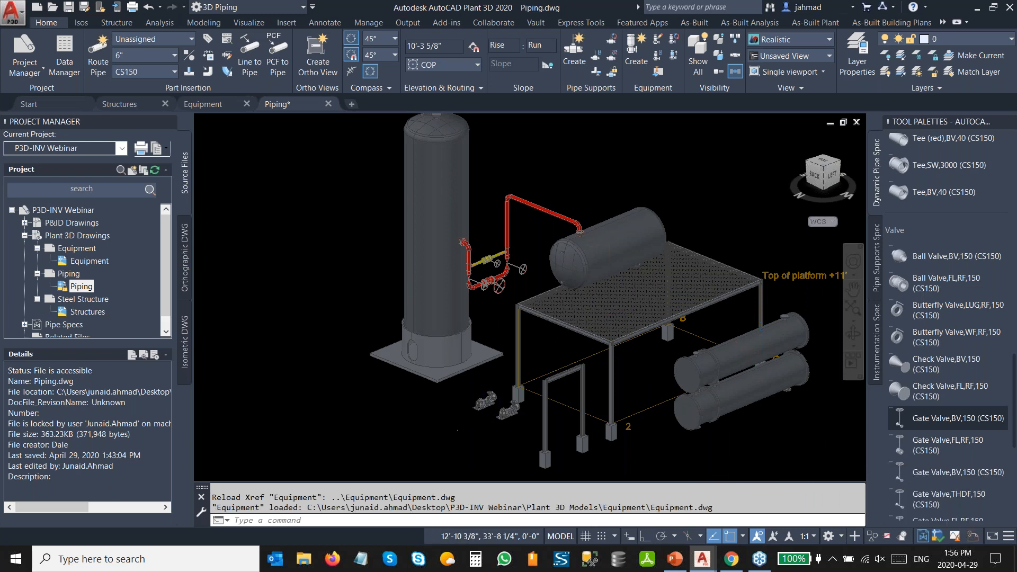
Step: Set the pipe routing size to 4" for the CS150 spec
{"action": "scroll", "coordinate": [565, 456], "scroll_direction": "up", "scroll_amount": 4}
{"action": "scroll", "coordinate": [487, 397], "scroll_direction": "up", "scroll_amount": 5}
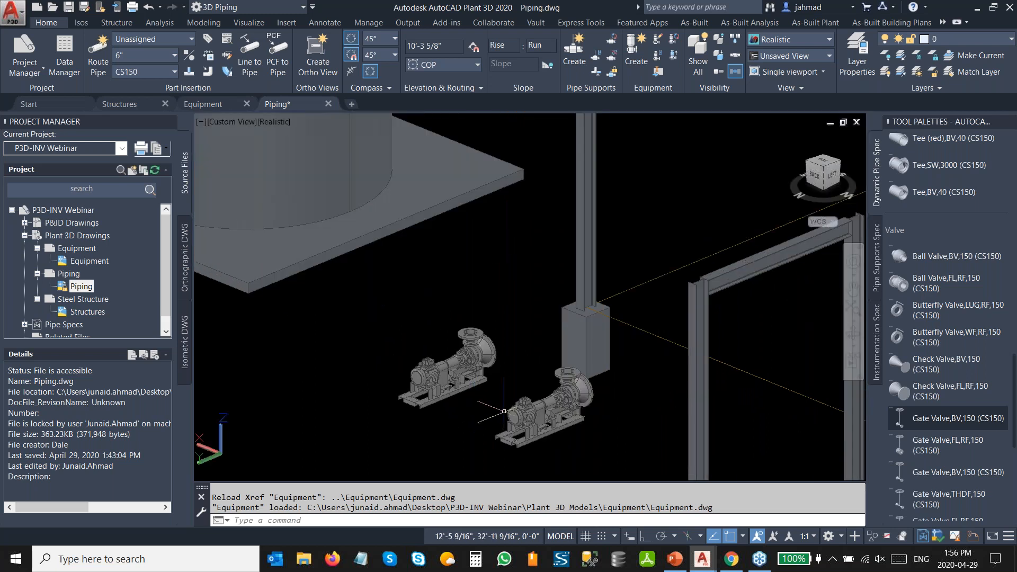
{"action": "middle_click_drag", "start_coordinate": [487, 396], "coordinate": [461, 370], "text": "shift"}
{"action": "middle_click_drag", "start_coordinate": [468, 324], "coordinate": [433, 339], "text": "shift"}
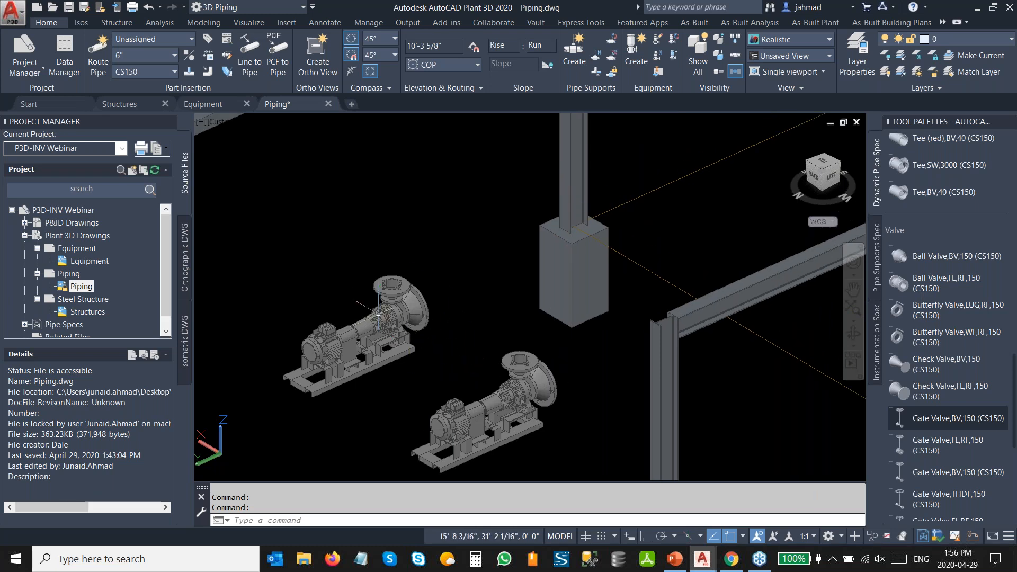
{"action": "left_click", "coordinate": [147, 56]}
{"action": "left_click", "coordinate": [128, 106]}
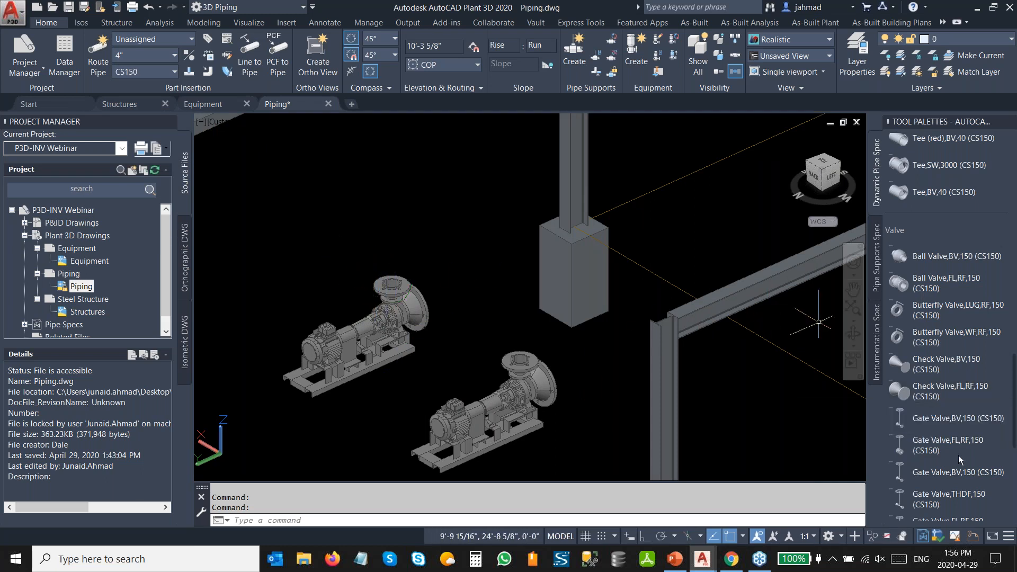
Step: Insert Check Valve,FL,RF,150 (CS150) at the node of the first pump's upward-facing discharge nozzle, keeping the default rotation
{"action": "scroll", "coordinate": [959, 450], "scroll_direction": "down", "scroll_amount": 3}
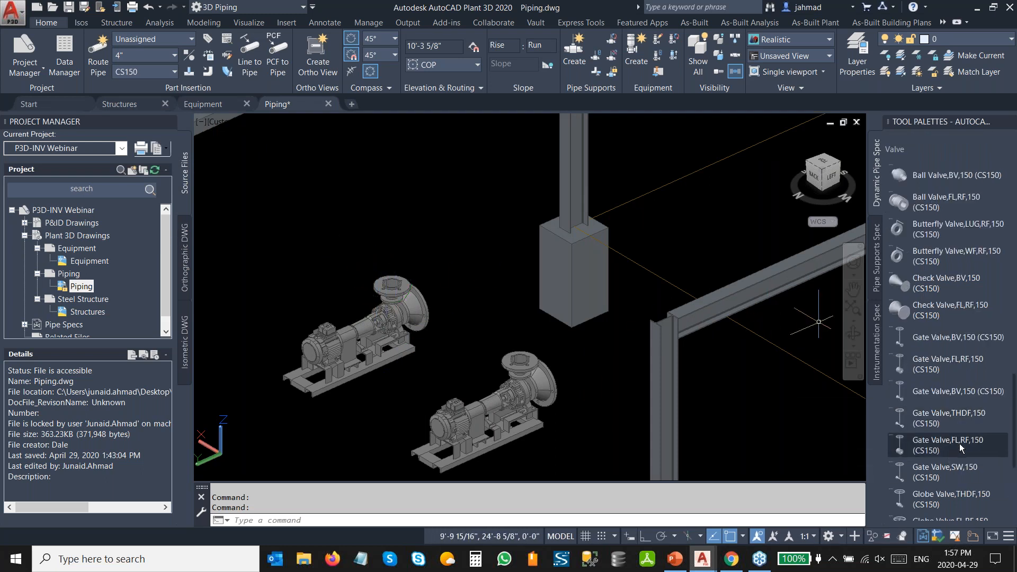
{"action": "scroll", "coordinate": [960, 448], "scroll_direction": "down", "scroll_amount": 6}
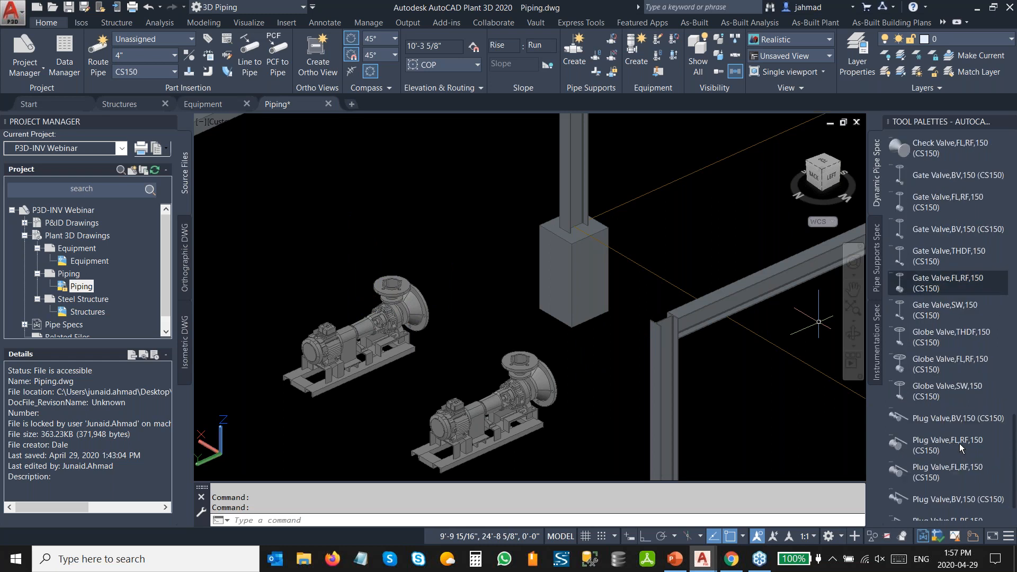
{"action": "scroll", "coordinate": [942, 426], "scroll_direction": "up", "scroll_amount": 6}
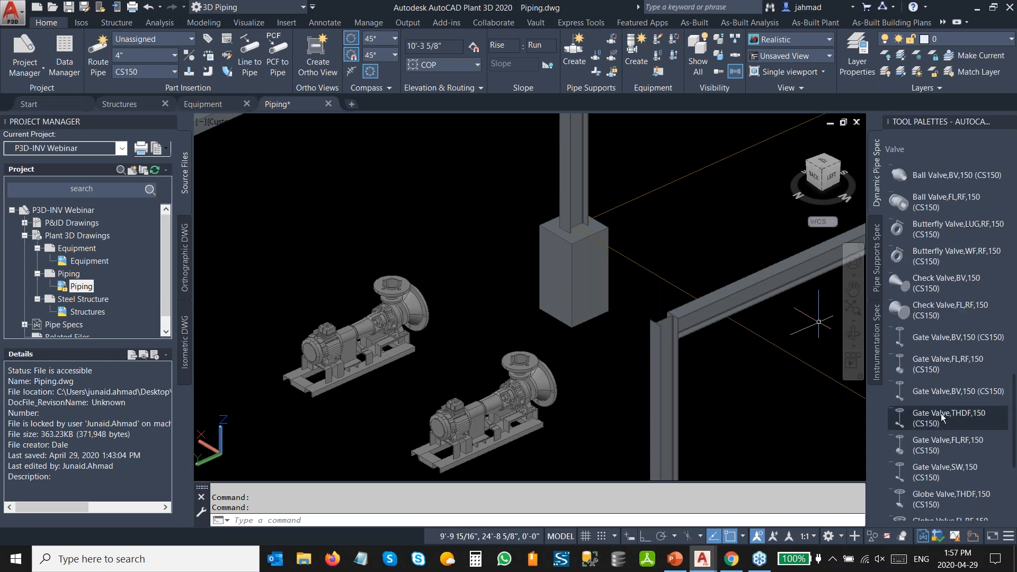
{"action": "left_click", "coordinate": [940, 307]}
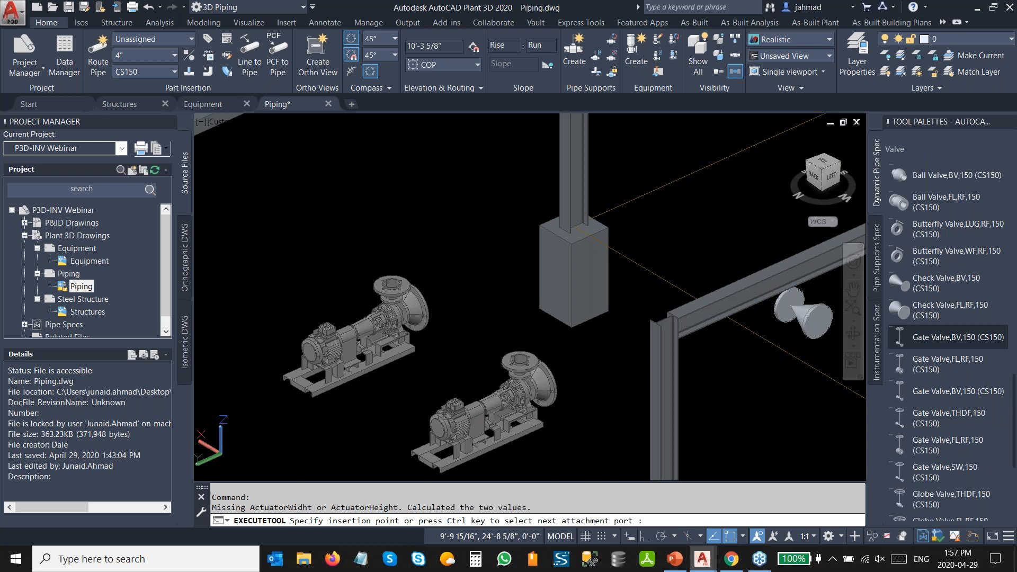
{"action": "scroll", "coordinate": [450, 294], "scroll_direction": "up", "scroll_amount": 2}
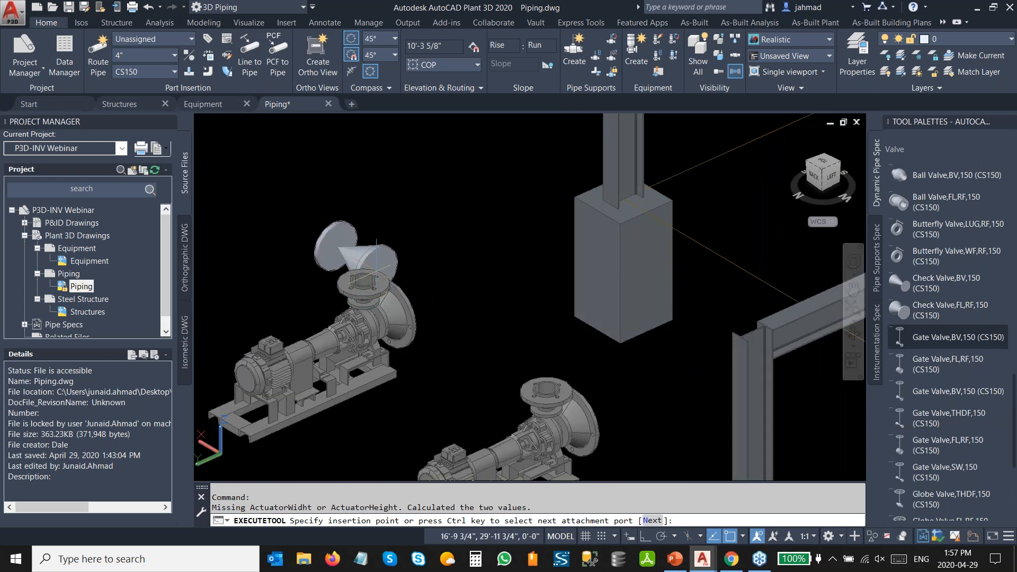
{"action": "scroll", "coordinate": [338, 300], "scroll_direction": "up", "scroll_amount": 2}
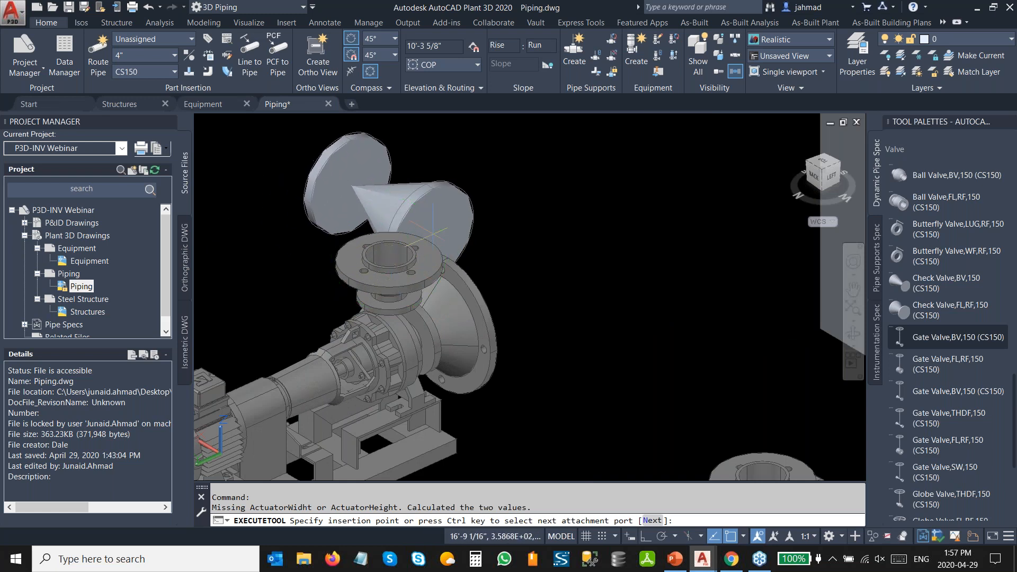
{"action": "right_click", "coordinate": [493, 212], "text": "shift"}
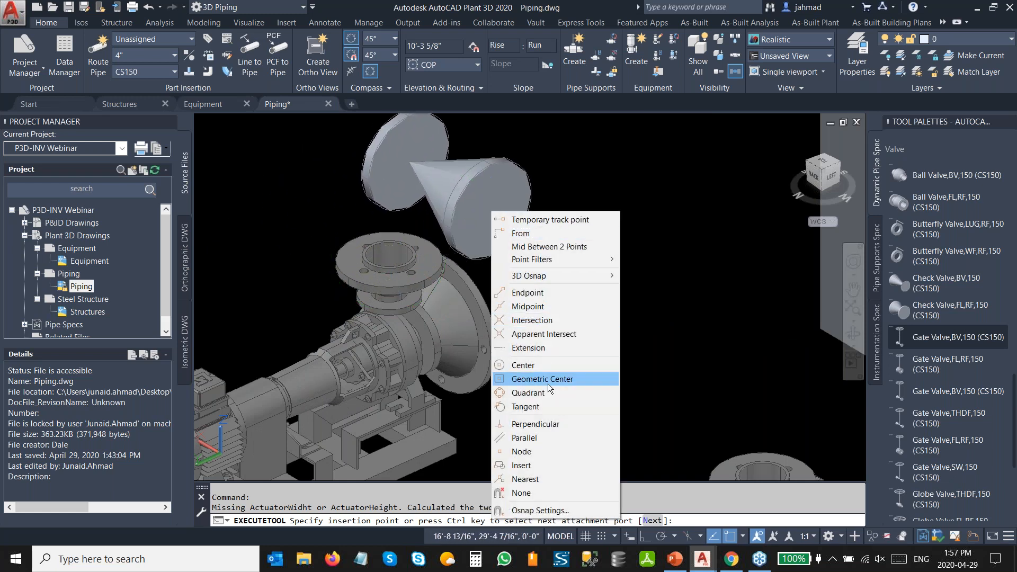
{"action": "left_click", "coordinate": [551, 452]}
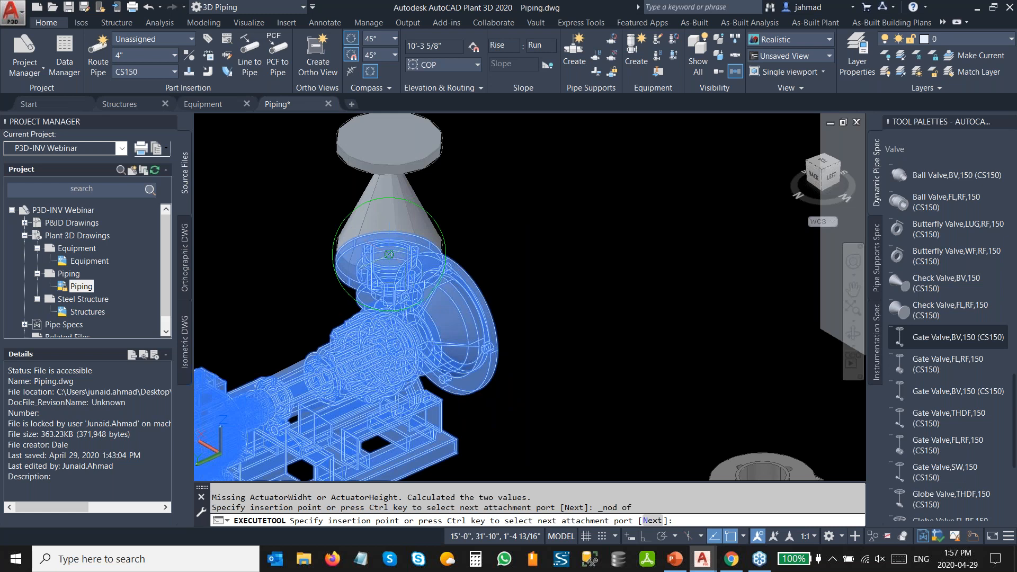
{"action": "left_click", "coordinate": [389, 254]}
{"action": "left_click", "coordinate": [613, 385]}
Step: Place the same flanged check valve on the second pump's upward-facing nozzle, snapping to its node, and end the insertion
{"action": "scroll", "coordinate": [617, 383], "scroll_direction": "down", "scroll_amount": 2}
{"action": "middle_click_drag", "start_coordinate": [622, 381], "coordinate": [497, 293]}
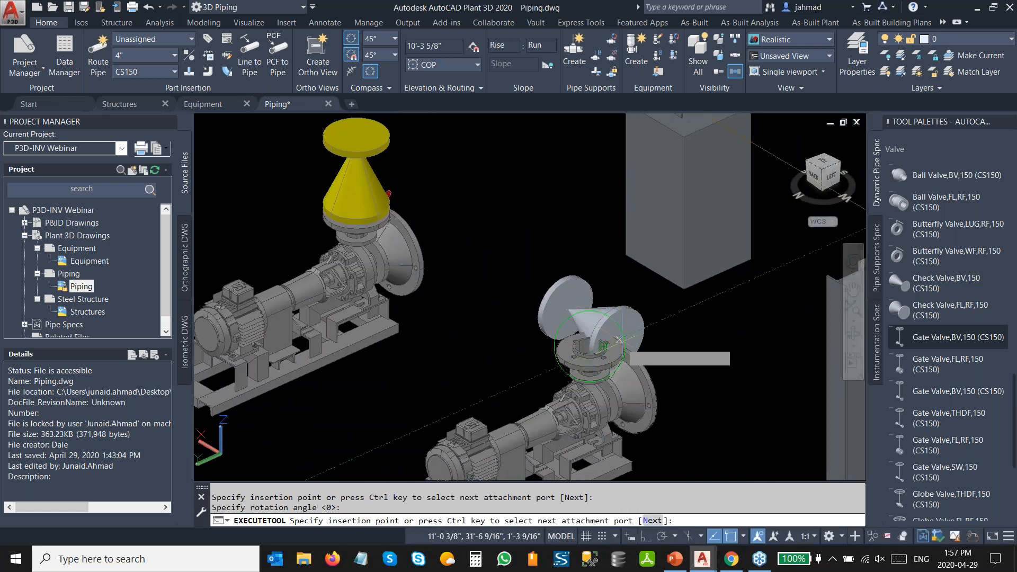
{"action": "right_click", "coordinate": [646, 328], "text": "shift"}
{"action": "left_click", "coordinate": [677, 267]}
{"action": "left_click", "coordinate": [589, 347]}
{"action": "left_click", "coordinate": [734, 422]}
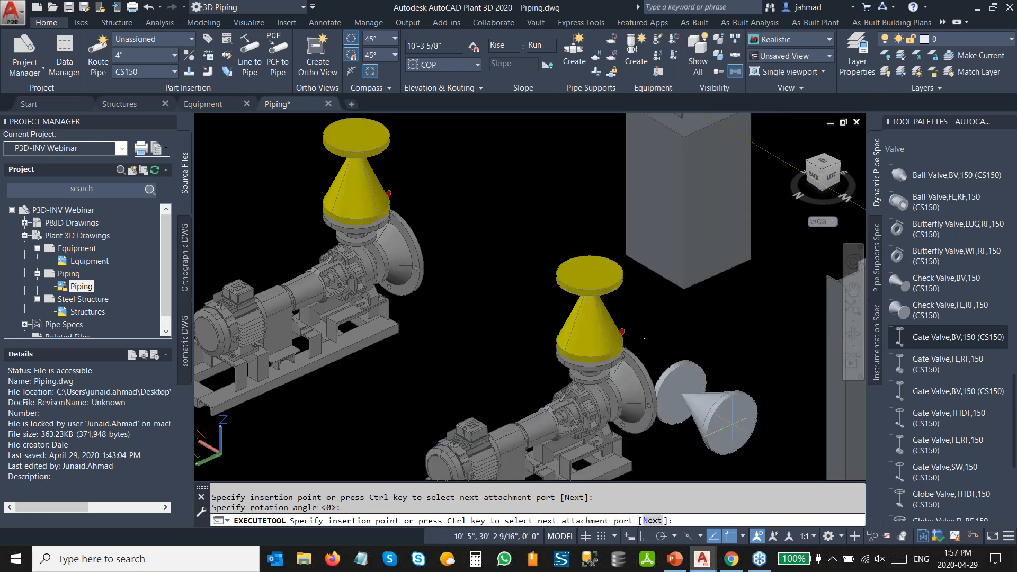
{"action": "key", "text": "Escape"}
{"action": "scroll", "coordinate": [490, 233], "scroll_direction": "down", "scroll_amount": 1}
{"action": "middle_click_drag", "start_coordinate": [490, 233], "coordinate": [478, 358]}
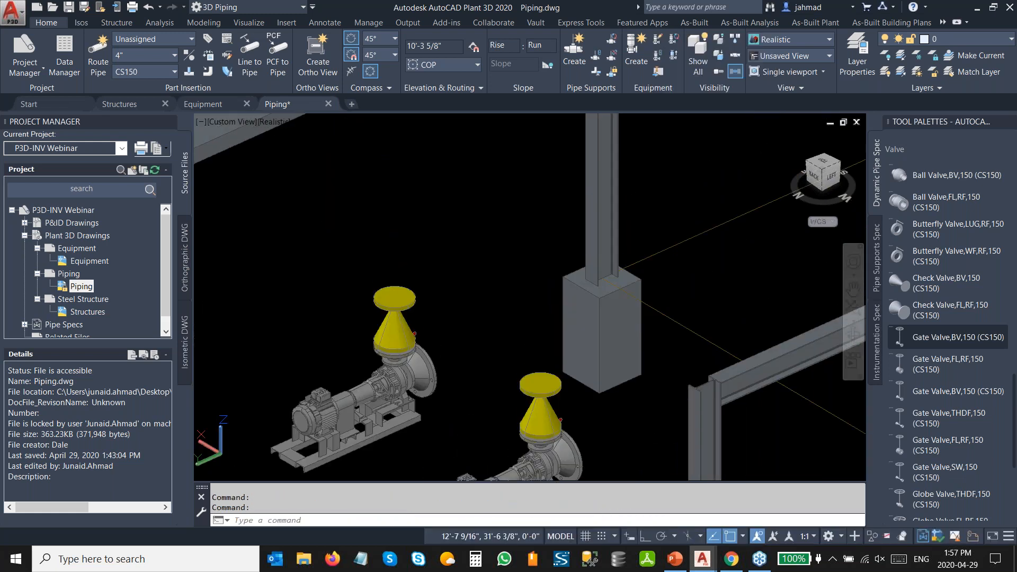
Step: Start a pipe from the first check valve's open end and choose the 4" Gate Valve, Double Disc, 150 LB, RF as its fitting
{"action": "left_click", "coordinate": [402, 321]}
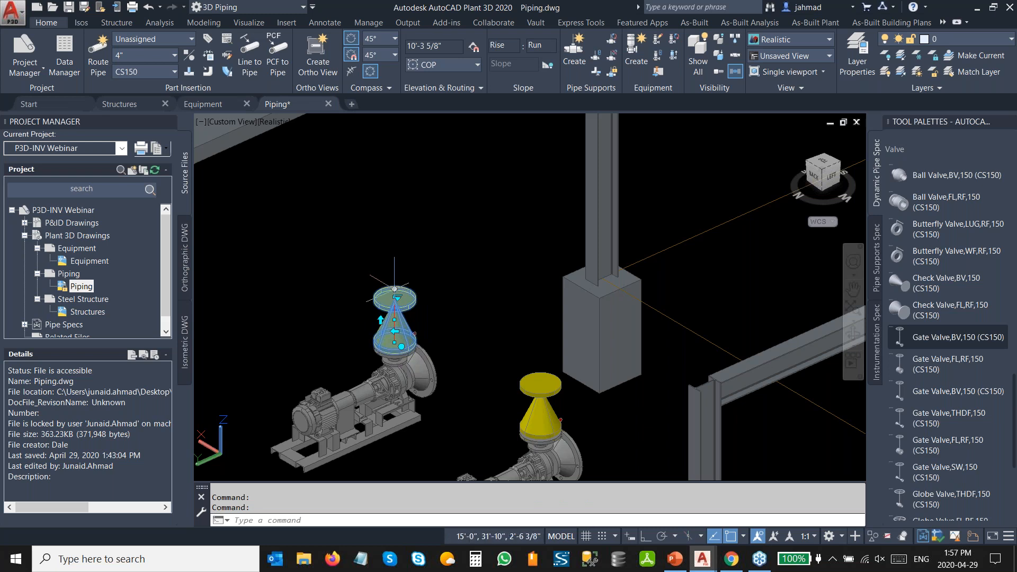
{"action": "left_click", "coordinate": [394, 289]}
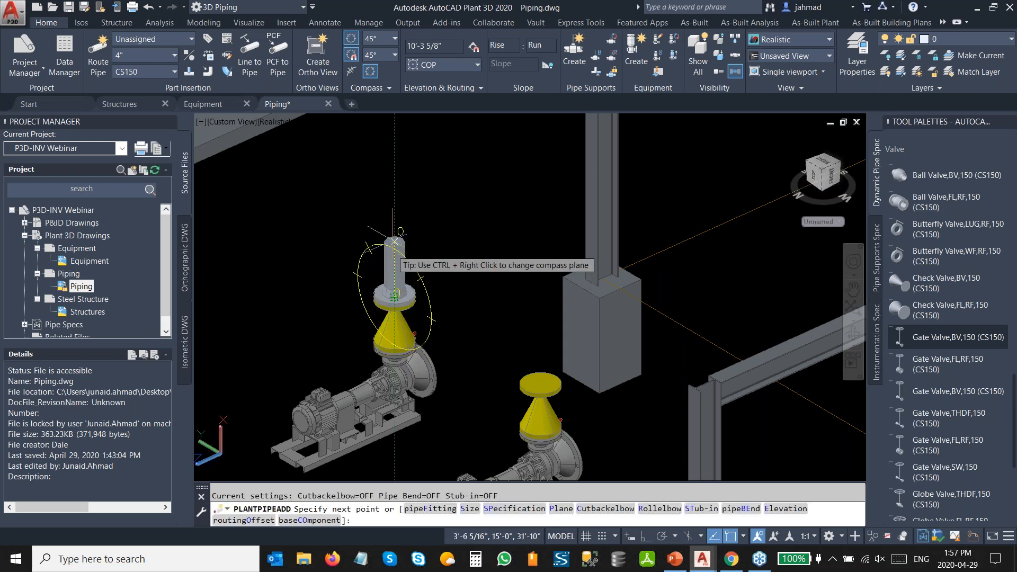
{"action": "right_click", "coordinate": [394, 241]}
{"action": "left_click", "coordinate": [434, 293]}
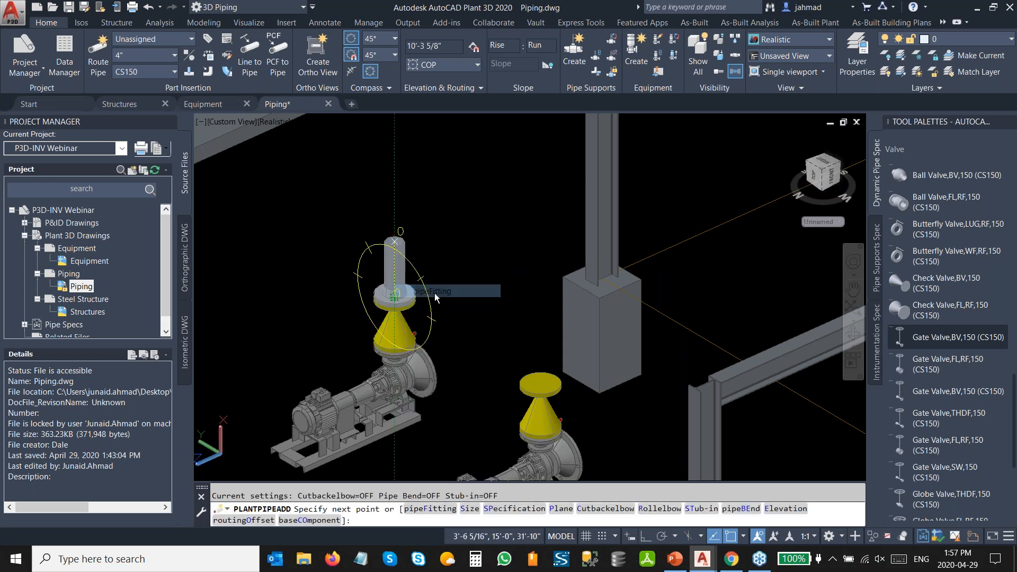
{"action": "left_click", "coordinate": [282, 210]}
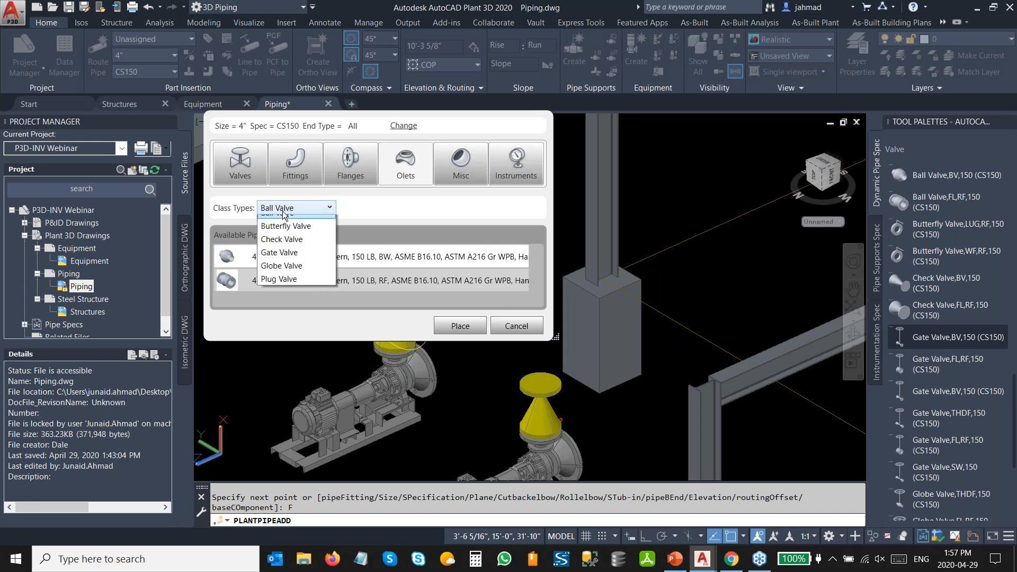
{"action": "left_click", "coordinate": [288, 259]}
{"action": "left_click", "coordinate": [330, 282]}
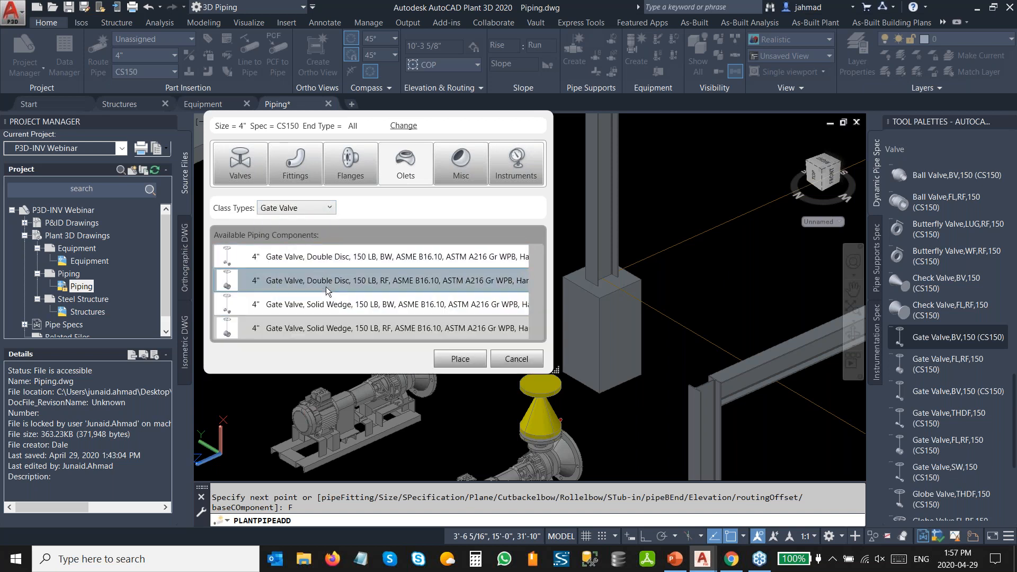
{"action": "left_click", "coordinate": [449, 360]}
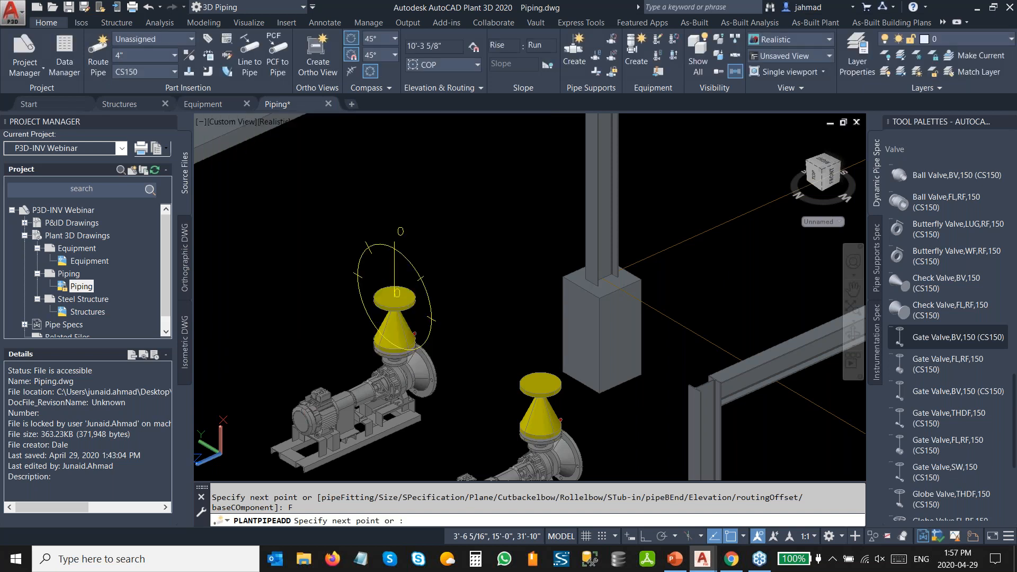
Step: Place the gate valve directly on the first check valve in Fitting-to-fitting mode, with its handwheel rotated 45°
{"action": "right_click", "coordinate": [392, 245]}
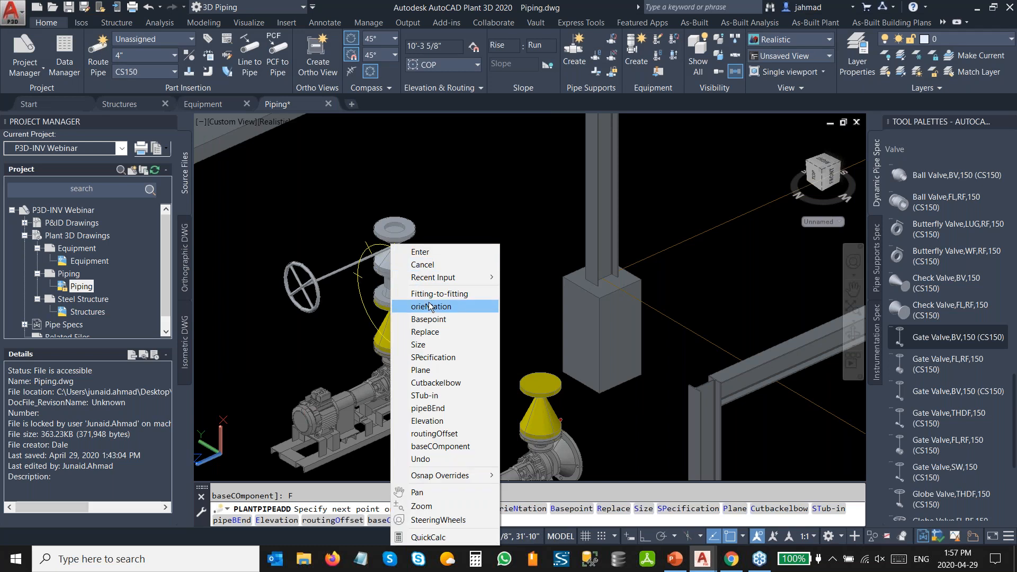
{"action": "left_click", "coordinate": [429, 294]}
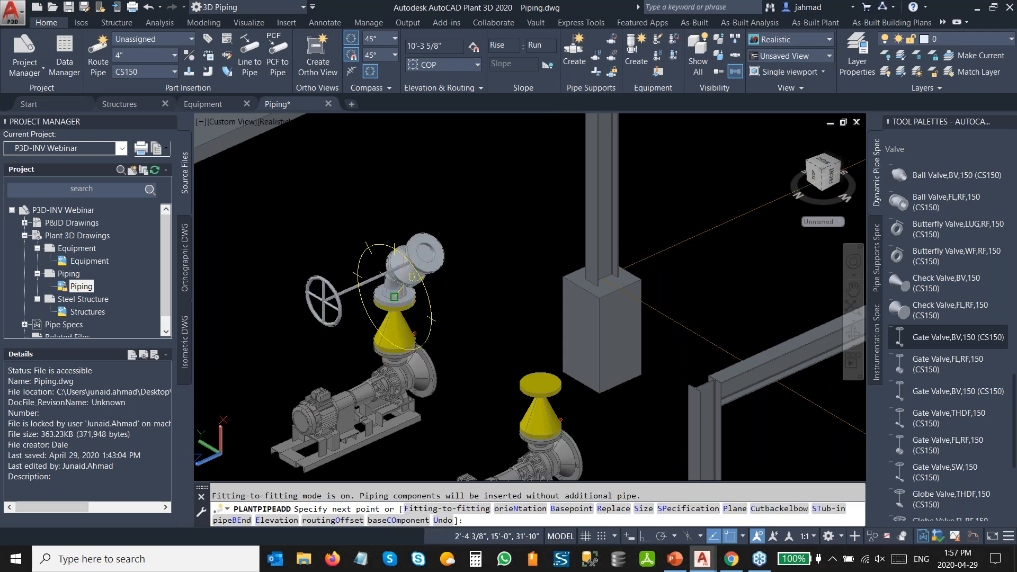
{"action": "scroll", "coordinate": [388, 283], "scroll_direction": "up", "scroll_amount": 2}
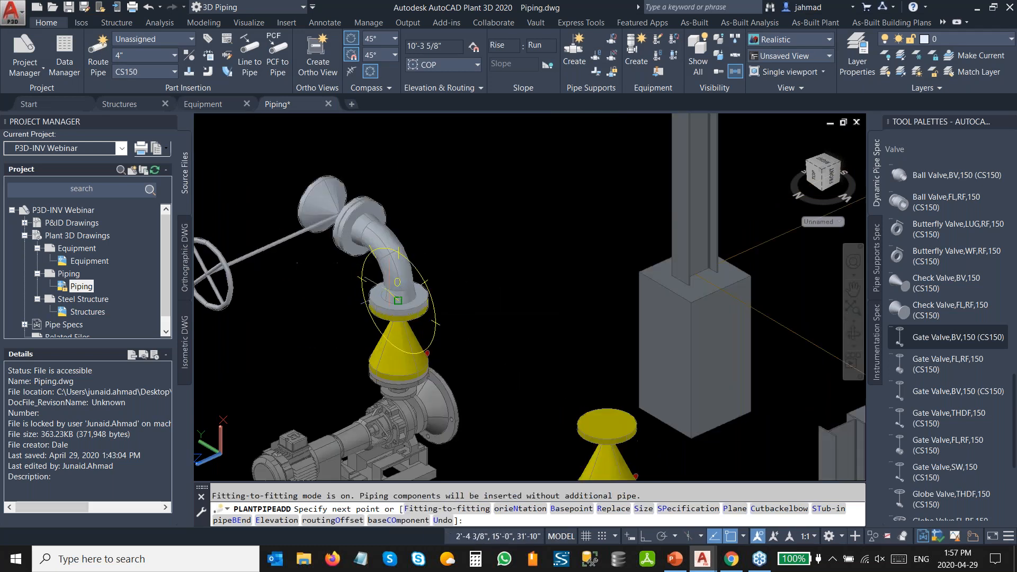
{"action": "left_click", "coordinate": [392, 269]}
{"action": "scroll", "coordinate": [420, 345], "scroll_direction": "down", "scroll_amount": 1}
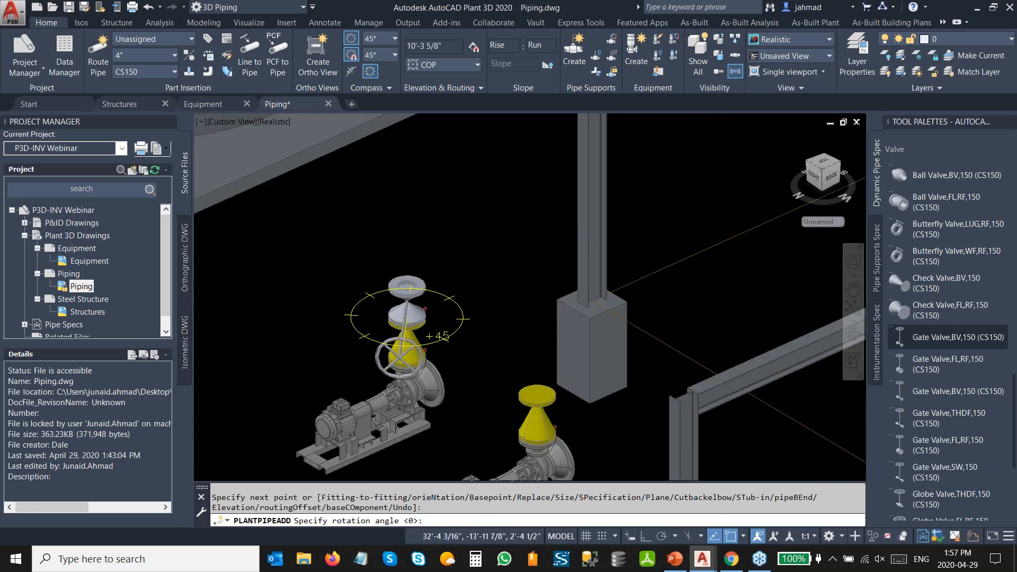
{"action": "scroll", "coordinate": [420, 345], "scroll_direction": "down", "scroll_amount": 3}
{"action": "scroll", "coordinate": [422, 345], "scroll_direction": "up", "scroll_amount": 2}
{"action": "middle_click_drag", "start_coordinate": [421, 345], "coordinate": [431, 263]}
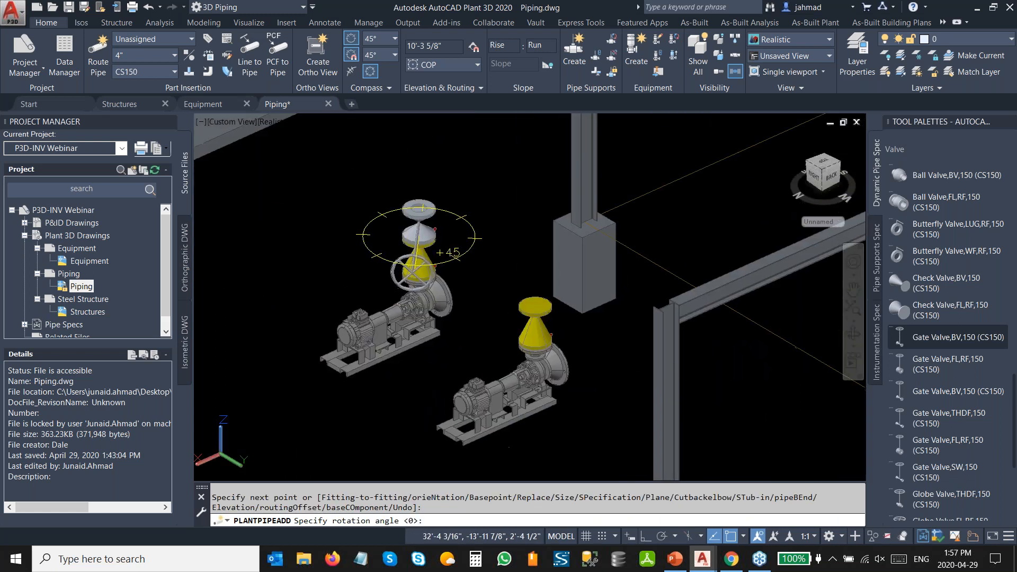
{"action": "left_click", "coordinate": [377, 413]}
Step: Route the pipe 8' up from the gate valve and connect it to the upper horizontal vessel's top nozzle, accepting the first routing solution
{"action": "middle_click_drag", "start_coordinate": [432, 177], "coordinate": [394, 344]}
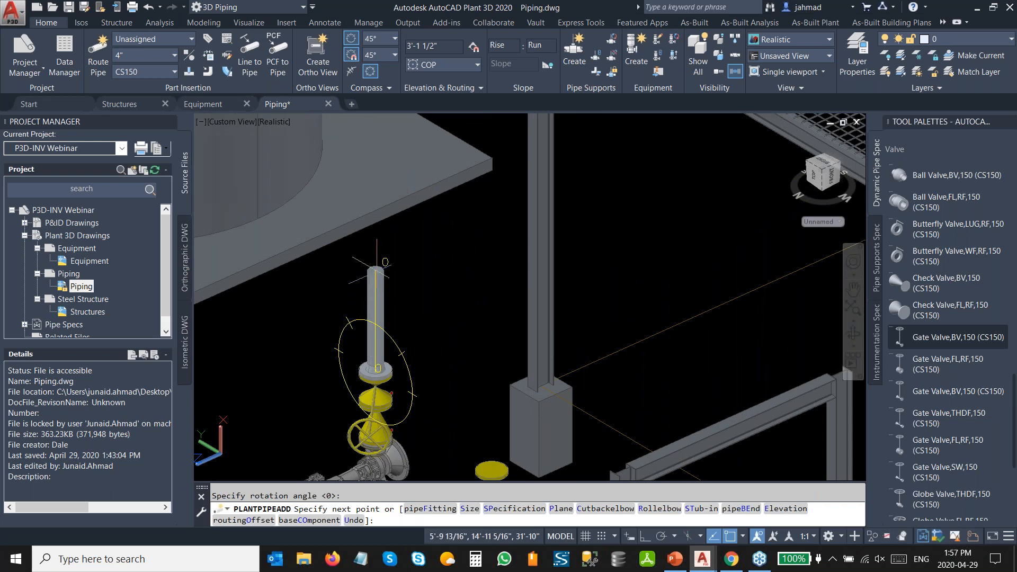
{"action": "key", "text": "Return"}
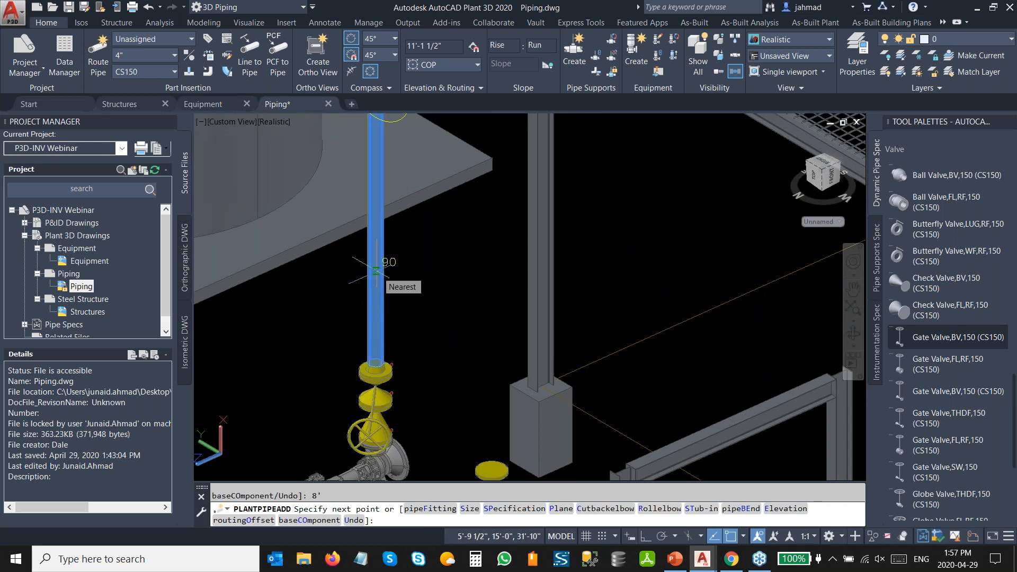
{"action": "scroll", "coordinate": [376, 302], "scroll_direction": "down", "scroll_amount": 2}
{"action": "scroll", "coordinate": [473, 311], "scroll_direction": "down", "scroll_amount": 2}
{"action": "middle_click_drag", "start_coordinate": [473, 310], "coordinate": [366, 266]}
{"action": "scroll", "coordinate": [699, 259], "scroll_direction": "up", "scroll_amount": 2}
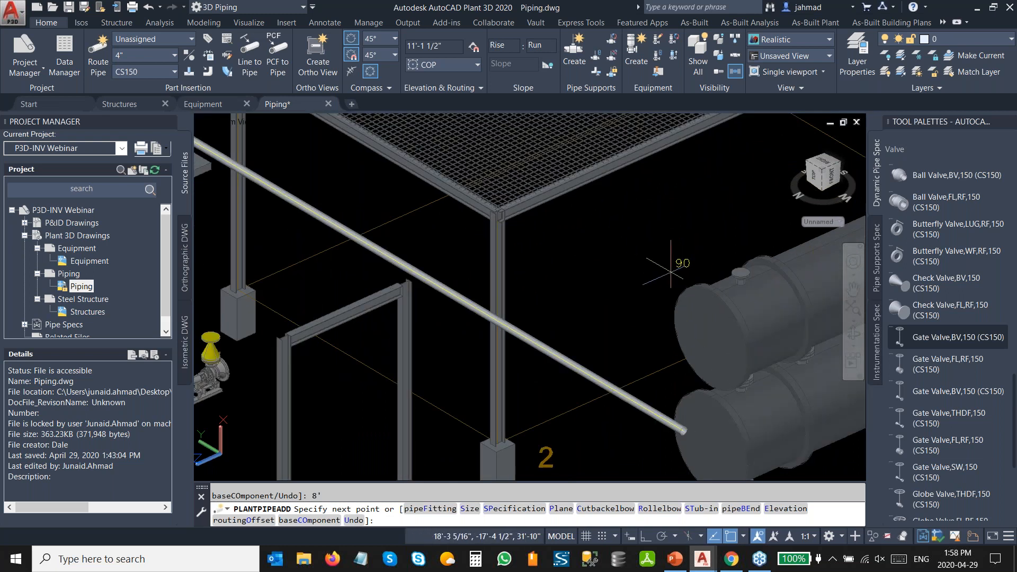
{"action": "left_click", "coordinate": [740, 271]}
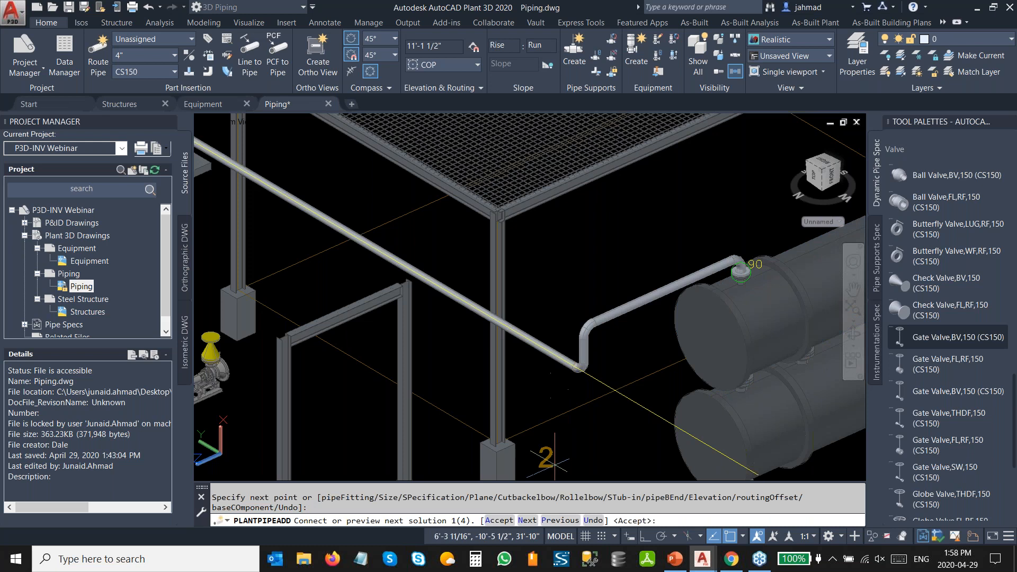
{"action": "left_click", "coordinate": [499, 520]}
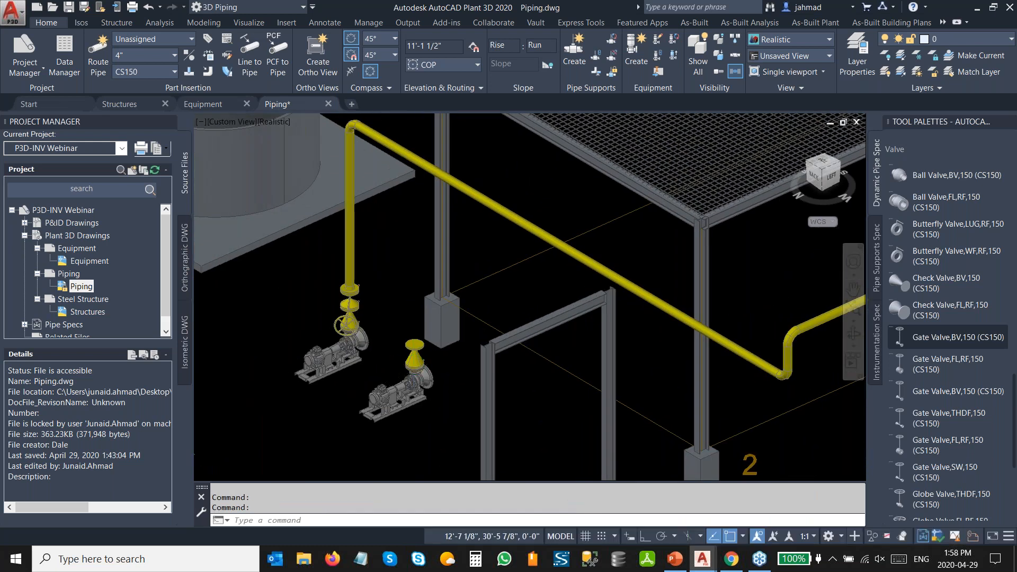
Step: Start a pipe from the second pump's check valve and choose the 4" Gate Valve, Double Disc, 150 LB, RF as its fitting
{"action": "scroll", "coordinate": [414, 352], "scroll_direction": "up", "scroll_amount": 3}
{"action": "left_click", "coordinate": [416, 318]}
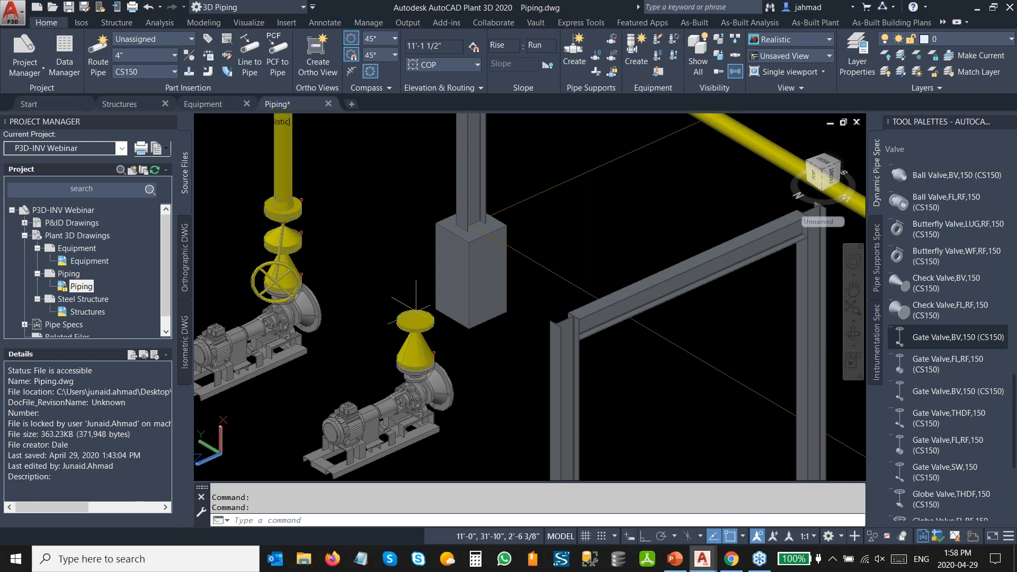
{"action": "left_click", "coordinate": [416, 312]}
{"action": "right_click", "coordinate": [423, 283]}
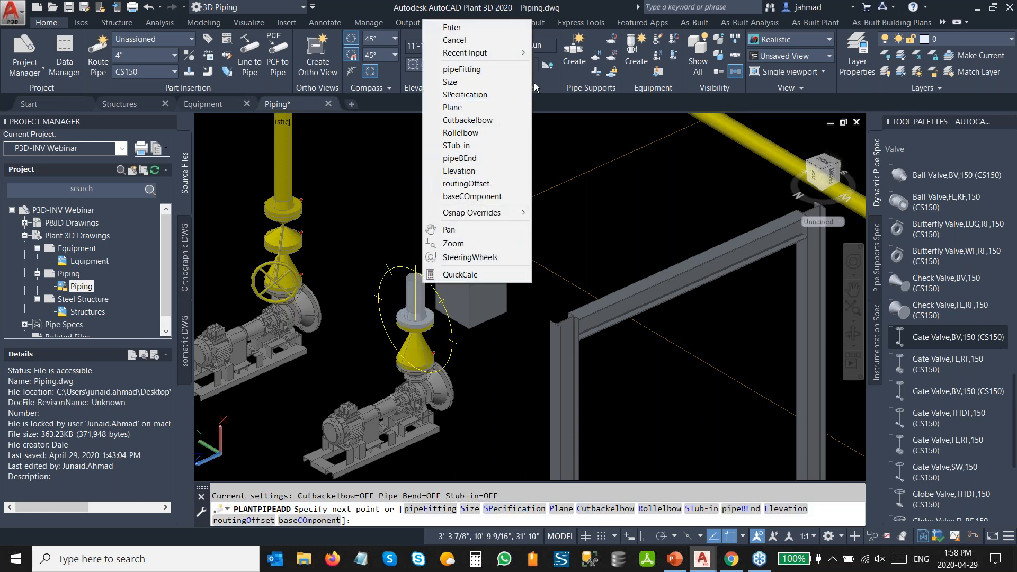
{"action": "left_click", "coordinate": [462, 69]}
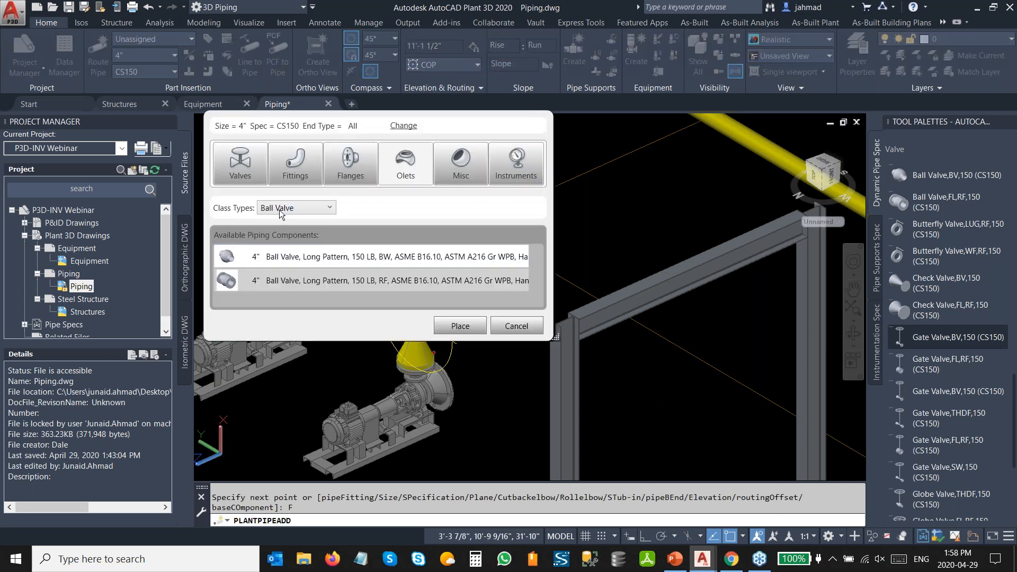
{"action": "left_click", "coordinate": [279, 209]}
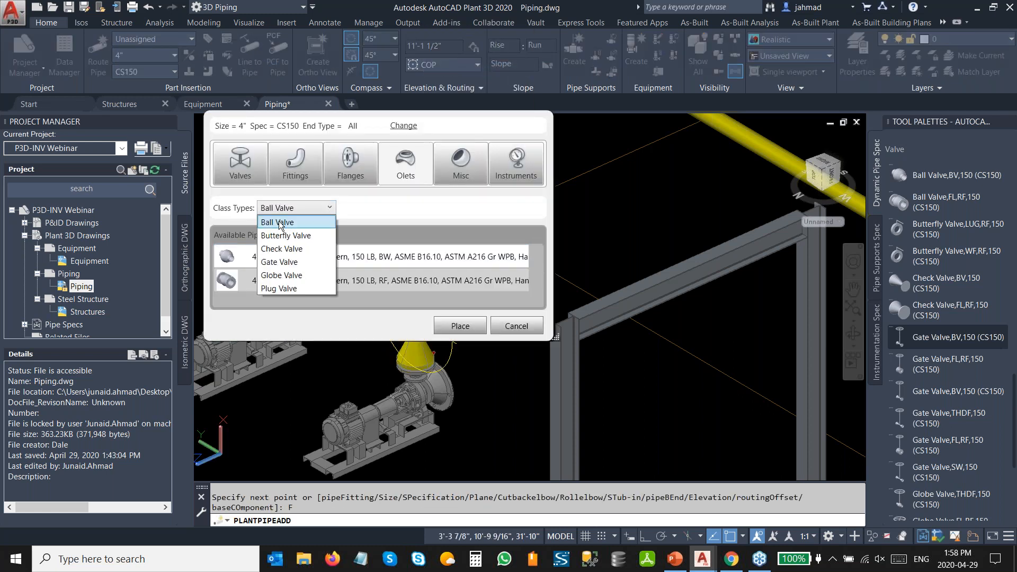
{"action": "left_click", "coordinate": [279, 262]}
{"action": "left_click", "coordinate": [303, 282]}
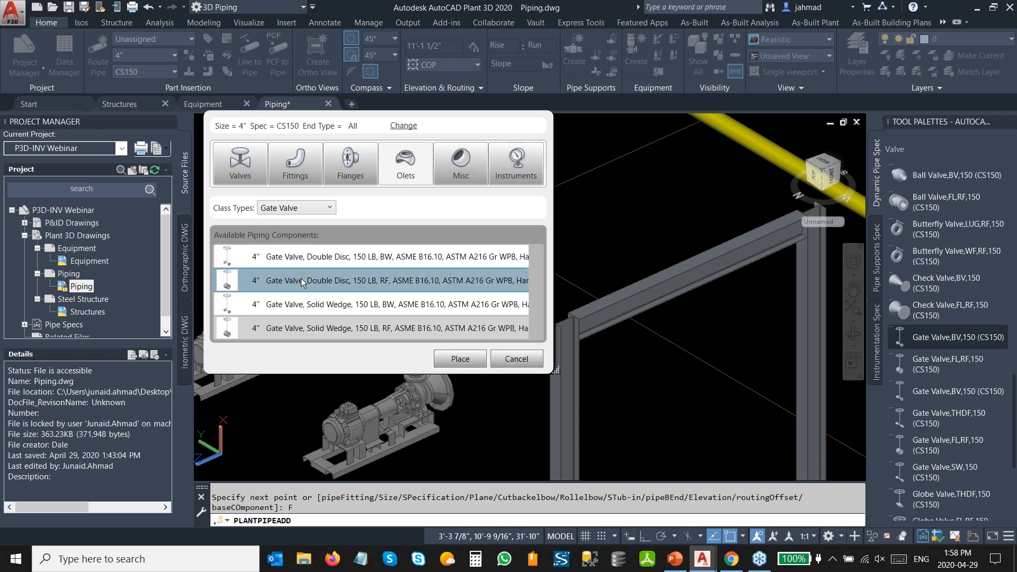
{"action": "left_click", "coordinate": [446, 359]}
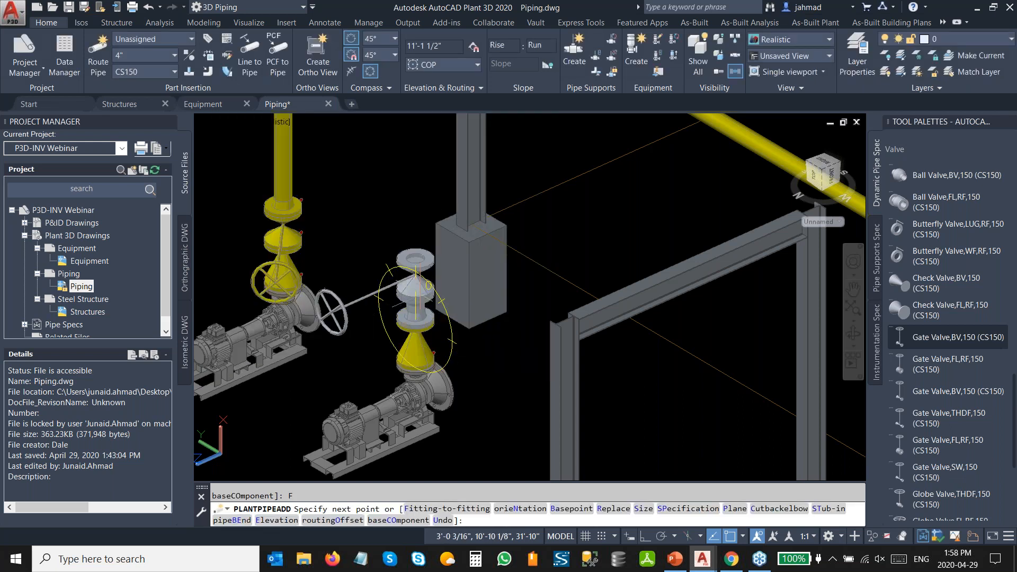
Step: Place the gate valve directly on the second check valve in Fitting-to-fitting mode, turning its handwheel to match the first gate valve
{"action": "right_click", "coordinate": [416, 294]}
{"action": "left_click", "coordinate": [495, 290]}
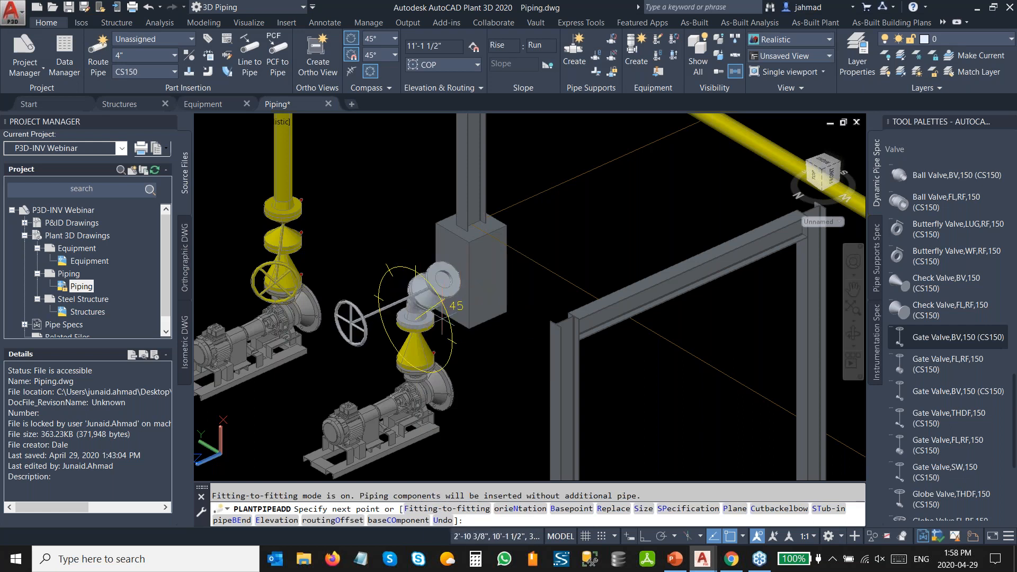
{"action": "left_click", "coordinate": [424, 282]}
{"action": "scroll", "coordinate": [454, 379], "scroll_direction": "down", "scroll_amount": 1}
{"action": "middle_click_drag", "start_coordinate": [455, 379], "coordinate": [426, 324]}
{"action": "left_click", "coordinate": [412, 408]}
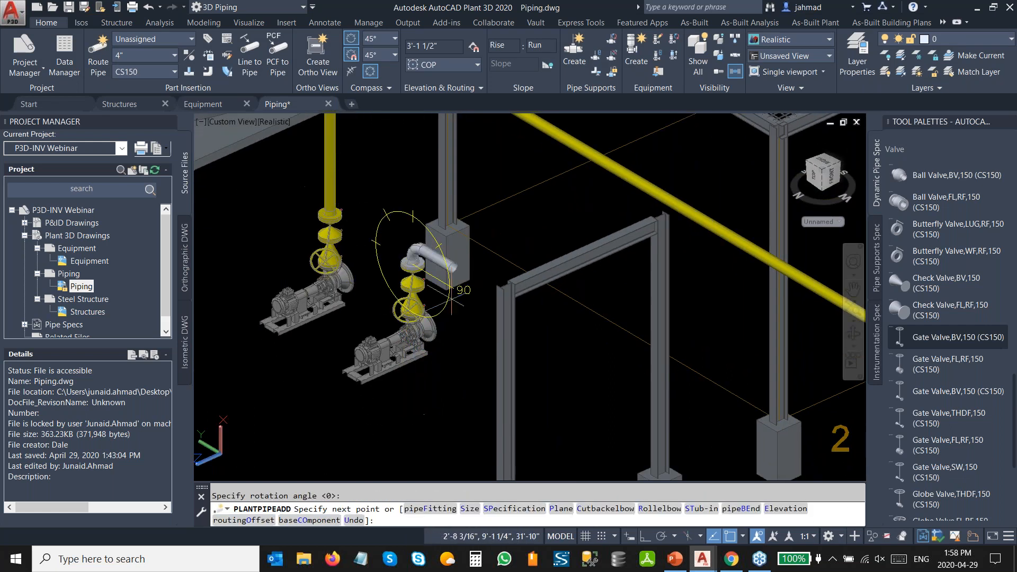
Step: Route the pipe from the second gate valve straight up into the horizontal header pipe and end the routing
{"action": "middle_click_drag", "start_coordinate": [485, 165], "coordinate": [413, 319]}
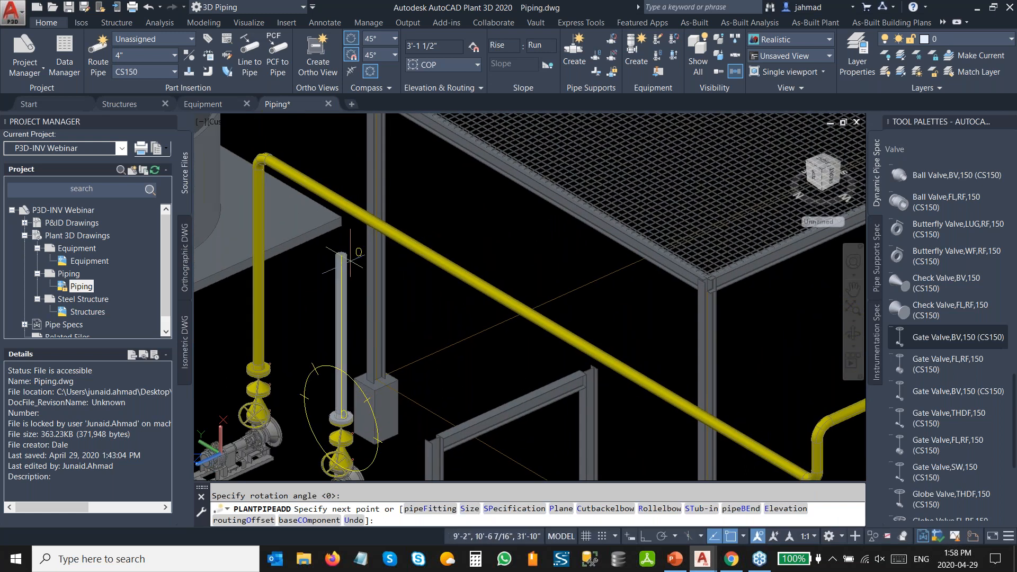
{"action": "scroll", "coordinate": [364, 319], "scroll_direction": "up", "scroll_amount": 1}
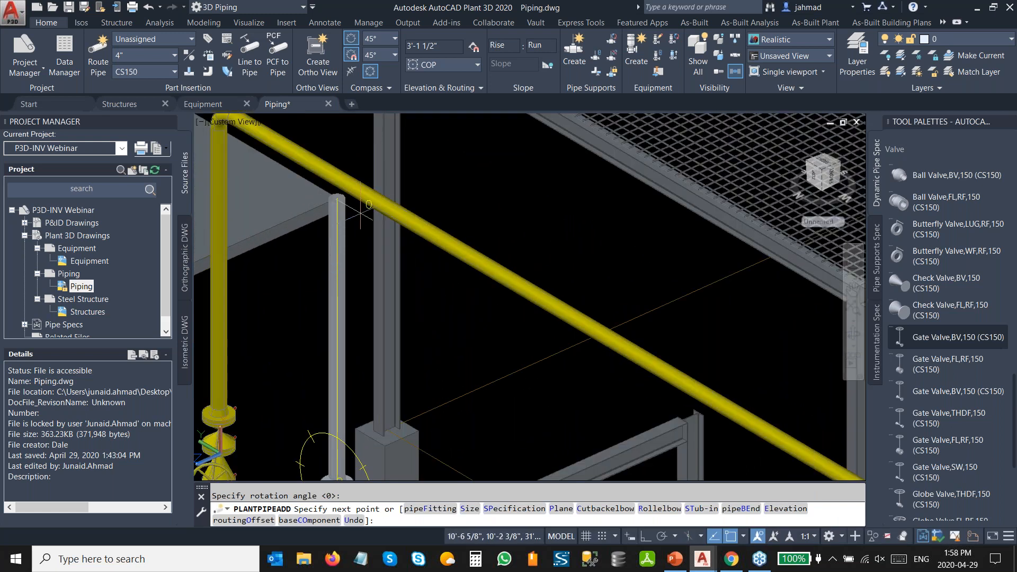
{"action": "left_click", "coordinate": [334, 182]}
{"action": "key", "text": "Escape"}
{"action": "scroll", "coordinate": [476, 318], "scroll_direction": "down", "scroll_amount": 3}
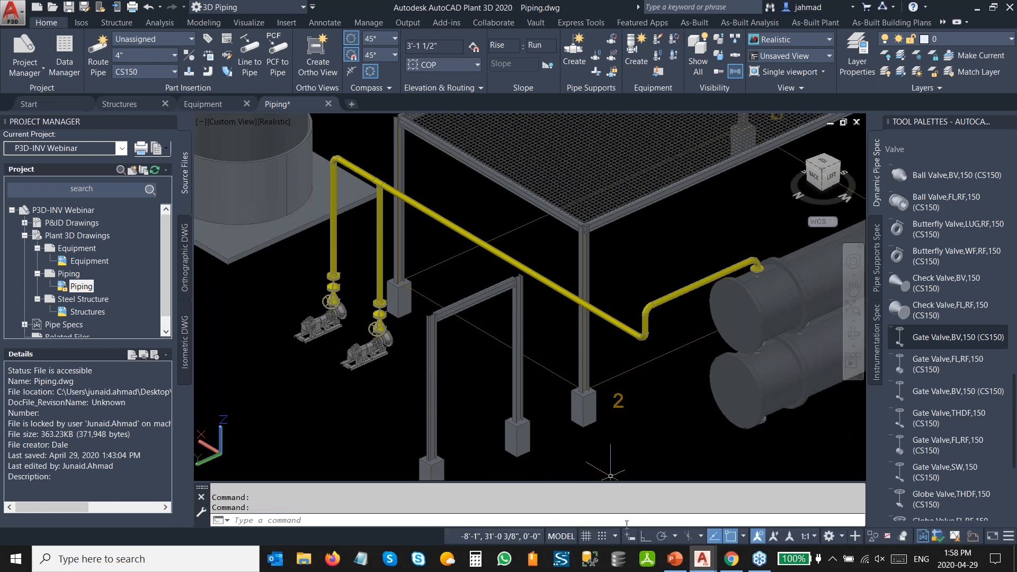
Step: Enable dynamic input and set the long horizontal header pipe's bottom-of-pipe (BOP) elevation to 10'
{"action": "left_click", "coordinate": [629, 535]}
{"action": "left_click", "coordinate": [506, 257]}
{"action": "scroll", "coordinate": [515, 263], "scroll_direction": "up", "scroll_amount": 3}
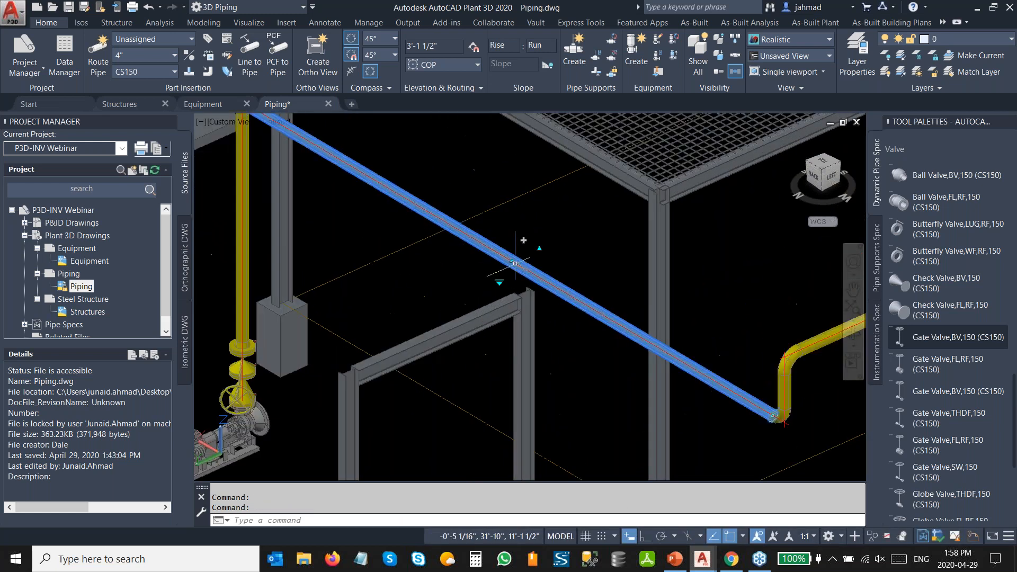
{"action": "left_click", "coordinate": [539, 248]}
{"action": "key", "text": "Tab"}
{"action": "key", "text": "Tab"}
{"action": "key", "text": "Tab"}
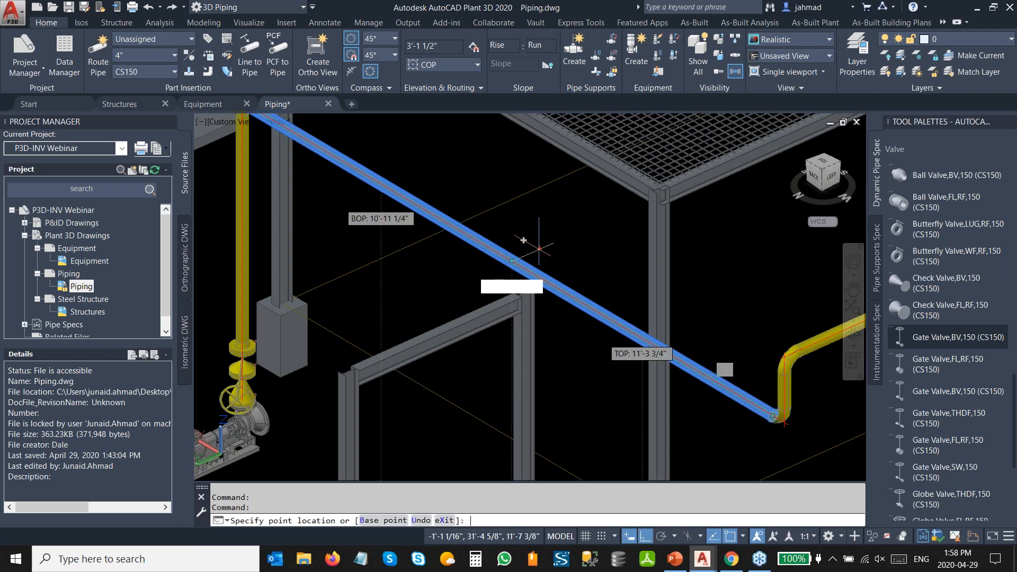
{"action": "type", "text": "10'"}
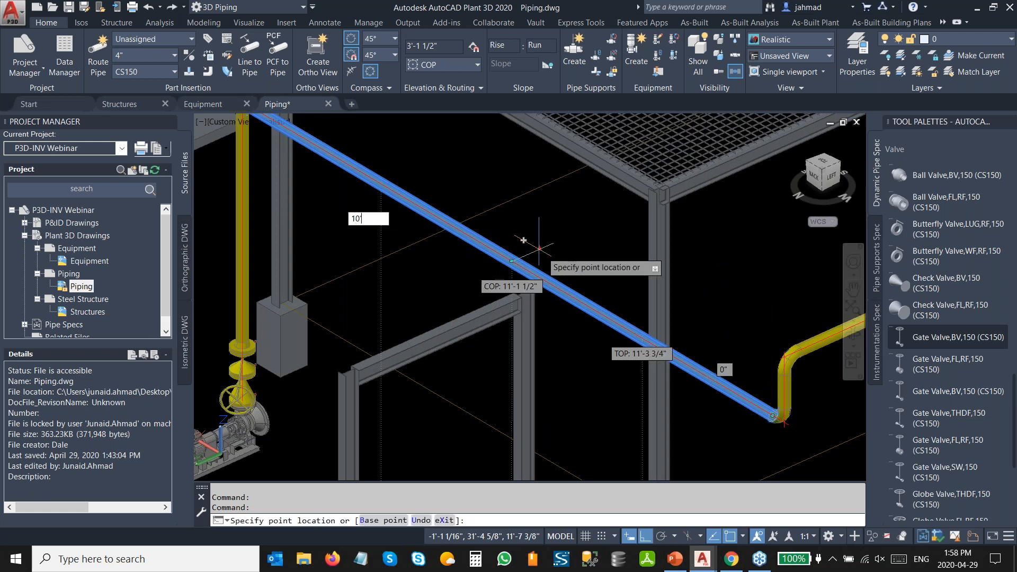
{"action": "key", "text": "Return"}
{"action": "key", "text": "Escape"}
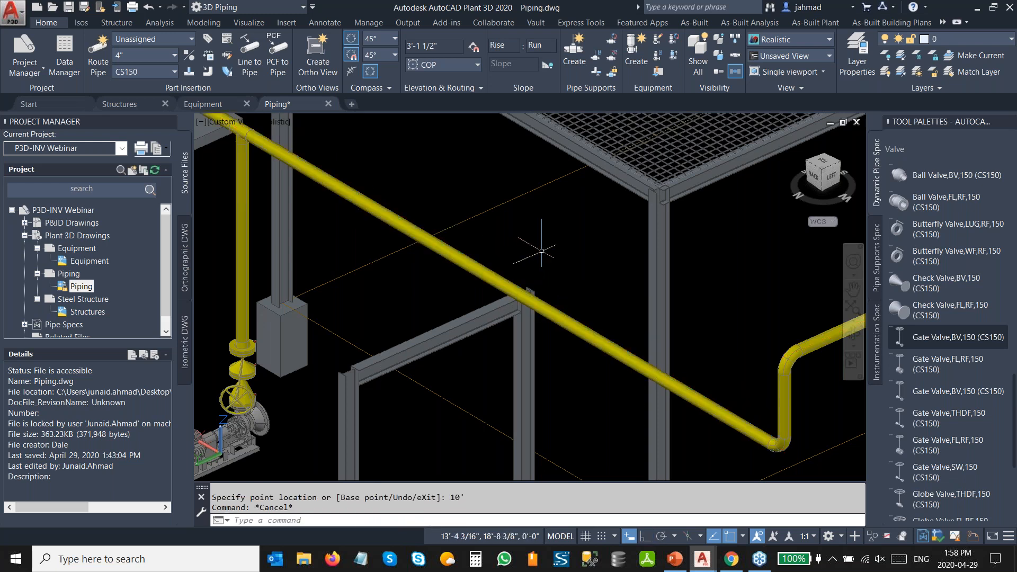
Step: Add a pipe support, filtering the support graphics and choosing Clamped shoe/slide/anchor 1 (CSGB001)
{"action": "left_click", "coordinate": [875, 260]}
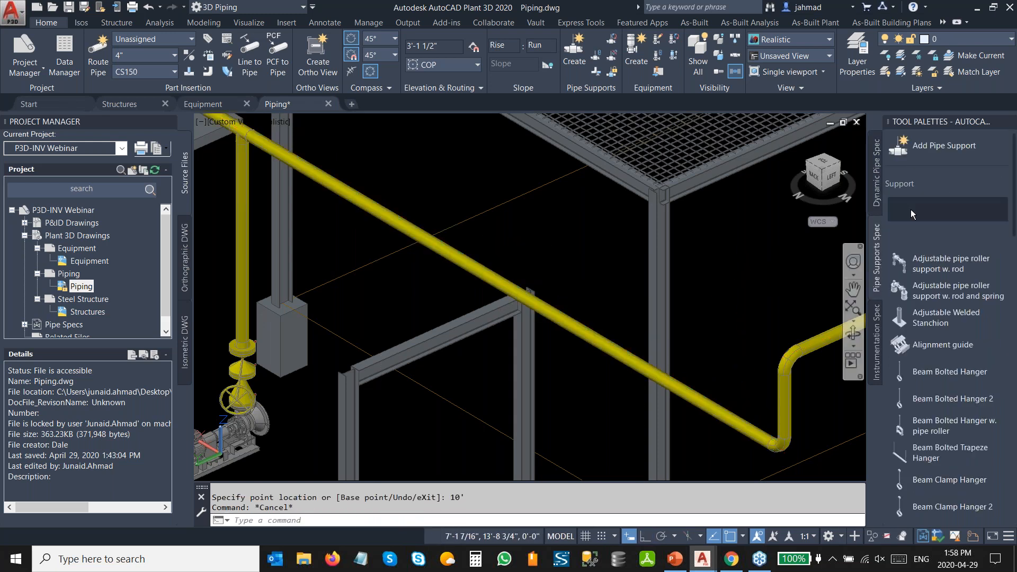
{"action": "left_click", "coordinate": [928, 151]}
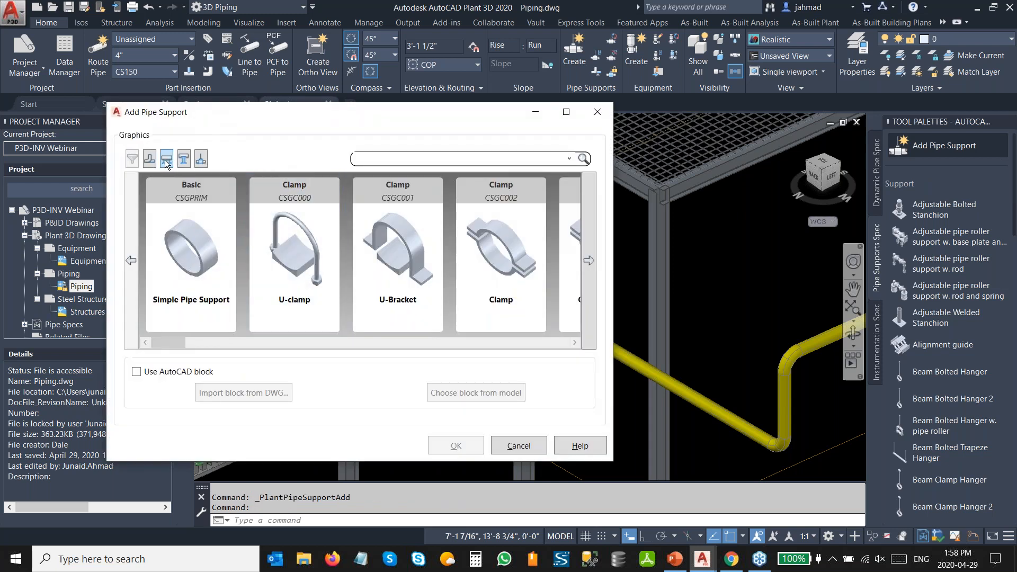
{"action": "left_click", "coordinate": [167, 161]}
{"action": "left_click", "coordinate": [466, 286]}
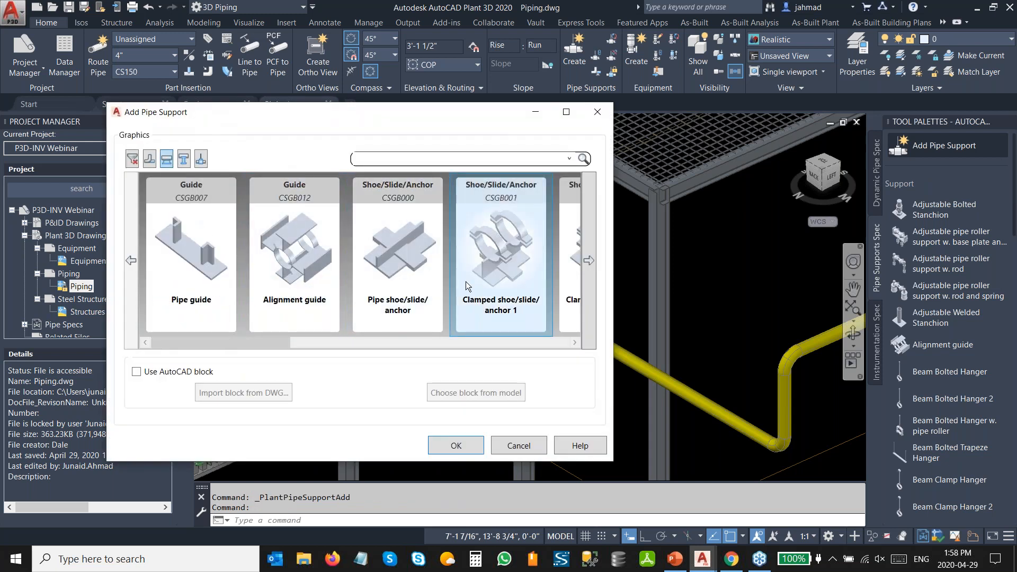
{"action": "left_click", "coordinate": [454, 446]}
Step: Place the clamped shoe support on the header pipe above the steel frame's beam, end the insertion, and disable dynamic input
{"action": "scroll", "coordinate": [466, 299], "scroll_direction": "up", "scroll_amount": 5}
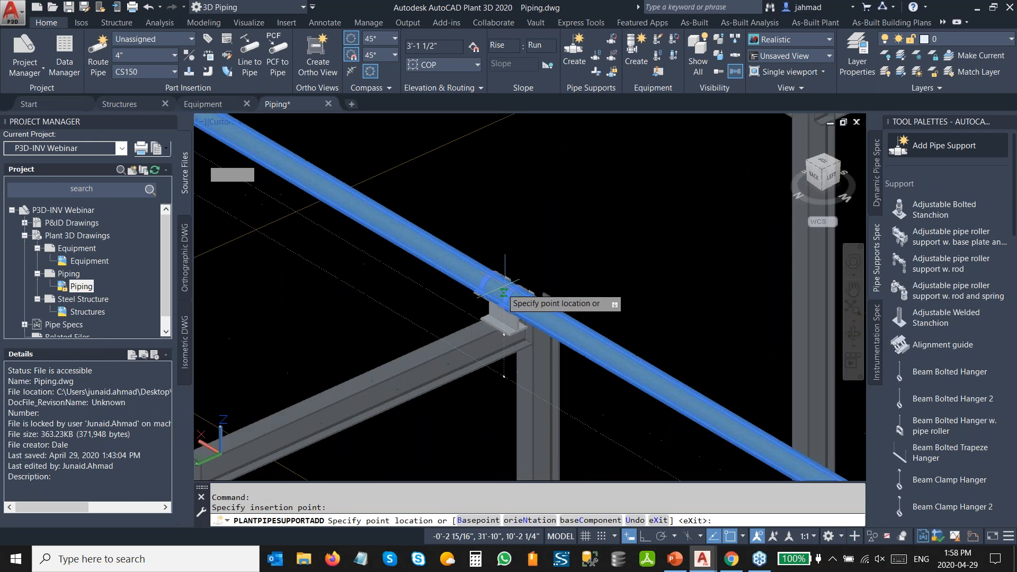
{"action": "left_click", "coordinate": [495, 287]}
{"action": "key", "text": "Escape"}
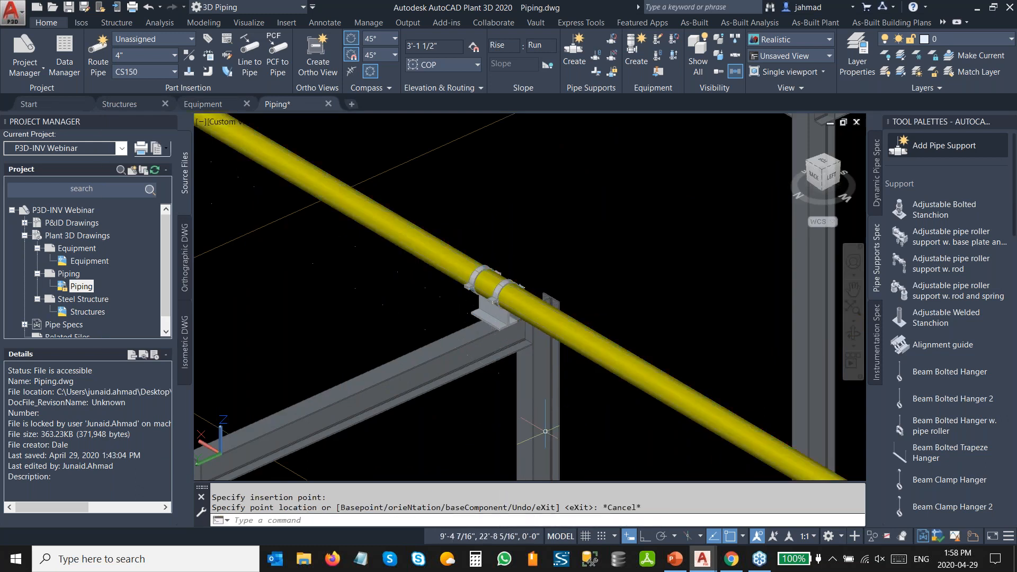
{"action": "left_click", "coordinate": [618, 533]}
{"action": "left_click", "coordinate": [628, 542]}
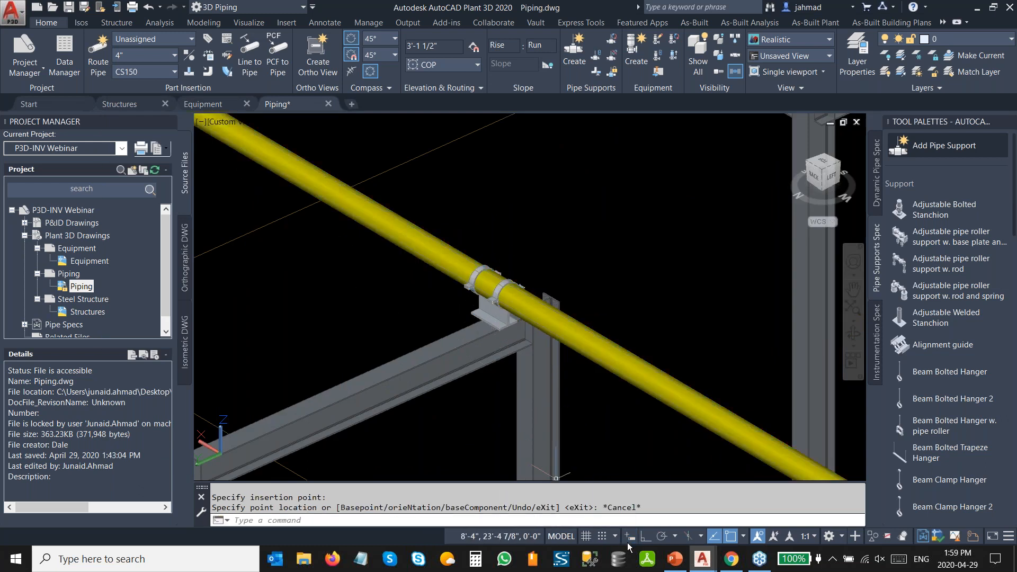
Step: In the back view, move the clamped shoe support along the header pipe to centre it over the steel column
{"action": "left_click", "coordinate": [484, 306]}
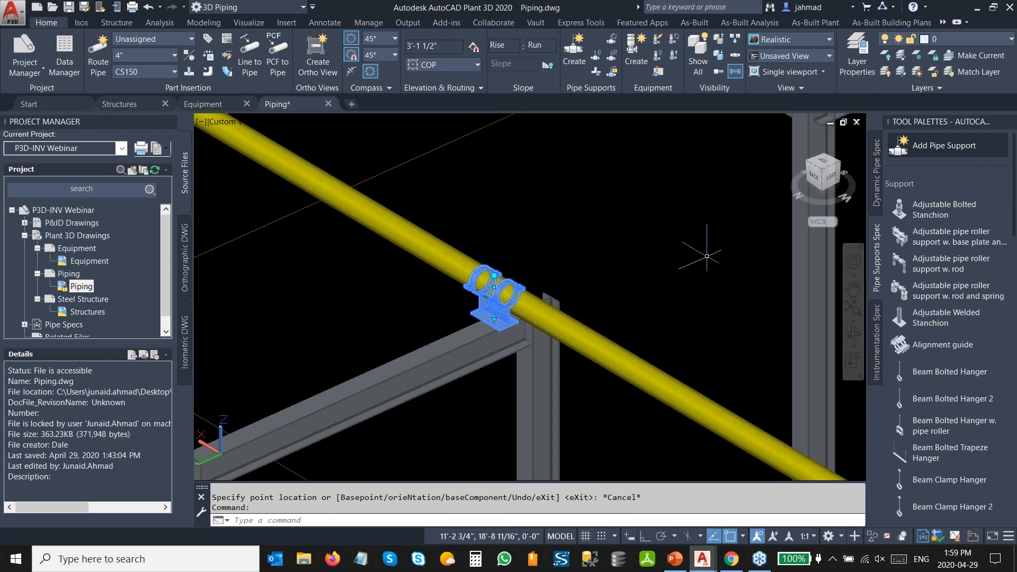
{"action": "left_click", "coordinate": [816, 179]}
{"action": "middle_click_drag", "start_coordinate": [586, 290], "coordinate": [540, 305]}
{"action": "scroll", "coordinate": [530, 304], "scroll_direction": "up", "scroll_amount": 2}
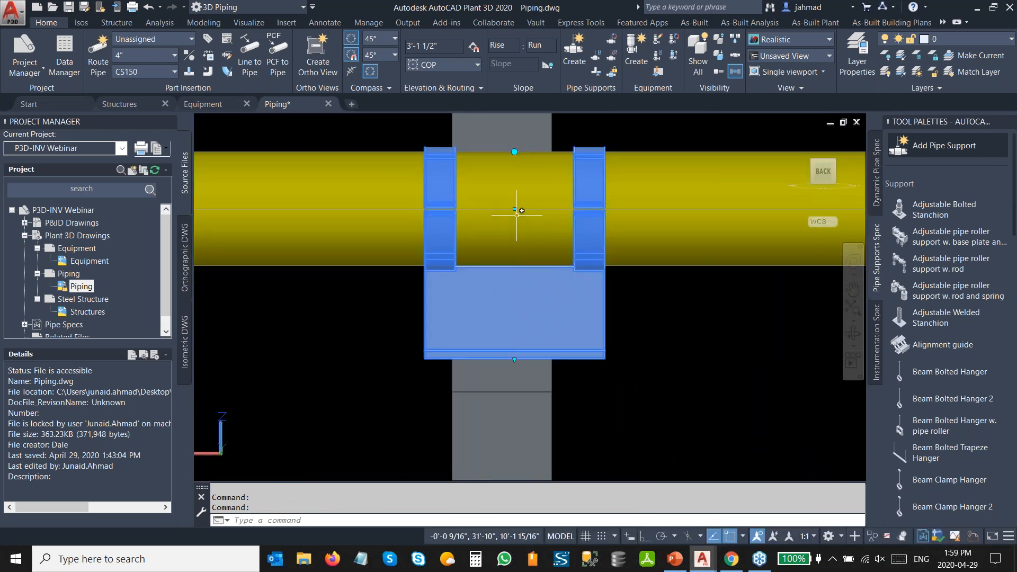
{"action": "key", "text": "Delete"}
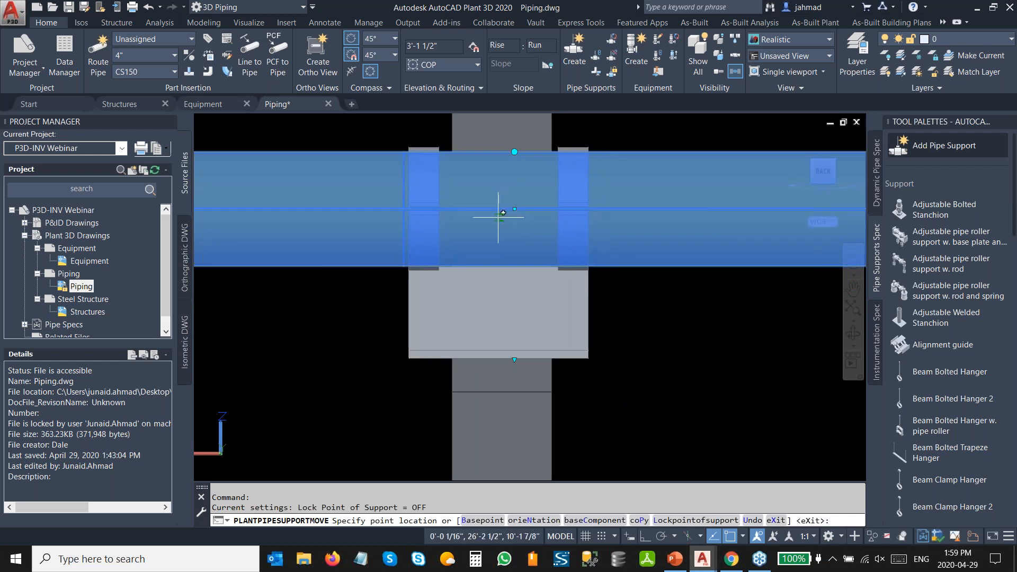
{"action": "left_click", "coordinate": [500, 220]}
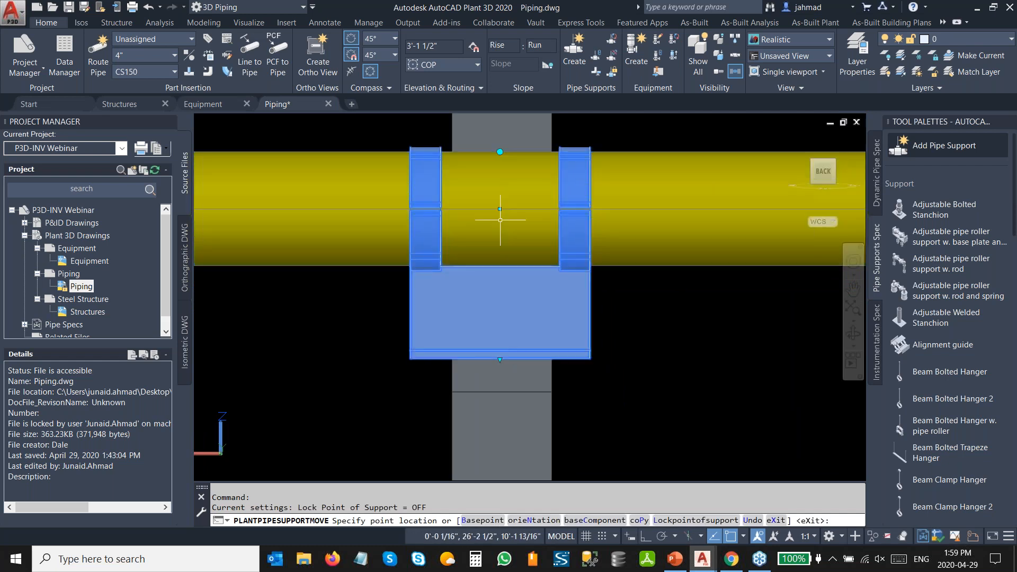
{"action": "left_click", "coordinate": [499, 359]}
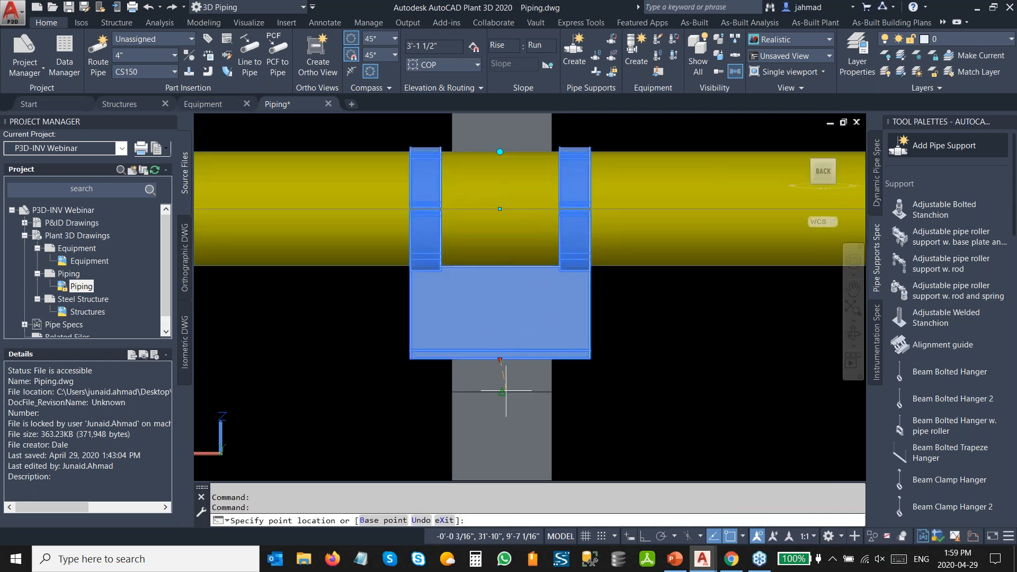
{"action": "key", "text": "Escape"}
Step: Select the long header pipe and add all of its connected parts to the selection
{"action": "middle_click_drag", "start_coordinate": [647, 295], "coordinate": [575, 352], "text": "shift"}
{"action": "scroll", "coordinate": [574, 352], "scroll_direction": "down", "scroll_amount": 10}
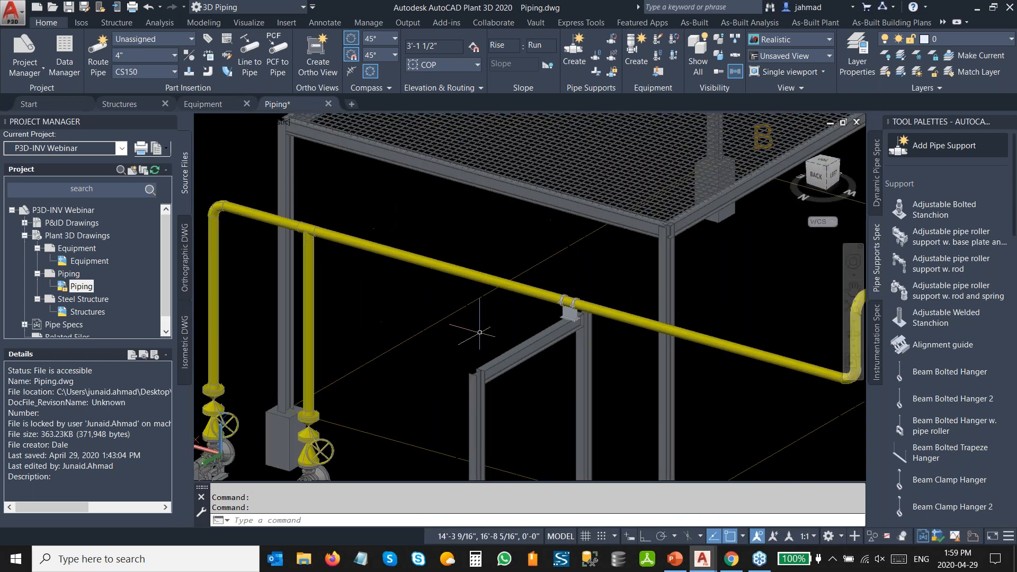
{"action": "middle_click_drag", "start_coordinate": [403, 345], "coordinate": [505, 318]}
{"action": "scroll", "coordinate": [506, 318], "scroll_direction": "down", "scroll_amount": 5}
{"action": "left_click", "coordinate": [461, 251]}
{"action": "right_click", "coordinate": [461, 251]}
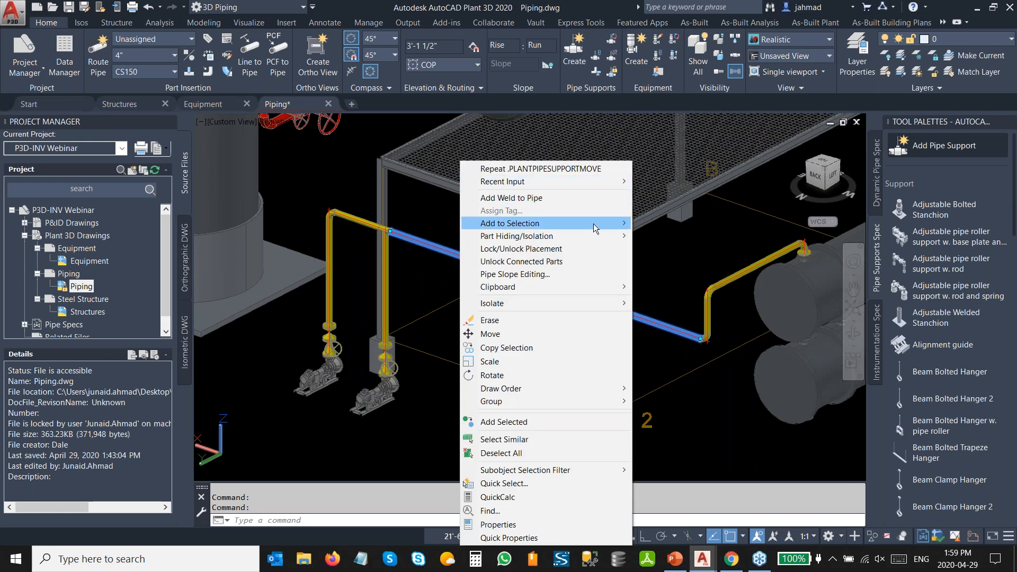
{"action": "mouse_move", "coordinate": [594, 223]}
{"action": "left_click", "coordinate": [681, 223]}
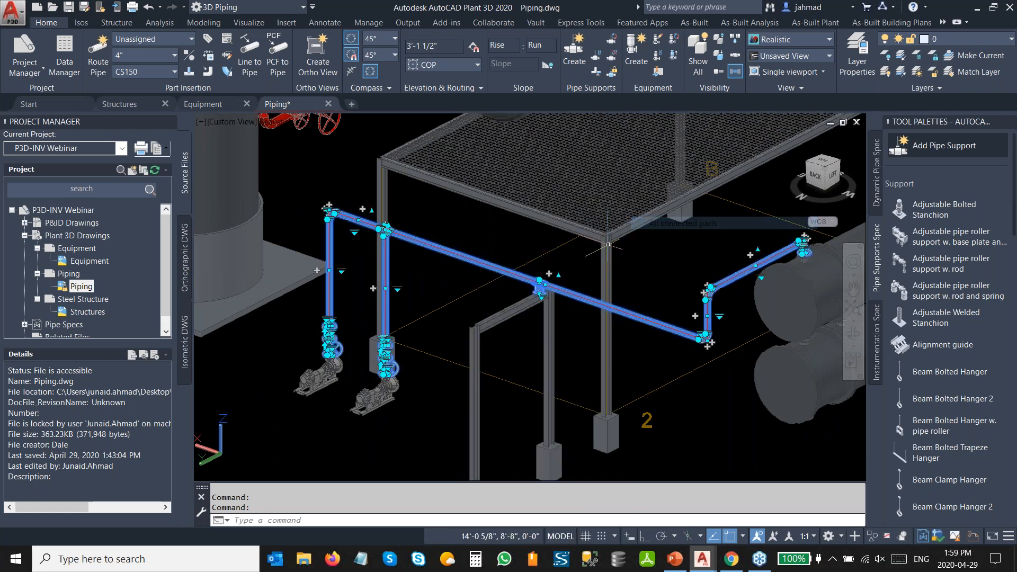
Step: Assign the new line number tag 2000 to all selected pipe parts in their properties, and clear the selection
{"action": "right_click", "coordinate": [493, 218]}
{"action": "left_click", "coordinate": [564, 526]}
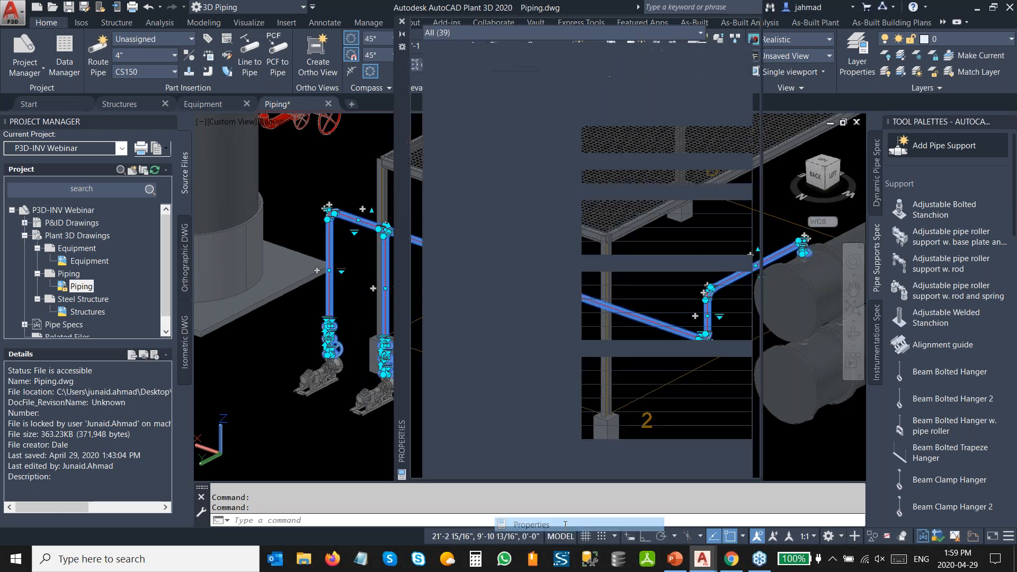
{"action": "left_click", "coordinate": [621, 288]}
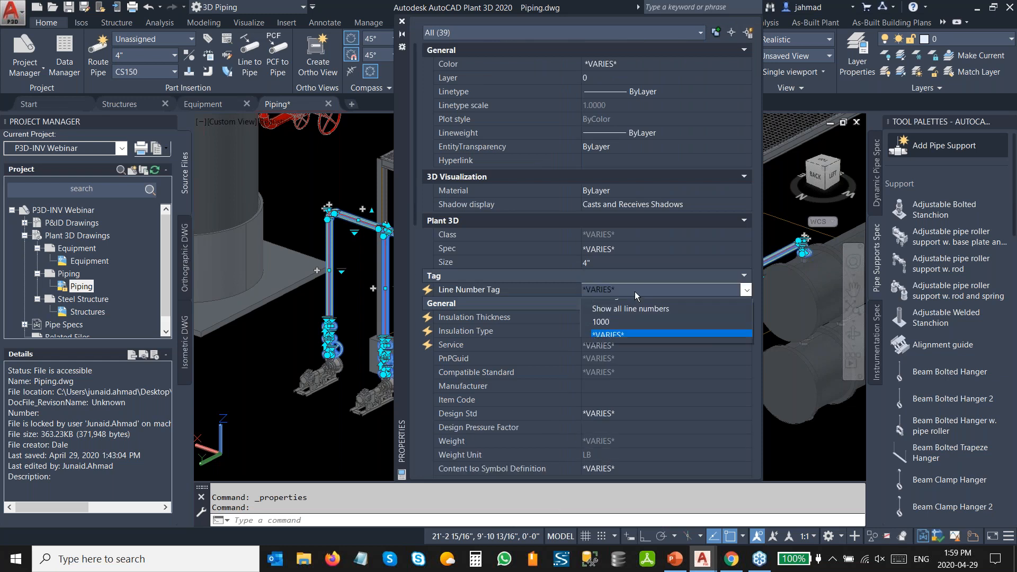
{"action": "left_click", "coordinate": [628, 305]}
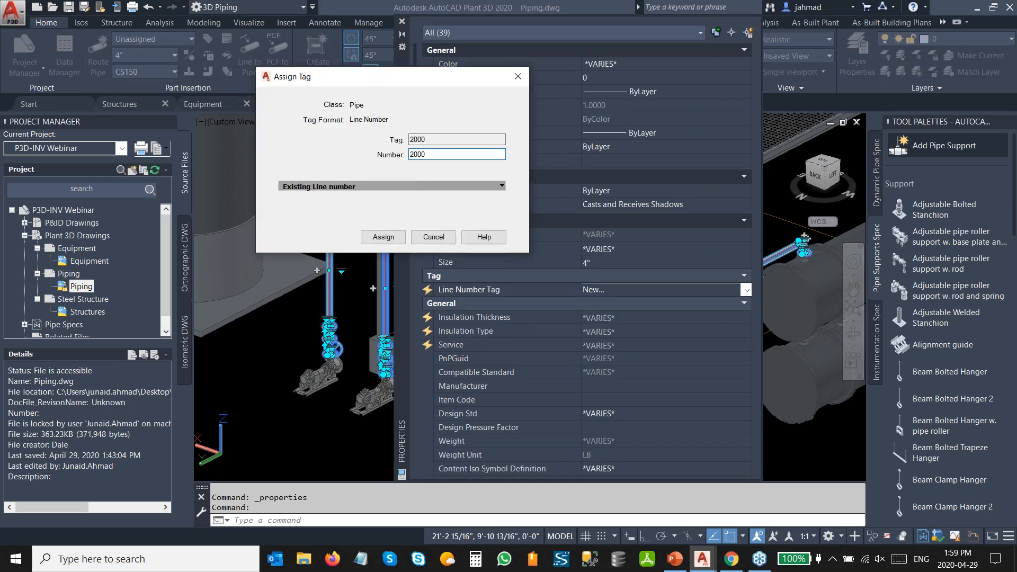
{"action": "left_click", "coordinate": [401, 242]}
{"action": "left_click", "coordinate": [402, 21]}
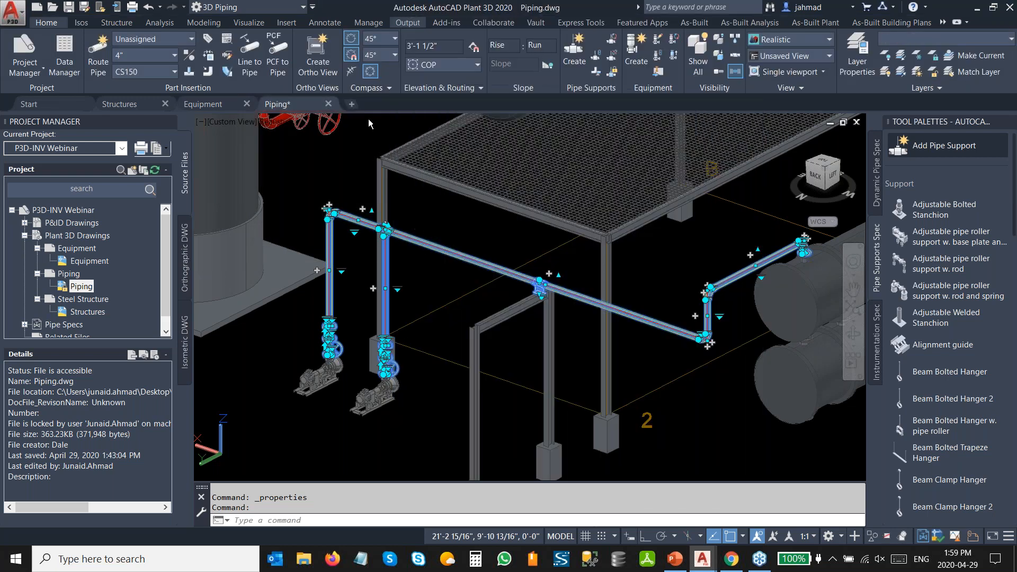
{"action": "key", "text": "Escape"}
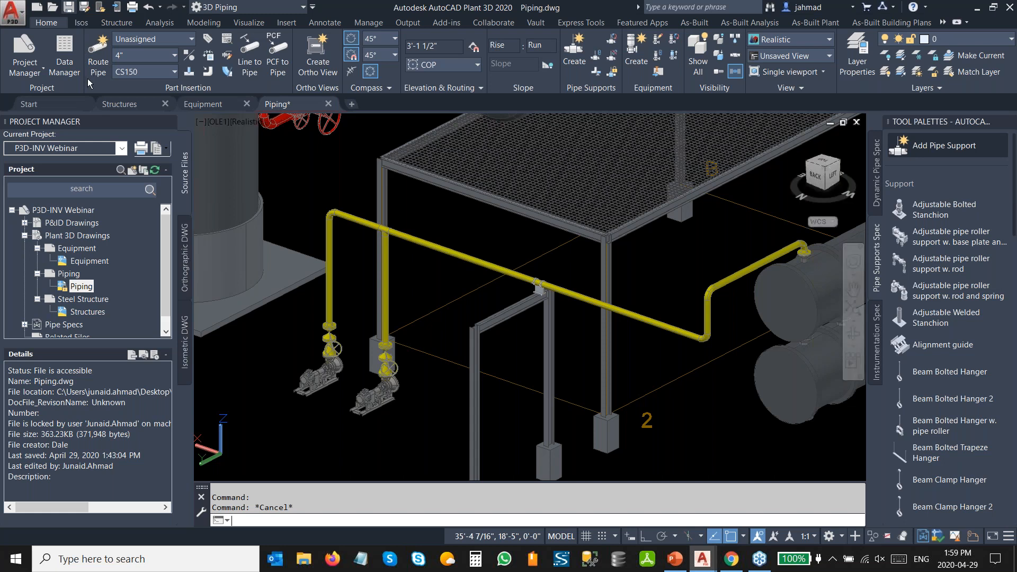
Step: Save the piping drawing and create a production isometric of line 2000 using the Check_ANSI-B iso style
{"action": "key", "text": "ctrl+s"}
{"action": "left_click", "coordinate": [81, 23]}
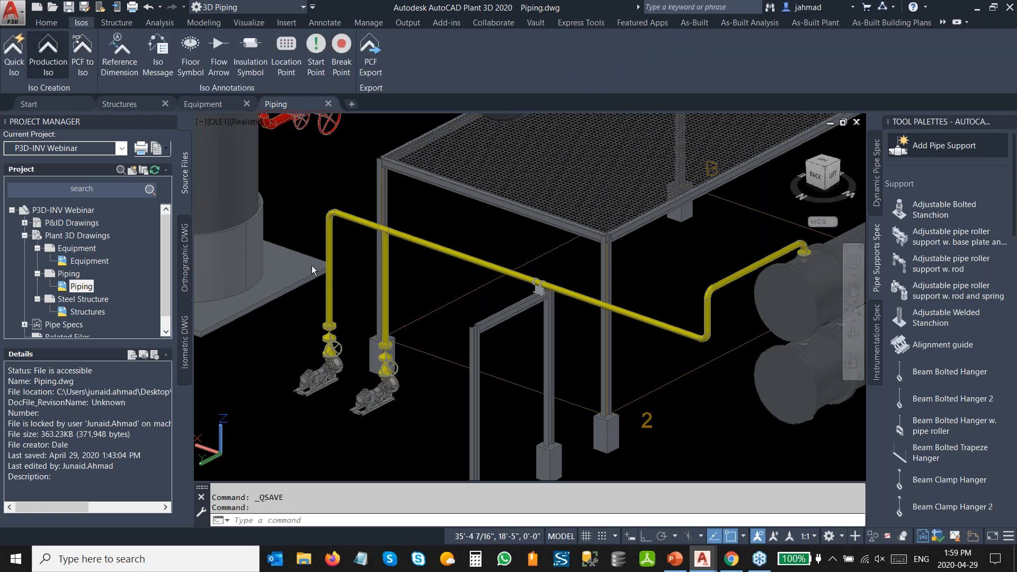
{"action": "left_click", "coordinate": [313, 194]}
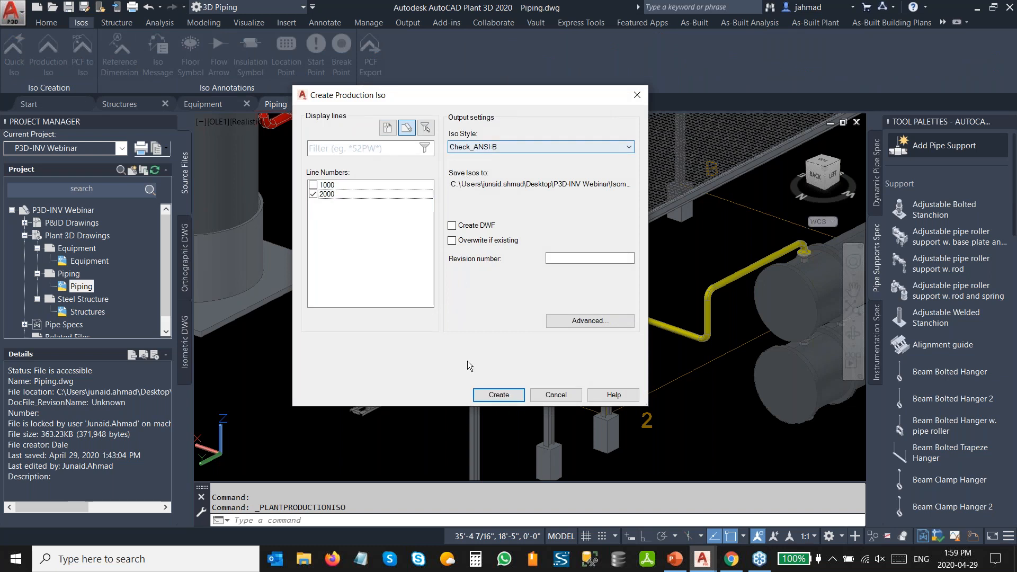
{"action": "left_click", "coordinate": [501, 395]}
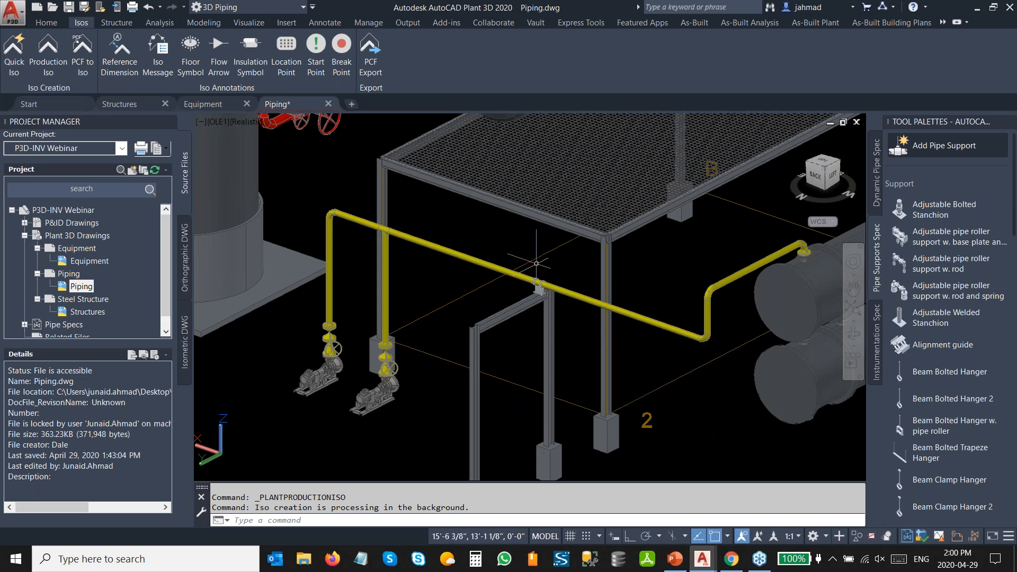
{"action": "scroll", "coordinate": [486, 235], "scroll_direction": "up", "scroll_amount": 2}
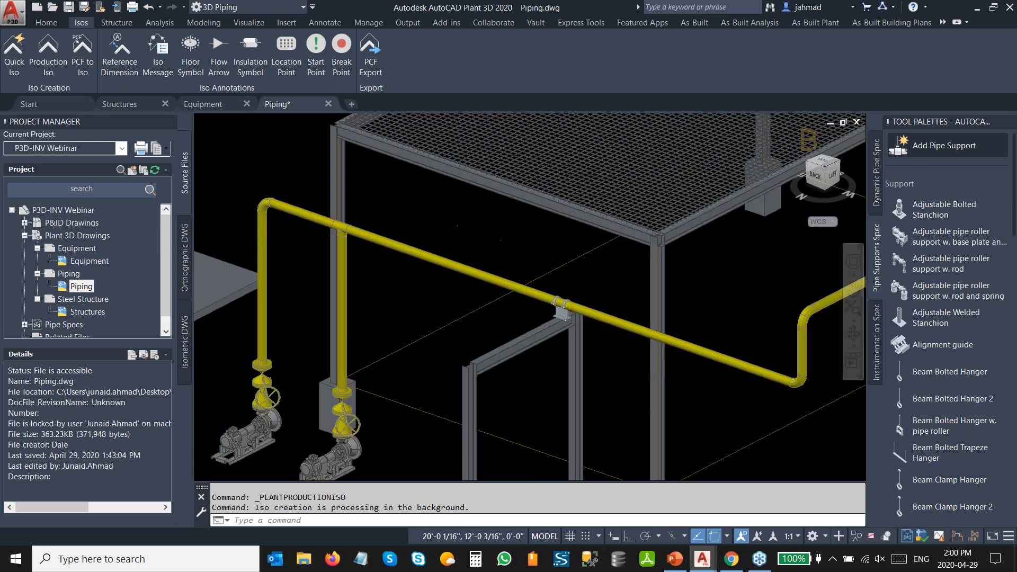
{"action": "scroll", "coordinate": [485, 235], "scroll_direction": "down", "scroll_amount": 5}
{"action": "middle_click_drag", "start_coordinate": [495, 233], "coordinate": [521, 279]}
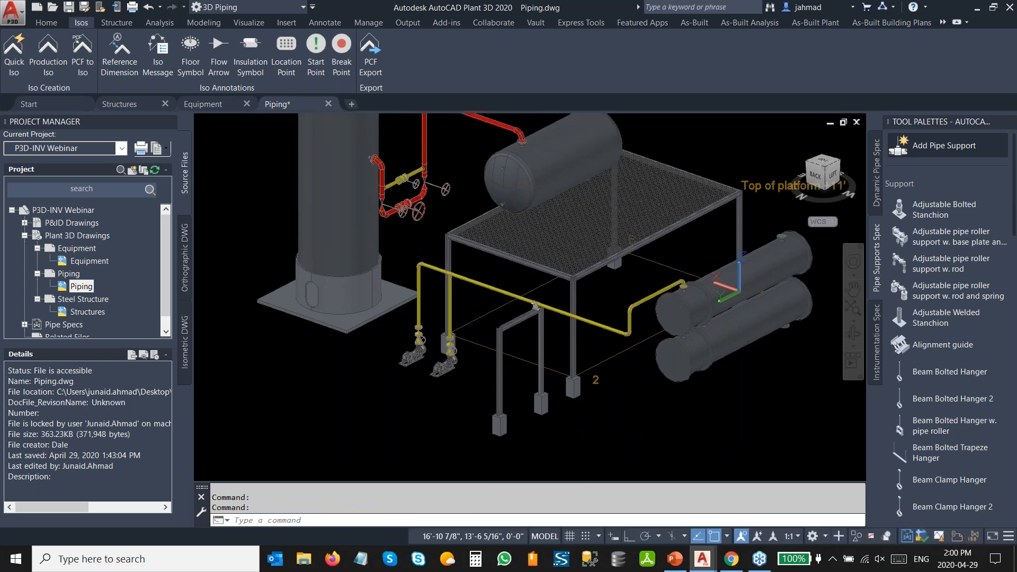
{"action": "scroll", "coordinate": [521, 279], "scroll_direction": "up", "scroll_amount": 2}
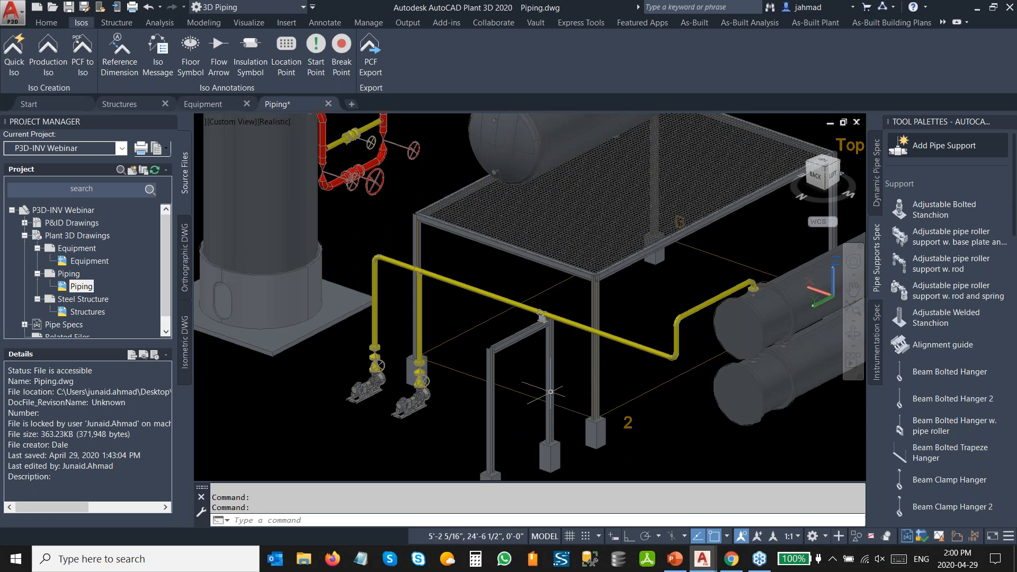
{"action": "scroll", "coordinate": [551, 391], "scroll_direction": "up", "scroll_amount": 2}
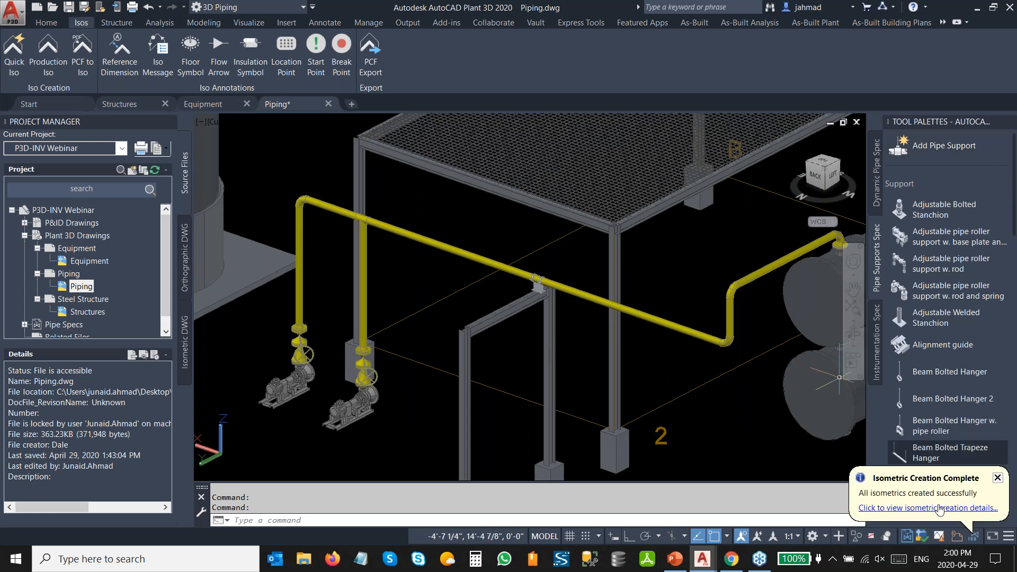
Step: Open the generated isometric drawing of line 2000, examine its pump connections, valves and dimensions, and close the drawing
{"action": "left_click", "coordinate": [939, 508]}
{"action": "left_click", "coordinate": [548, 222]}
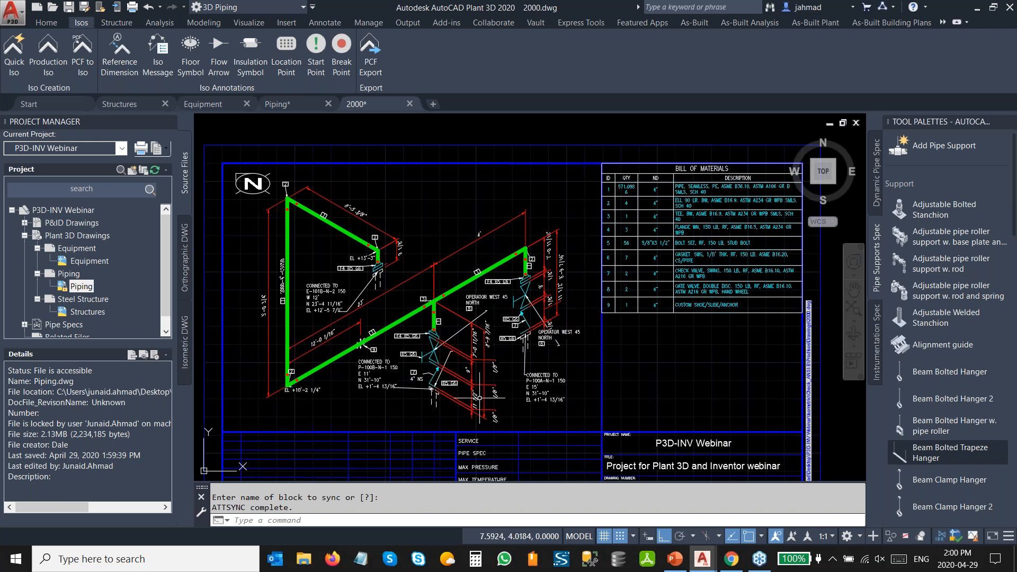
{"action": "scroll", "coordinate": [459, 398], "scroll_direction": "up", "scroll_amount": 2}
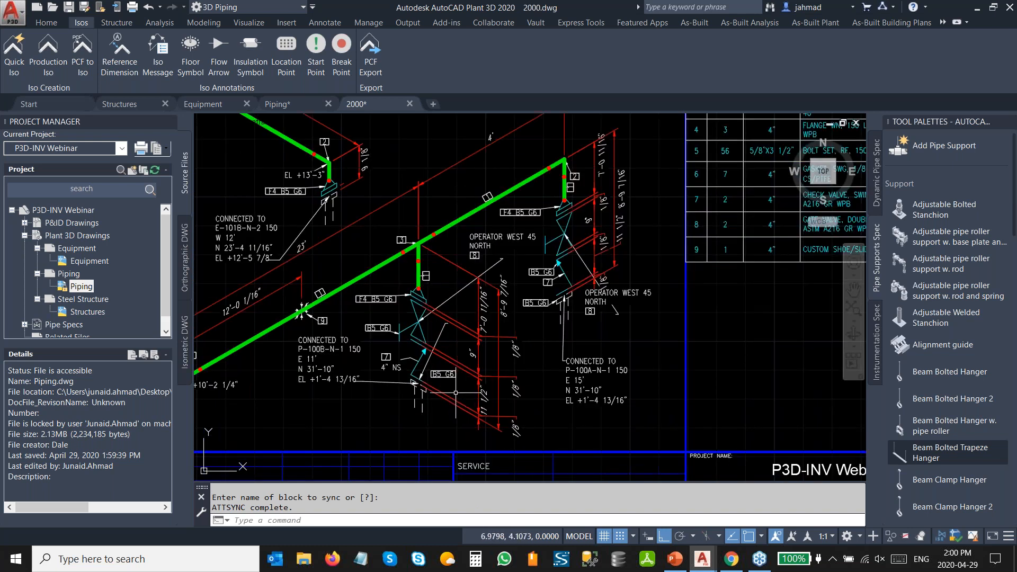
{"action": "scroll", "coordinate": [314, 352], "scroll_direction": "up", "scroll_amount": 2}
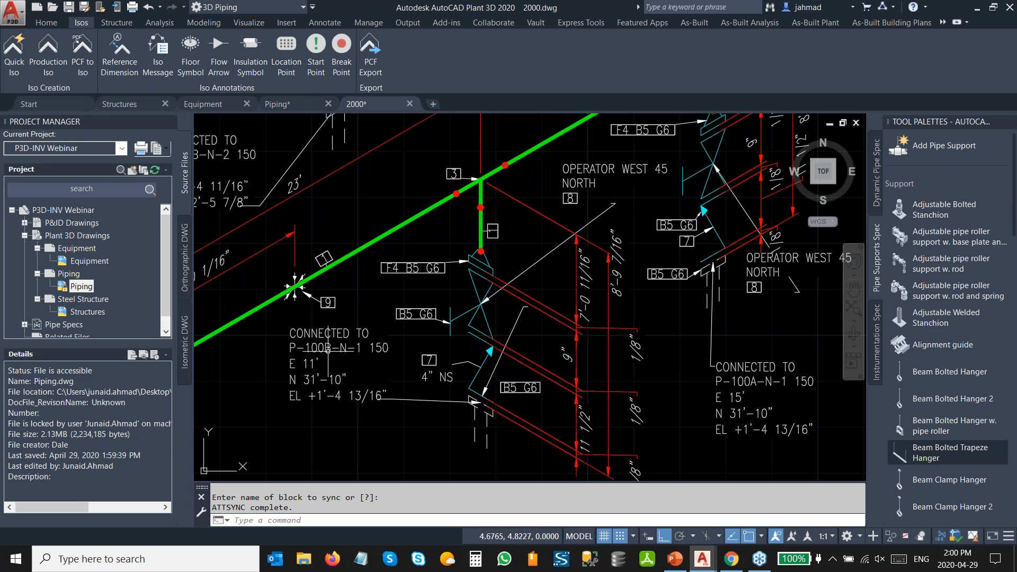
{"action": "scroll", "coordinate": [294, 286], "scroll_direction": "down", "scroll_amount": 2}
{"action": "scroll", "coordinate": [459, 324], "scroll_direction": "up", "scroll_amount": 2}
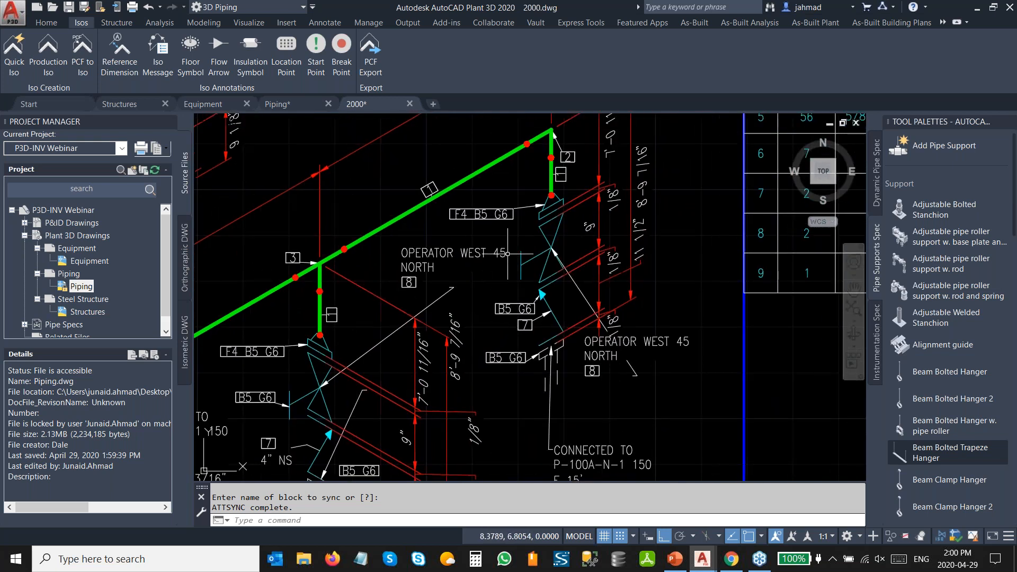
{"action": "scroll", "coordinate": [574, 391], "scroll_direction": "down", "scroll_amount": 2}
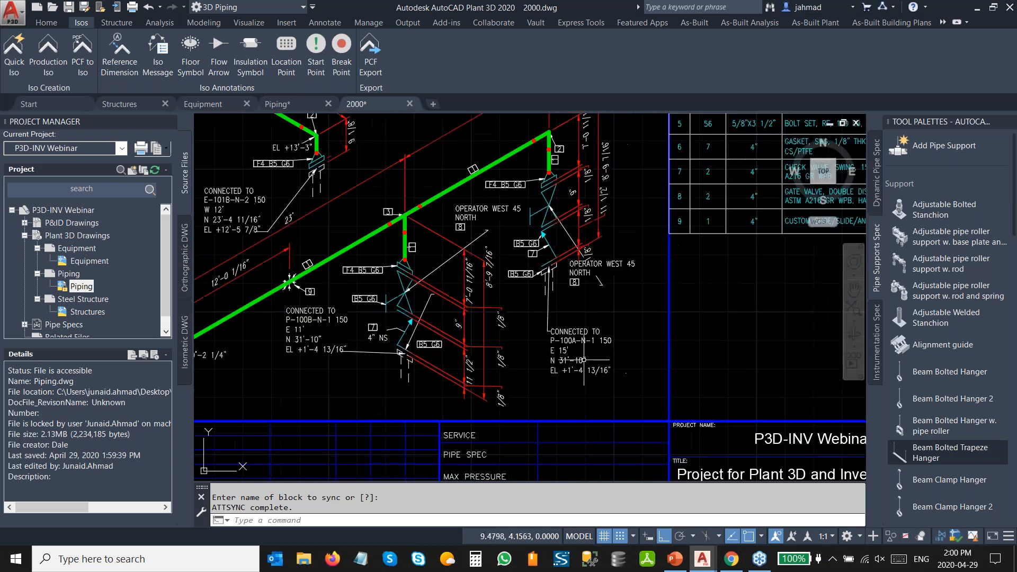
{"action": "scroll", "coordinate": [570, 344], "scroll_direction": "up", "scroll_amount": 2}
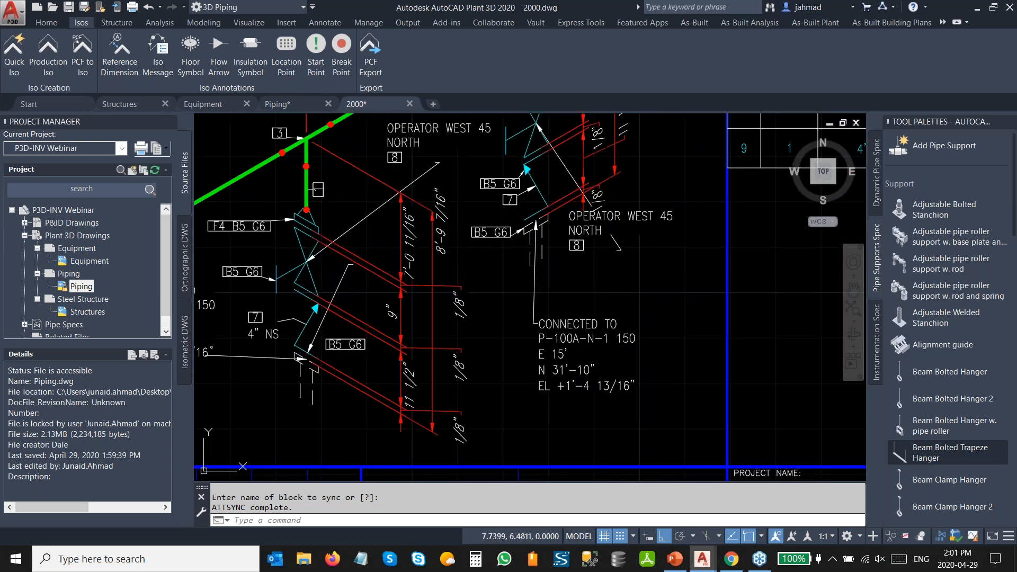
{"action": "middle_click", "coordinate": [433, 158]}
{"action": "middle_click", "coordinate": [433, 158]}
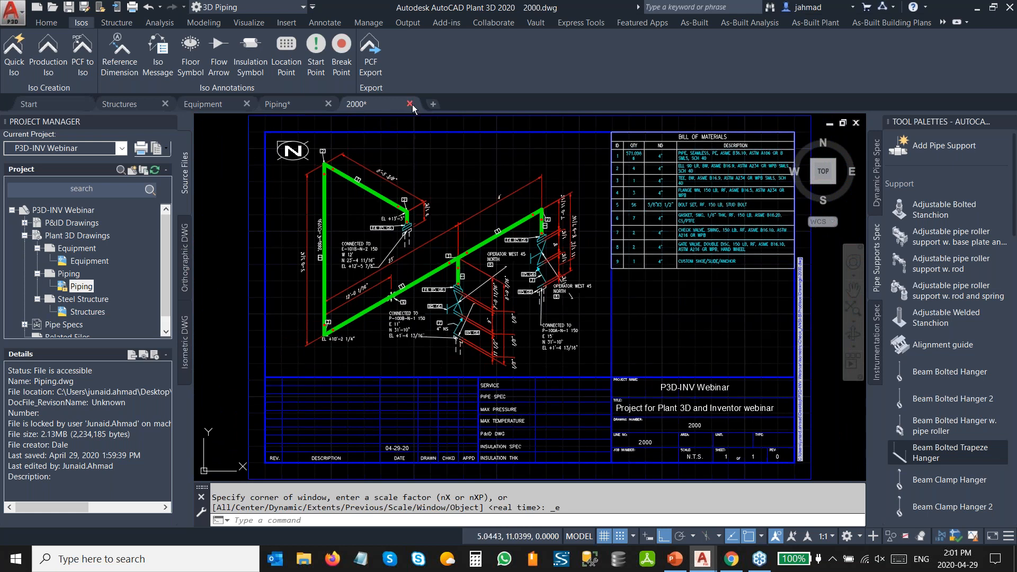
{"action": "left_click", "coordinate": [410, 105]}
{"action": "left_click", "coordinate": [538, 307]}
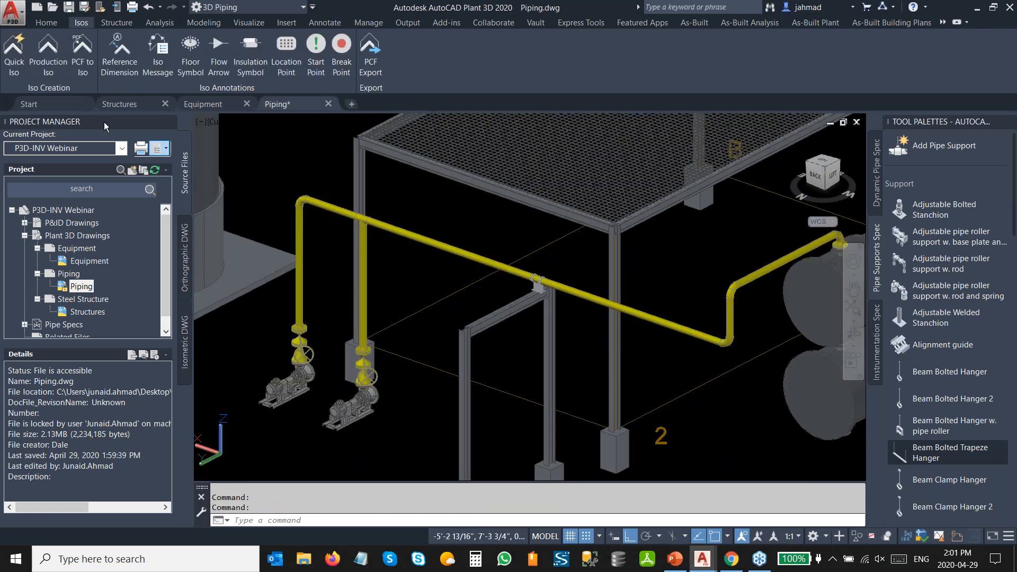
Step: Create a new orthographic drawing named "ortho", saving the piping drawing before the view selection starts
{"action": "left_click", "coordinate": [49, 22]}
{"action": "left_click", "coordinate": [318, 59]}
{"action": "left_click", "coordinate": [558, 355]}
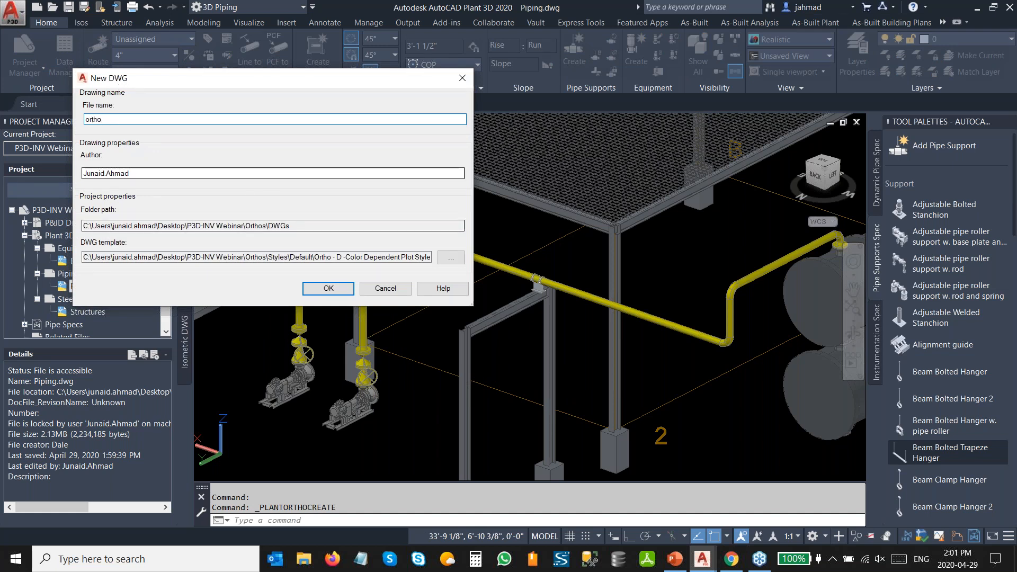
{"action": "key", "text": "Return"}
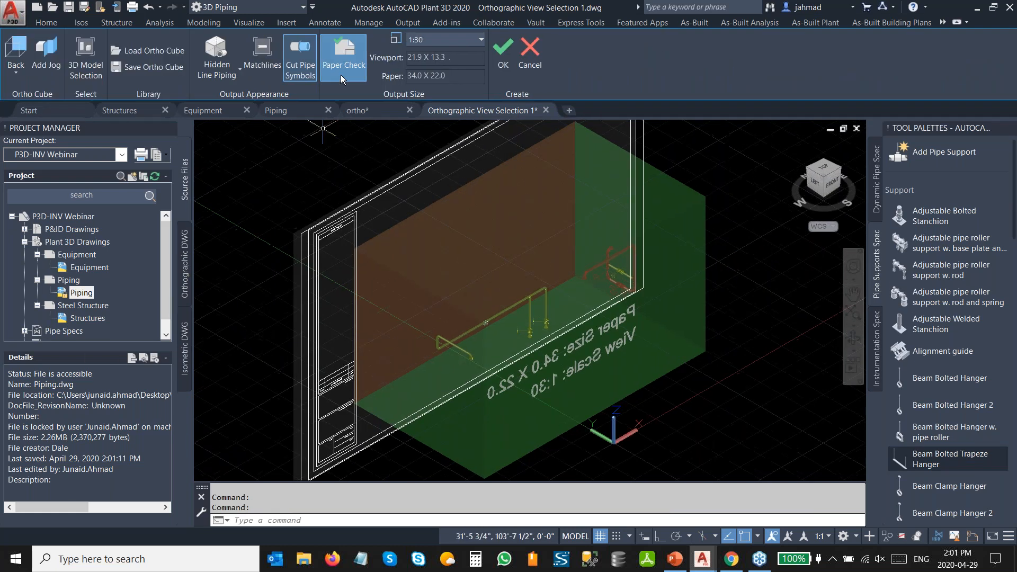
Step: Turn off the paper check and reference the Equipment and Structures models alongside Piping in the orthographic view
{"action": "left_click", "coordinate": [344, 53]}
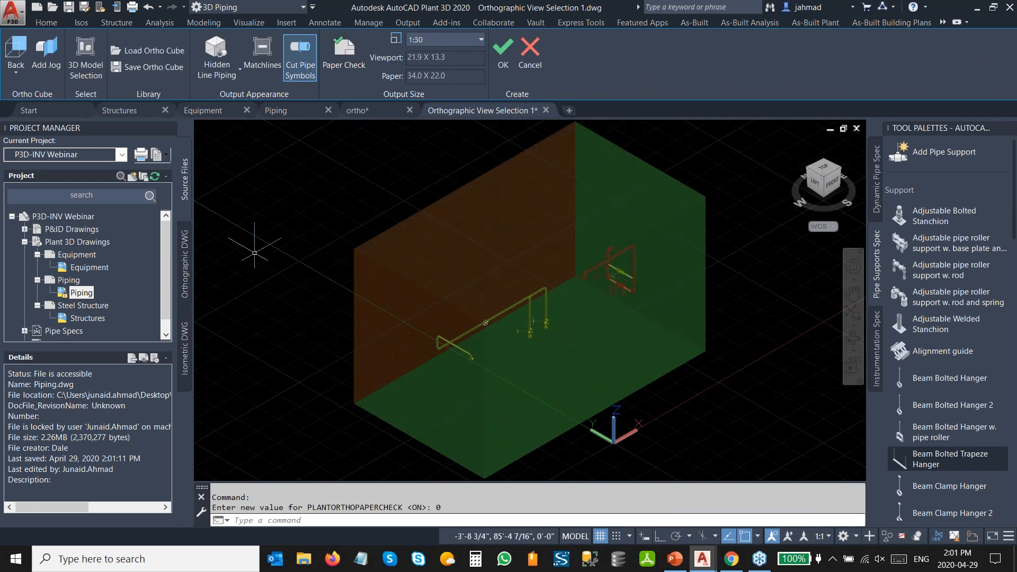
{"action": "left_click", "coordinate": [82, 71]}
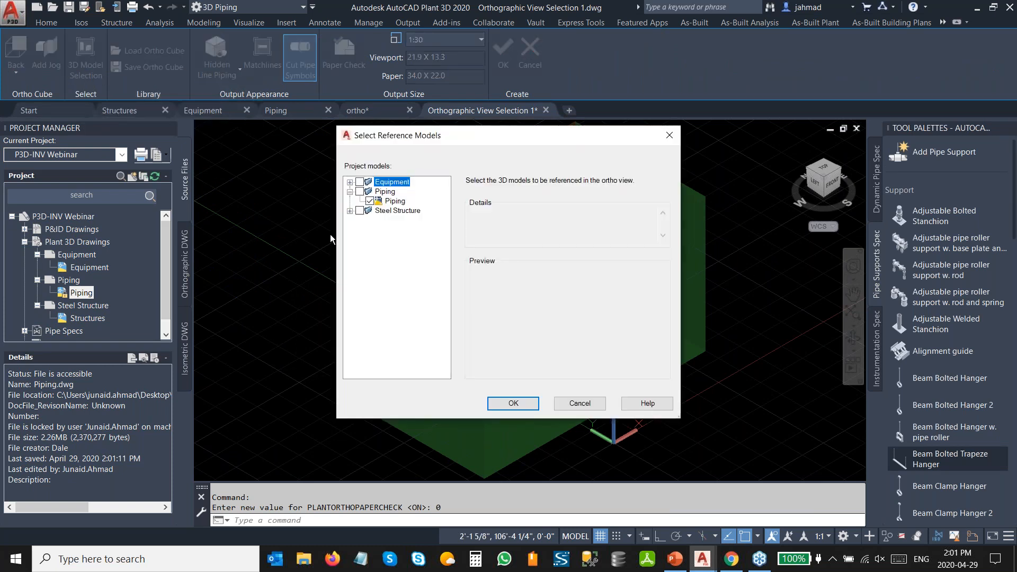
{"action": "left_click", "coordinate": [349, 182]}
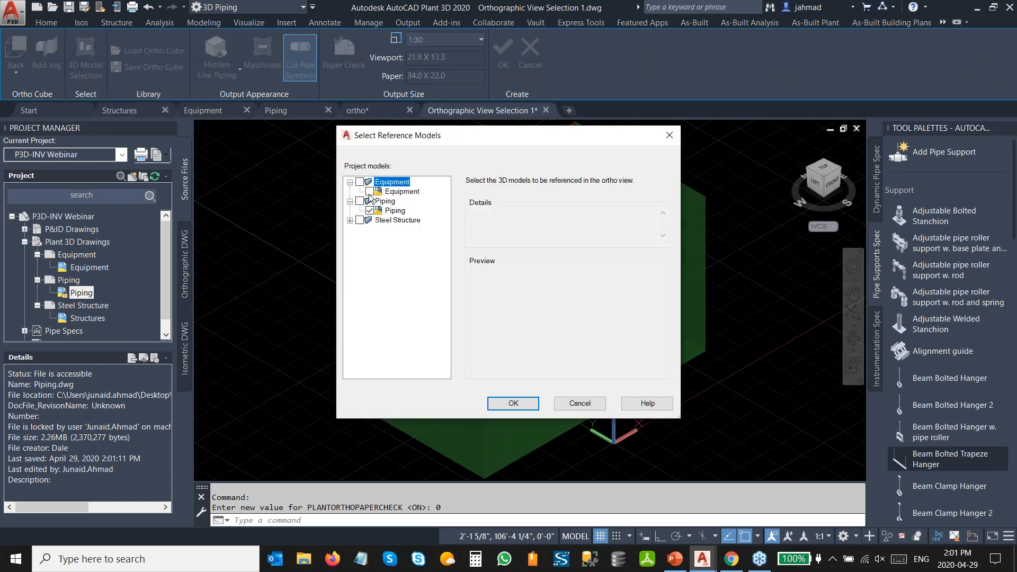
{"action": "left_click", "coordinate": [351, 220]}
{"action": "left_click", "coordinate": [369, 230]}
{"action": "left_click", "coordinate": [512, 404]}
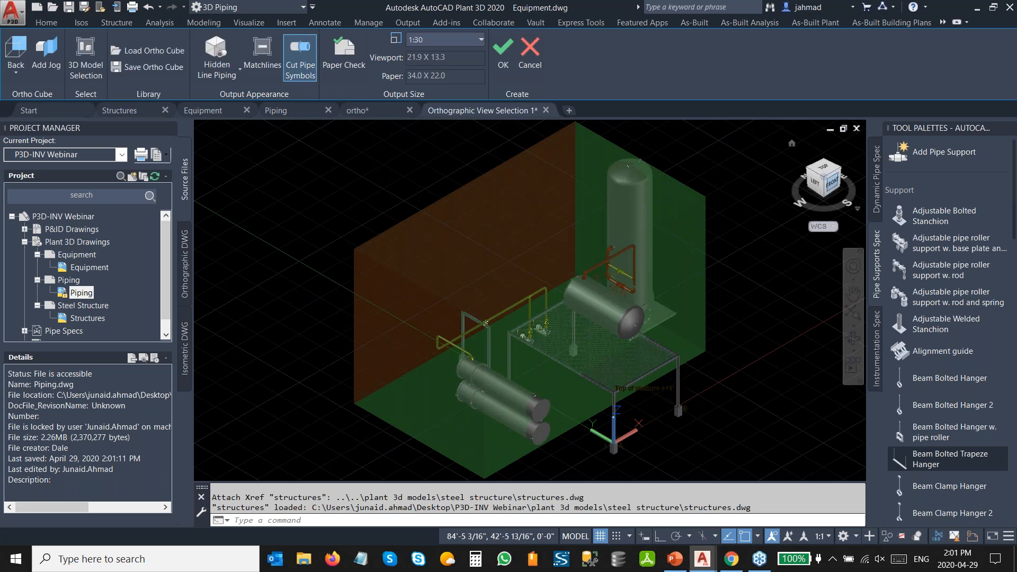
Step: In the front view, extend the ortho cube's bottom face down below the steel column footings
{"action": "left_click", "coordinate": [832, 181]}
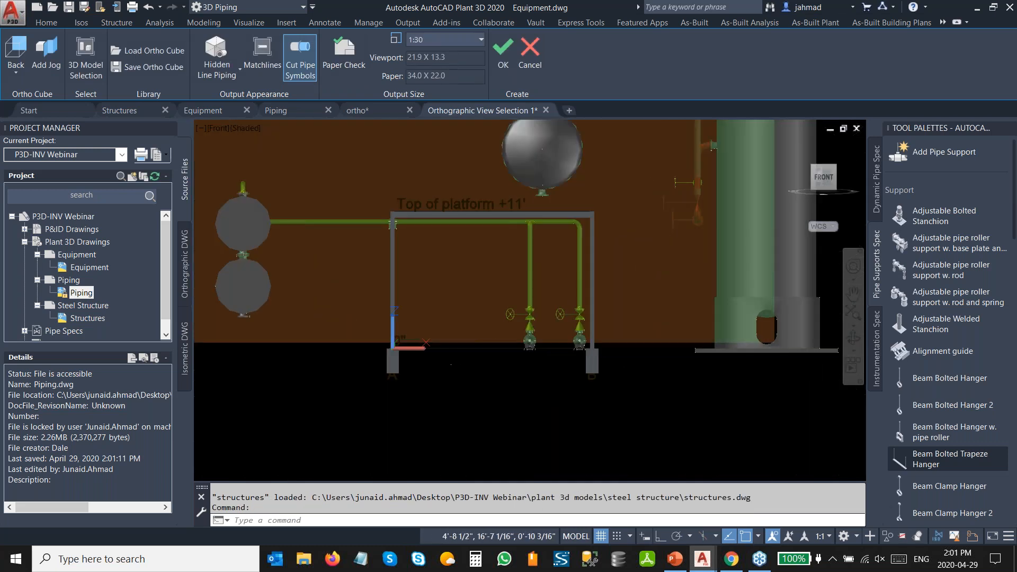
{"action": "left_click", "coordinate": [432, 344]}
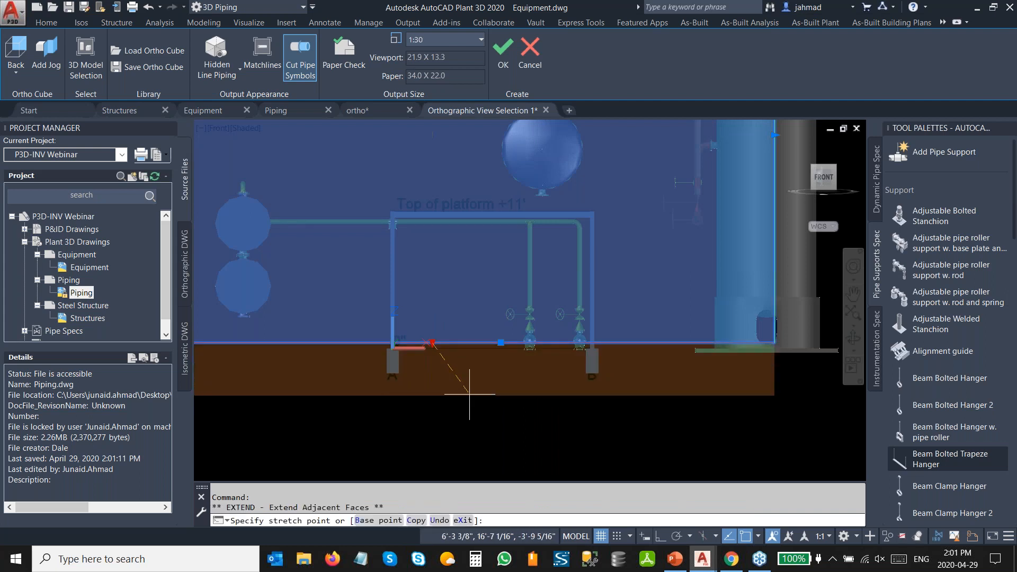
{"action": "left_click", "coordinate": [467, 398]}
{"action": "scroll", "coordinate": [556, 371], "scroll_direction": "down", "scroll_amount": 4}
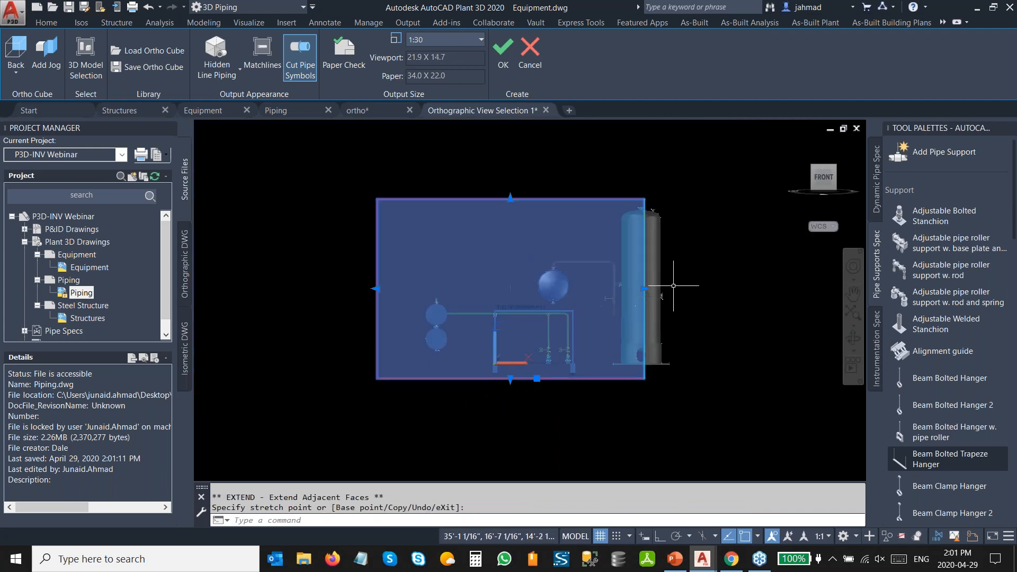
Step: In the top view, extend the ortho cube's east and south faces to enclose the column and all equipment, and clear the selection
{"action": "left_click", "coordinate": [825, 158]}
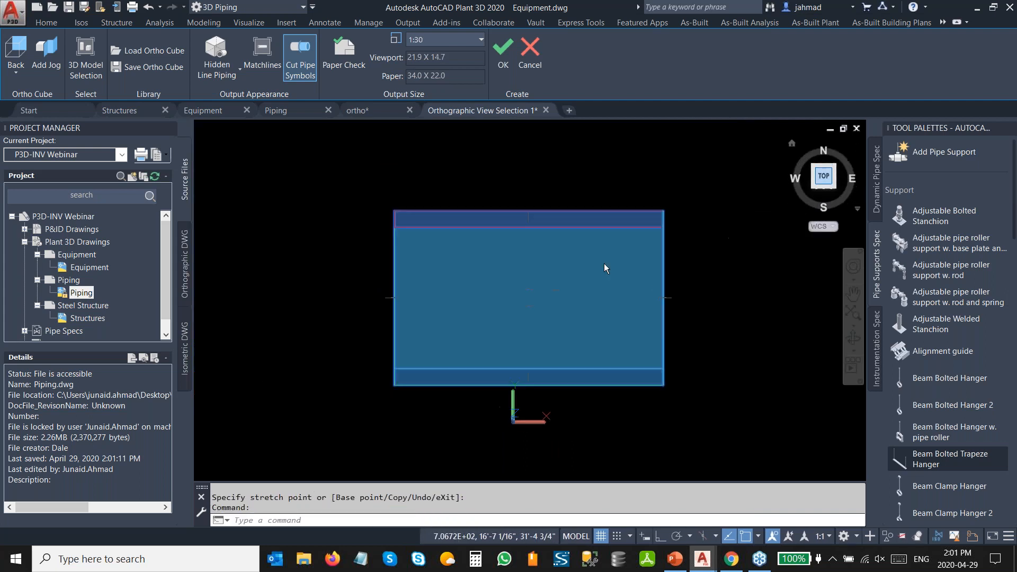
{"action": "scroll", "coordinate": [660, 299], "scroll_direction": "up", "scroll_amount": 2}
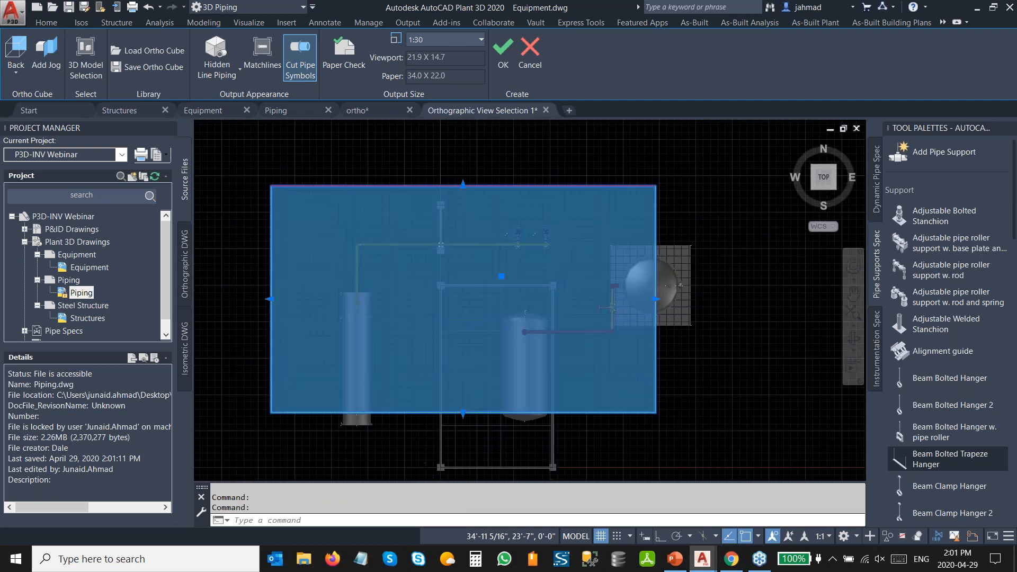
{"action": "left_click", "coordinate": [660, 298]}
{"action": "middle_click_drag", "start_coordinate": [585, 397], "coordinate": [547, 318]}
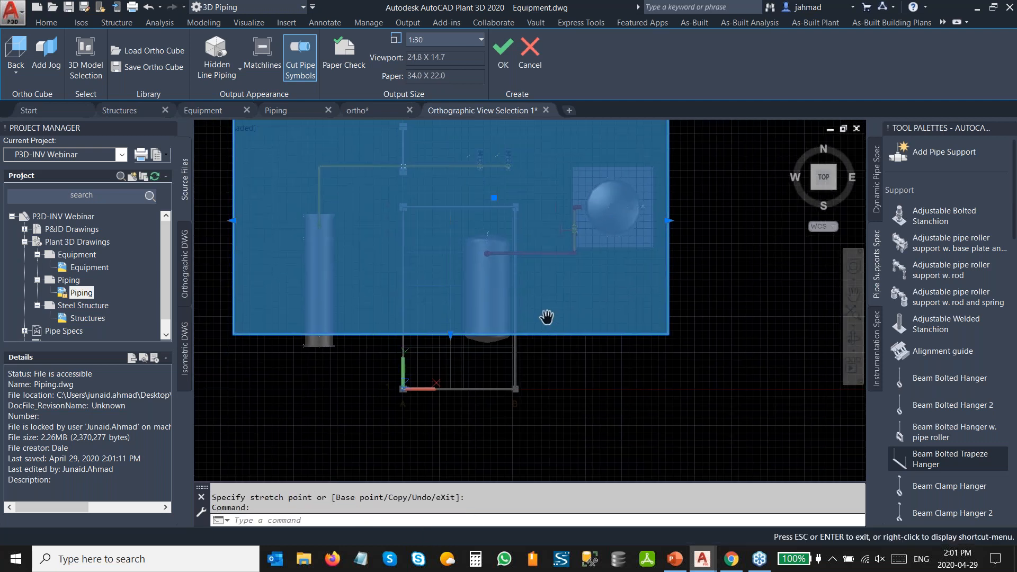
{"action": "left_click", "coordinate": [452, 336]}
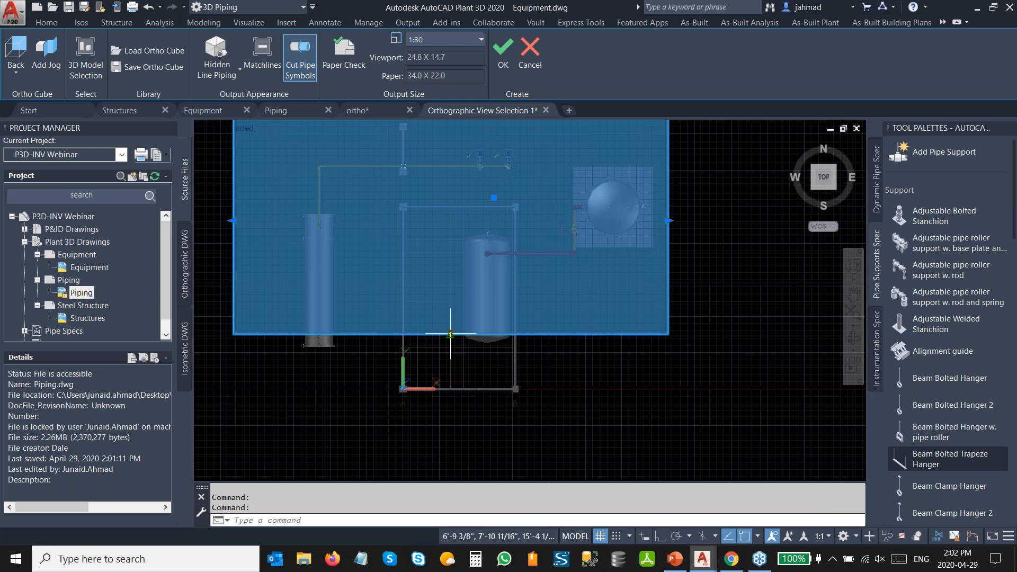
{"action": "left_click", "coordinate": [558, 406]}
{"action": "scroll", "coordinate": [775, 226], "scroll_direction": "down", "scroll_amount": 2}
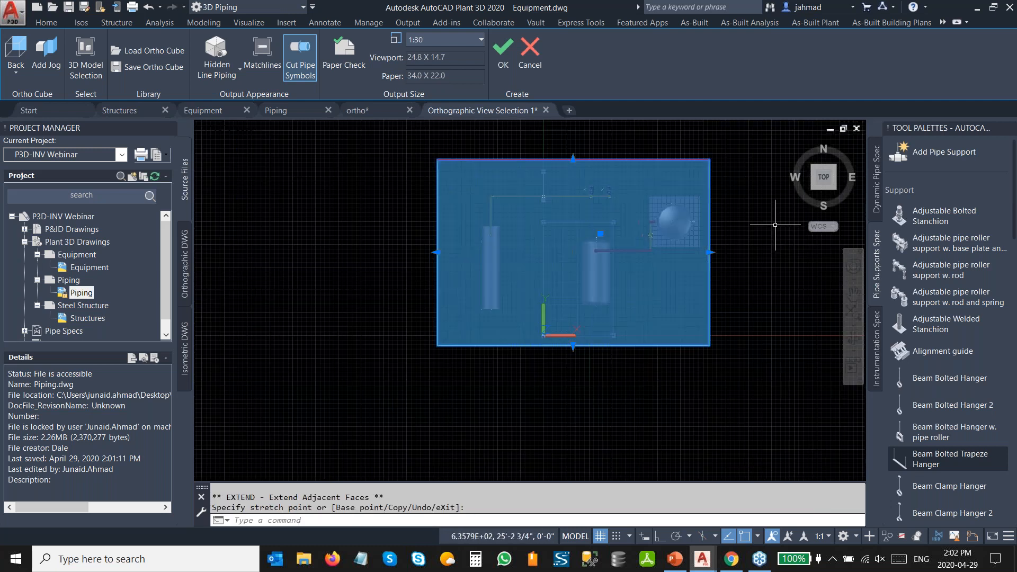
{"action": "left_click", "coordinate": [811, 186]}
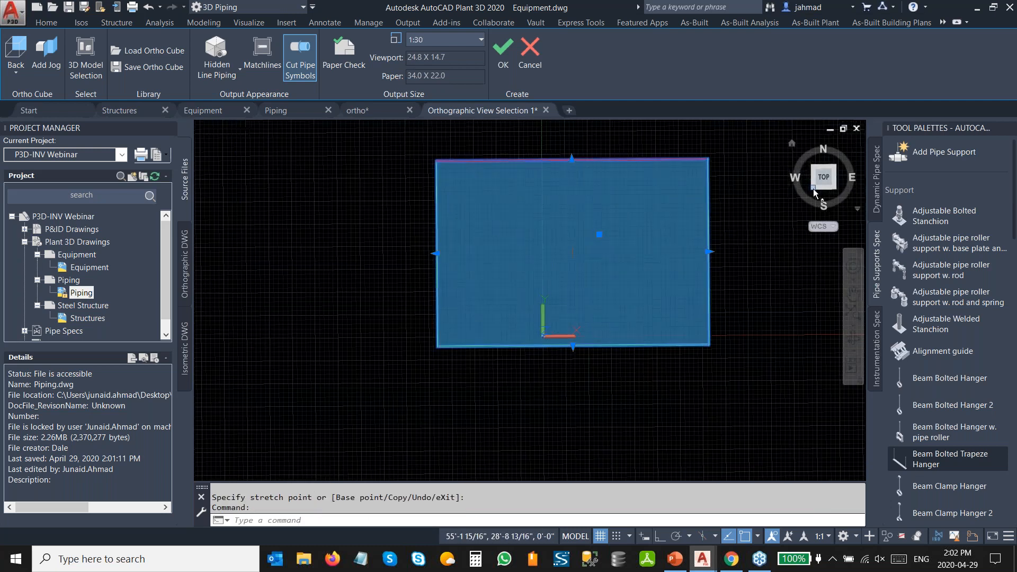
{"action": "key", "text": "Escape"}
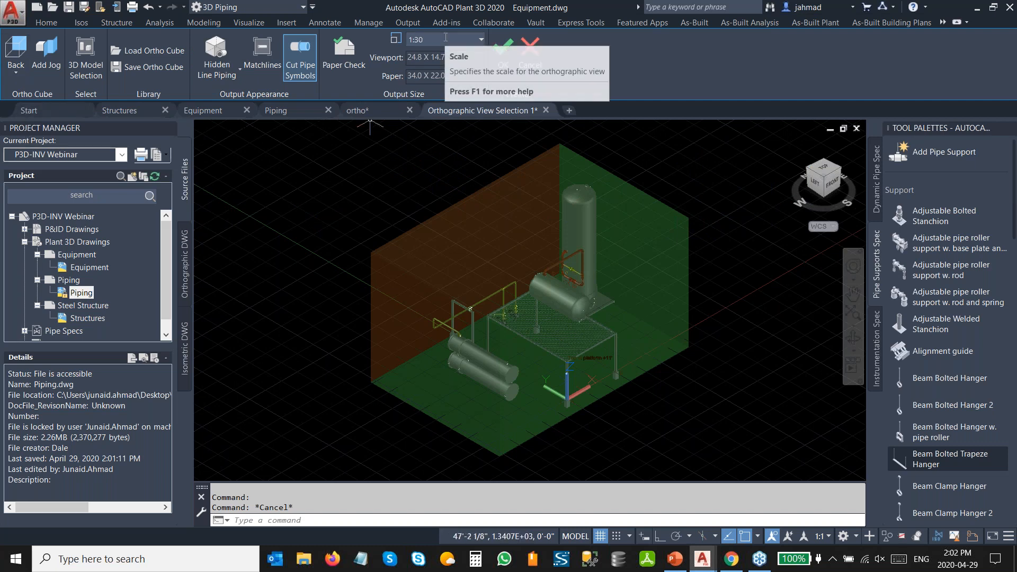
Step: Turn on the paper check, orient the model to the back view, and accept the orthographic view at 1:30 scale
{"action": "left_click", "coordinate": [343, 65]}
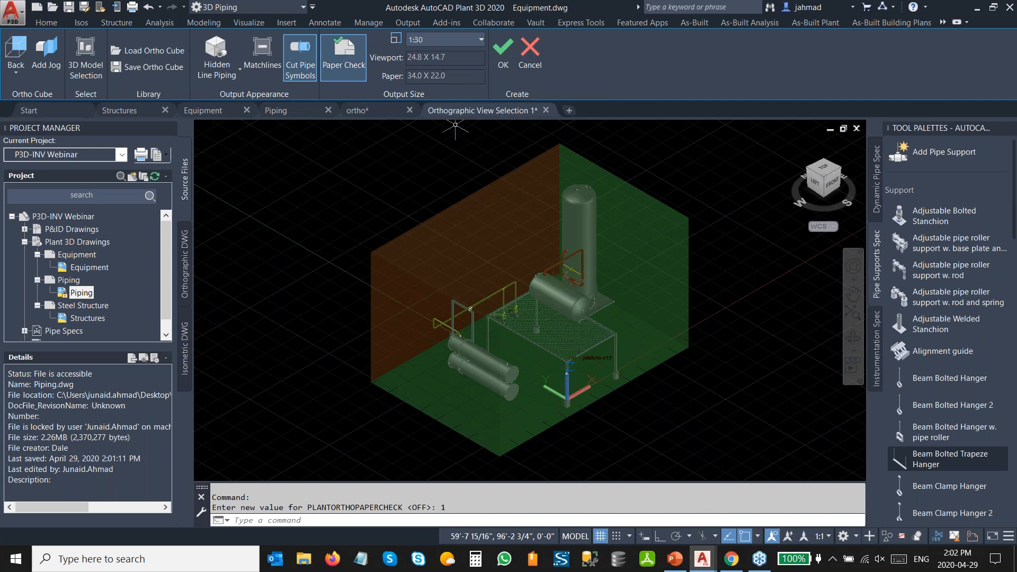
{"action": "left_click", "coordinate": [811, 182]}
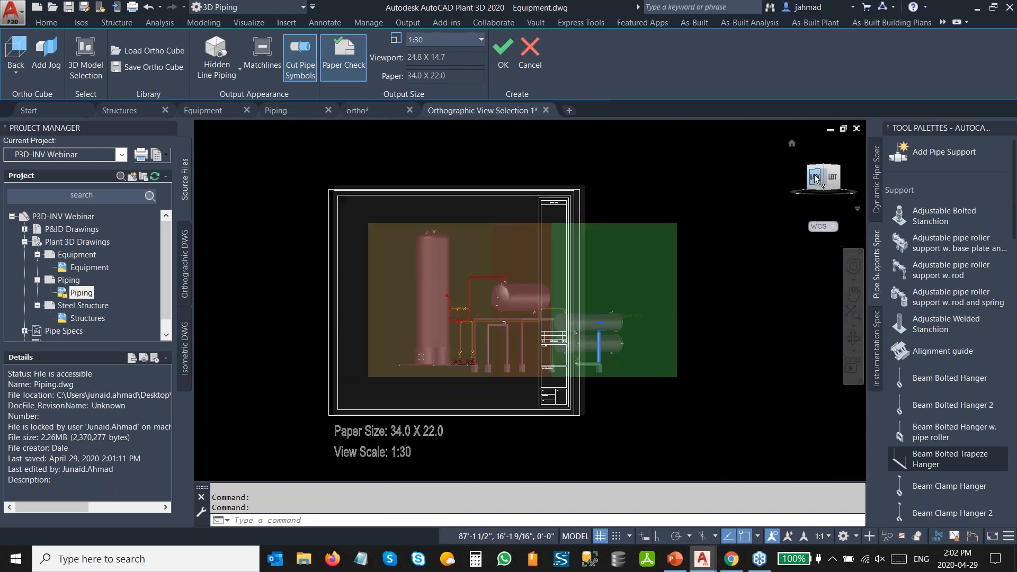
{"action": "left_click", "coordinate": [815, 179]}
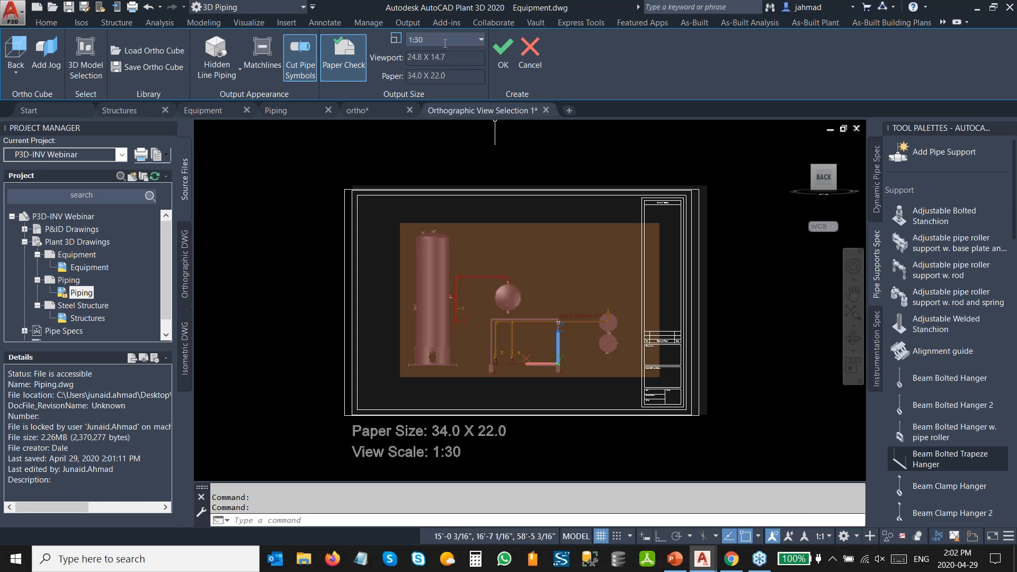
{"action": "left_click", "coordinate": [507, 66]}
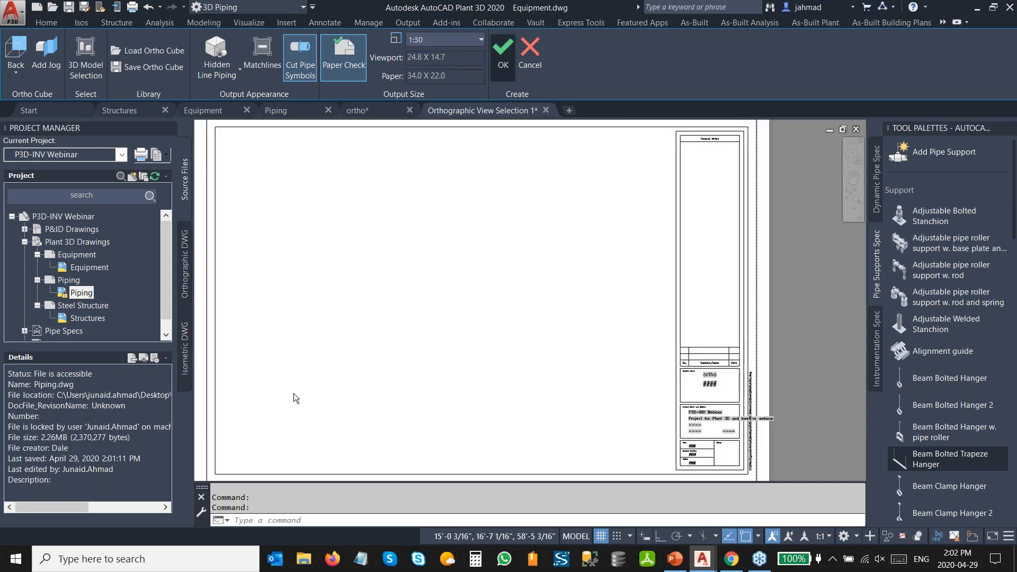
Step: Place the back orthographic view on the sheet, in the empty area beside the title block
{"action": "left_click", "coordinate": [233, 442]}
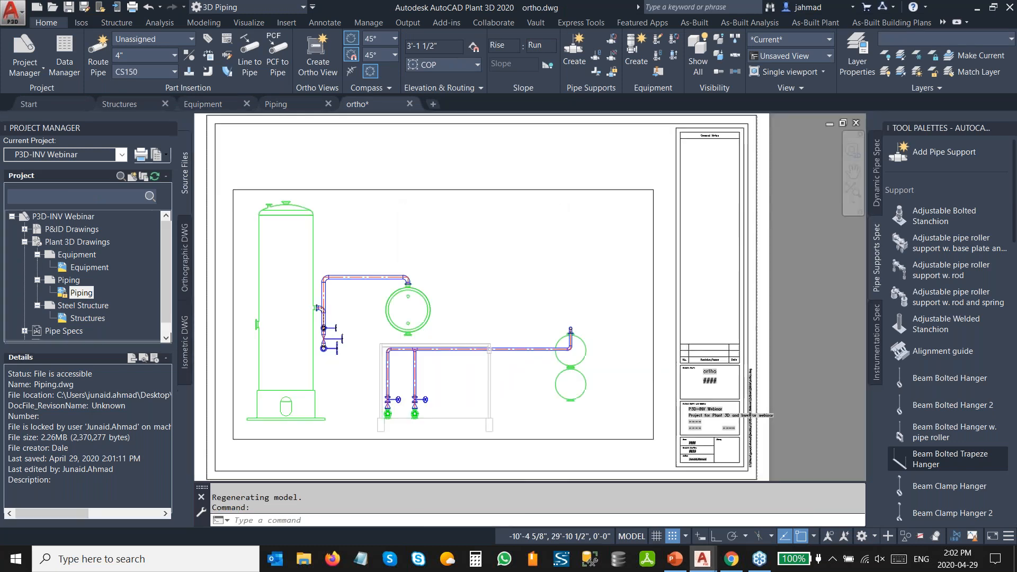
Step: Add an Equipment Annotation [Tag] to the left pump and place the tag just below the view border
{"action": "scroll", "coordinate": [389, 408], "scroll_direction": "up", "scroll_amount": 6}
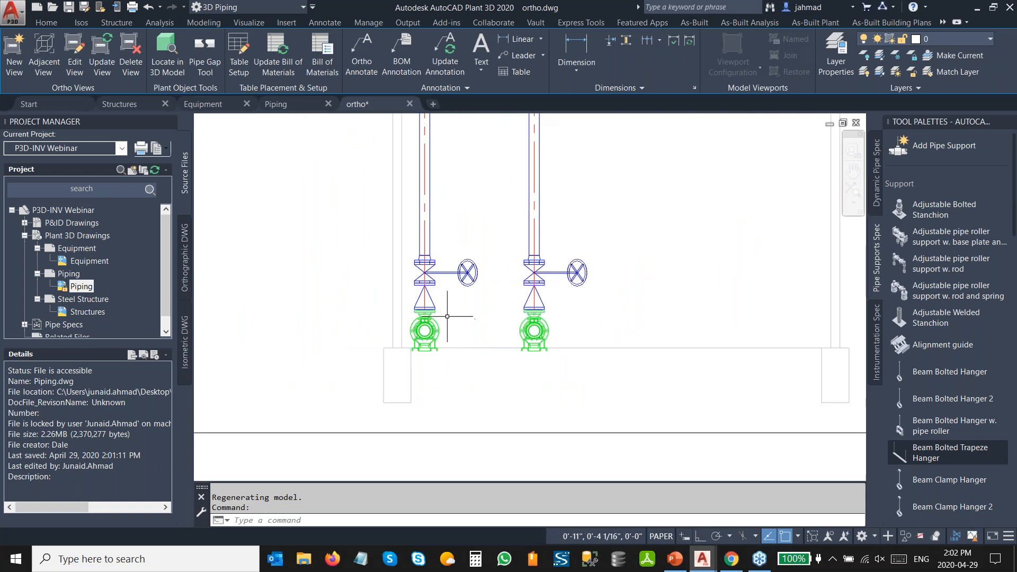
{"action": "scroll", "coordinate": [450, 318], "scroll_direction": "down", "scroll_amount": 2}
{"action": "scroll", "coordinate": [436, 325], "scroll_direction": "up", "scroll_amount": 2}
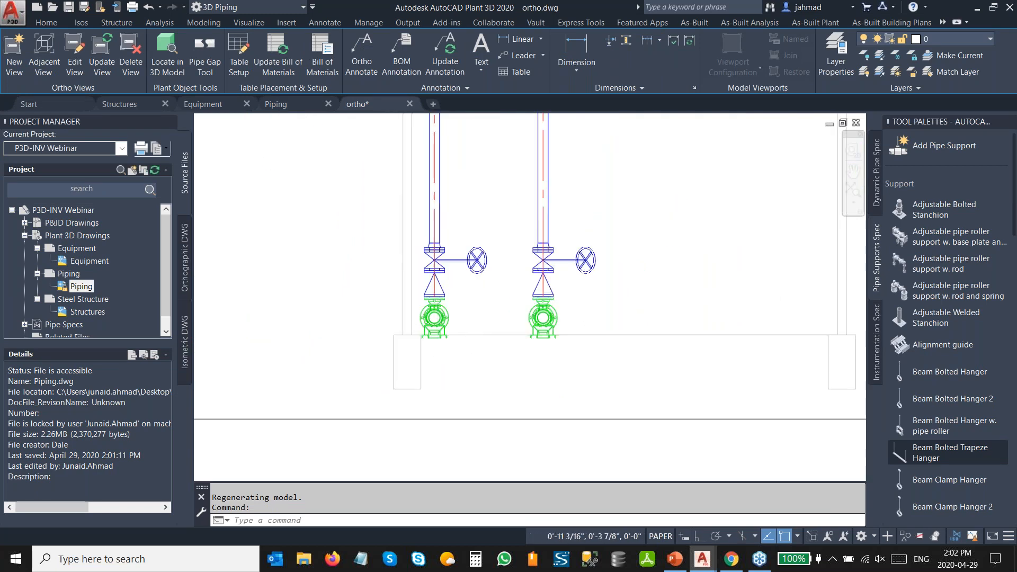
{"action": "right_click", "coordinate": [467, 318]}
{"action": "mouse_move", "coordinate": [598, 105]}
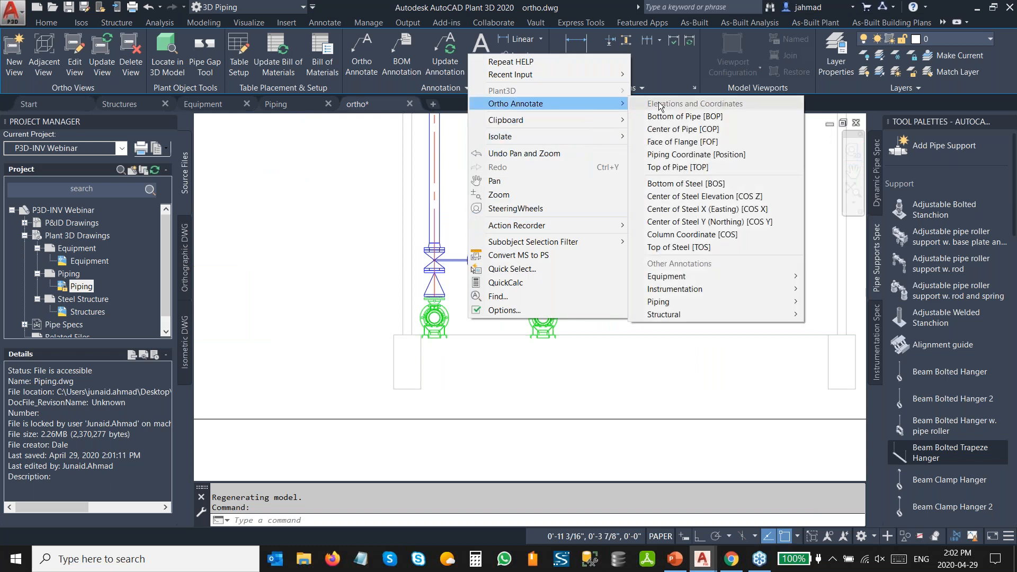
{"action": "mouse_move", "coordinate": [729, 276]}
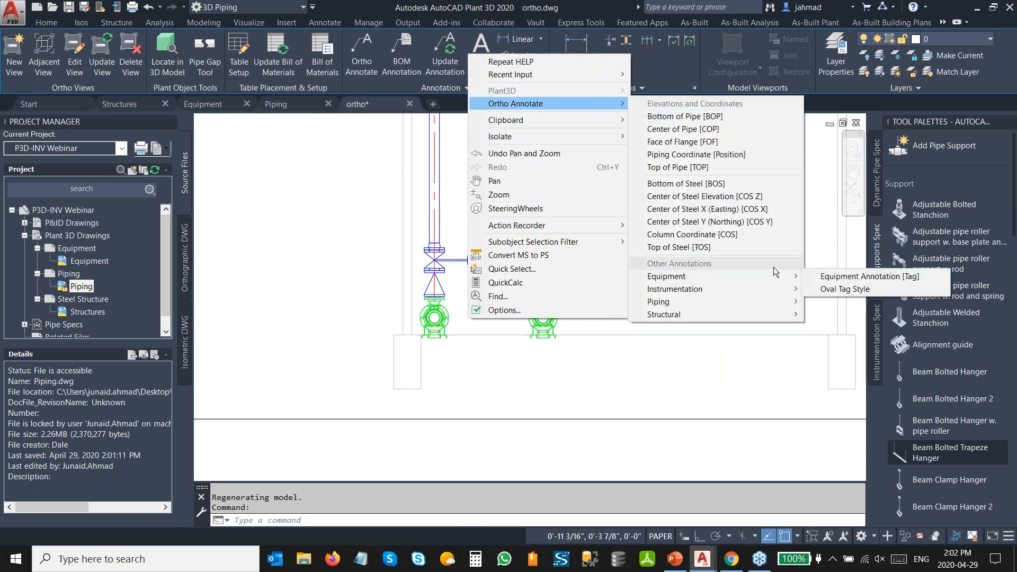
{"action": "left_click", "coordinate": [854, 276]}
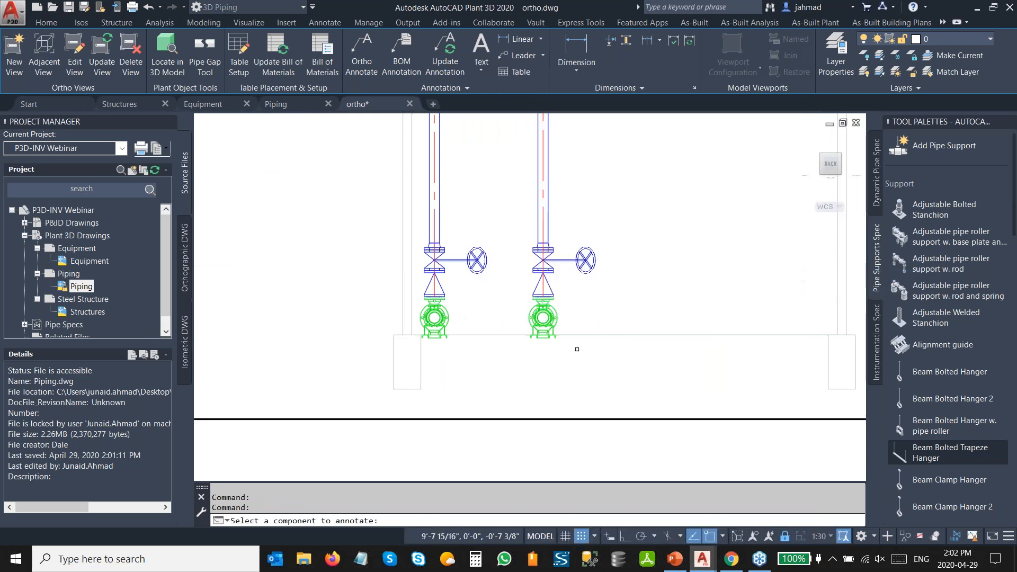
{"action": "left_click", "coordinate": [432, 317]}
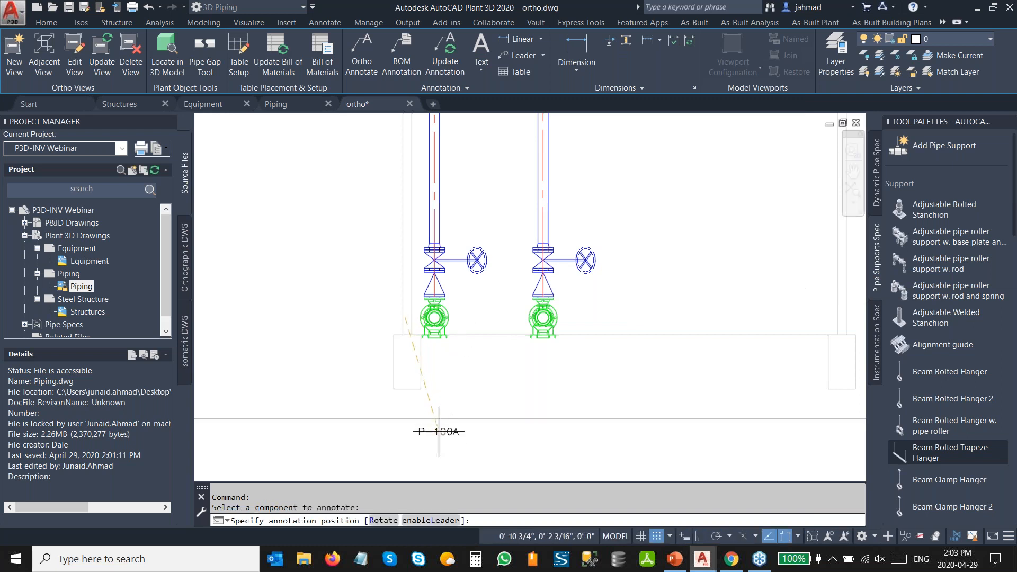
{"action": "left_click", "coordinate": [451, 436]}
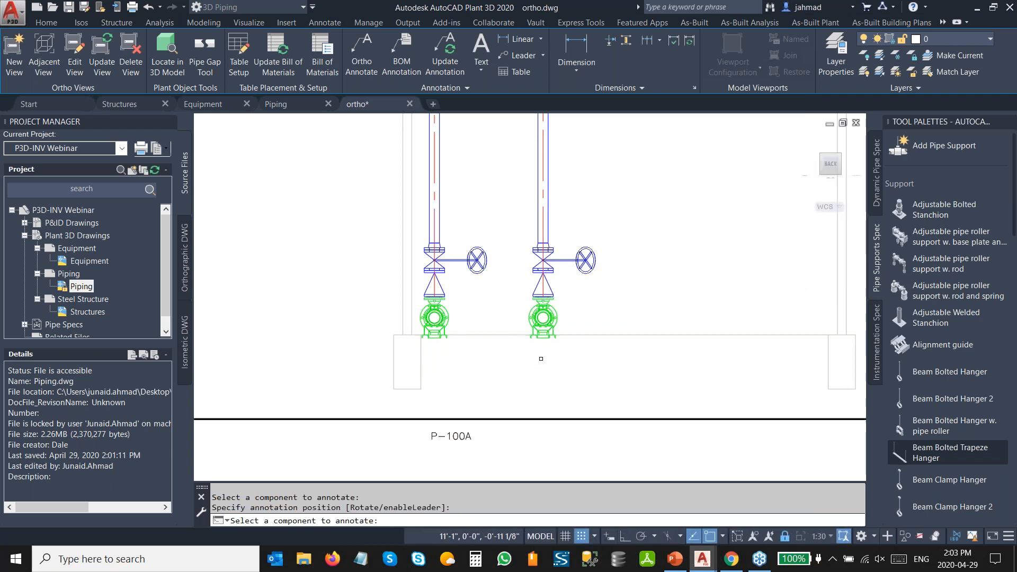
Step: Tag the right pump with the same Equipment Annotation [Tag] style below the view border, and end the annotation command
{"action": "key", "text": "Return"}
{"action": "key", "text": "Return"}
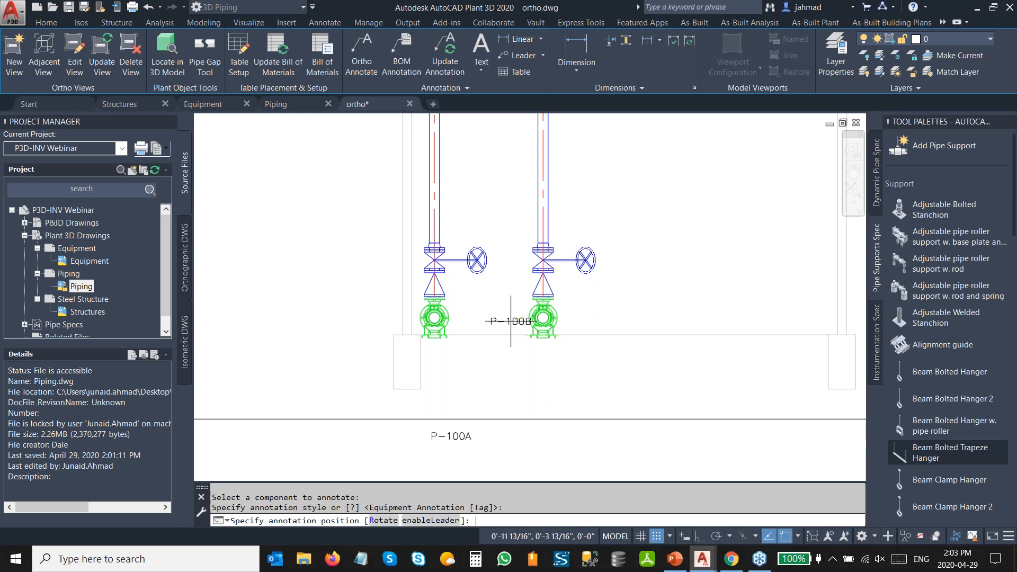
{"action": "left_click", "coordinate": [553, 432]}
{"action": "key", "text": "Escape"}
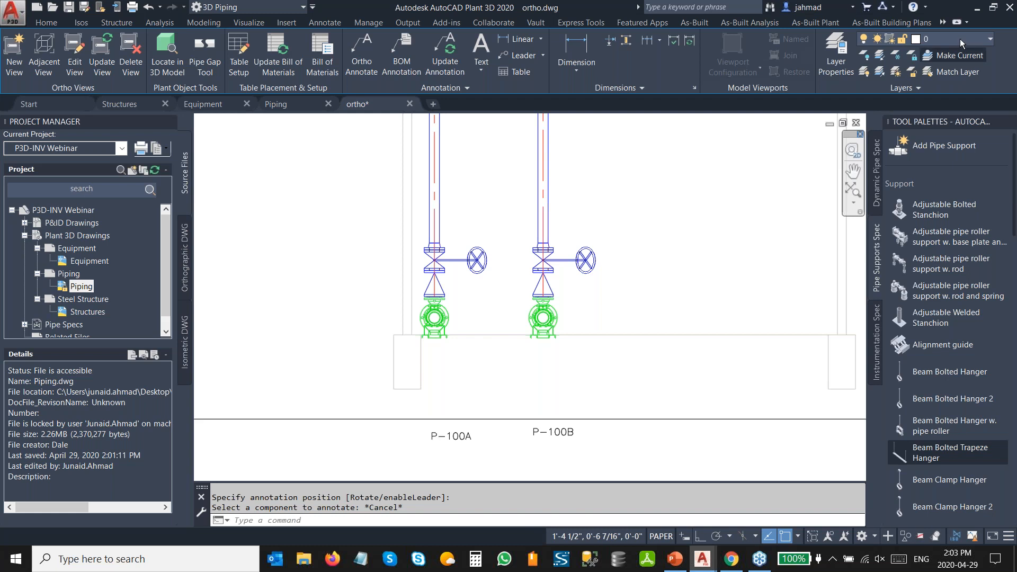
Step: Switch to AutoCAD Plant Report Creator and load the P3D-INV Webinar project with the 3D Parts report configuration
{"action": "left_click", "coordinate": [978, 7]}
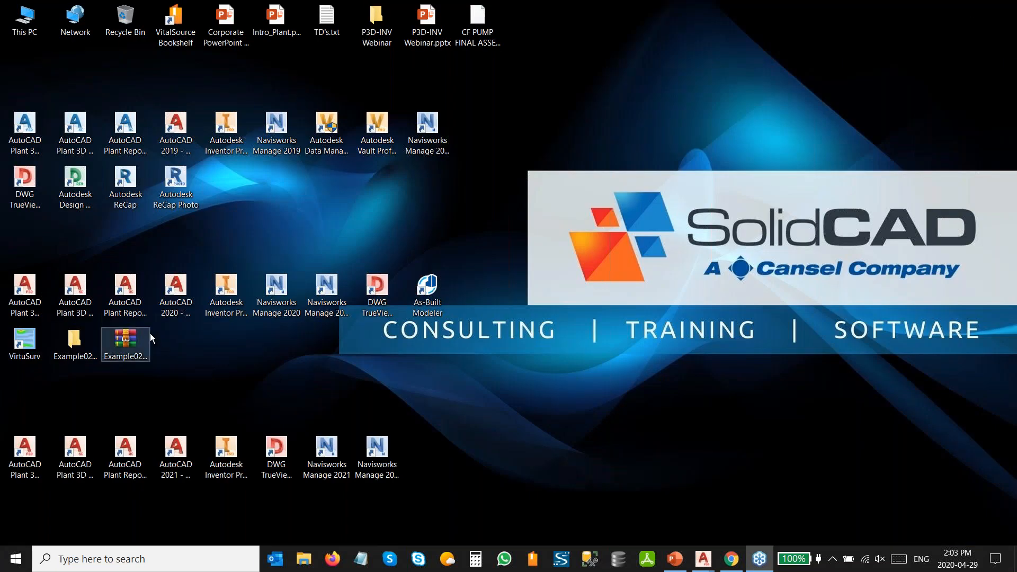
{"action": "double_click", "coordinate": [136, 300]}
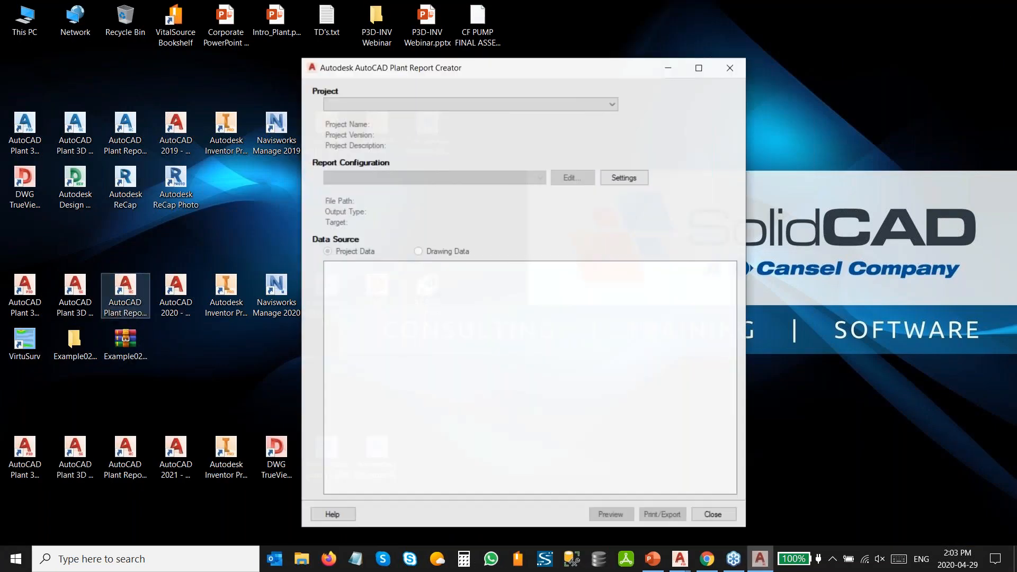
{"action": "left_click", "coordinate": [406, 110]}
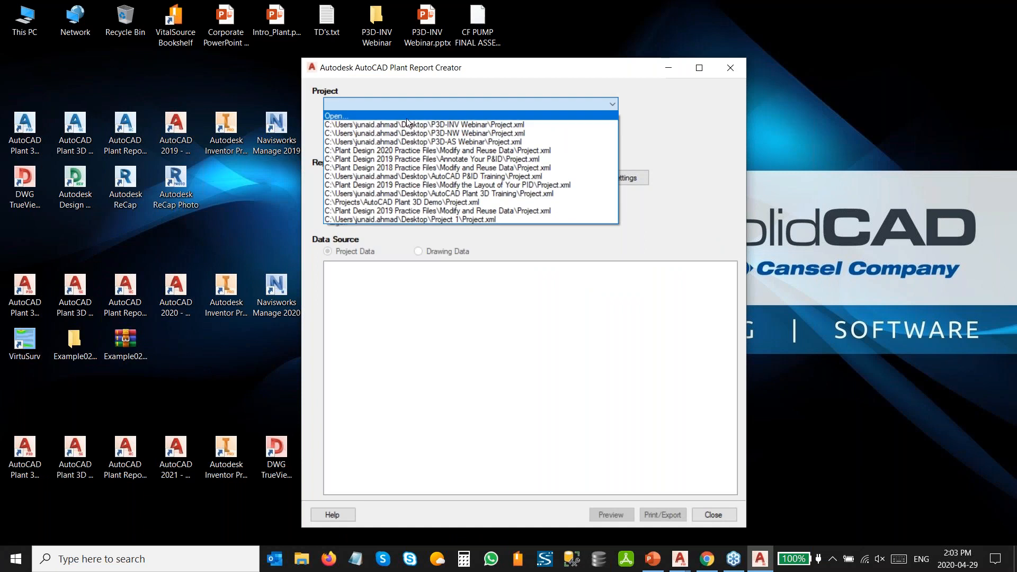
{"action": "left_click", "coordinate": [408, 123]}
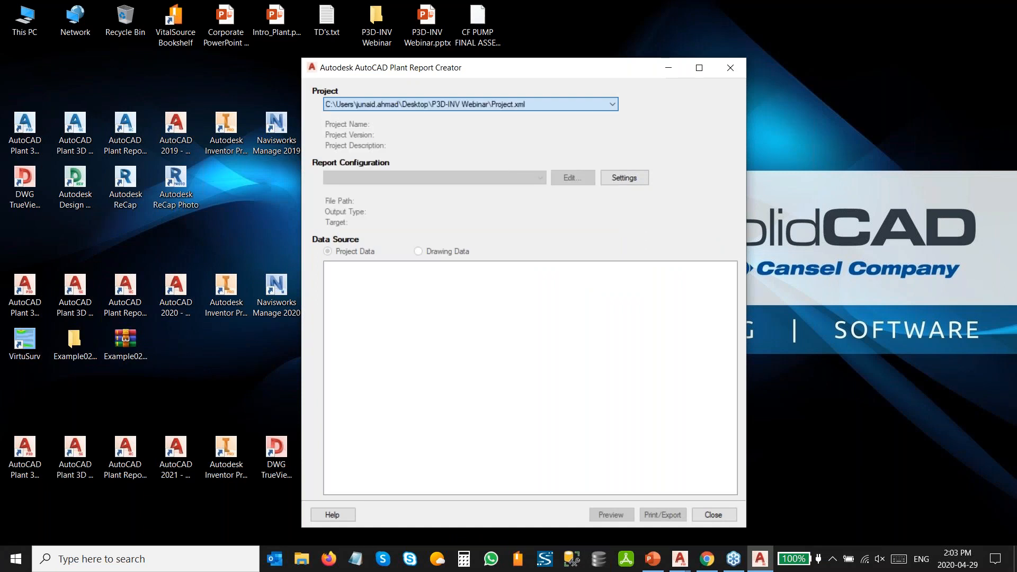
{"action": "left_click", "coordinate": [417, 177]}
{"action": "left_click", "coordinate": [383, 208]}
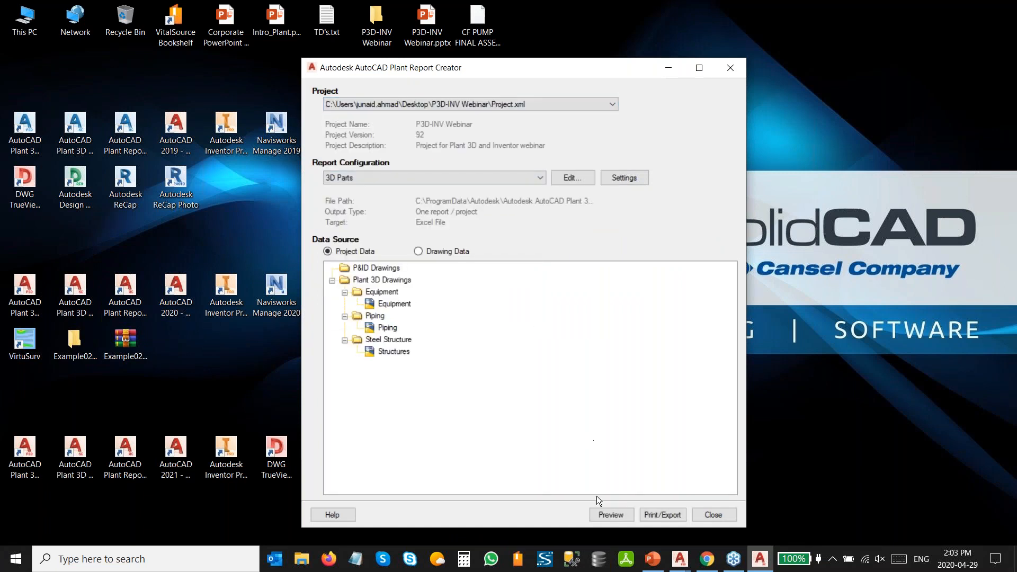
Step: Preview the 3D Parts report from the project data and export it as an Excel file
{"action": "left_click", "coordinate": [611, 515]}
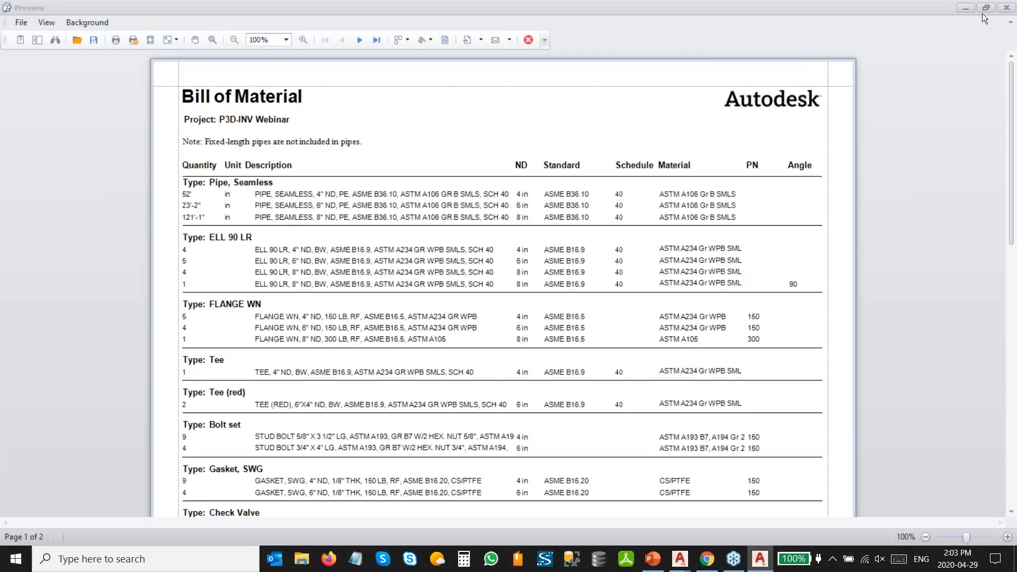
{"action": "left_click", "coordinate": [1007, 8]}
{"action": "left_click", "coordinate": [665, 513]}
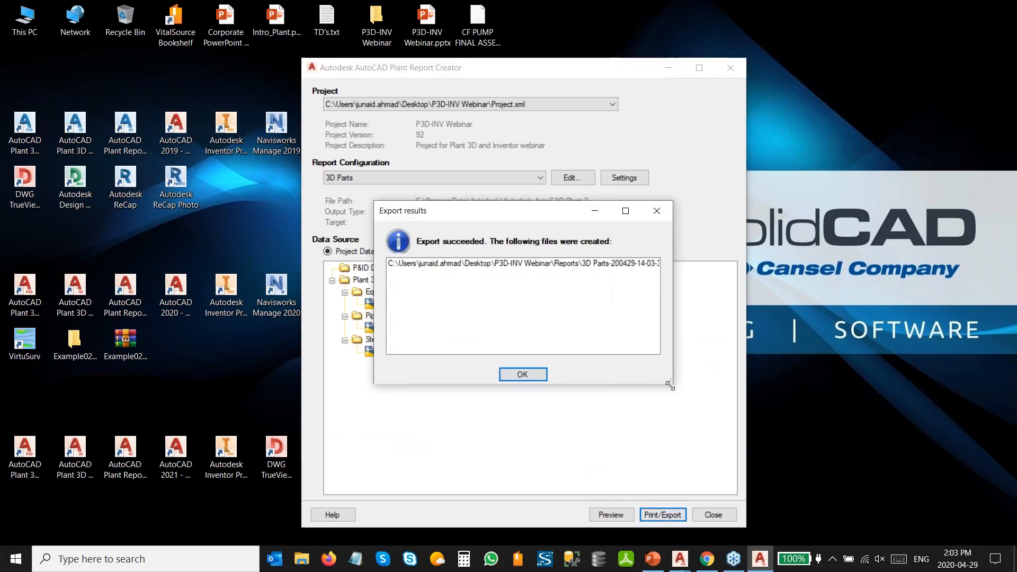
{"action": "left_click_drag", "start_coordinate": [669, 379], "coordinate": [771, 406]}
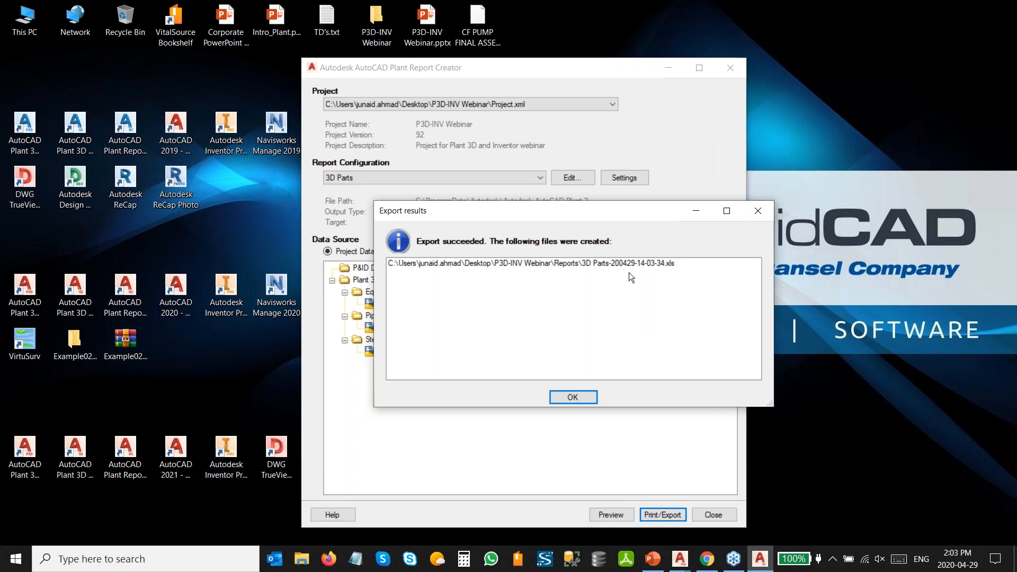
Step: Switch to the P3D-INV Webinar presentation in PowerPoint and start the slide show from the Contact Us slide
{"action": "left_click", "coordinate": [653, 559]}
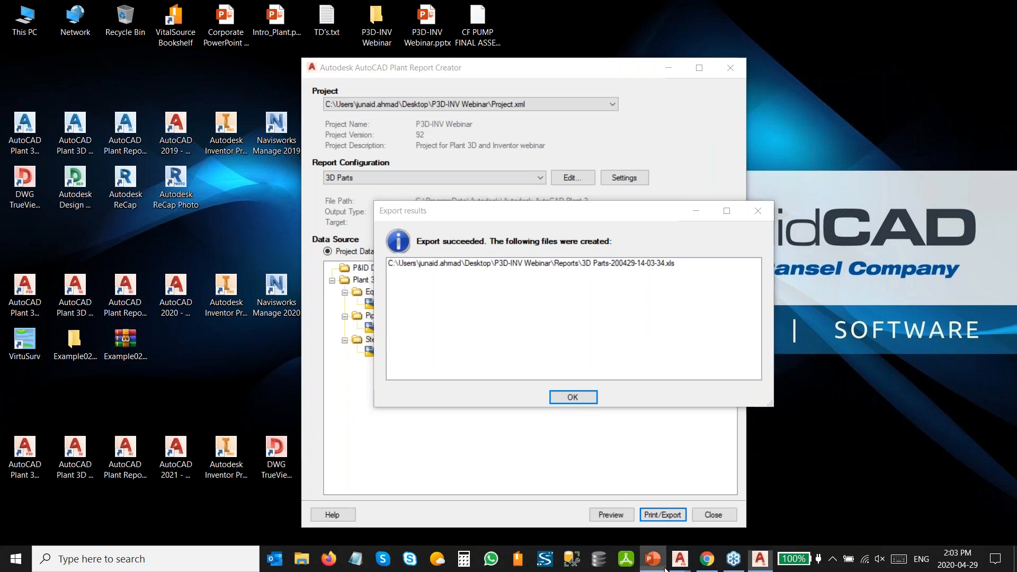
{"action": "scroll", "coordinate": [628, 321], "scroll_direction": "down", "scroll_amount": 1}
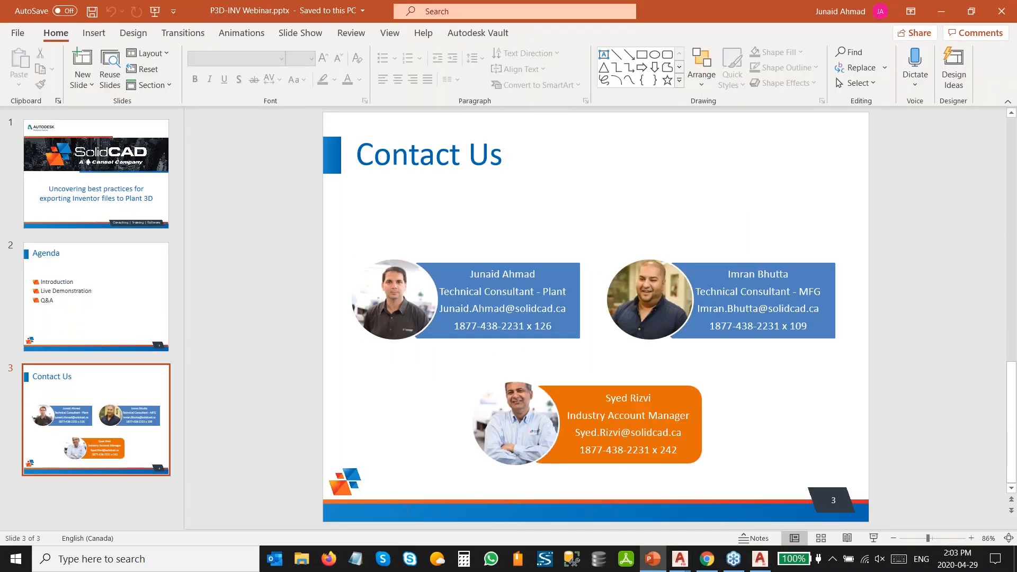
{"action": "key", "text": "shift+F5"}
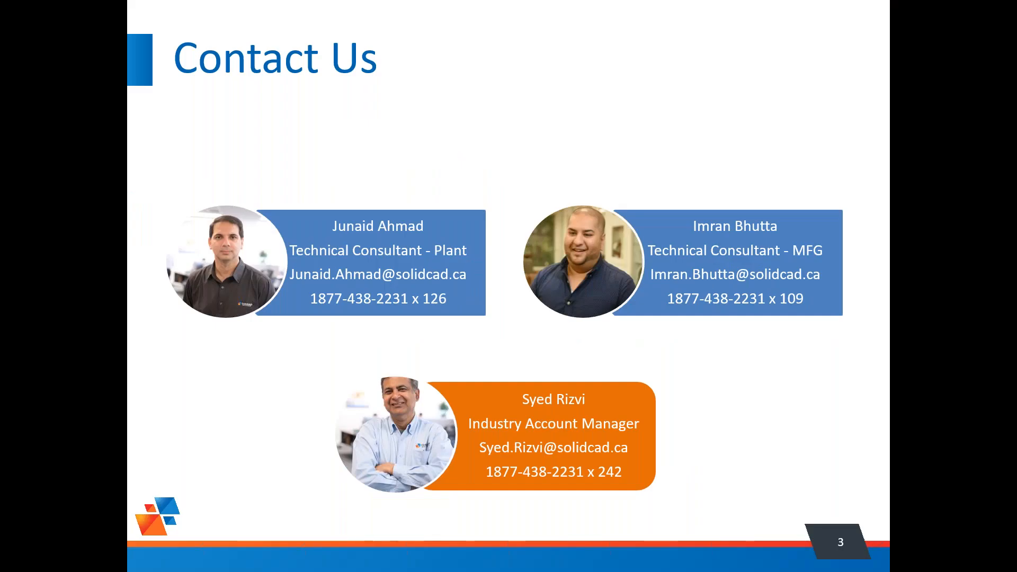